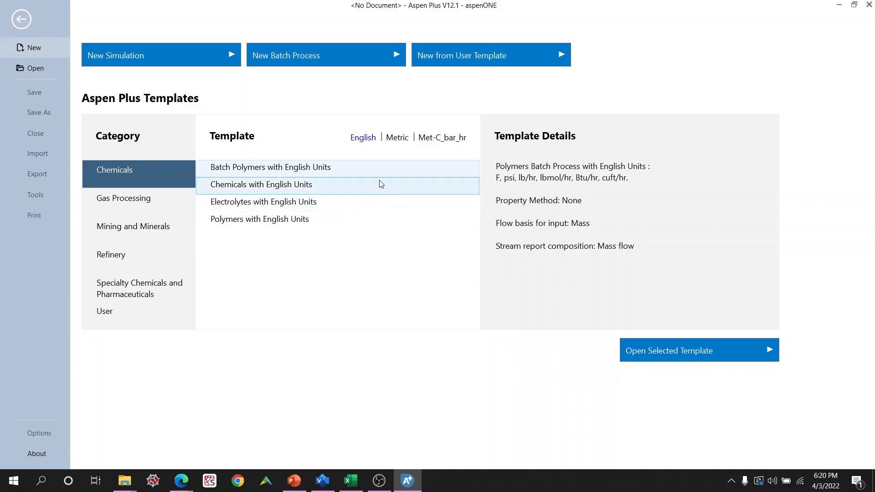
Create a simulation from the Chemicals with Metric Units template.
click(397, 137)
click(275, 189)
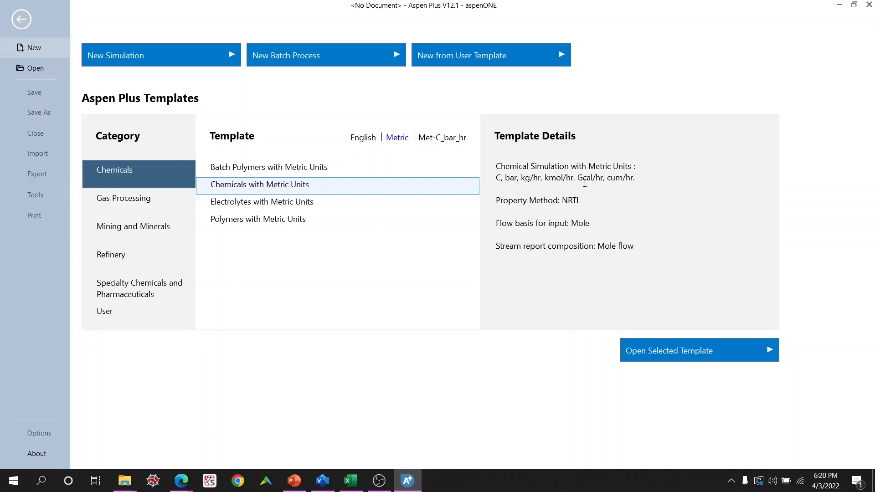
click(729, 353)
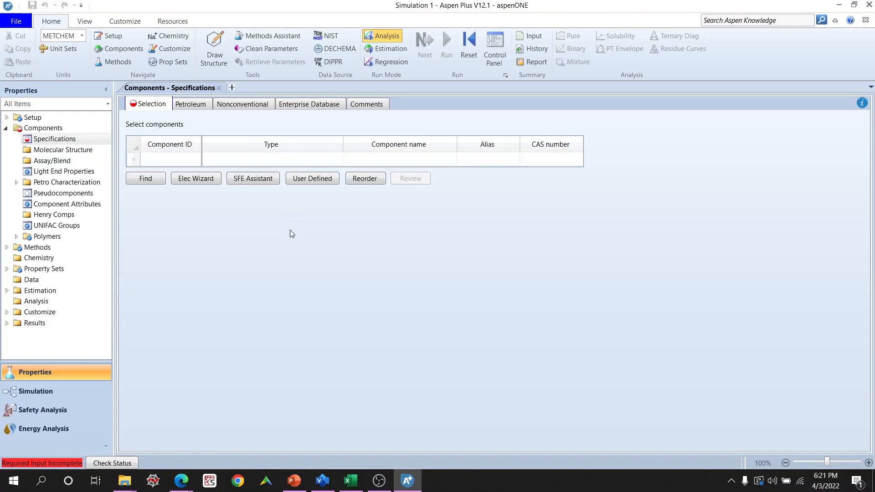
View the Simulation environment's empty main flowsheet and return to the Properties environment.
click(170, 159)
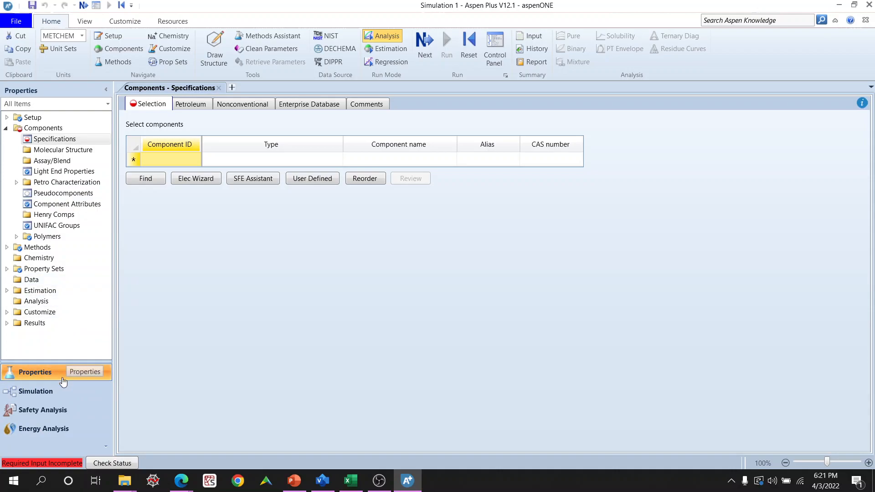
click(46, 396)
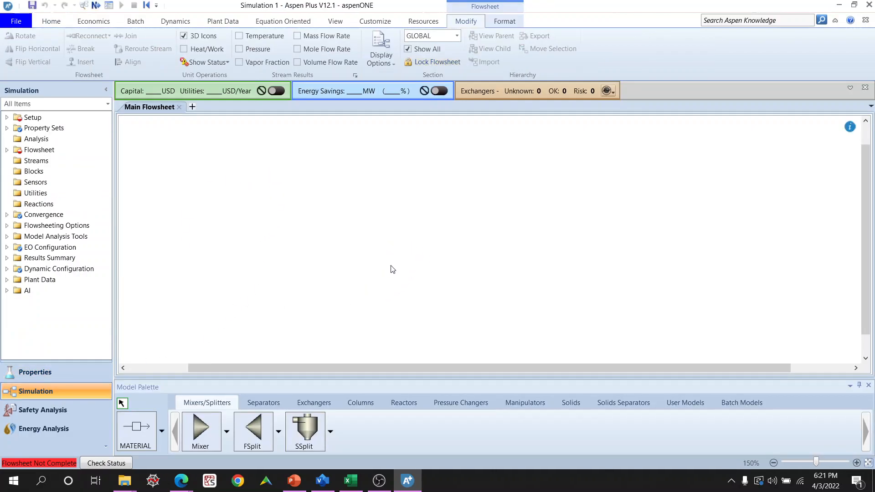
click(34, 376)
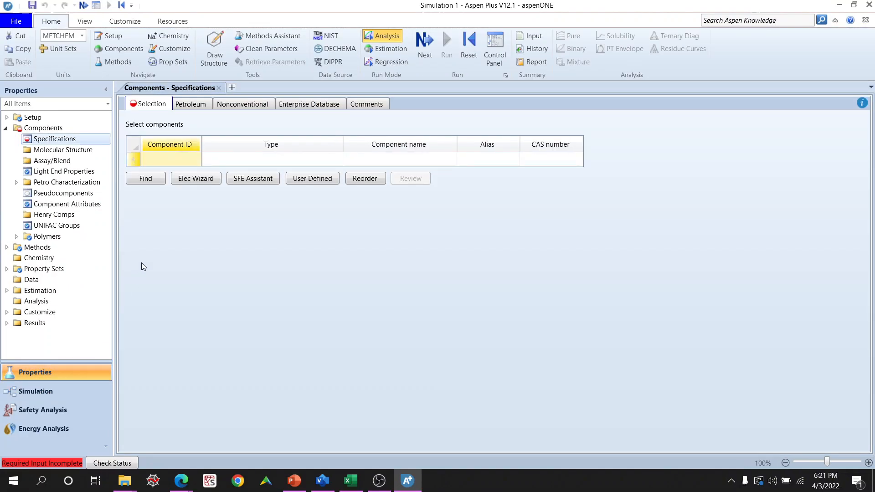
Search the compound databanks for names beginning with methanol and add METHANOL (CH4O) to the component list.
click(150, 182)
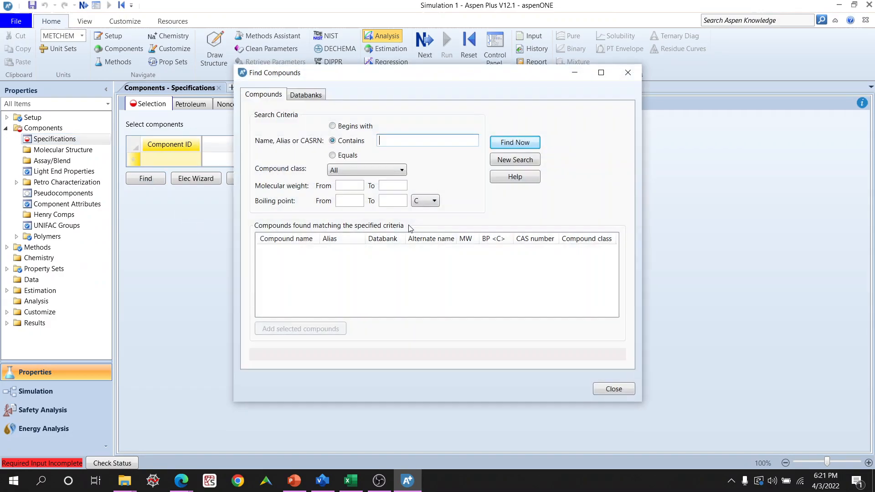
drag(402, 88, 494, 147)
click(445, 186)
click(486, 200)
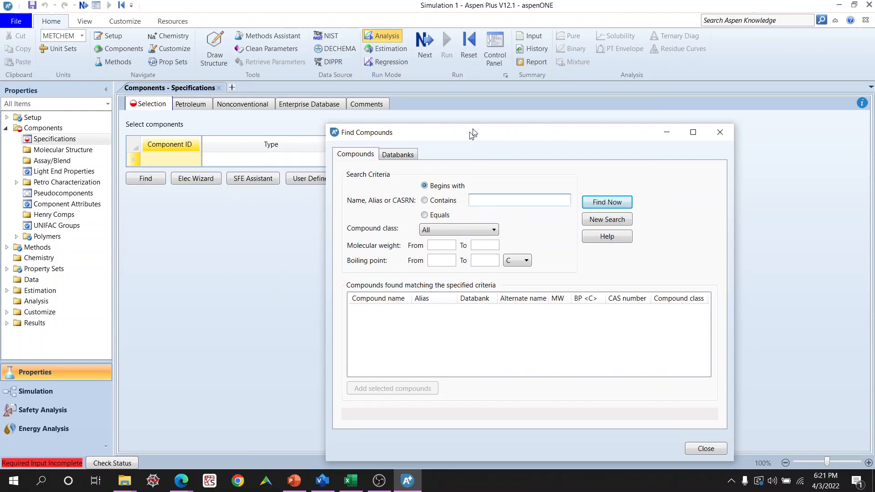
drag(468, 137, 508, 90)
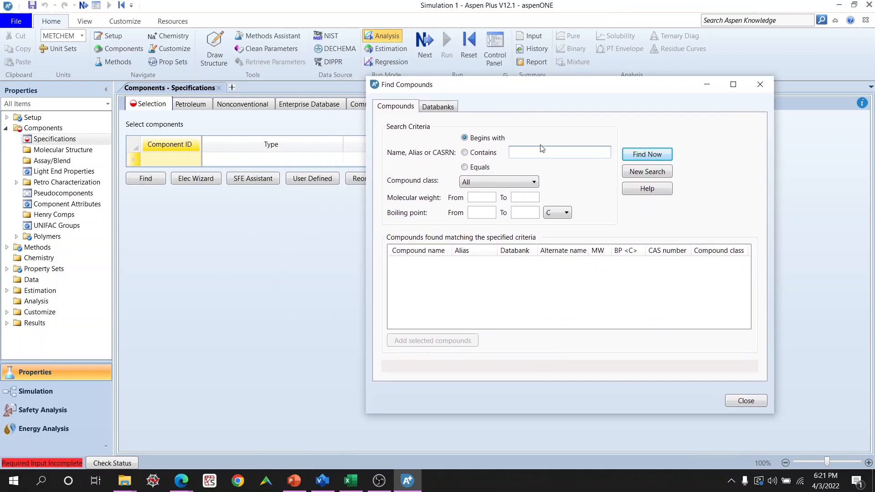
text(methanol)
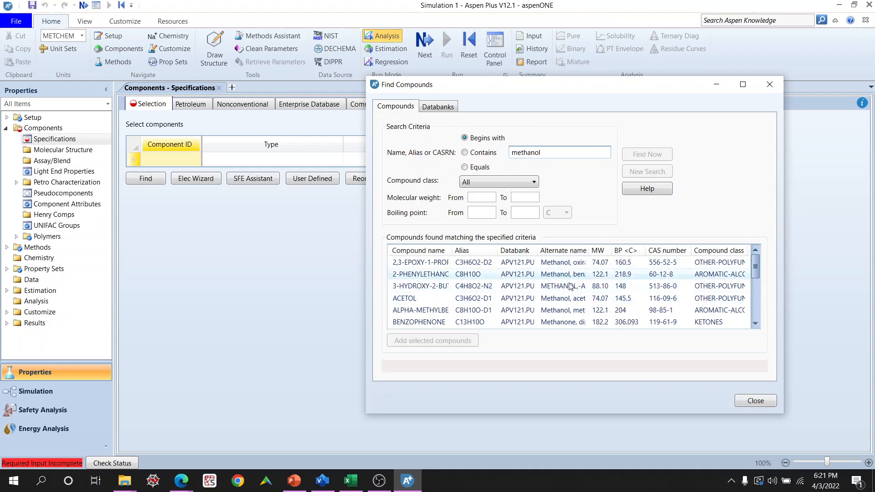
scroll(415, 276, down, 5)
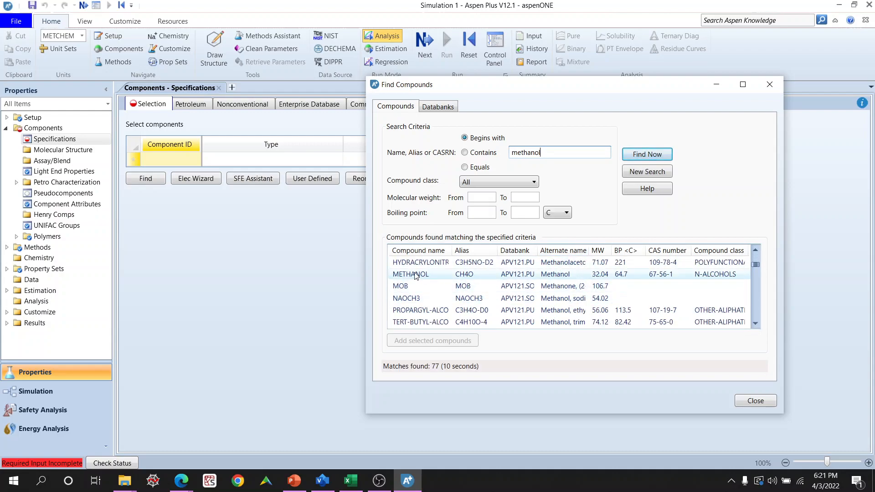
click(415, 274)
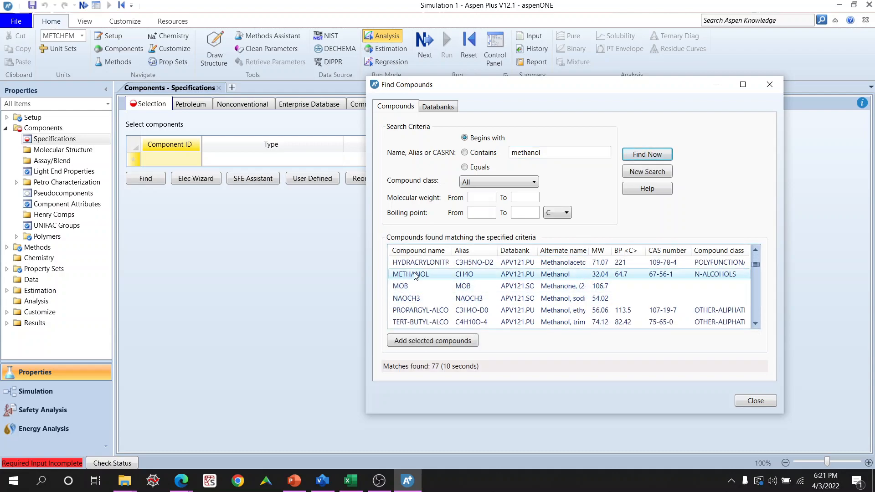
click(446, 341)
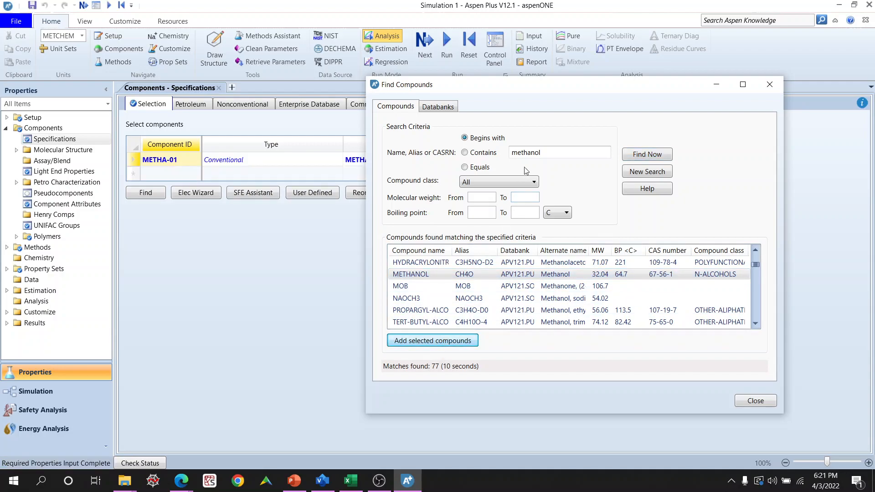
Search the compounds for dimethyl ether, widen the compound name column, and repeat the search with the hyphenated name dimethyl-ether.
drag(551, 160, 505, 159)
text(dimethyl ether)
key(Return)
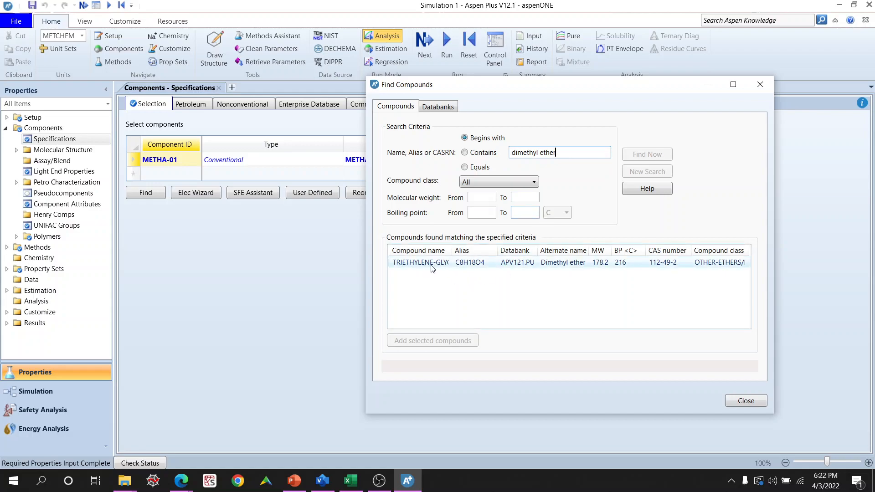
drag(451, 251, 523, 250)
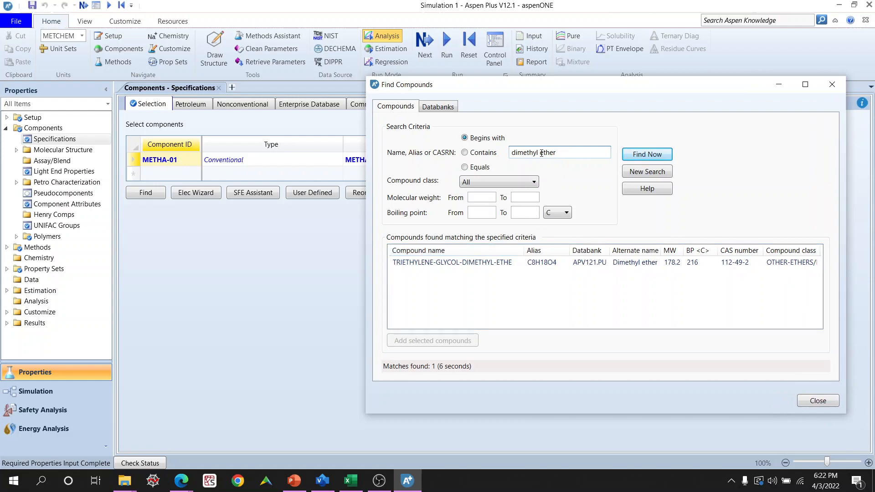
key(BackSpace)
text(-)
key(Return)
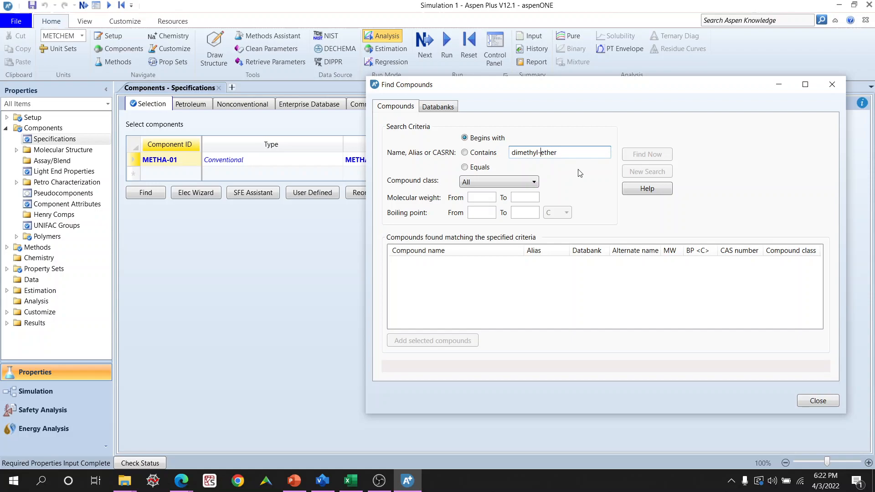
Add DIMETHYL-ETHER (C2H6O-1) as an additional component, accepting the parameter update and suppressing further update messages.
click(436, 275)
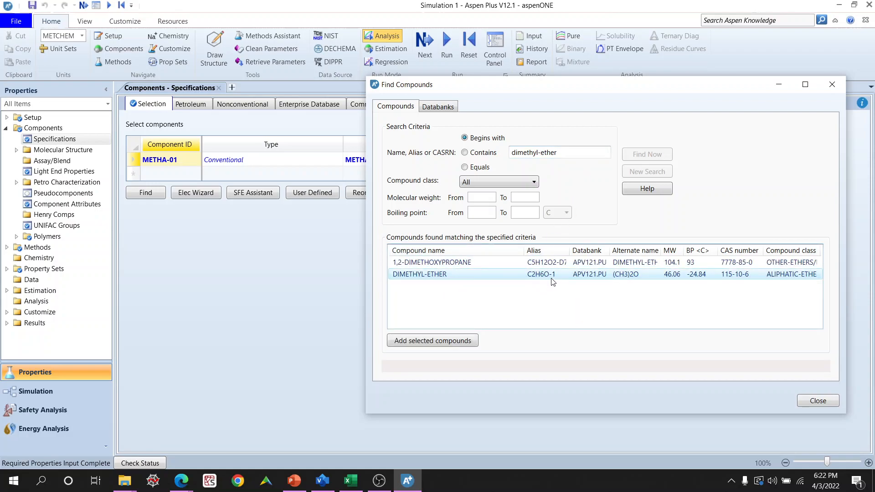
click(432, 277)
click(473, 339)
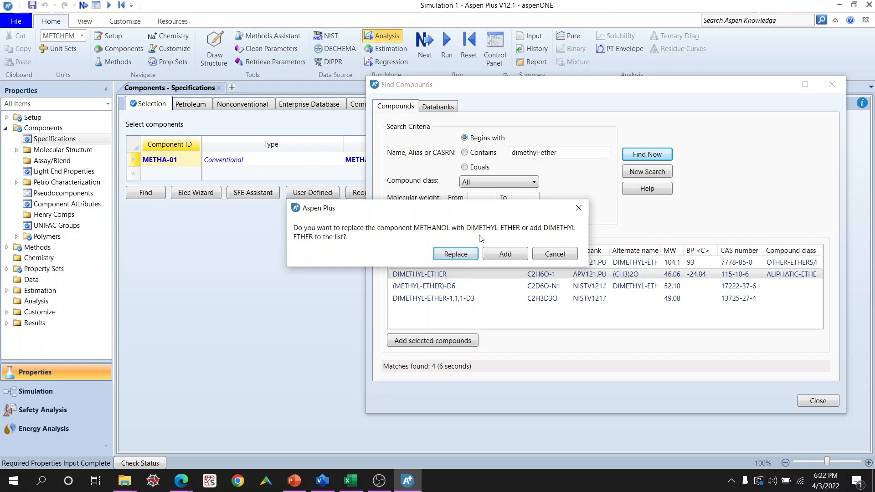
click(503, 253)
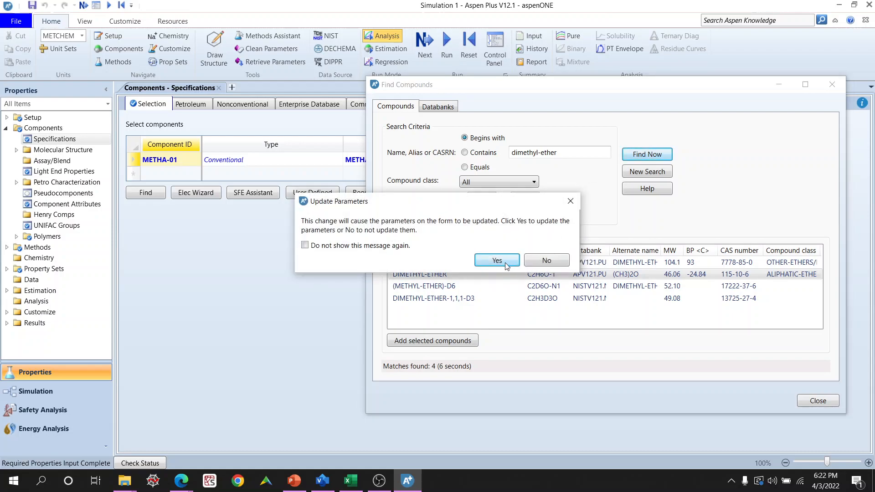
click(395, 247)
click(506, 262)
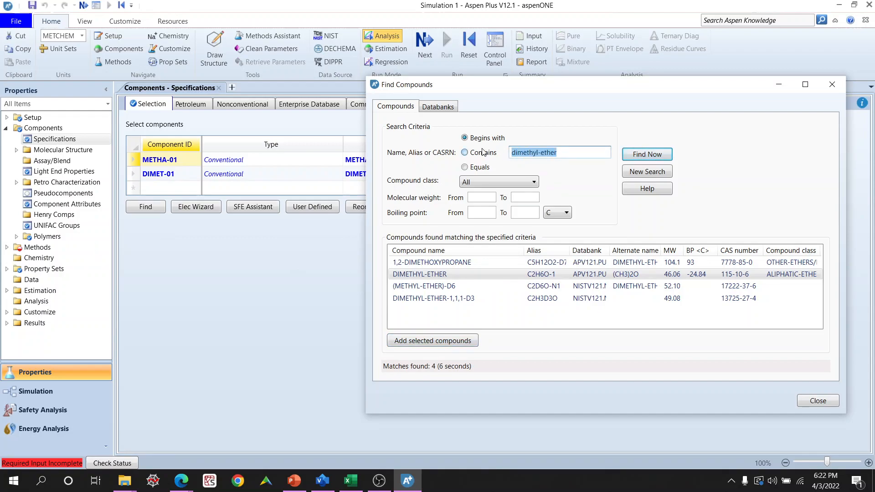
Search for water, add WATER (H2O) as an additional component, and close the compound search.
text(water)
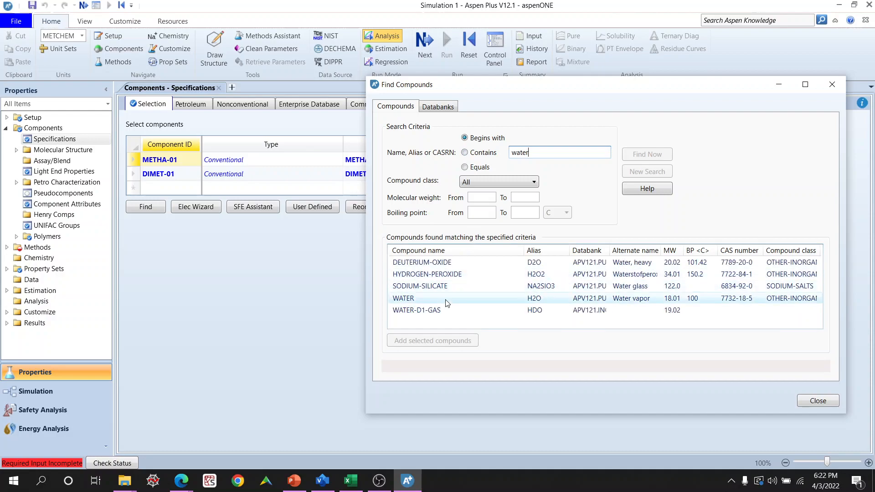
click(450, 302)
click(433, 341)
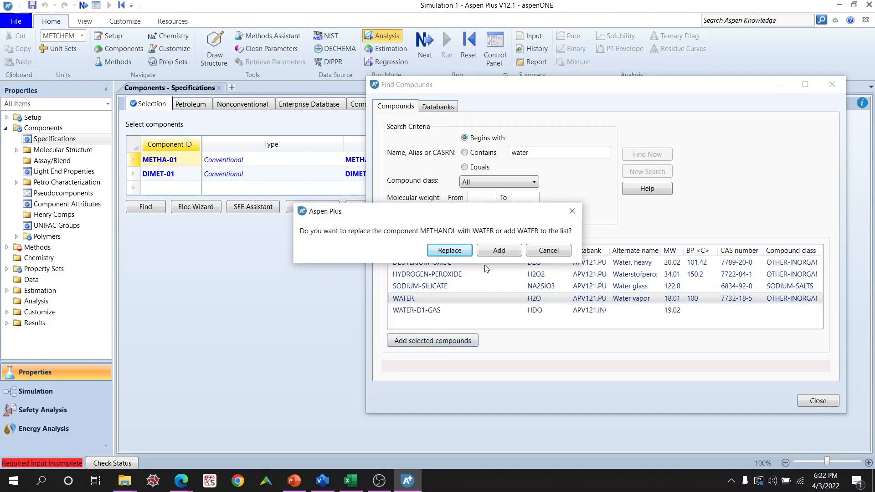
click(498, 251)
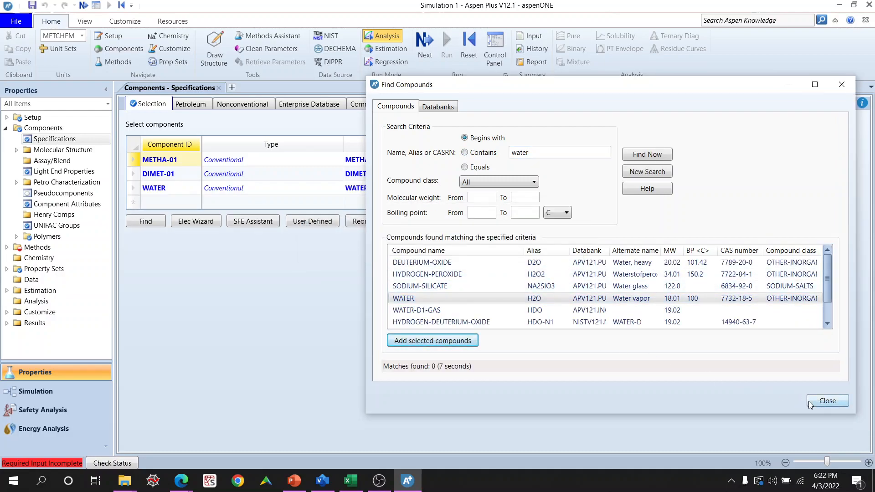
click(809, 403)
Rename the methanol component's ID as METHANOL and the dimethyl ether component's ID as DME.
click(168, 161)
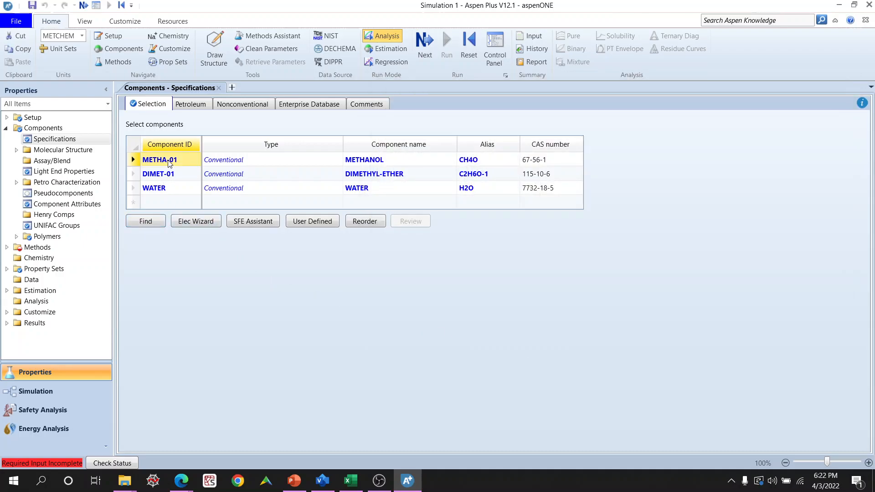
click(168, 160)
text(METHANOL)
key(Return)
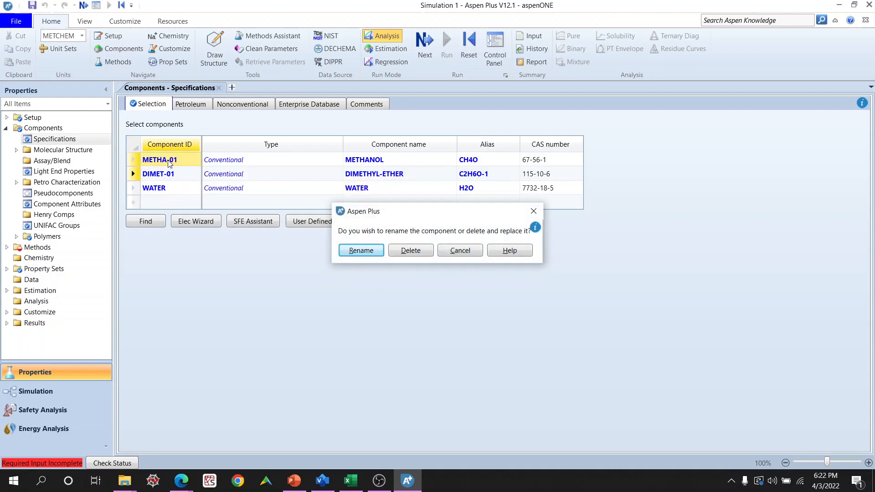
key(Return)
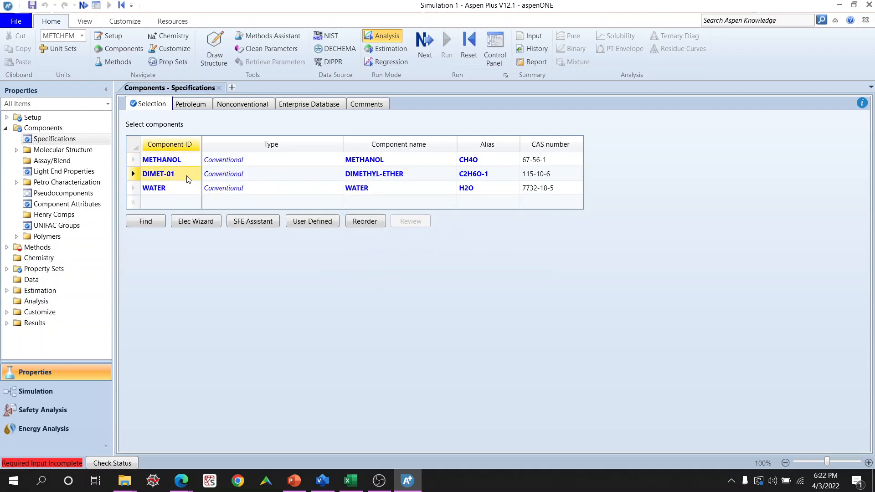
text(DME)
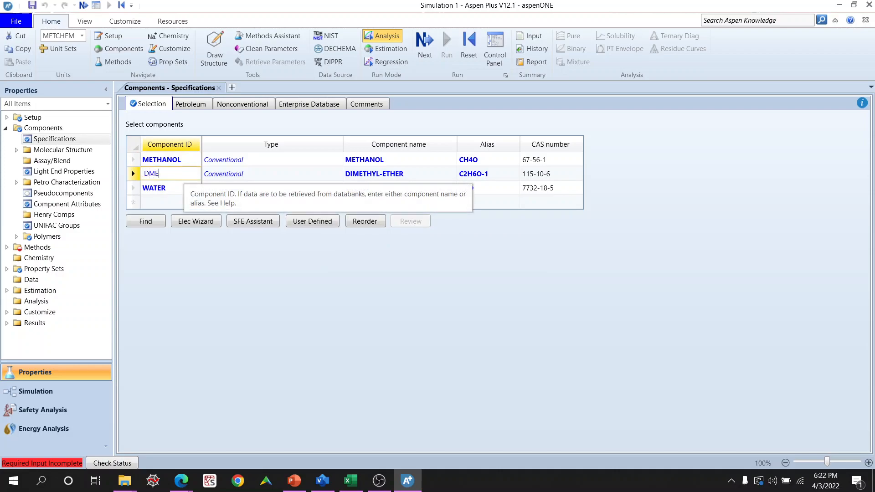
key(Return)
key(Return)
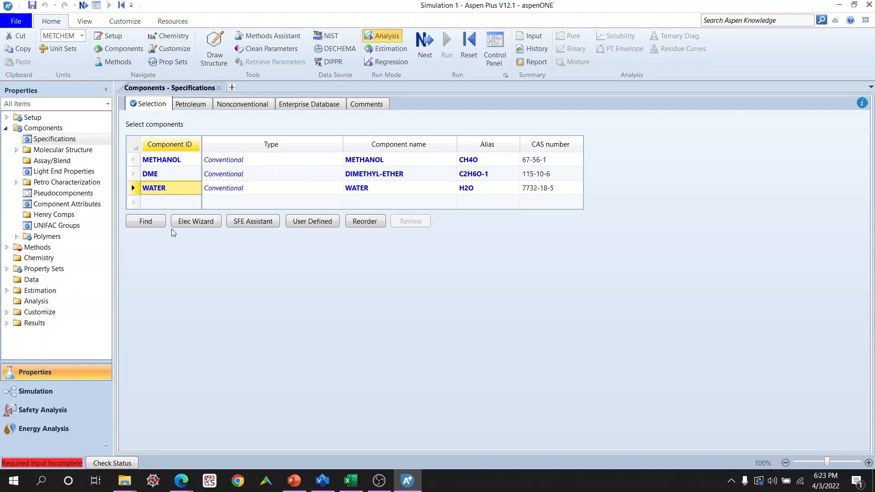
Set the base property method to UNIFAC in the global Methods specifications.
click(7, 247)
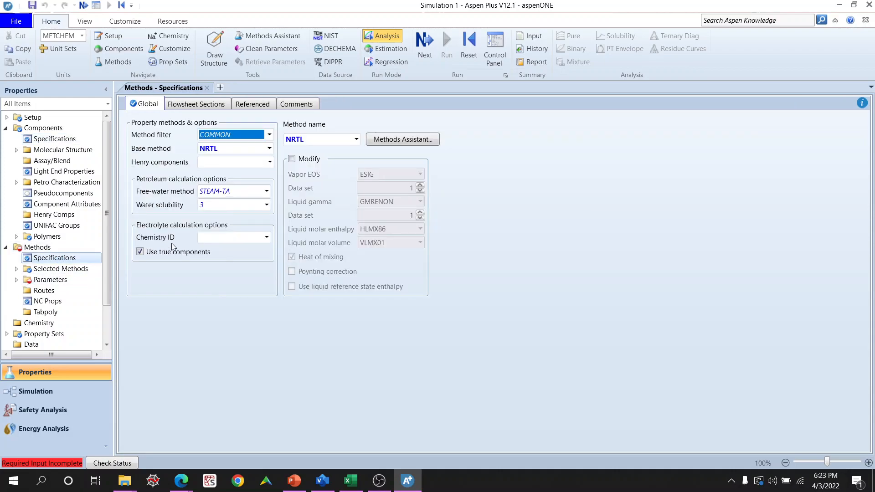
click(269, 149)
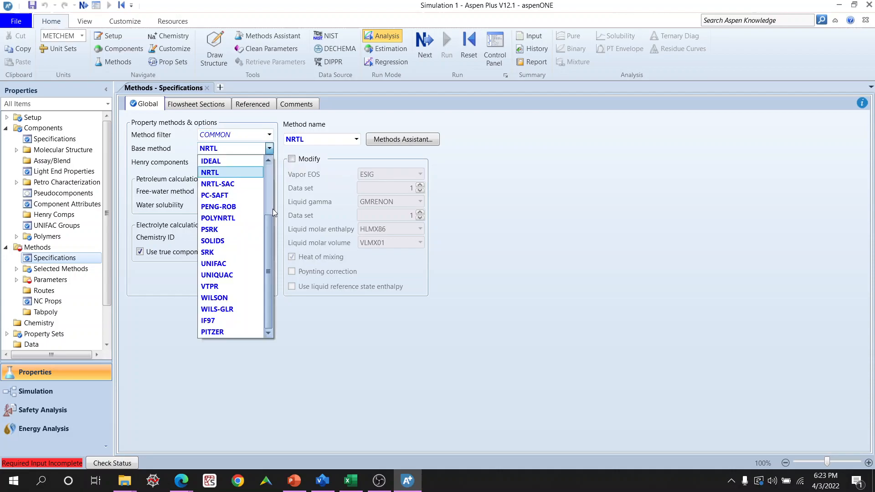
click(268, 177)
drag(268, 186, 272, 253)
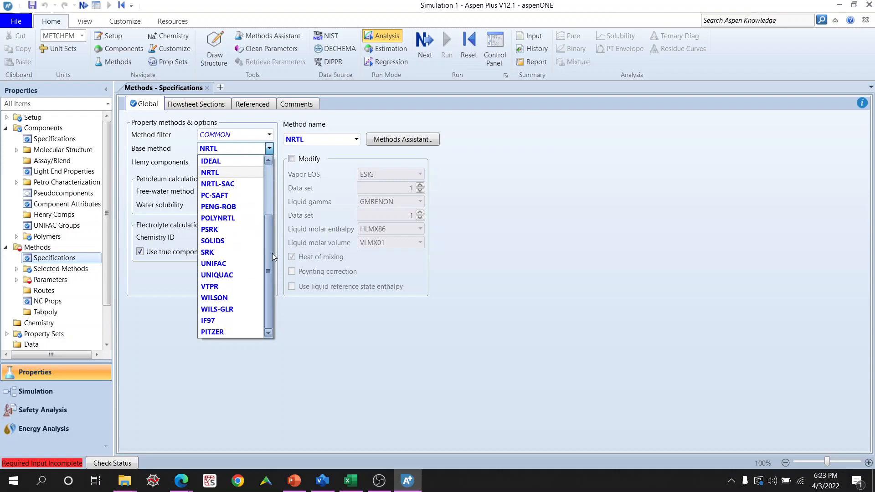
click(225, 264)
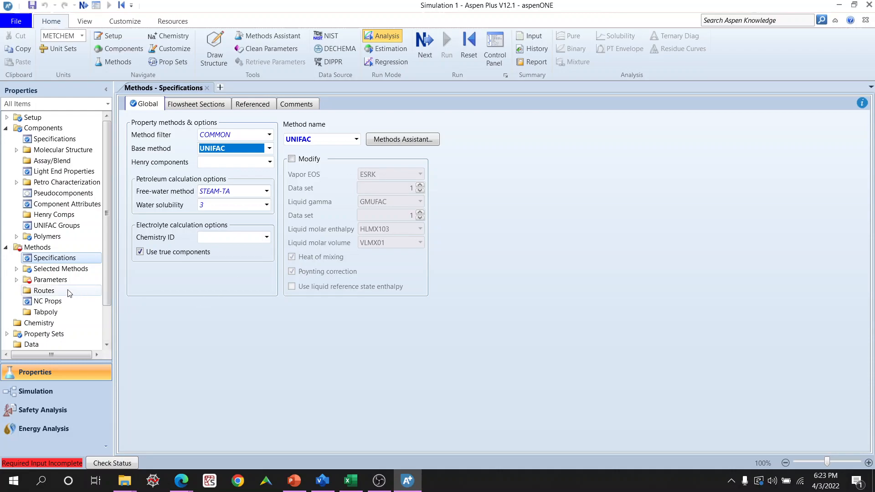
Open the NRTL-1 binary interaction parameters for the property methods.
click(17, 280)
scroll(25, 273, down, 1)
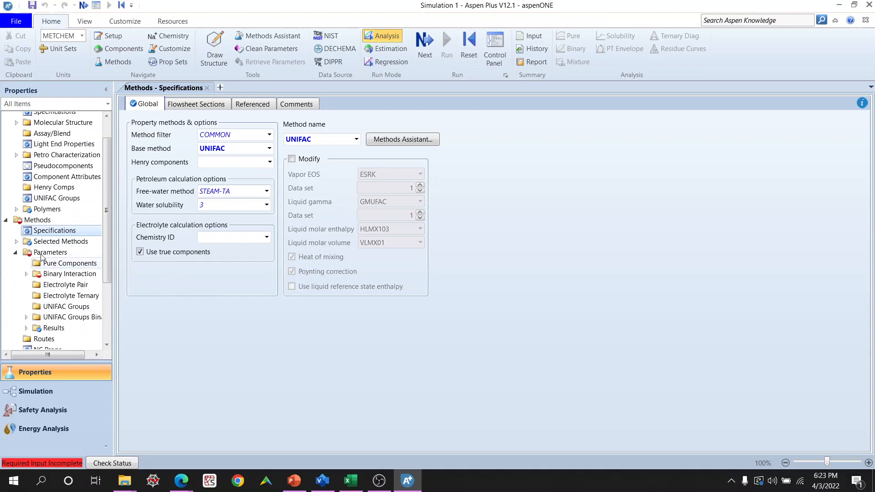
click(26, 274)
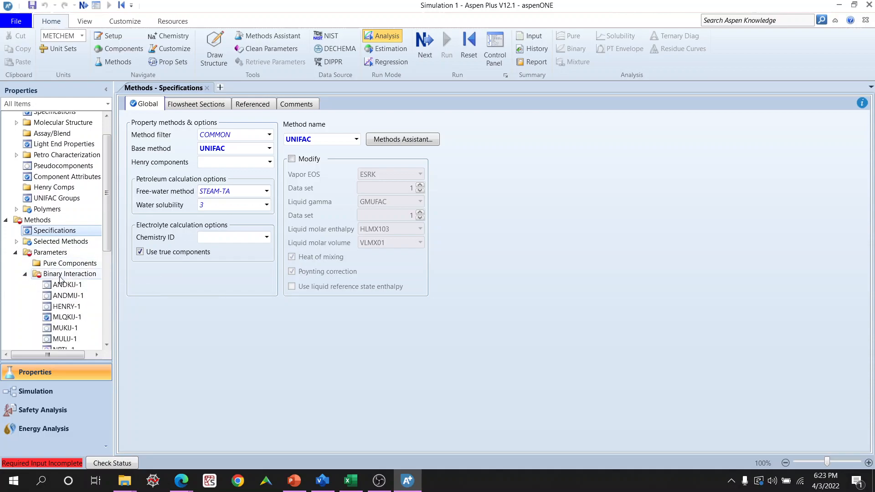
scroll(55, 255, down, 4)
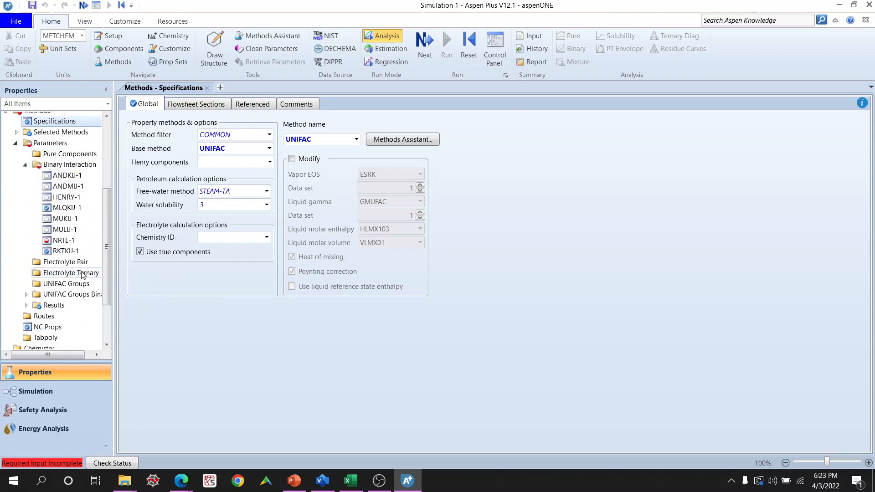
click(70, 241)
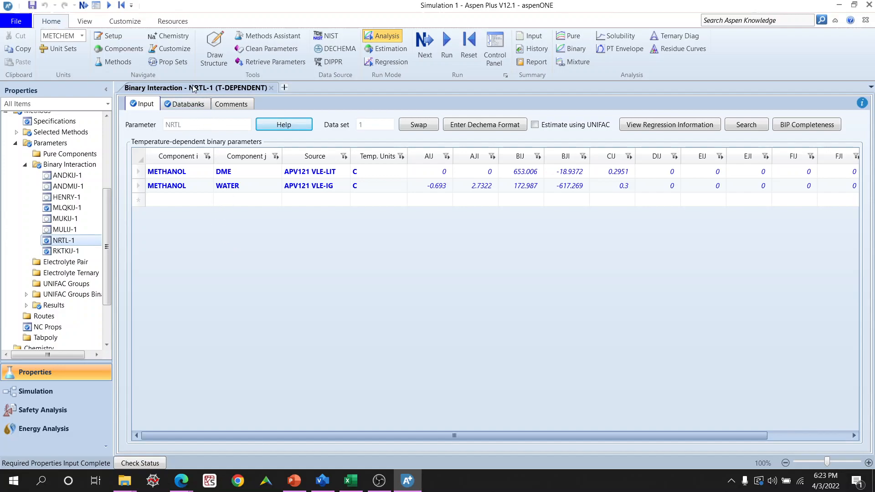
Return to the Methods specifications and switch to the Simulation environment.
scroll(73, 220, up, 3)
click(54, 230)
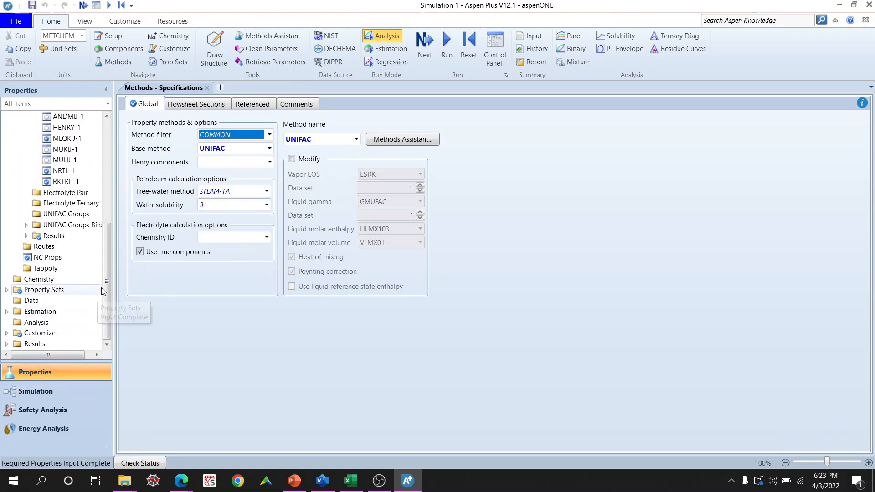
drag(114, 274, 150, 275)
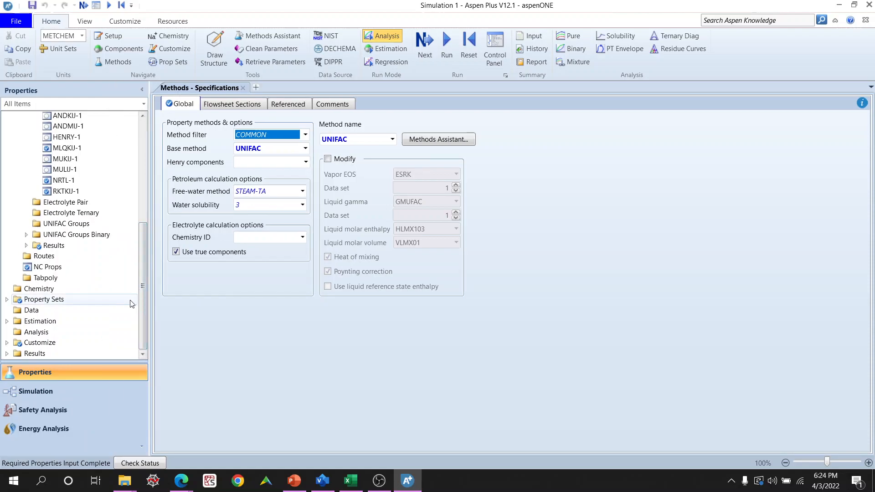
scroll(131, 304, up, 4)
click(40, 393)
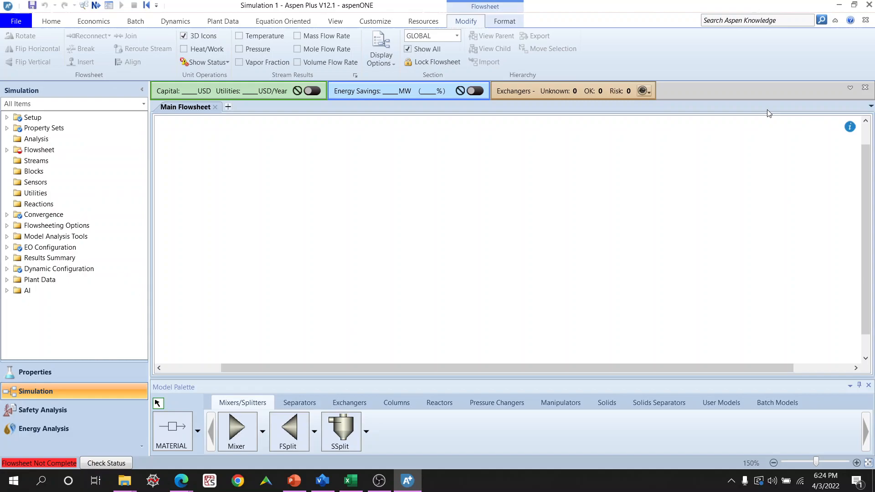
Draw a horizontal material stream in the upper part of the main flowsheet.
click(171, 431)
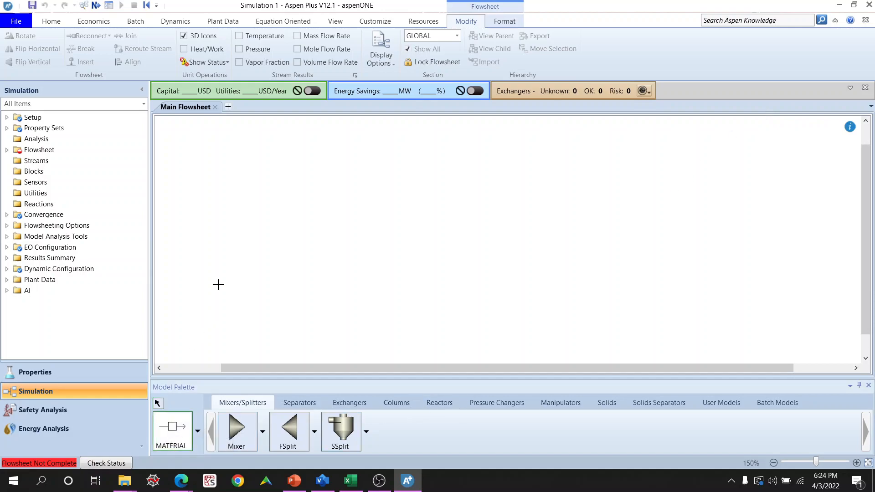
click(229, 175)
click(321, 175)
click(278, 232)
click(364, 232)
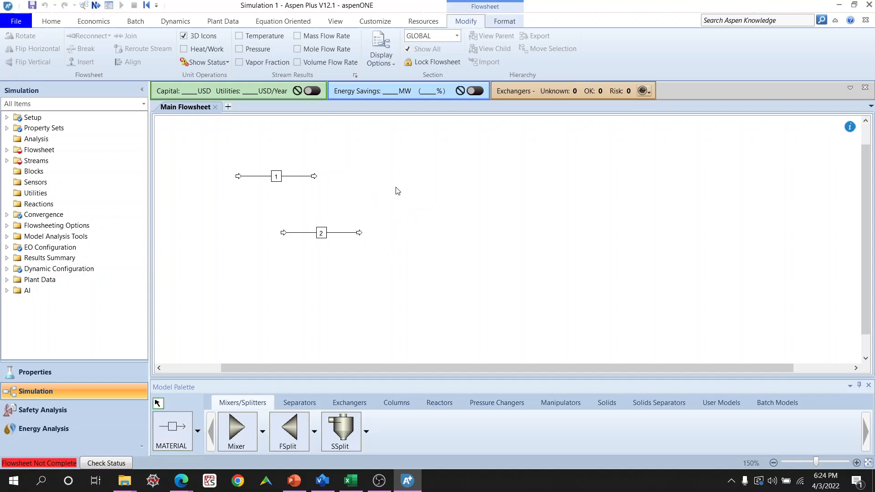
click(346, 234)
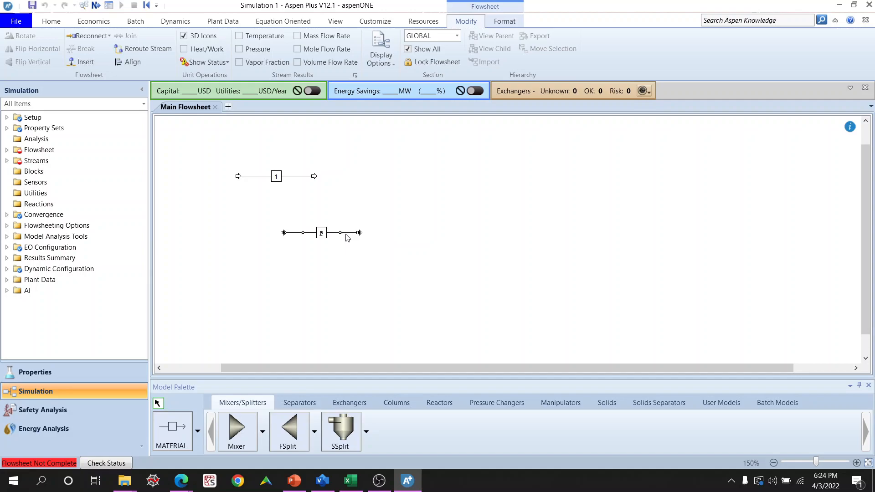
key(Delete)
key(Return)
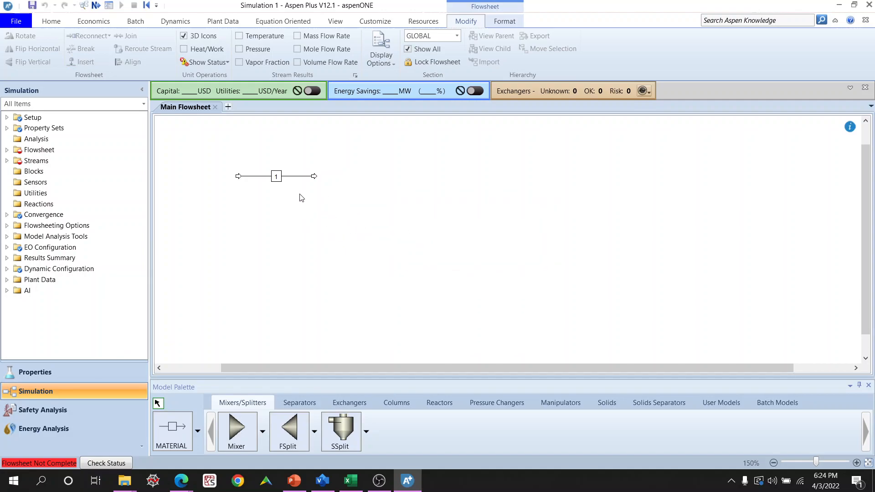
Open the specifications of stream 1 and set its total flow rate to 10000 kg/hr on a mass basis.
click(288, 176)
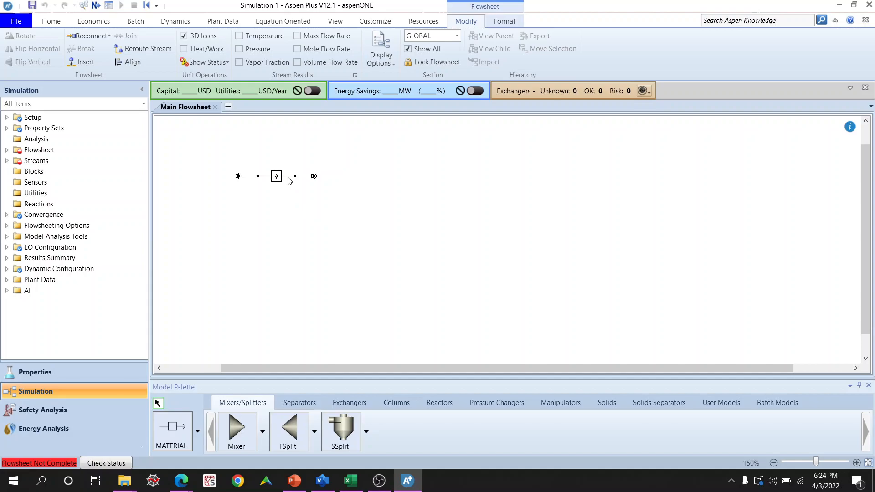
double_click(287, 177)
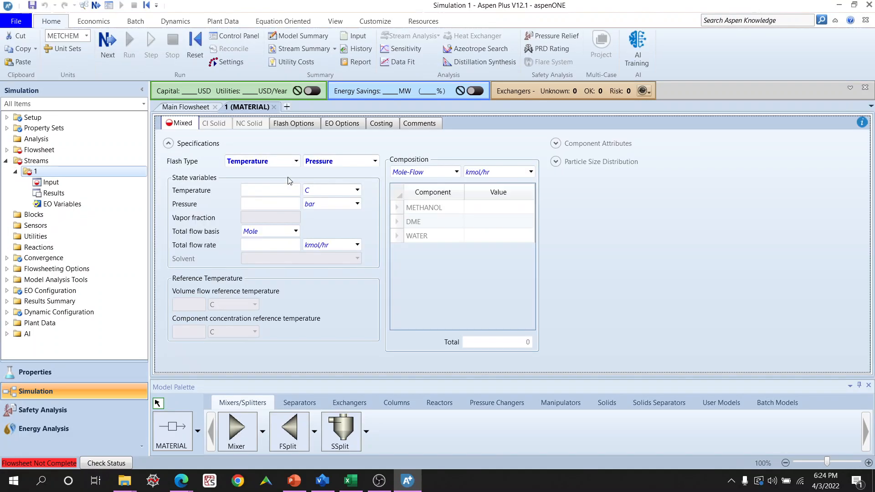
click(295, 231)
click(282, 243)
click(282, 244)
text(10000)
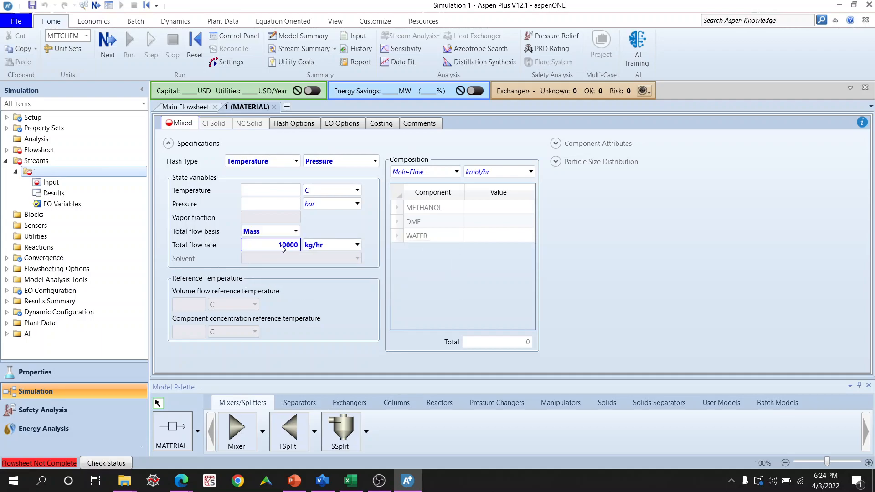
Set the stream's composition basis to Mole-Frac and enter 0.995 for METHANOL.
click(456, 172)
click(444, 230)
click(516, 213)
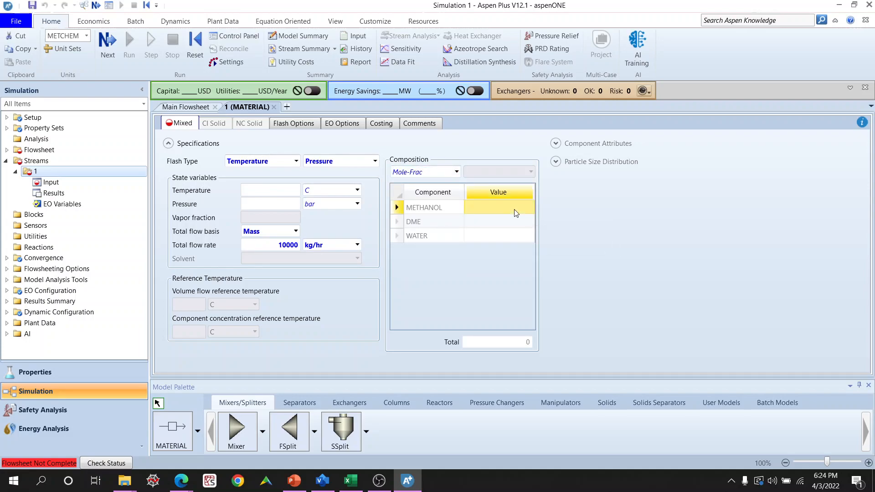
text(0.995)
key(Return)
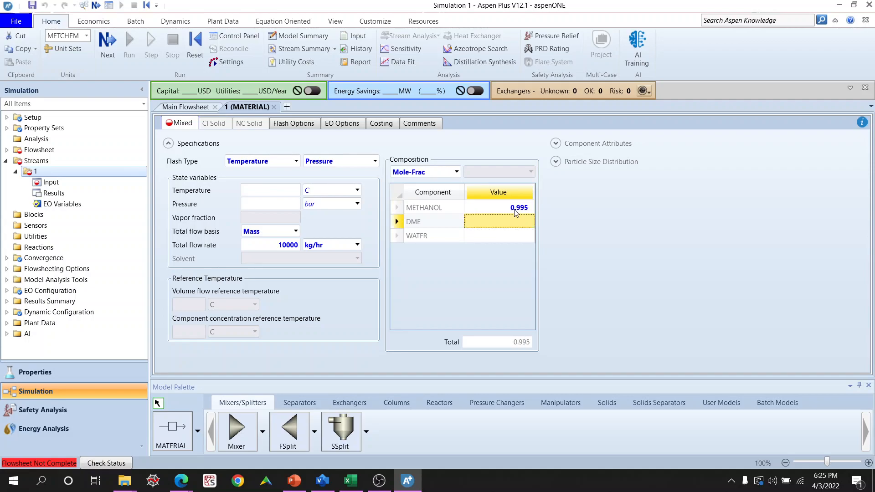
Set the WATER mole fraction of stream 1 to 0.005.
click(516, 240)
text(0.05)
key(Return)
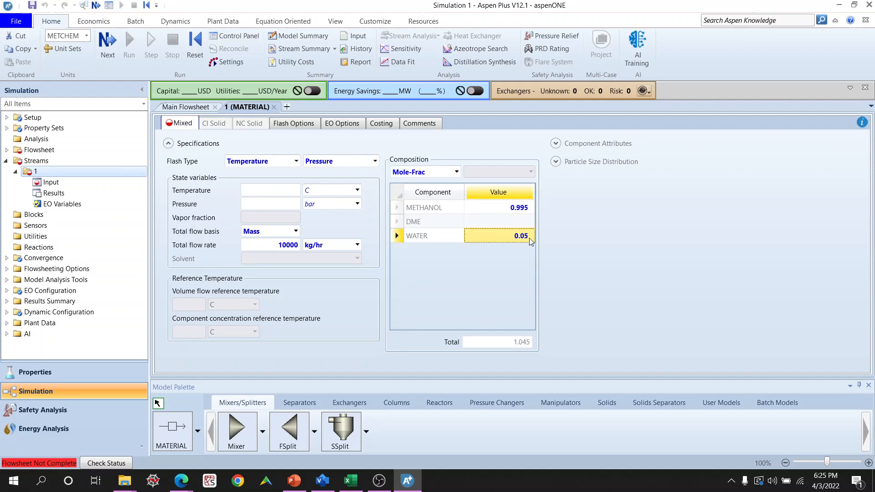
text(0.045)
key(Return)
text(0.0)
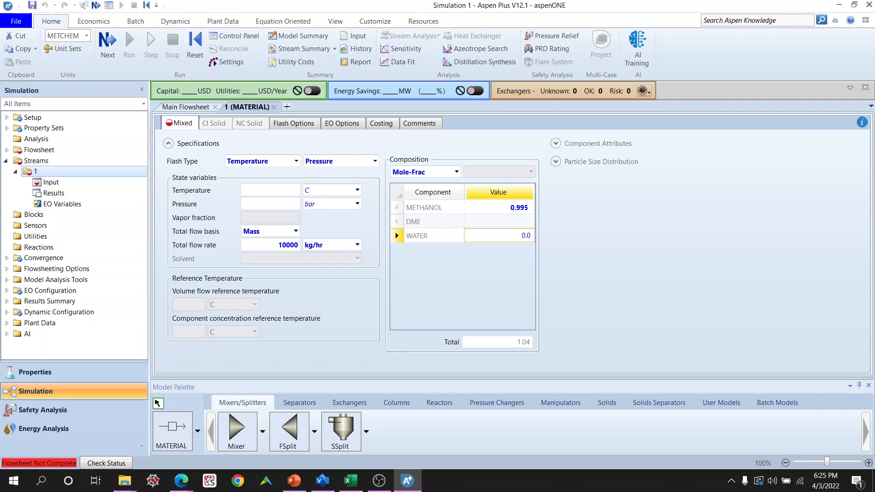
text(05)
key(Return)
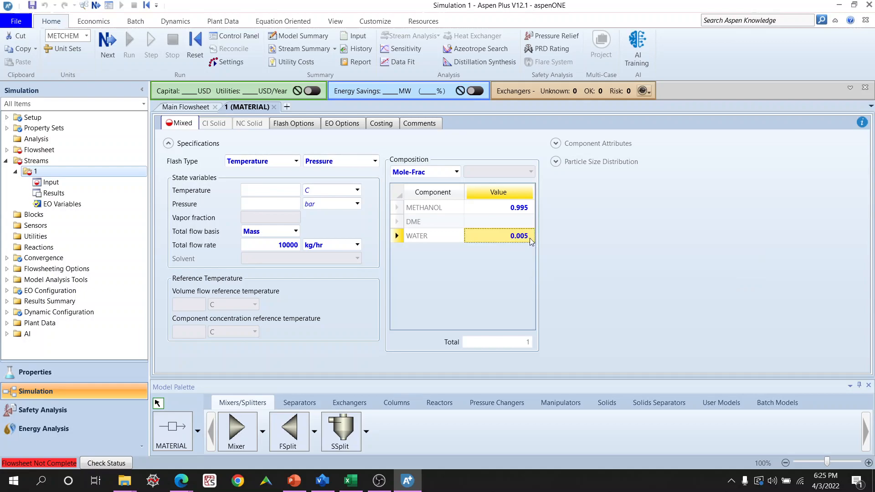
Set the pressure of stream 1 to 1.2 bar and its temperature to 30 C.
click(261, 205)
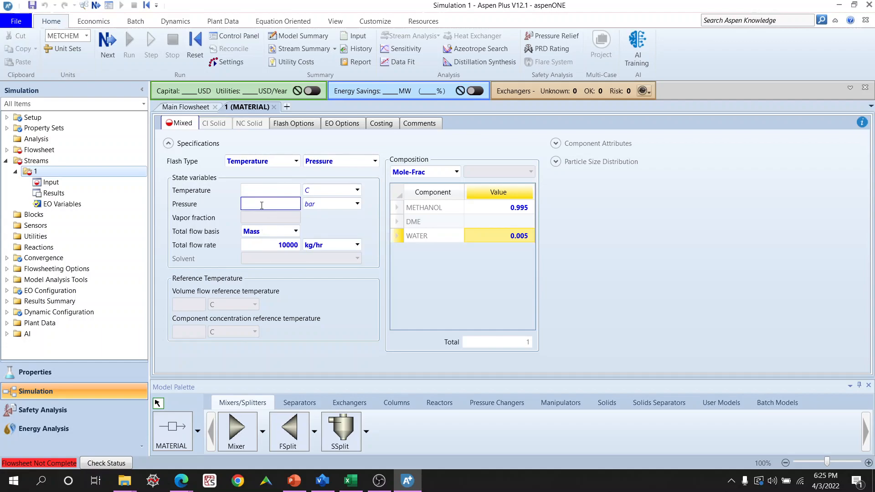
text(1.2)
click(295, 191)
text(30)
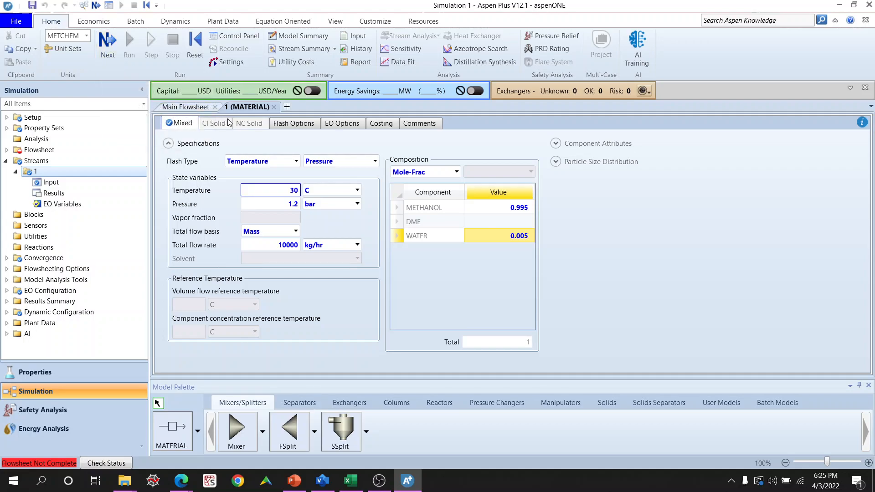
Return to the main flowsheet and check the DME process flow diagram in PowerPoint.
click(185, 106)
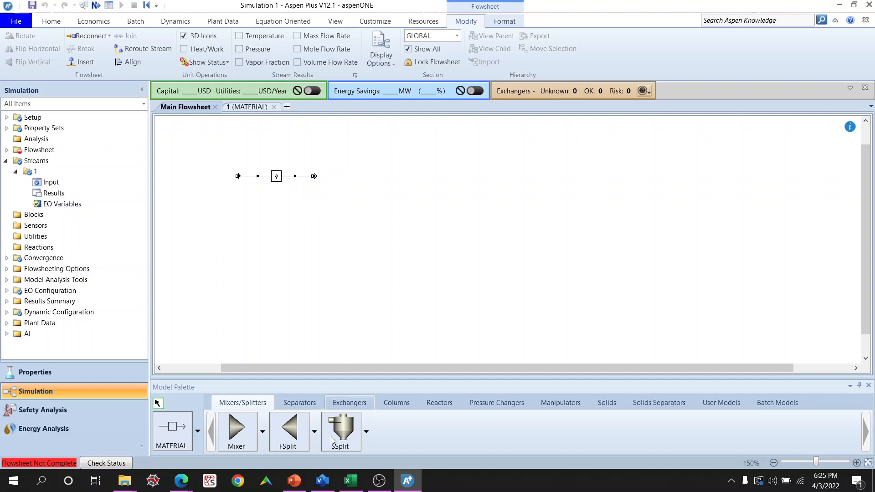
click(294, 480)
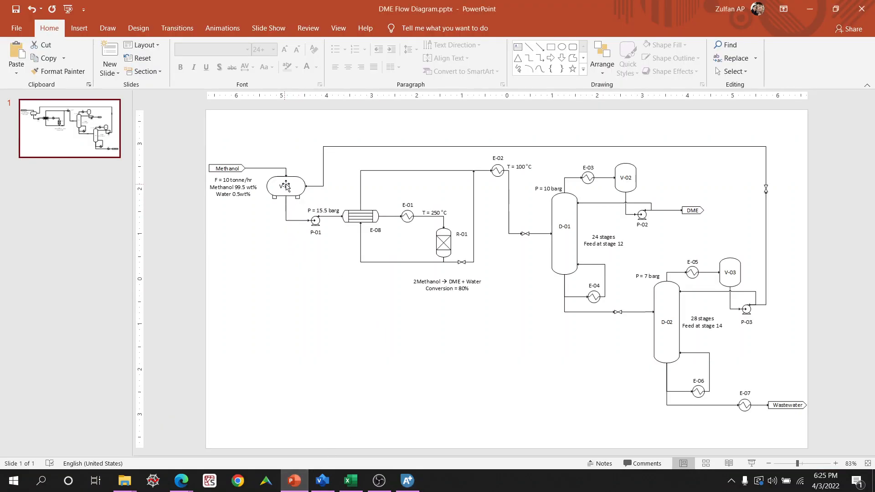
click(813, 13)
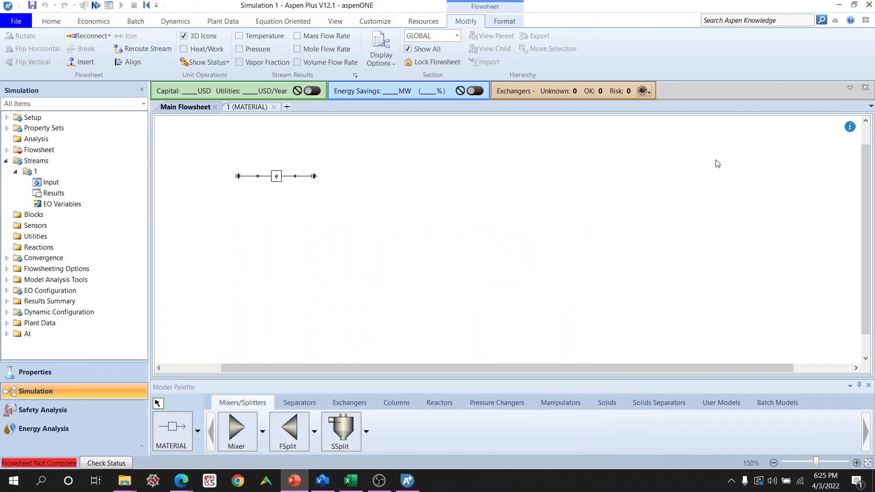
Minimize the Excel checklist, then fit the Aspen Plus window to about the left two thirds of the desktop.
click(855, 6)
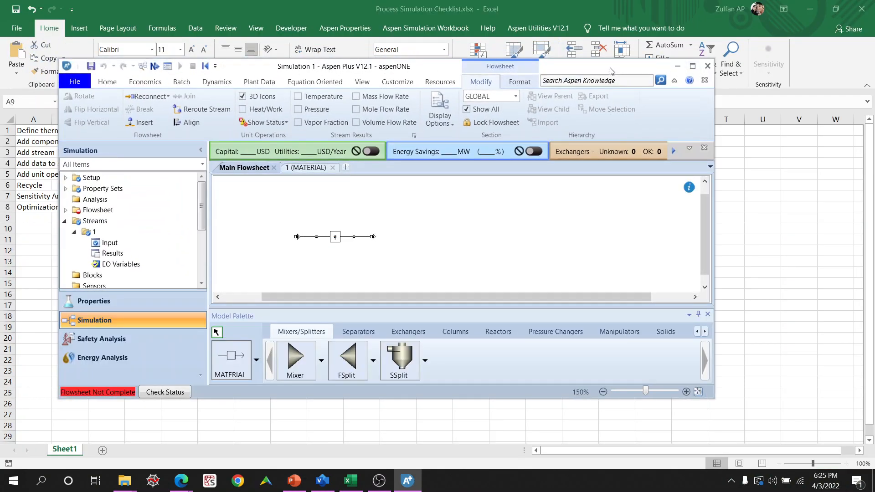
click(739, 21)
click(817, 13)
drag(570, 66, 516, 8)
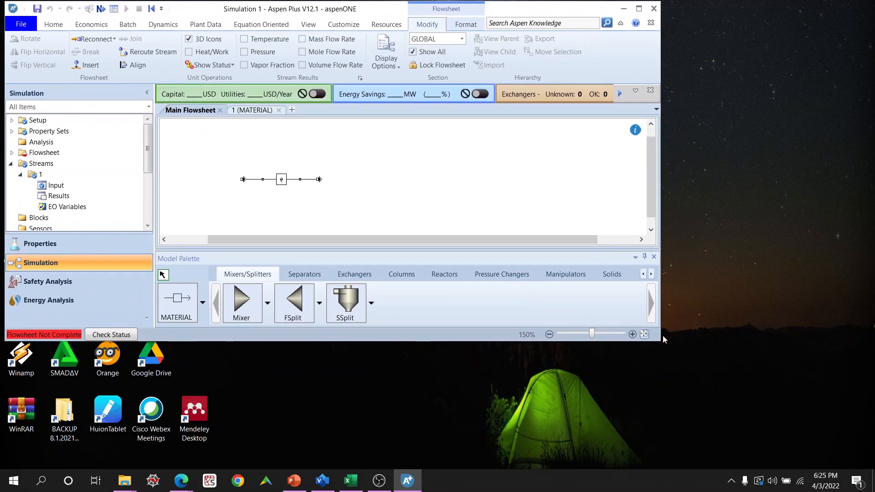
drag(660, 341, 597, 472)
Bring up the DME Flow Diagram in PowerPoint and fit its window beside the simulation on the right.
click(299, 483)
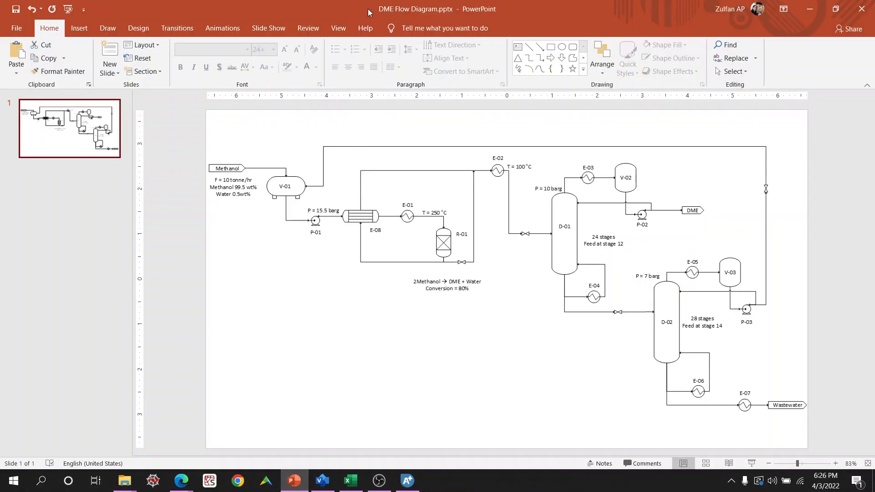
drag(359, 6, 605, 18)
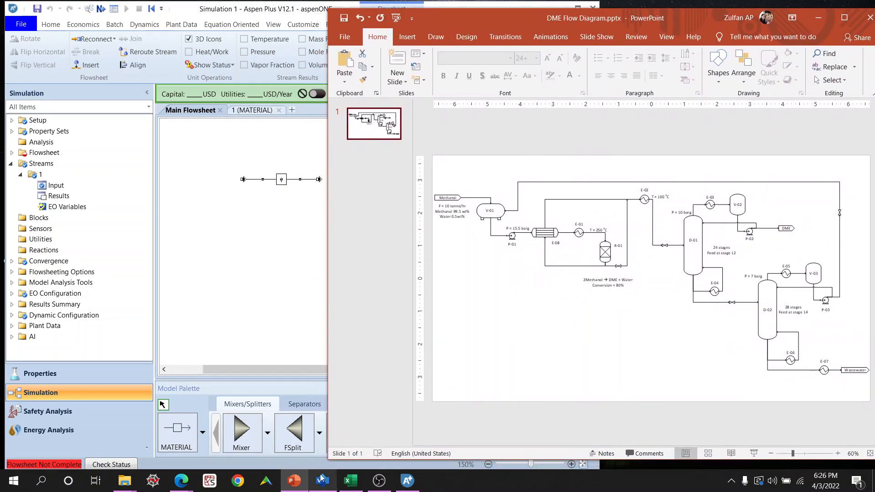
drag(328, 459, 563, 465)
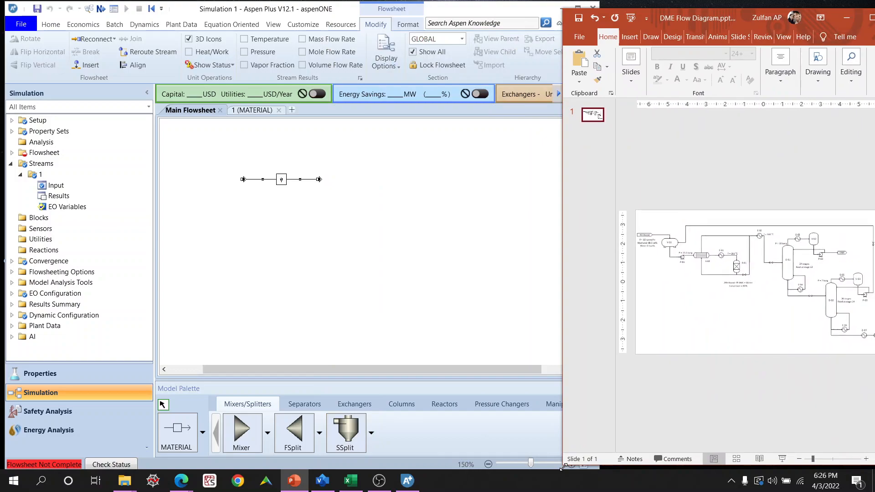
Enlarge the flow diagram, collapse the slide thumbnails, and show the methanol feed section with V-01 and P-01.
scroll(685, 359, up, 5)
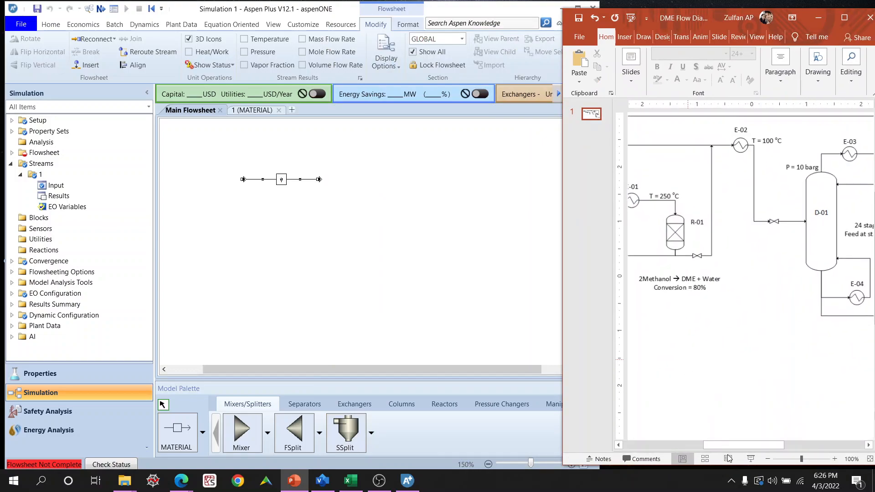
drag(728, 445, 661, 445)
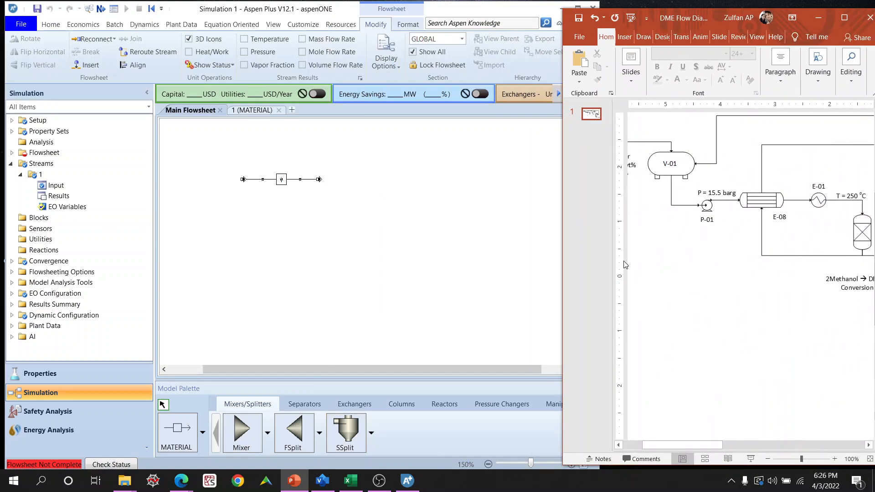
drag(614, 263, 542, 266)
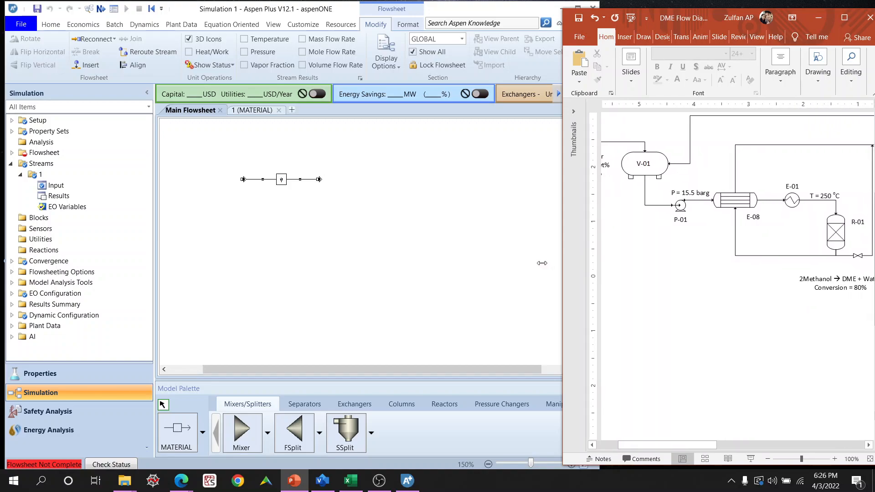
mouse_move(658, 447)
mouse_down()
mouse_move(647, 449)
mouse_move(674, 443)
mouse_up()
scroll(689, 377, up, 1)
Switch back to Aspen Plus and place a vertical-vessel Flash2 separator at the outlet end of stream 1.
click(353, 249)
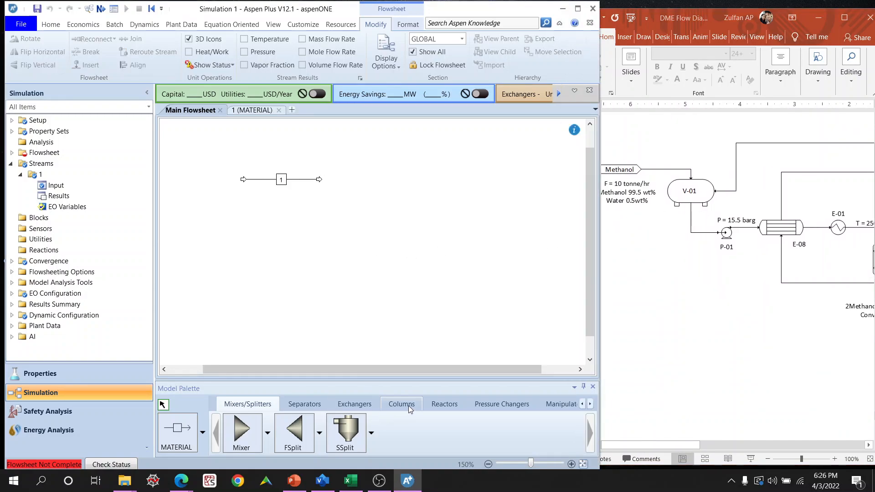
click(305, 404)
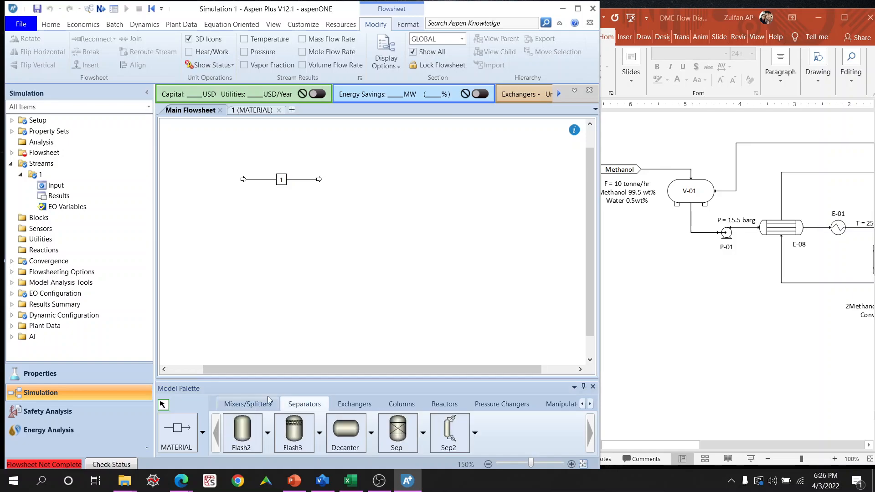
click(267, 434)
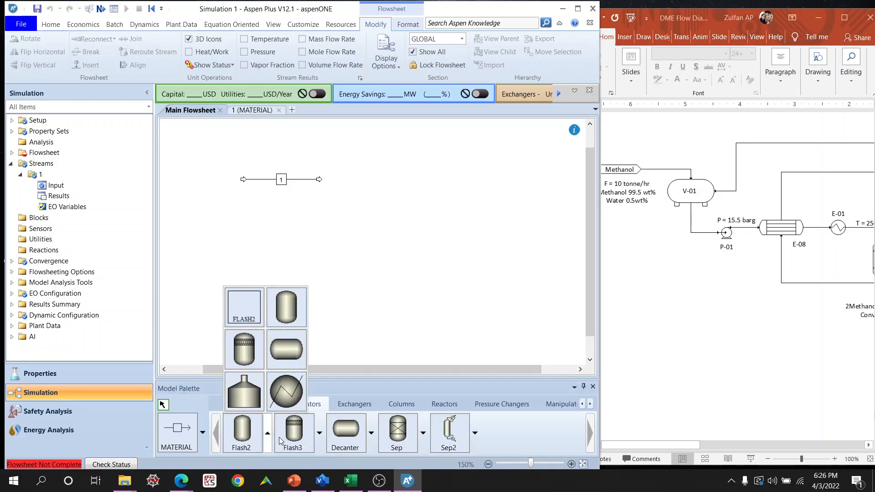
click(287, 312)
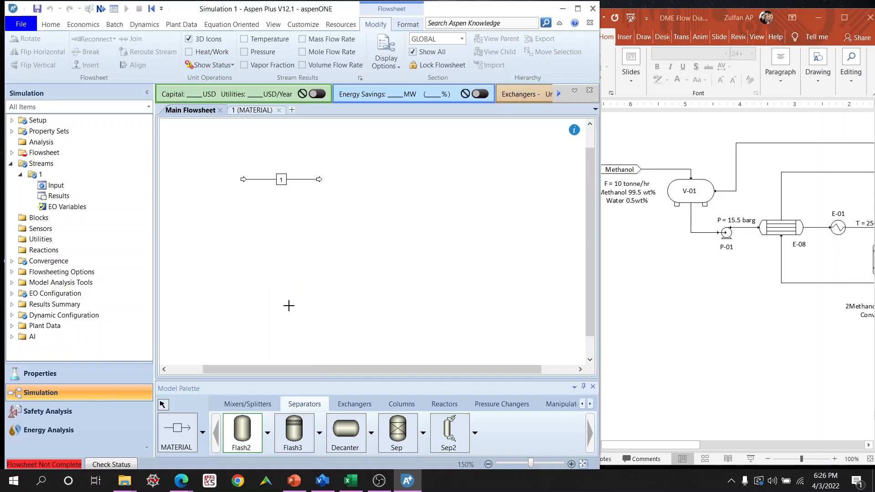
click(340, 186)
right_click(381, 212)
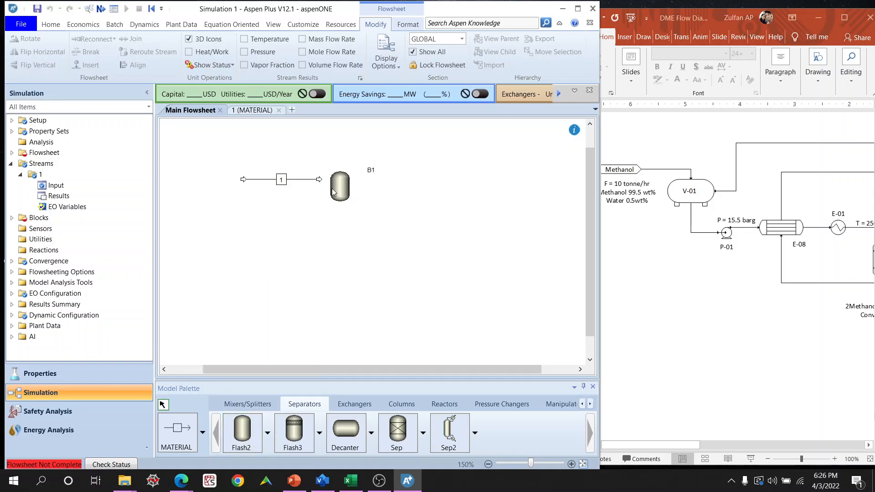
Move the Flash2 block's label next to the vessel and rename the block V-01.
drag(371, 172, 359, 182)
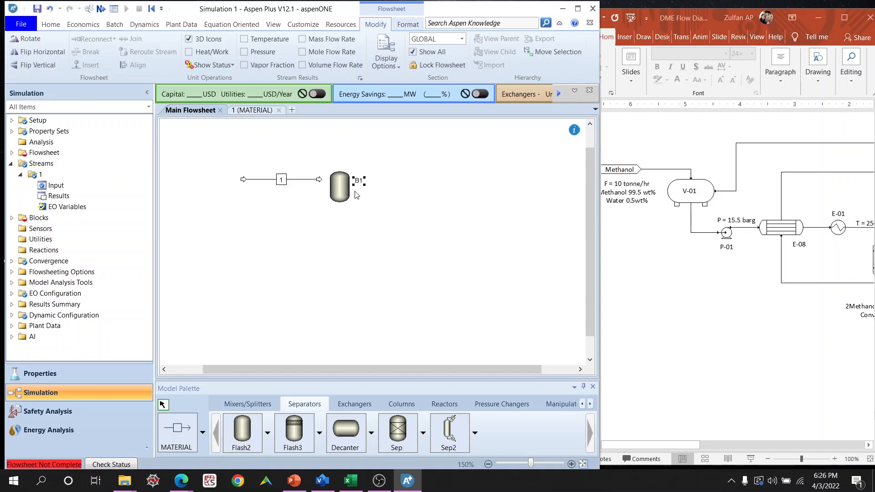
right_click(340, 188)
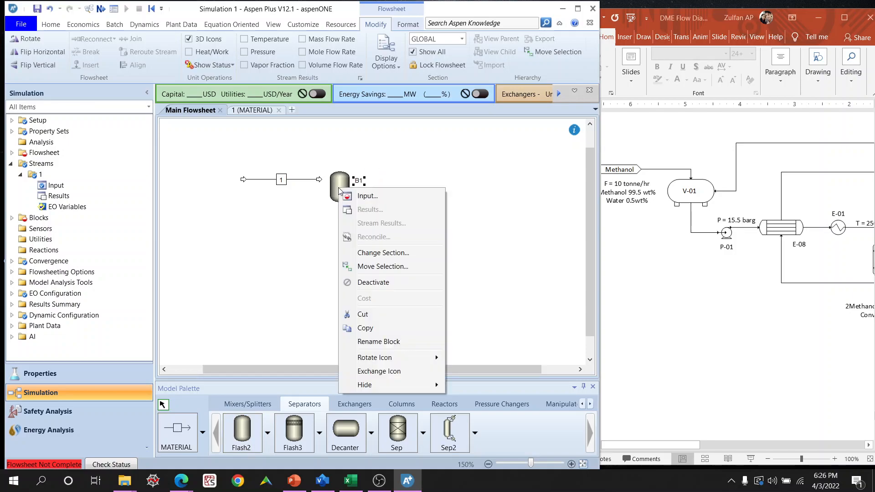
click(376, 341)
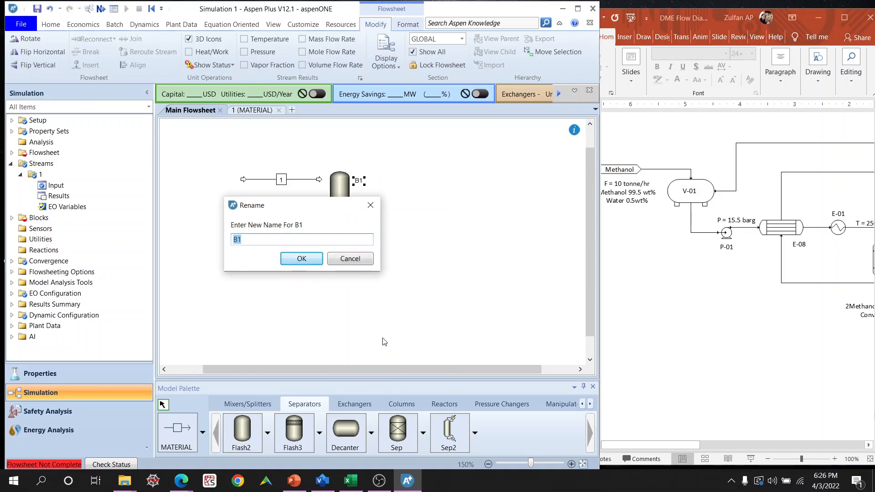
text(V-01)
key(Return)
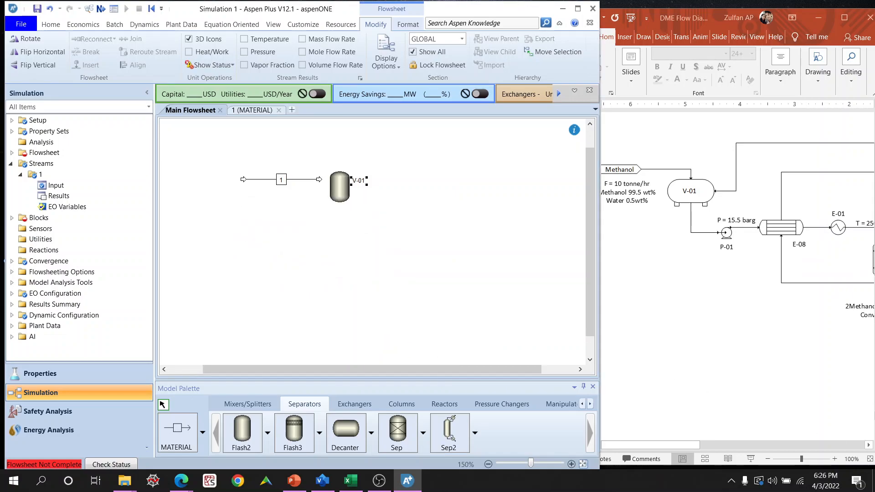
Reconnect the free outlet end of stream 1 to the feed port of V-01.
click(321, 167)
double_click(321, 179)
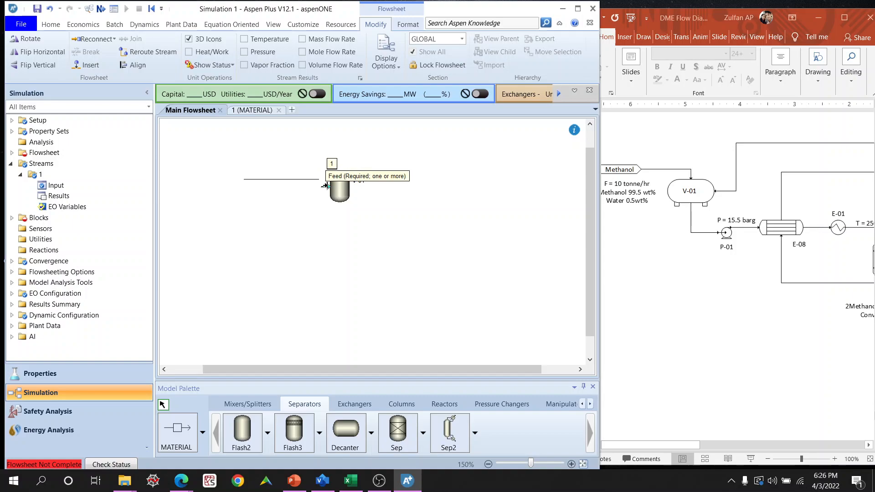
click(325, 185)
click(262, 190)
Open the V-01 flash specifications and set the pressure to 0 bar.
click(339, 188)
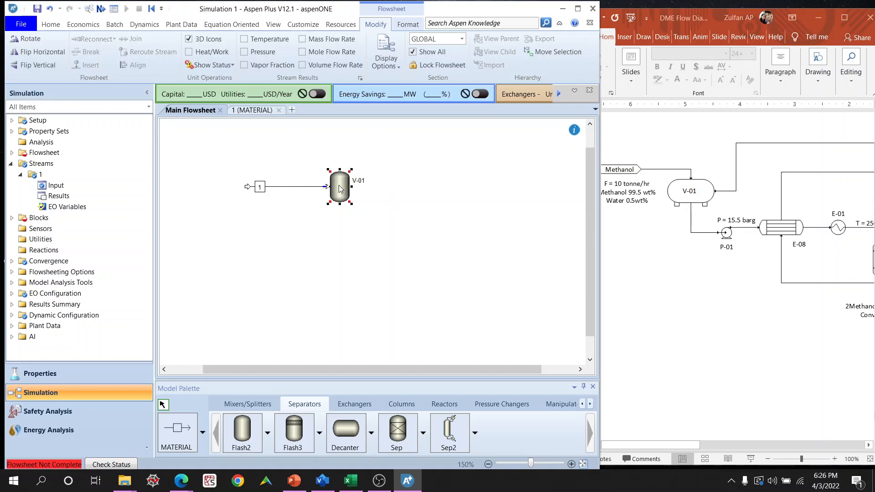
double_click(339, 188)
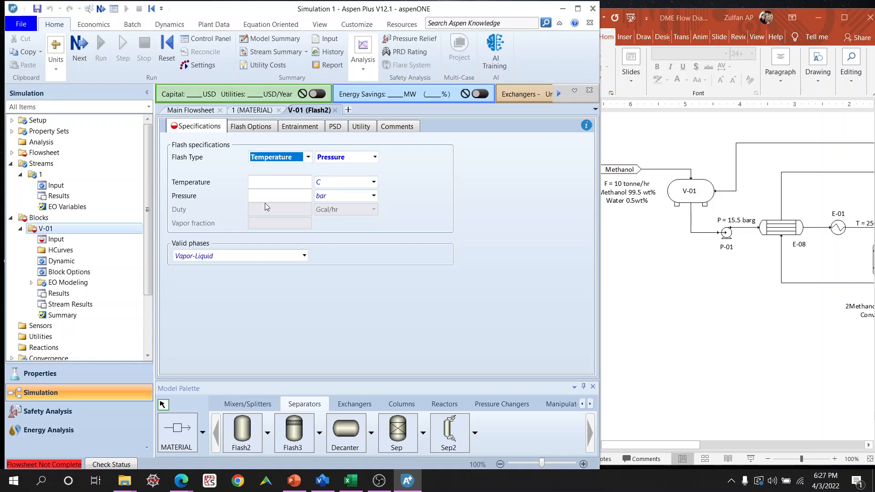
click(291, 195)
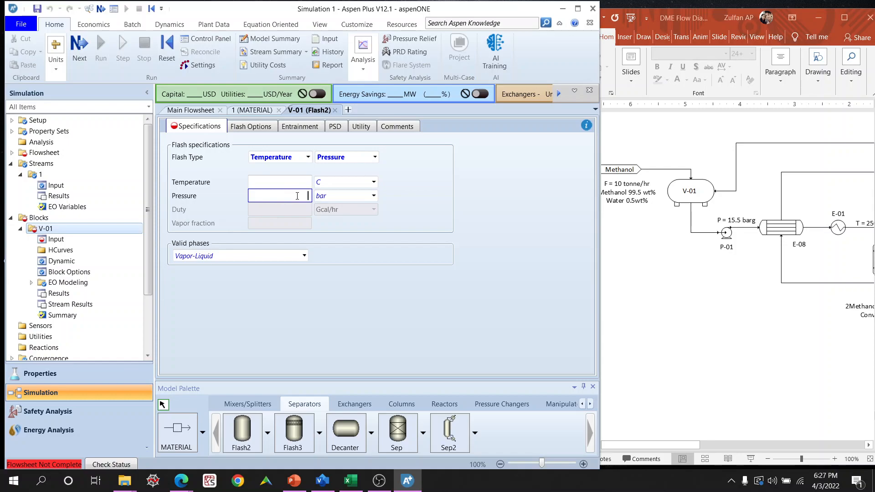
click(295, 179)
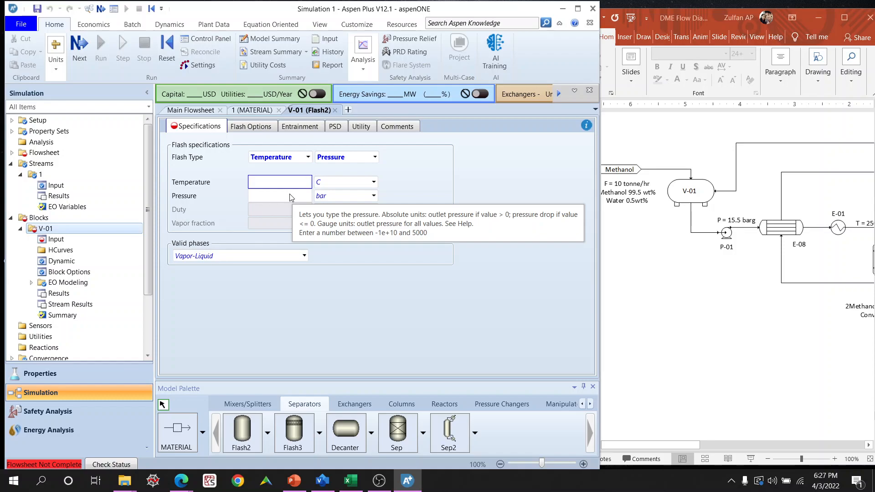
click(292, 197)
text(0)
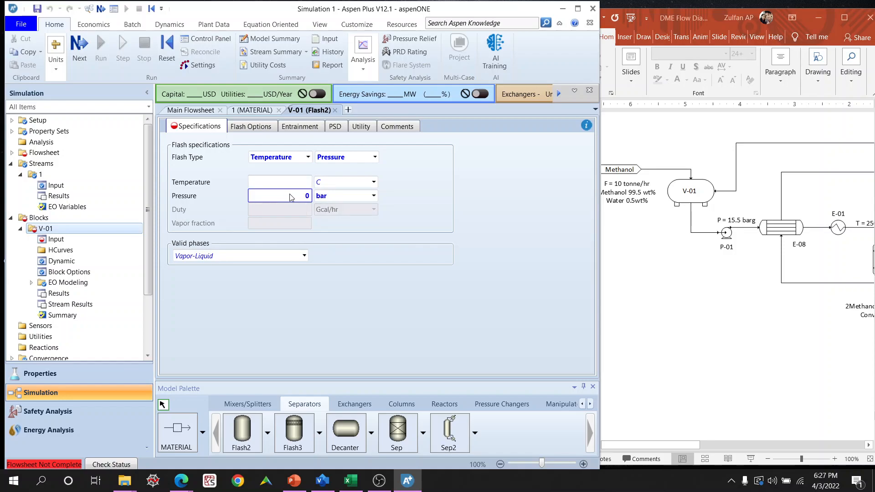
Change V-01's flash type to Duty and Pressure, set the duty to 0 Gcal/hr, and return to the flowsheet.
click(308, 157)
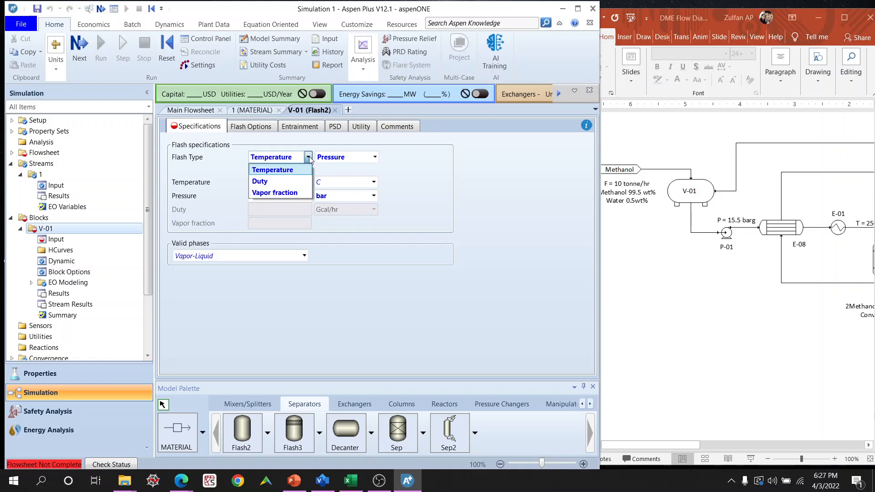
click(278, 184)
click(282, 209)
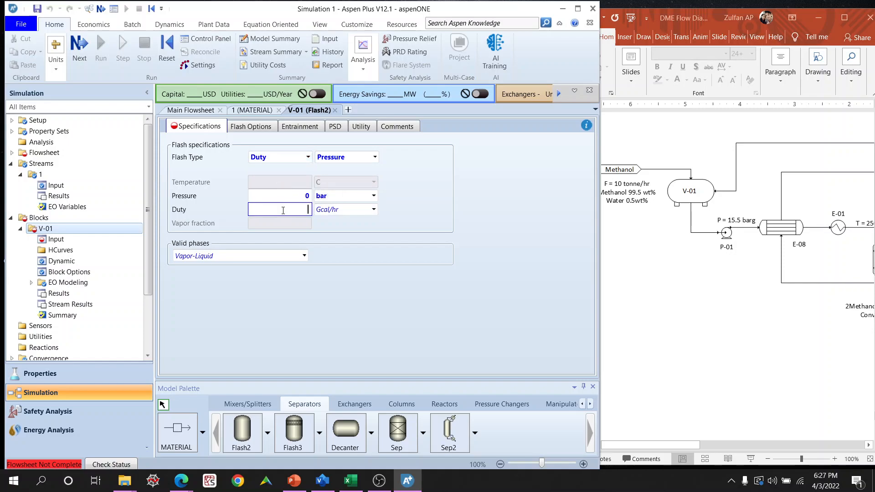
text(0)
key(Return)
click(335, 111)
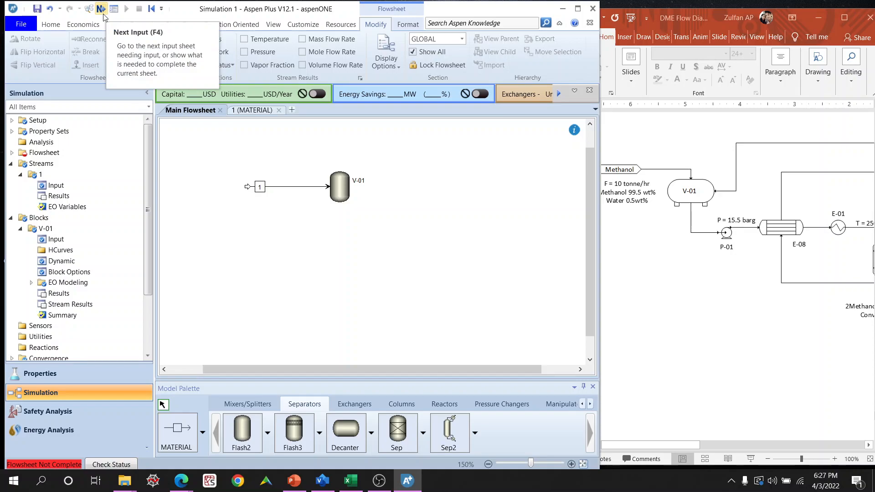
Draw material streams from V-01's vapor and liquid outlets, and shift stream 1's label toward the middle of its line.
click(178, 429)
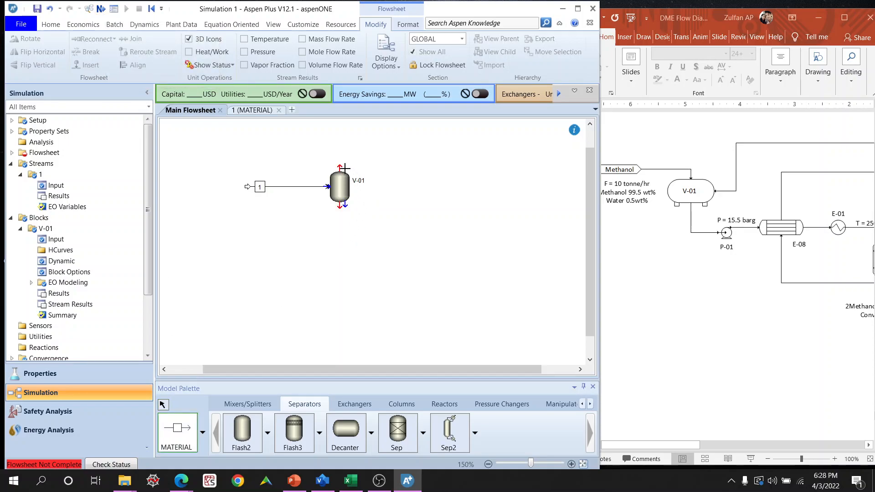
click(340, 167)
click(388, 146)
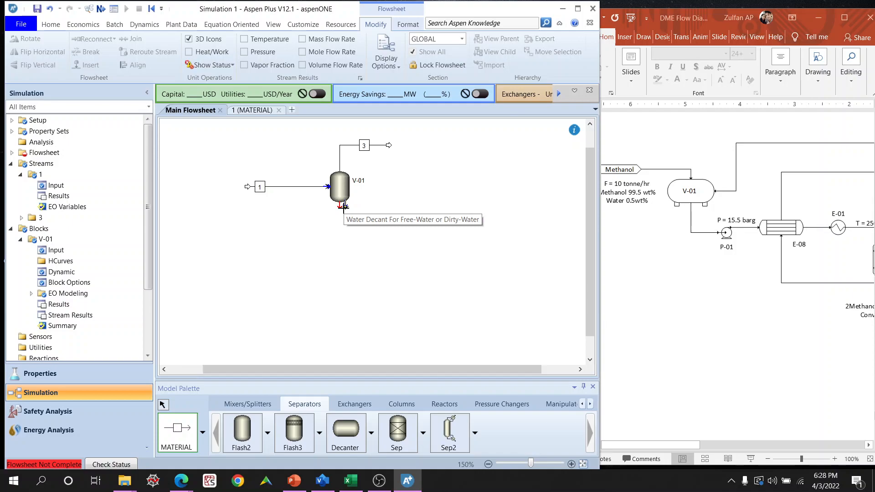
click(344, 206)
click(340, 232)
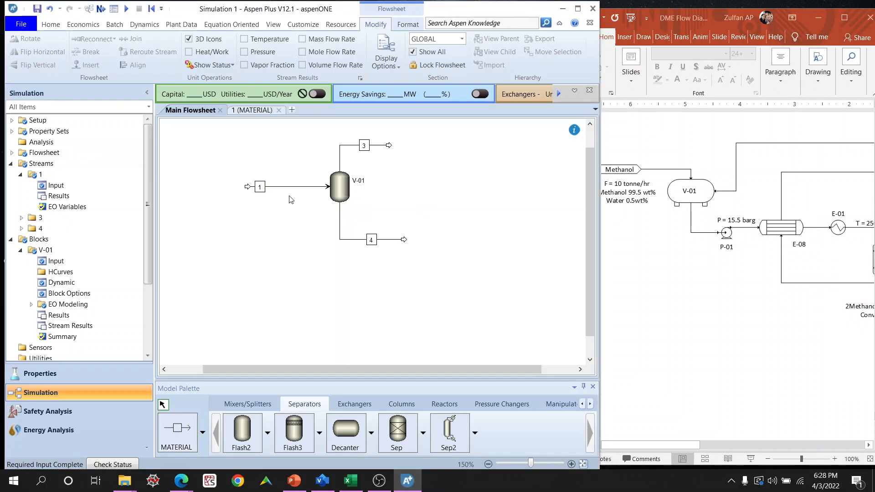
drag(260, 190, 287, 191)
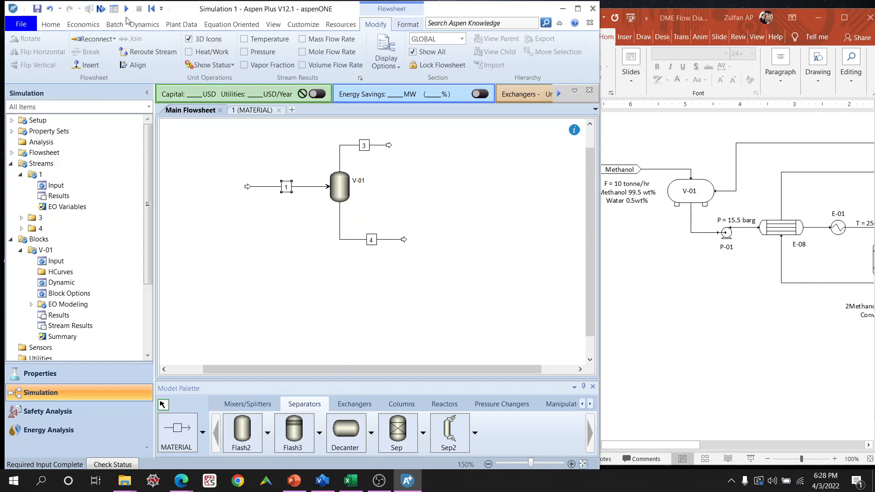
Run the simulation and review the run messages, closing the open forms to return to the main flowsheet.
click(101, 9)
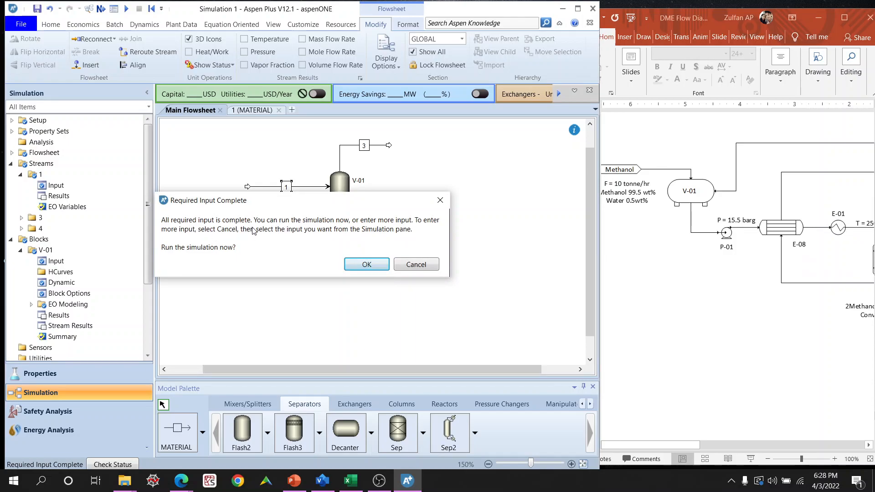
click(379, 266)
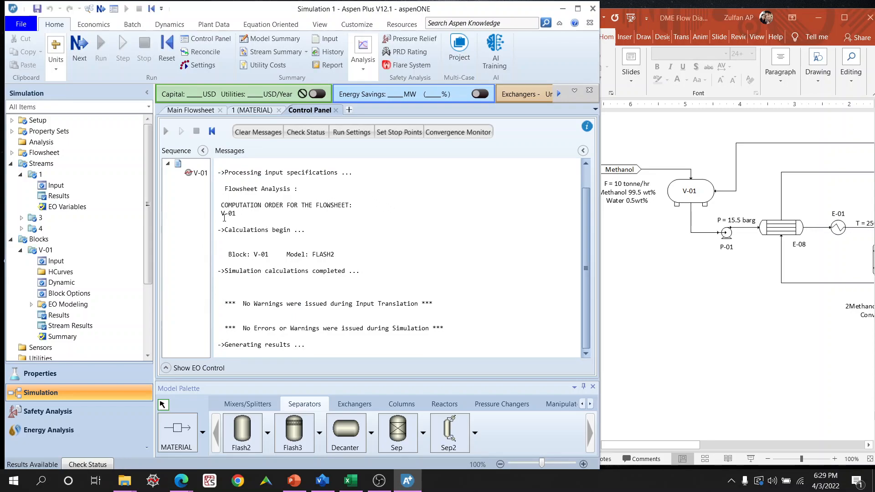
click(251, 111)
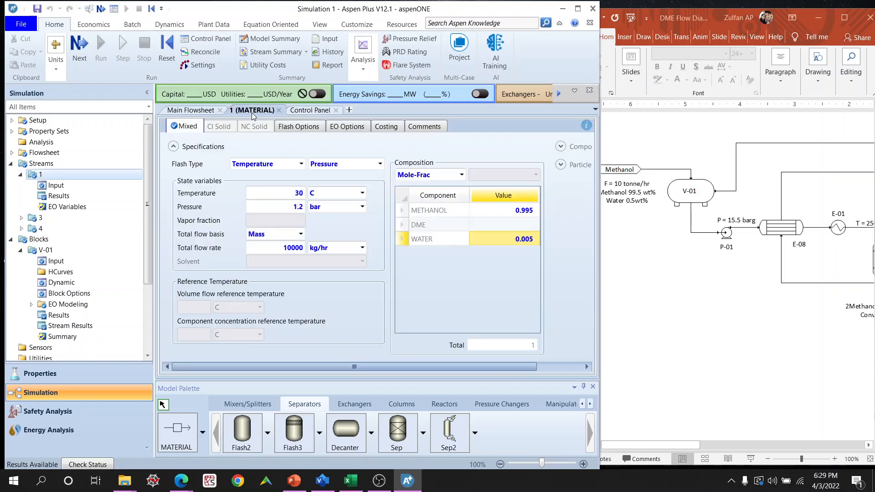
click(201, 110)
click(314, 111)
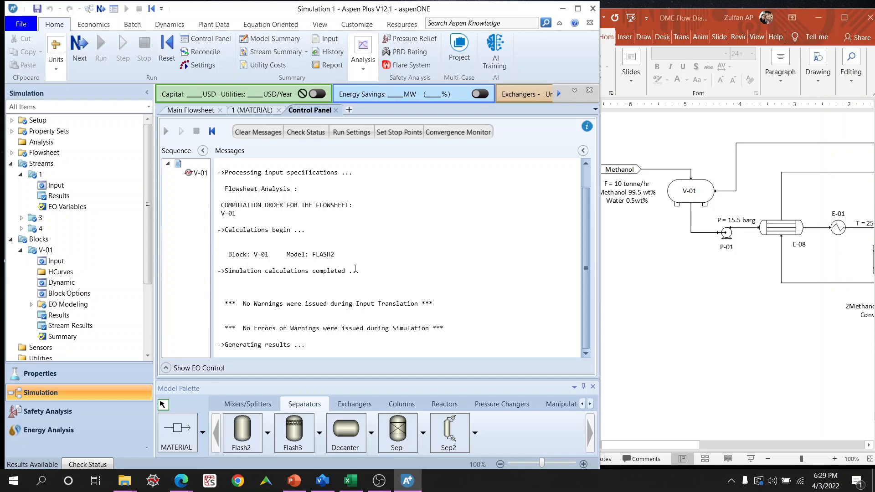
click(269, 110)
click(277, 110)
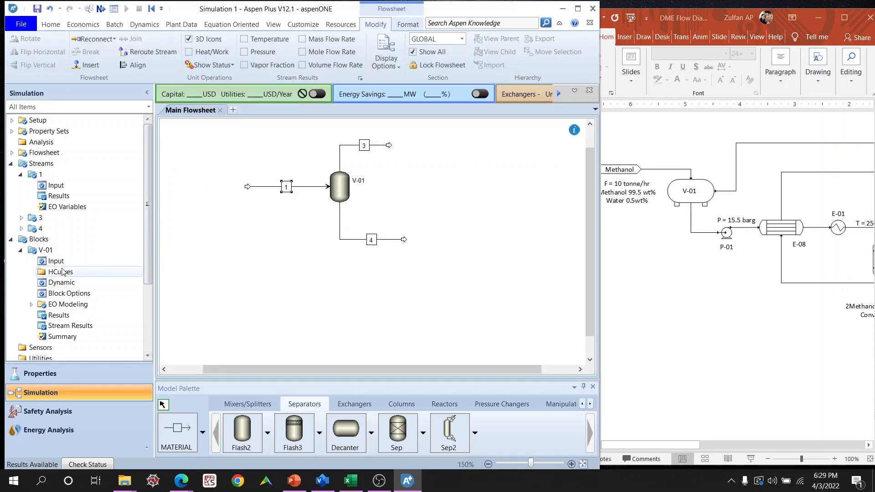
Examine V-01's stream results, comparing temperature, pressure, phase fractions and flows of streams 1, 3 and 4.
double_click(46, 250)
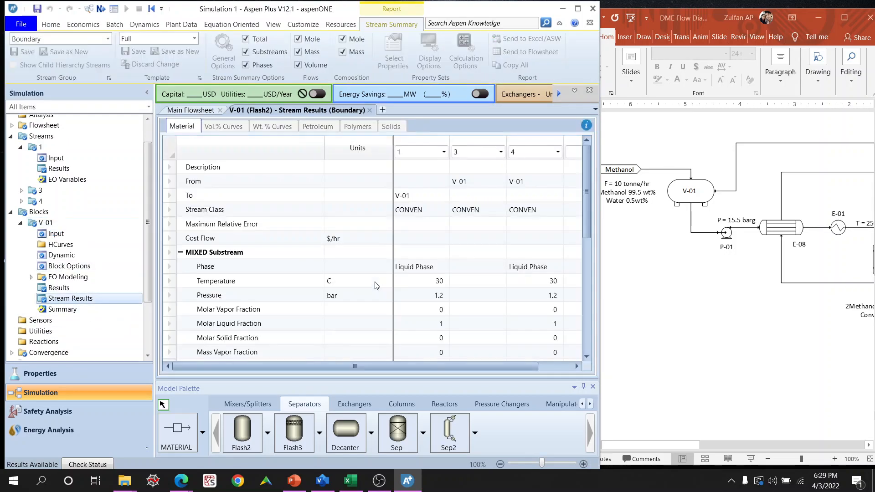
scroll(550, 293, down, 1)
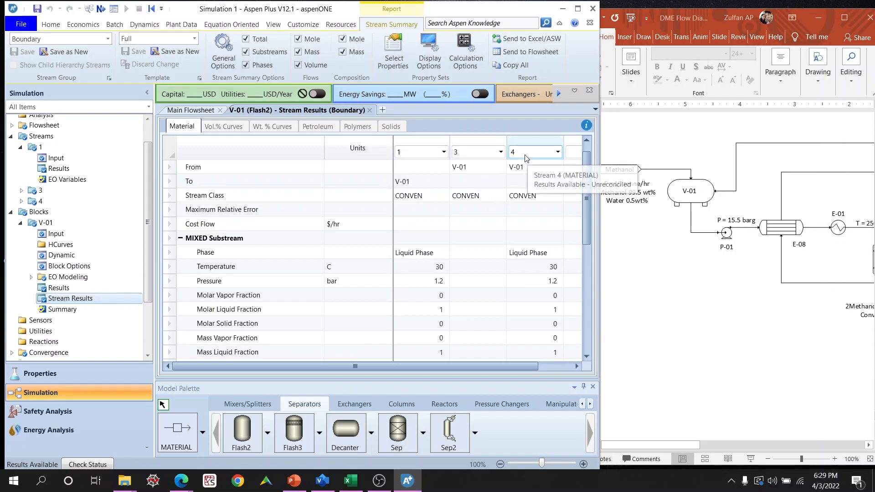
scroll(491, 287, down, 3)
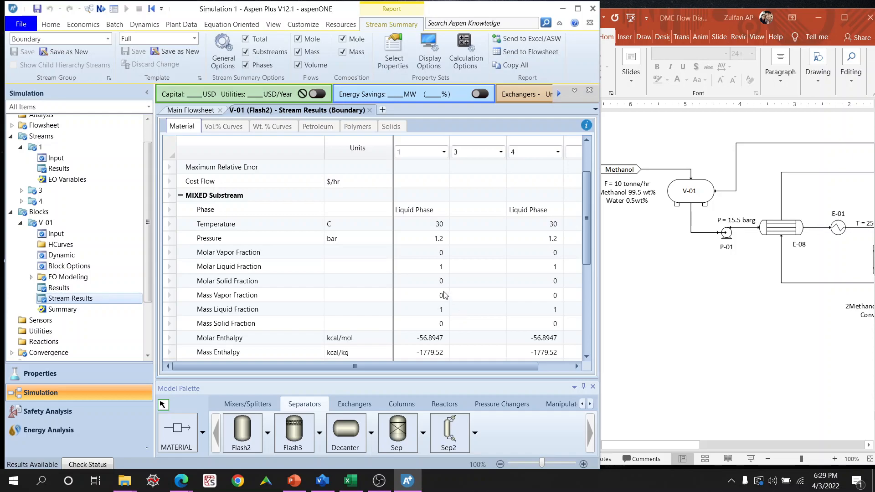
click(426, 225)
drag(426, 225, 432, 240)
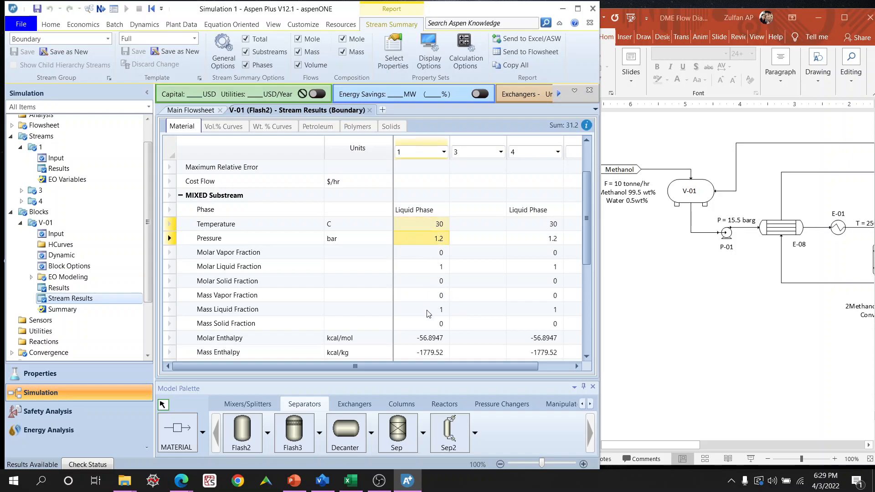
scroll(450, 299, down, 4)
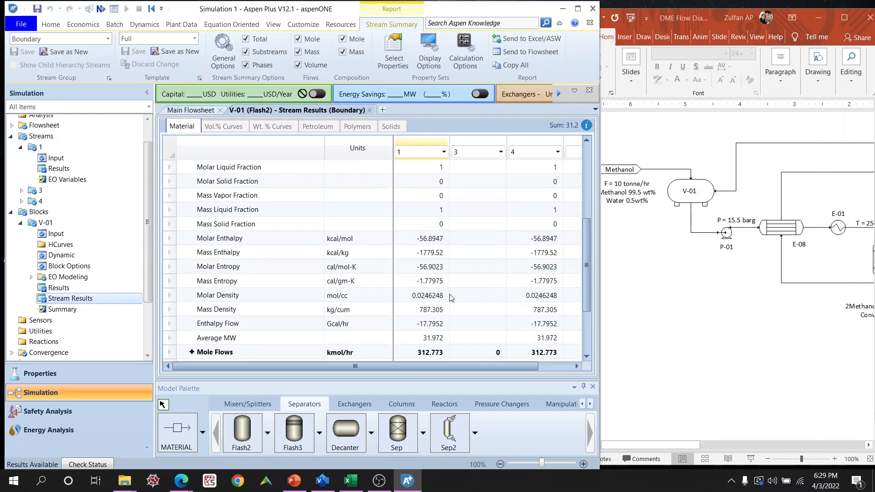
click(370, 111)
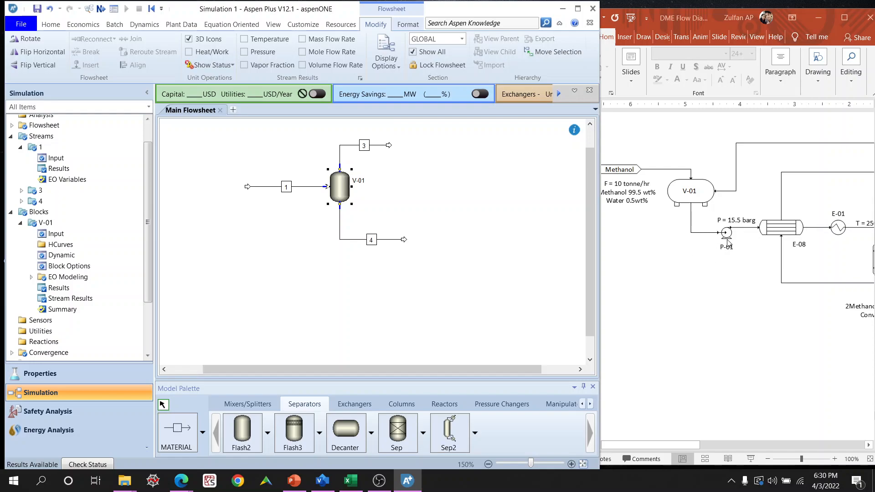
Place a Pump block on the flowsheet just below the outlet end of stream 4.
click(504, 404)
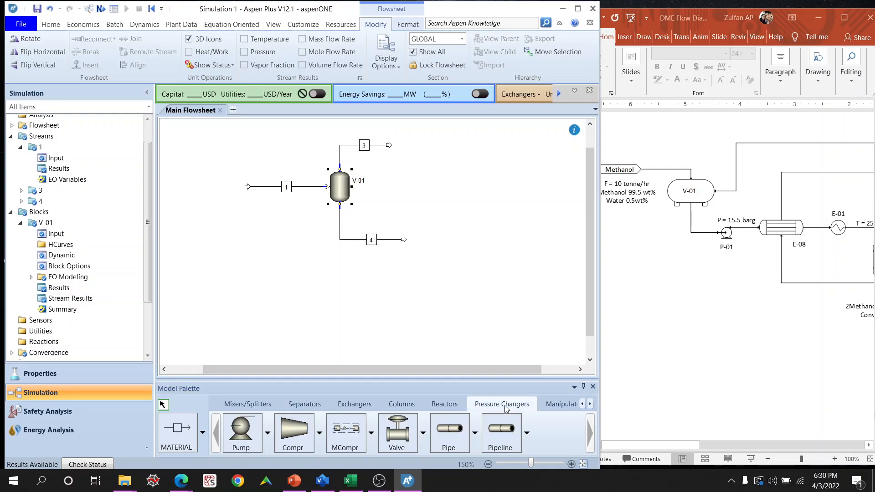
click(237, 437)
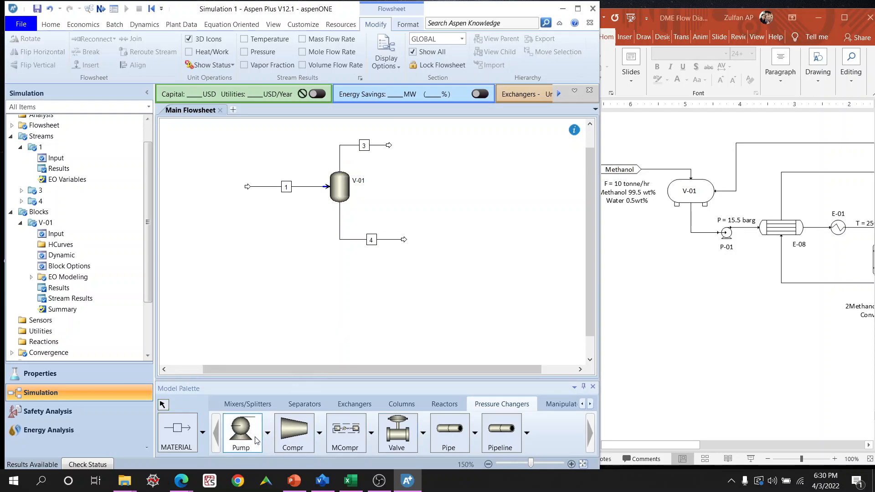
click(411, 261)
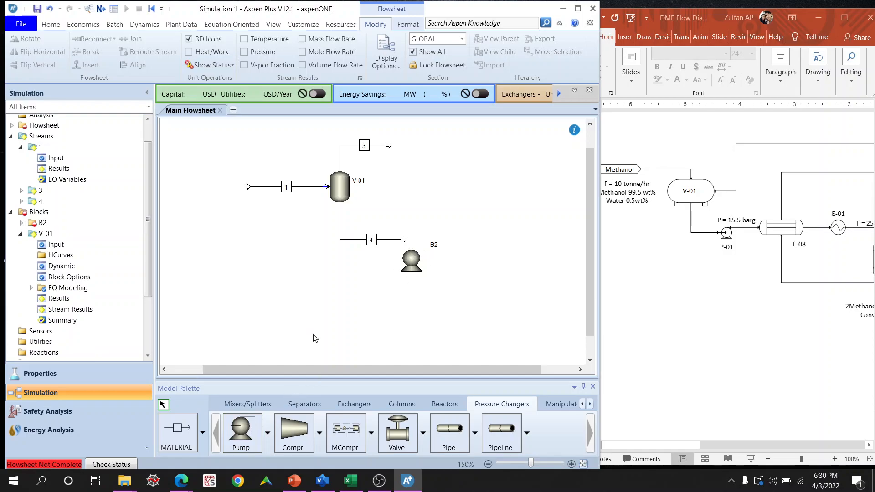
Reconnect the destination of stream 4 to the inlet of the new pump.
drag(406, 241, 397, 257)
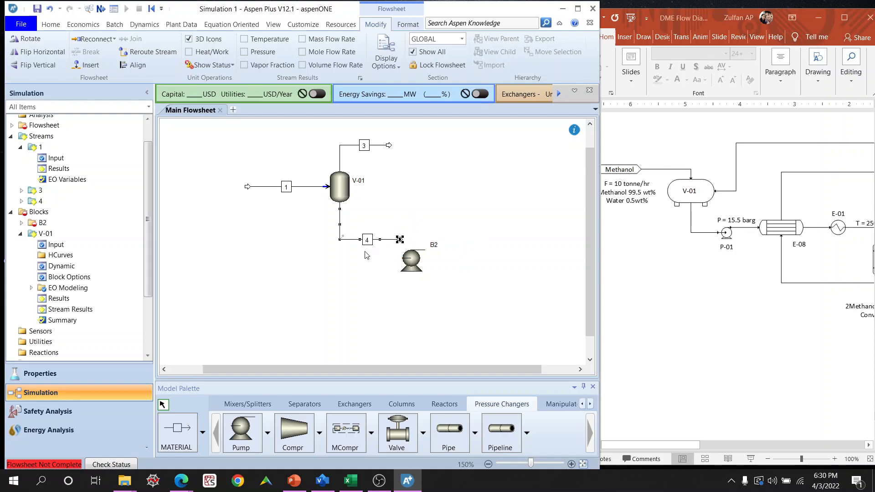
right_click(355, 240)
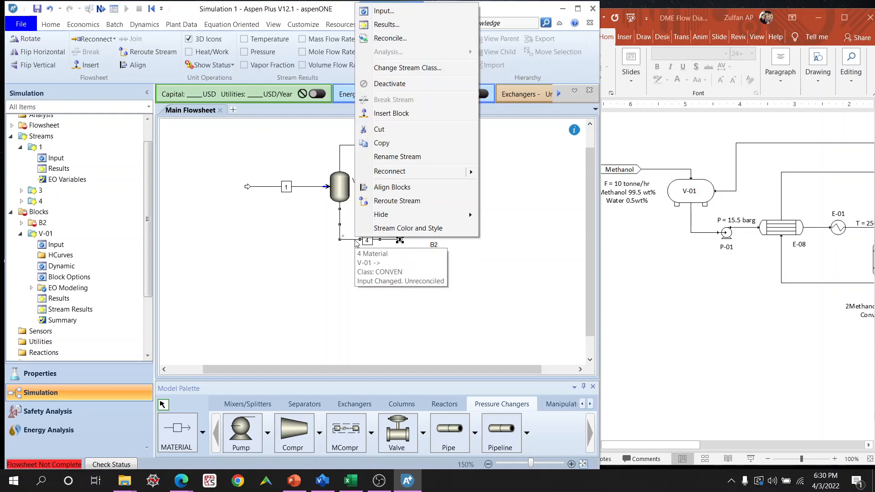
mouse_move(437, 175)
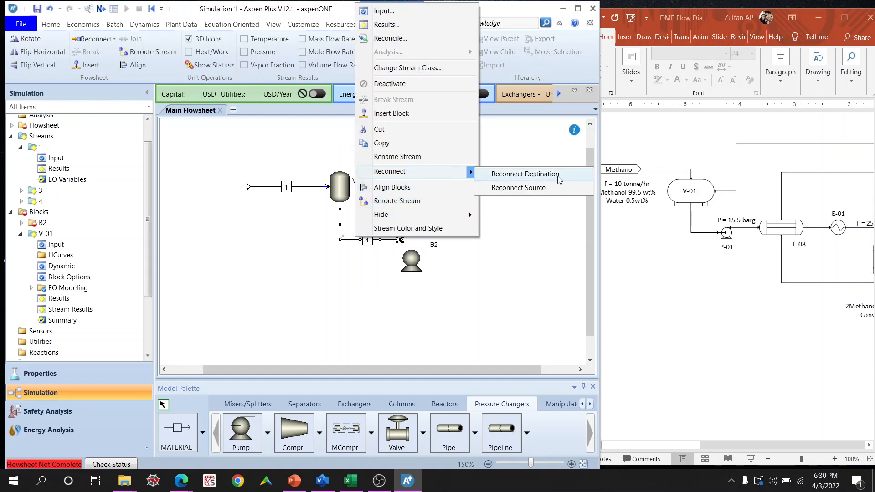
click(524, 173)
click(398, 258)
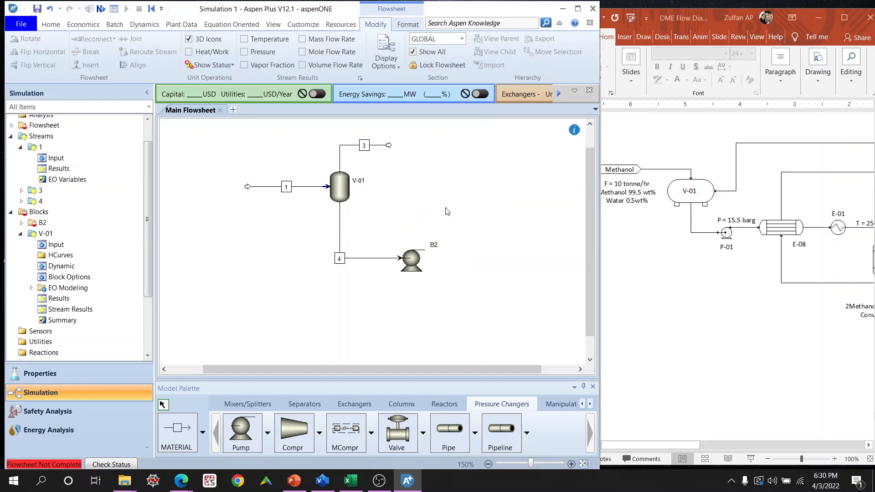
Specify a discharge pressure of 15.5 barg for the pump below V-01 and return to the main flowsheet.
click(418, 258)
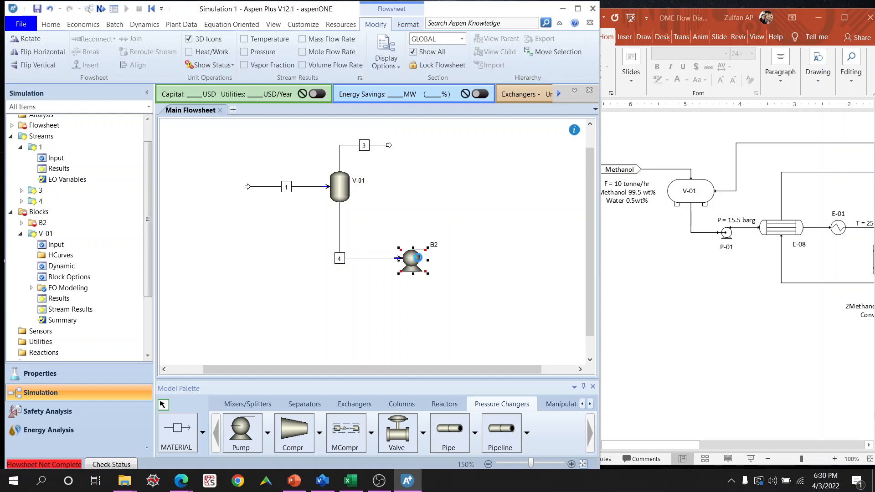
double_click(418, 258)
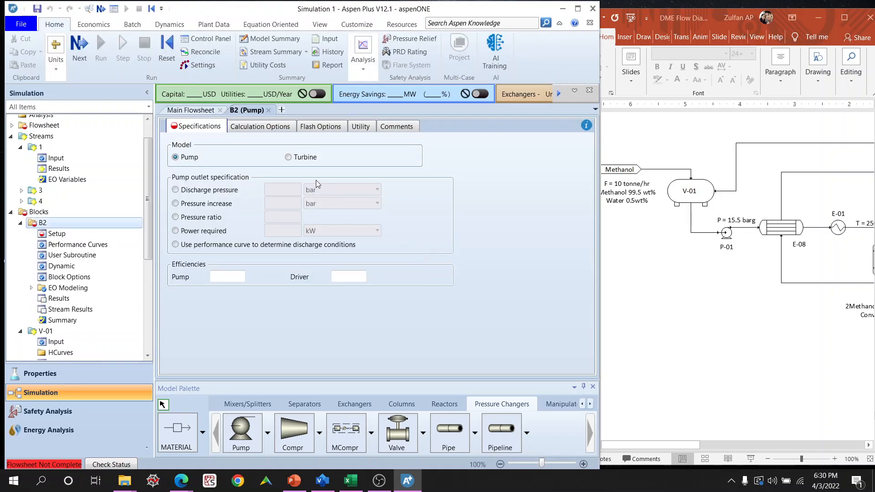
click(231, 192)
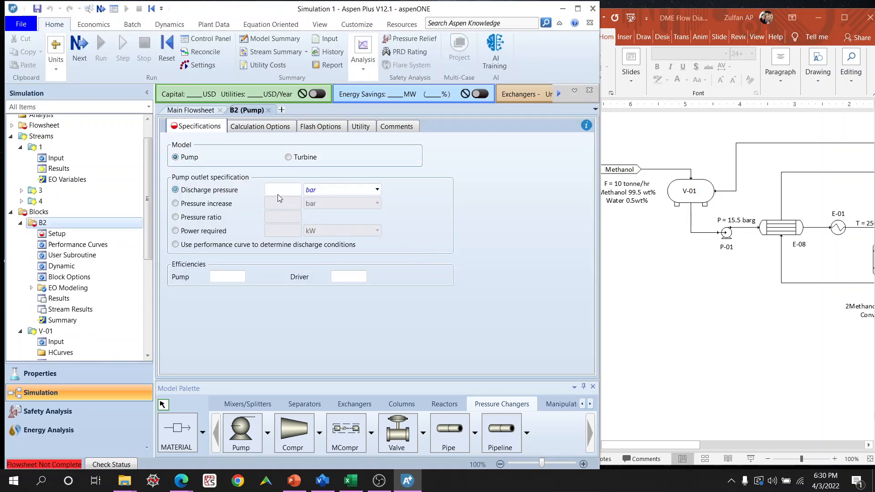
text(15.5)
key(Return)
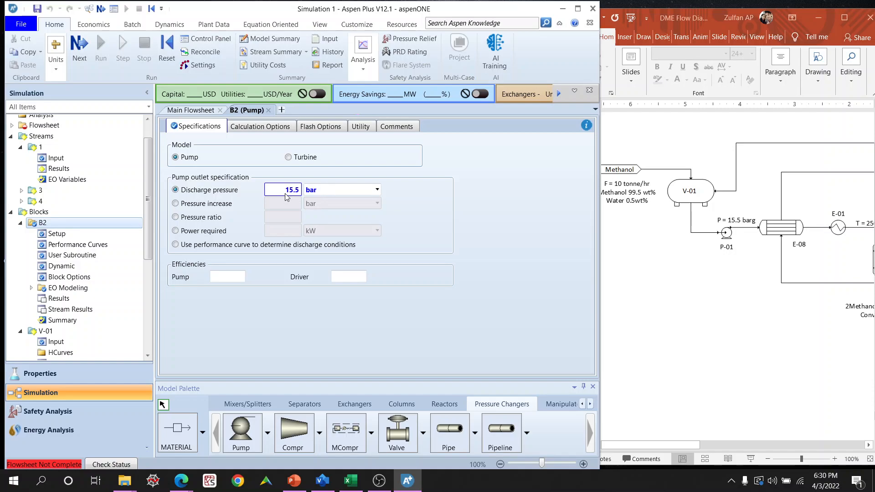
click(378, 189)
click(356, 225)
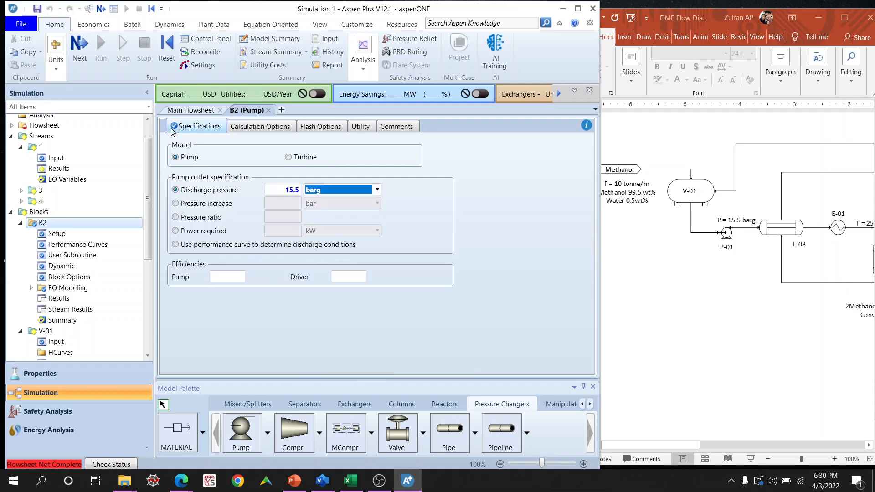
click(191, 110)
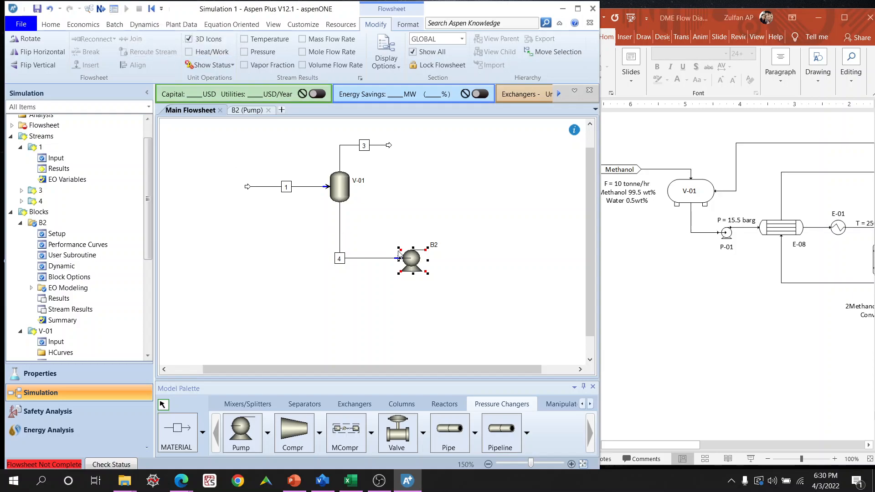
click(253, 111)
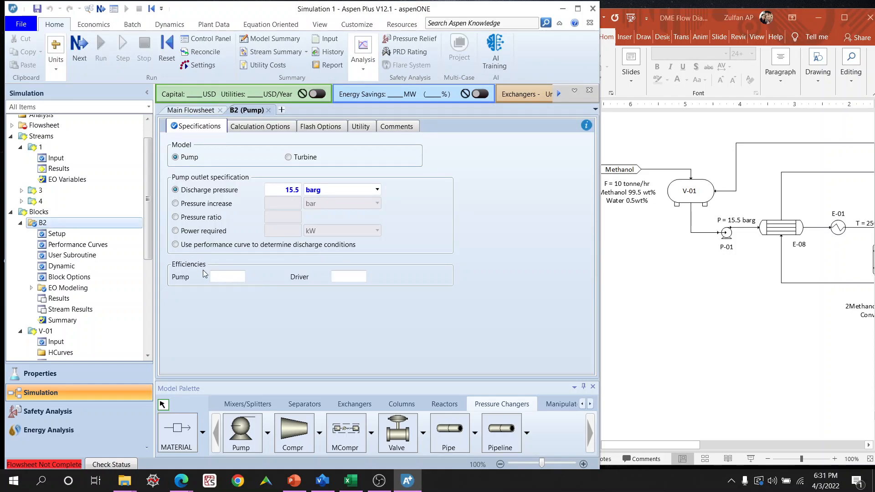
click(240, 277)
click(197, 111)
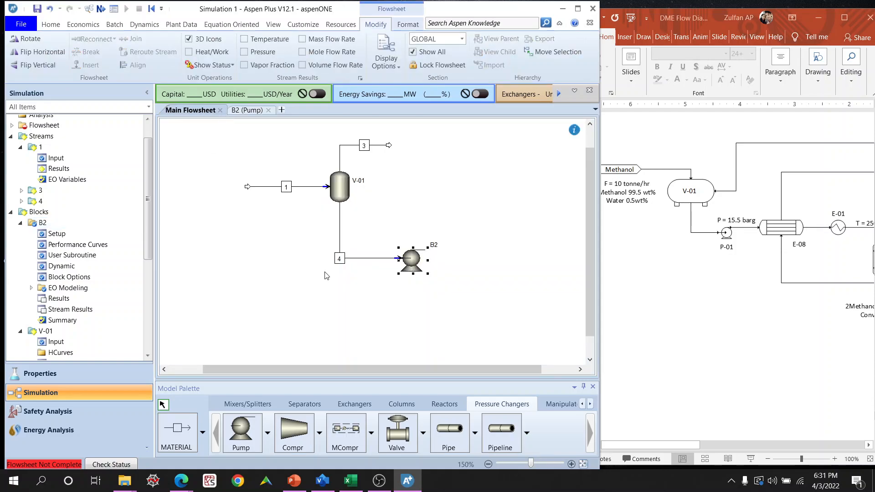
Draw a material outlet stream from the pump and run the simulation.
click(176, 430)
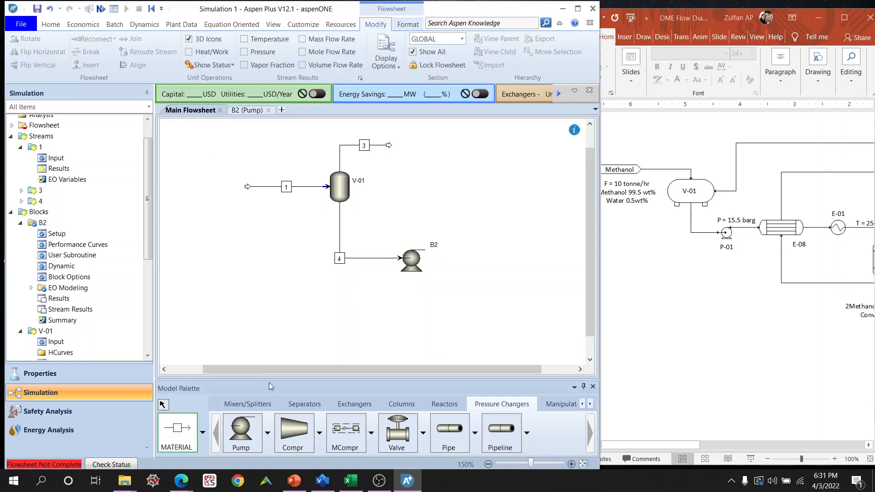
click(430, 250)
click(480, 249)
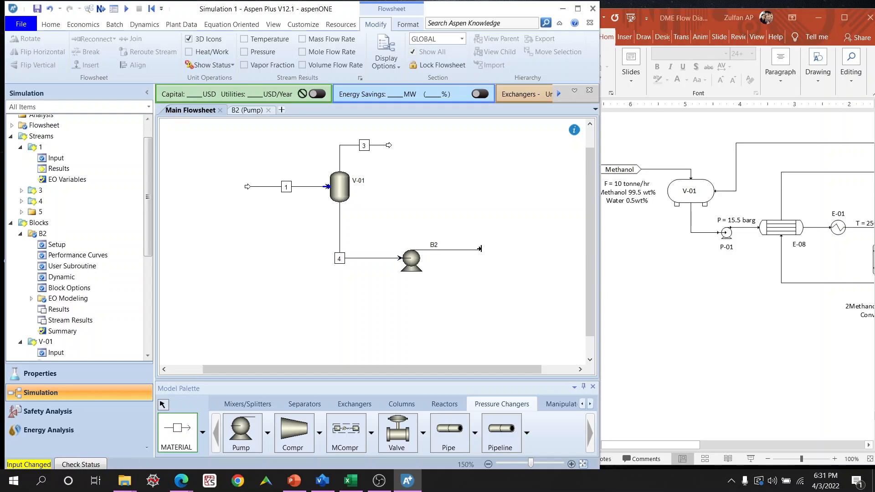
key(Escape)
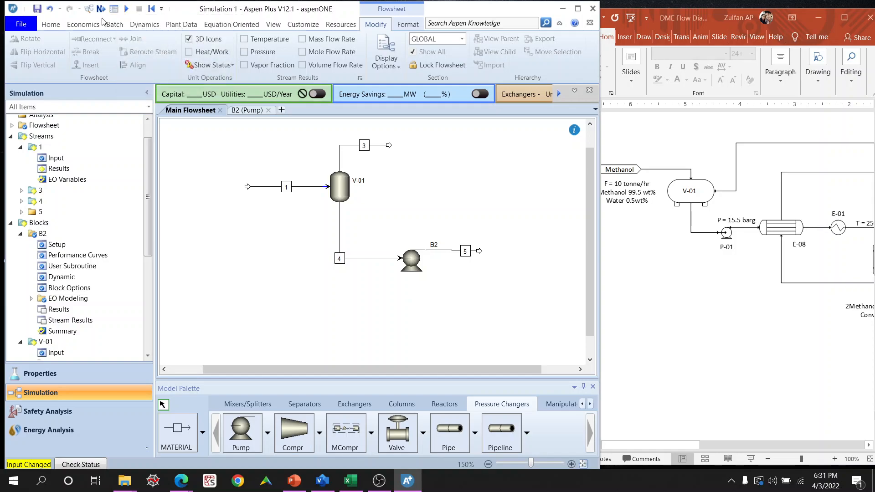
click(128, 10)
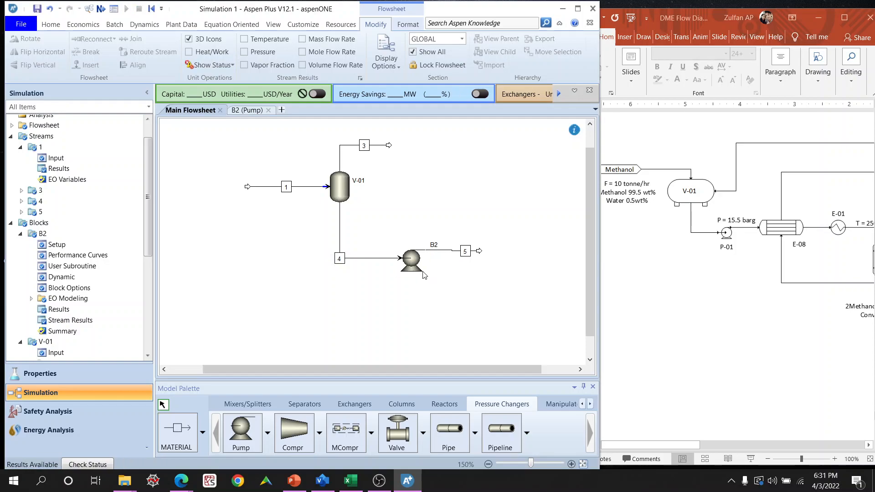
Place the pump's label directly above its icon and rename the block P-01.
drag(434, 245, 411, 241)
right_click(413, 242)
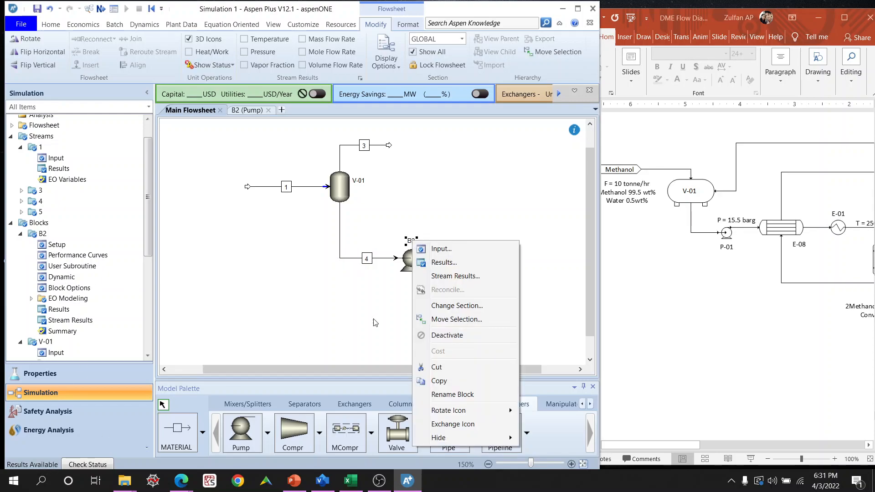
click(451, 394)
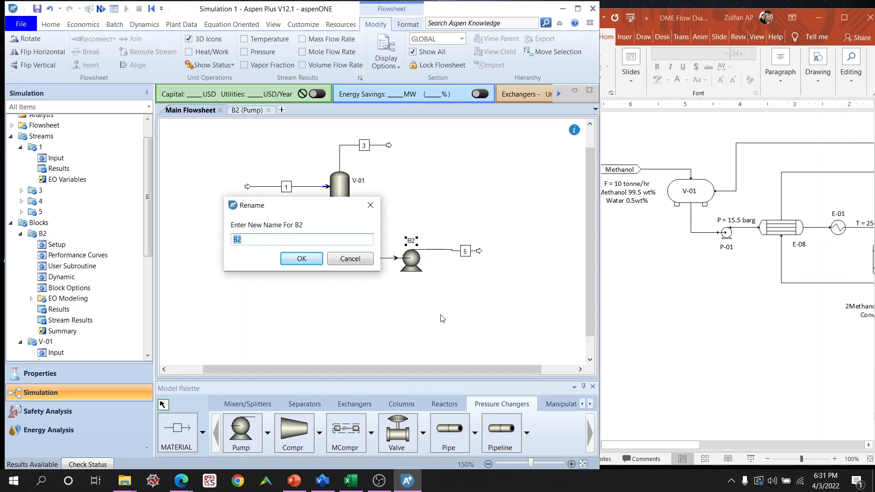
text(P-01)
key(Return)
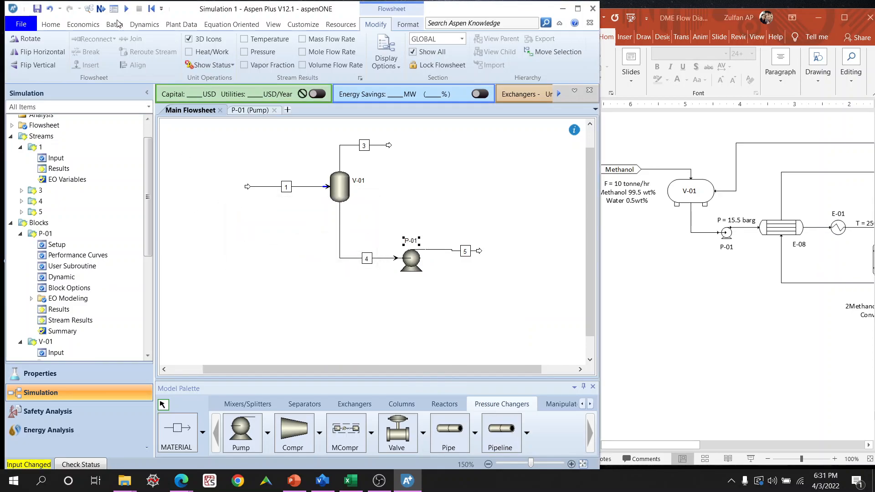
Rerun the simulation and review P-01's stream results for streams 4 and 5.
click(127, 9)
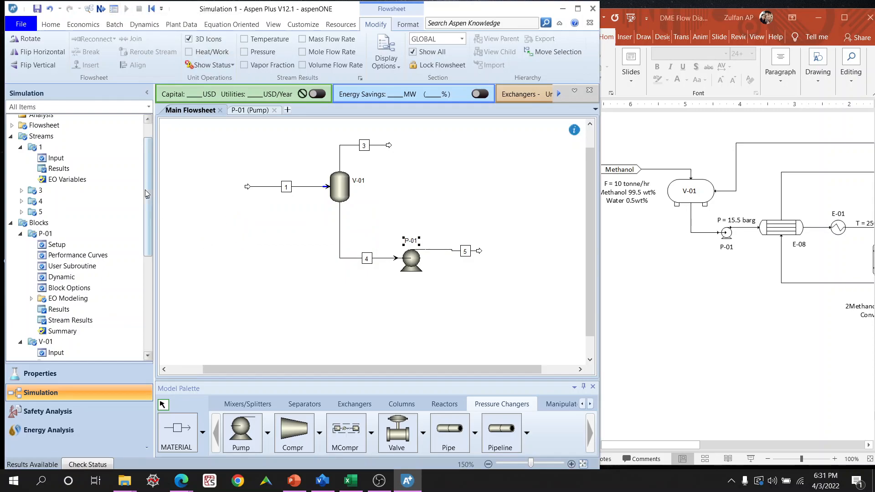
drag(148, 188, 144, 266)
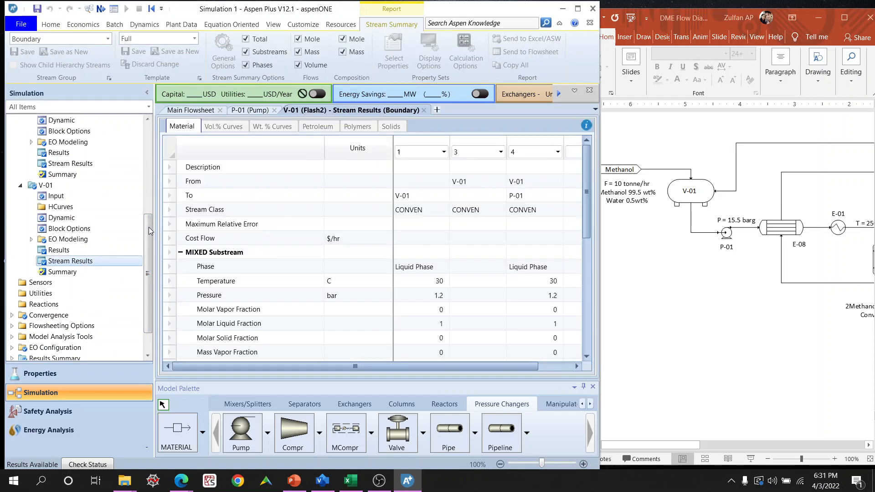
scroll(149, 226, up, 3)
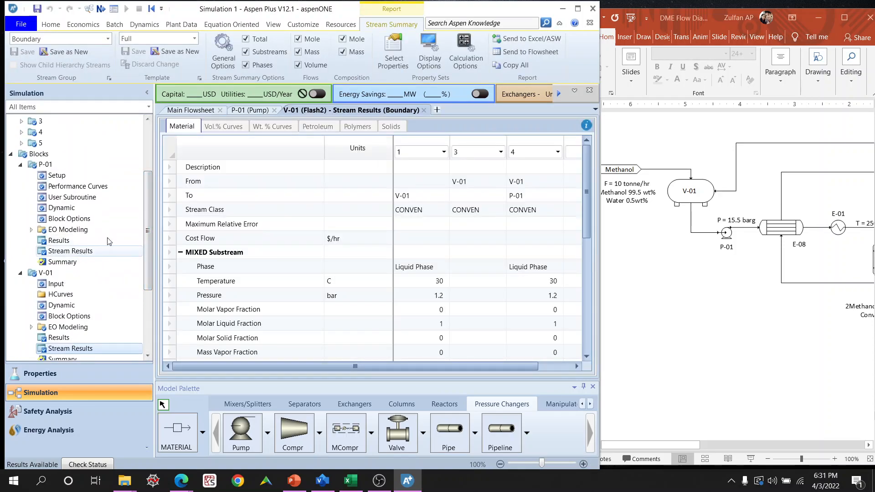
click(93, 251)
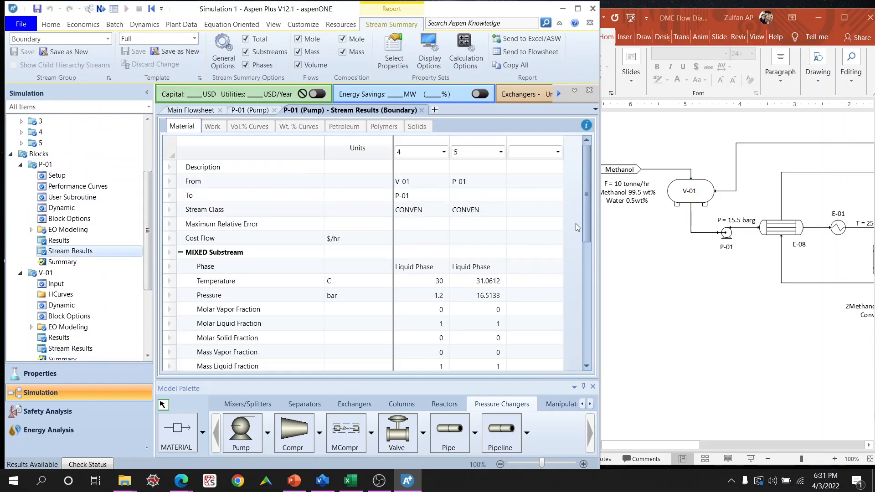
drag(588, 190, 586, 209)
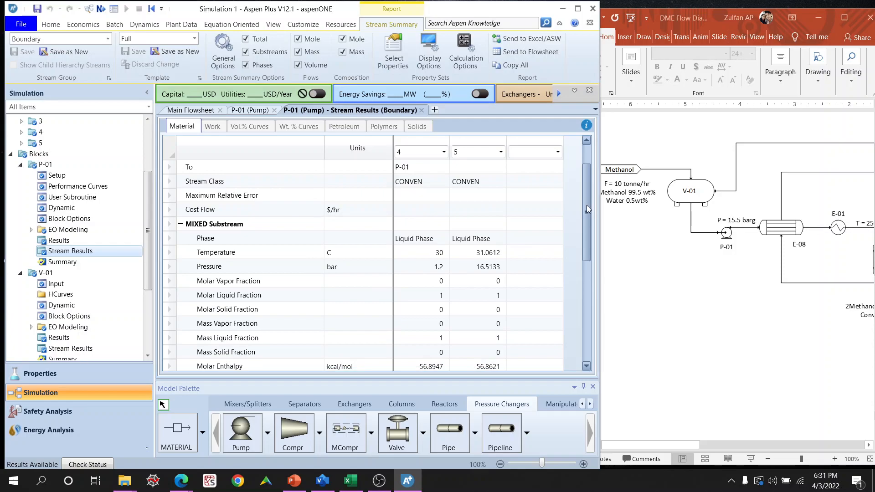
drag(586, 205, 592, 233)
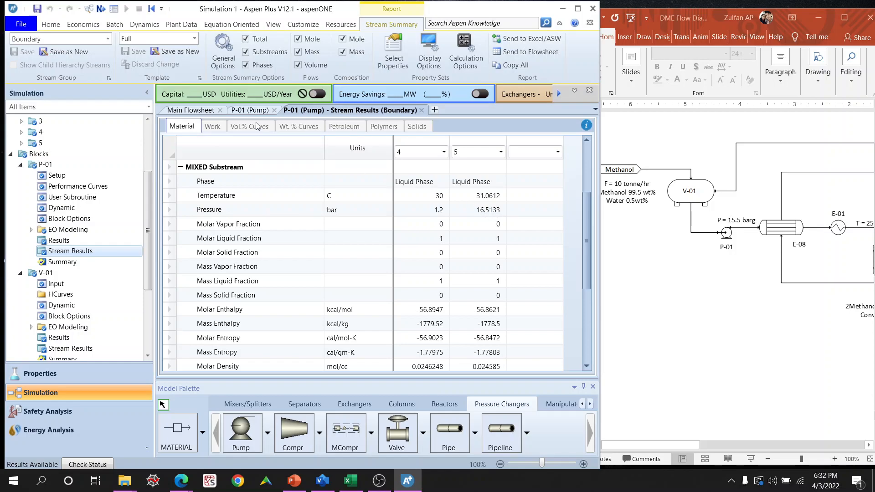
Compare P-01's discharge pressure specification with the temperature and pressure in its stream results.
click(251, 110)
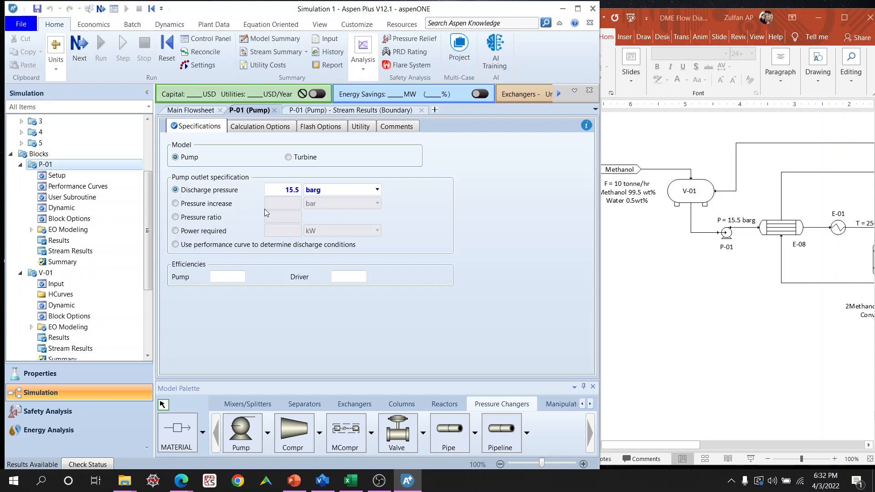
mouse_move(264, 209)
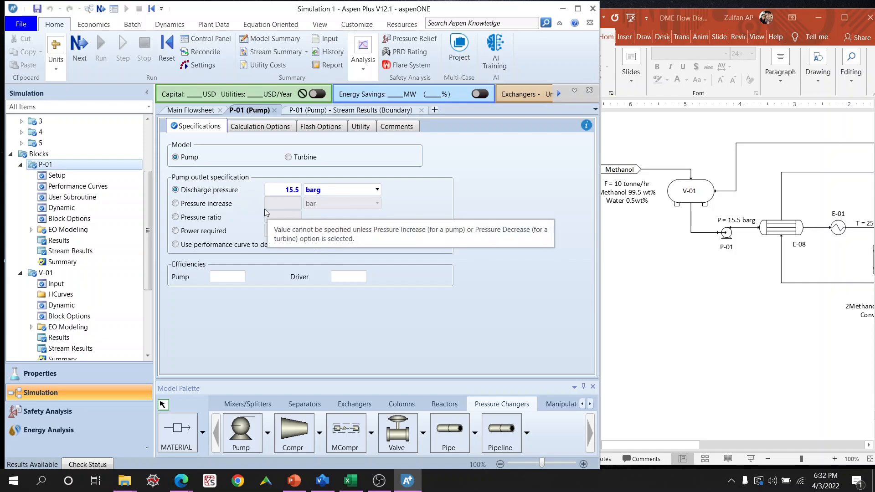
click(278, 191)
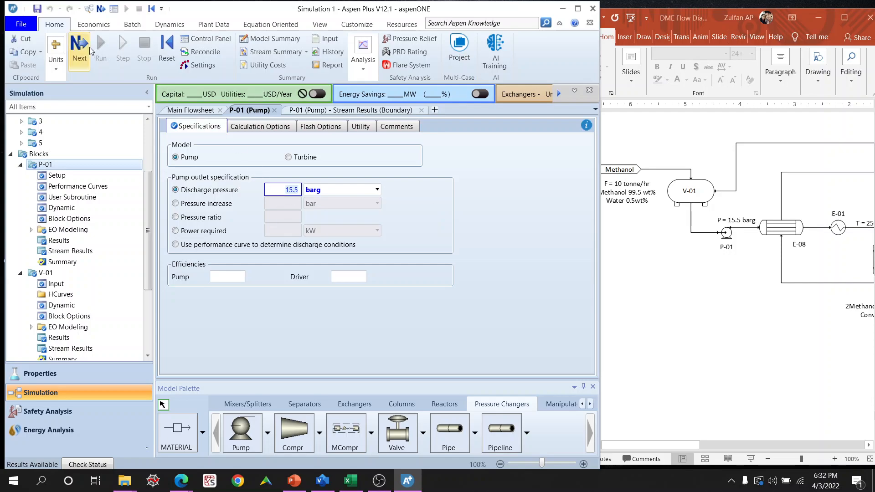
click(389, 111)
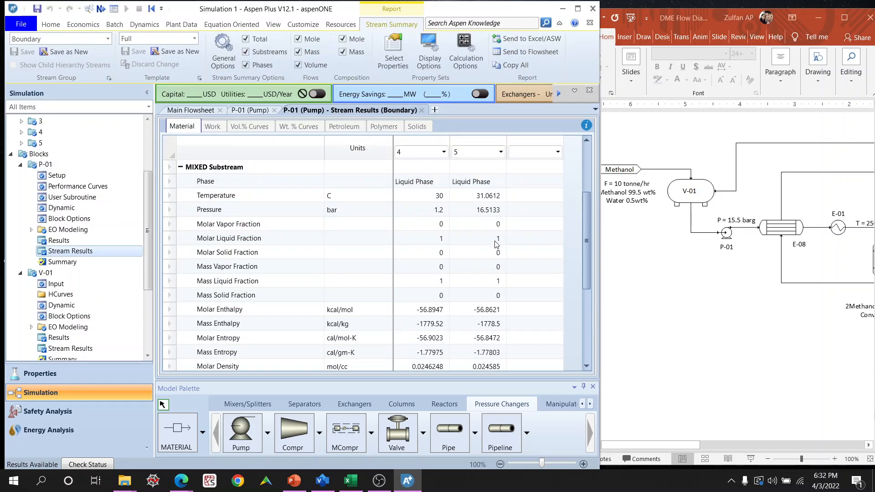
scroll(495, 244, down, 3)
scroll(496, 245, up, 4)
scroll(496, 246, up, 1)
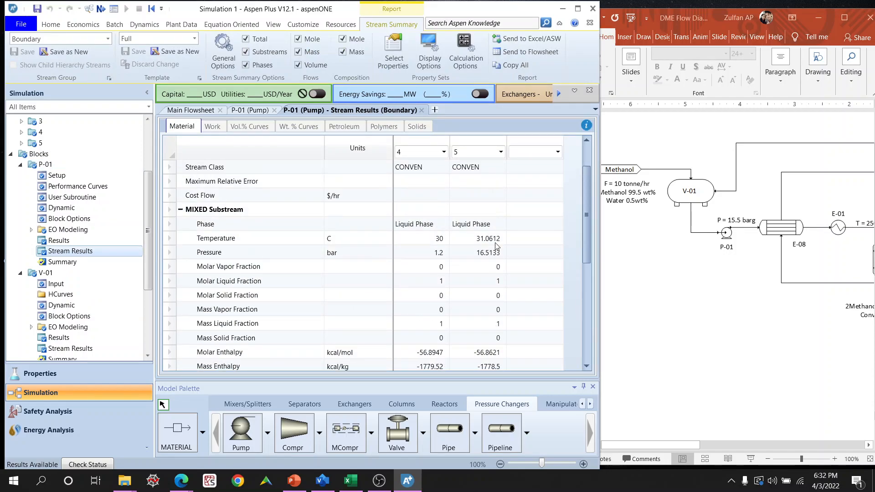
Try a pressure increase of 14.3 bar as P-01's outlet specification, rerunning the simulation to check stream 5's pressure.
click(258, 112)
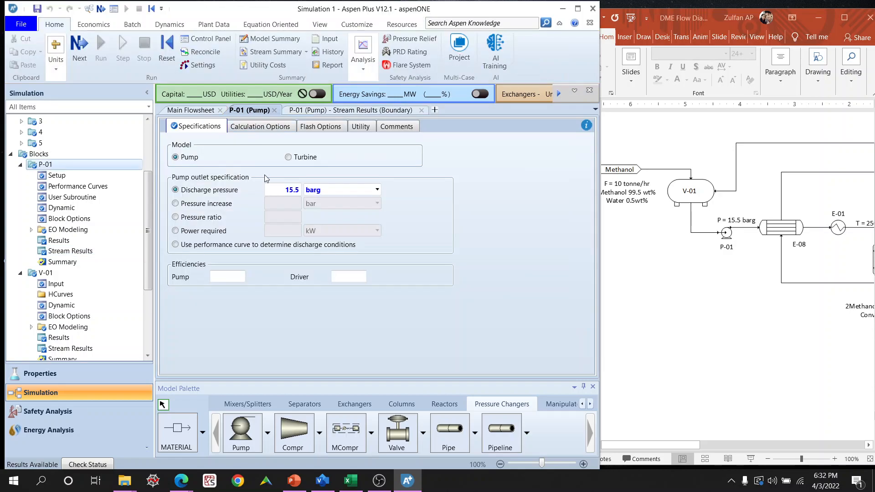
click(233, 207)
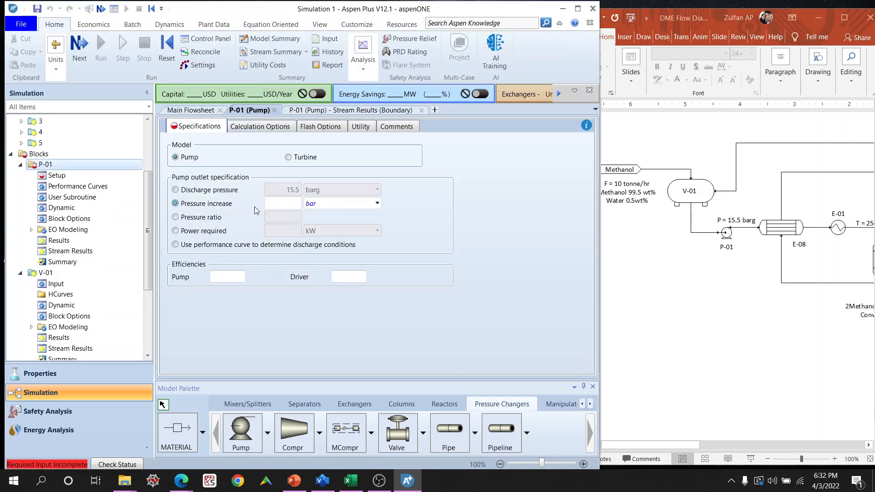
click(283, 203)
text(13.3)
key(Left)
key(Left)
key(BackSpace)
text(4)
key(Return)
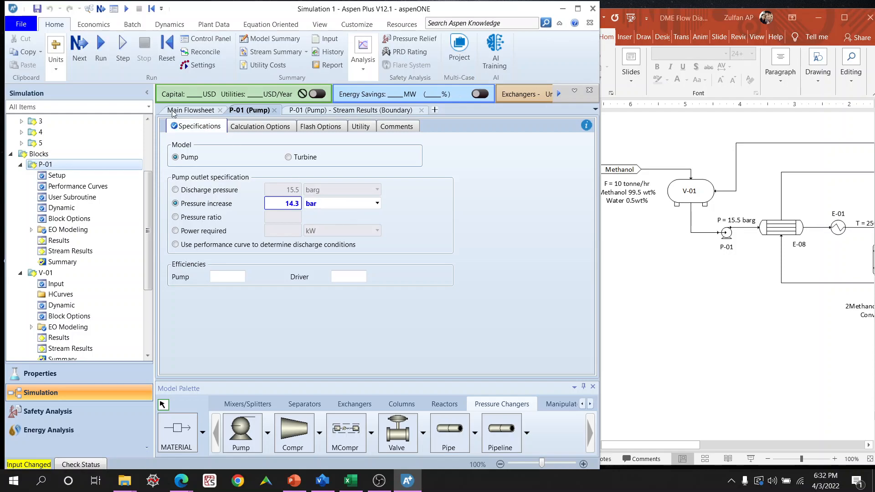
click(107, 51)
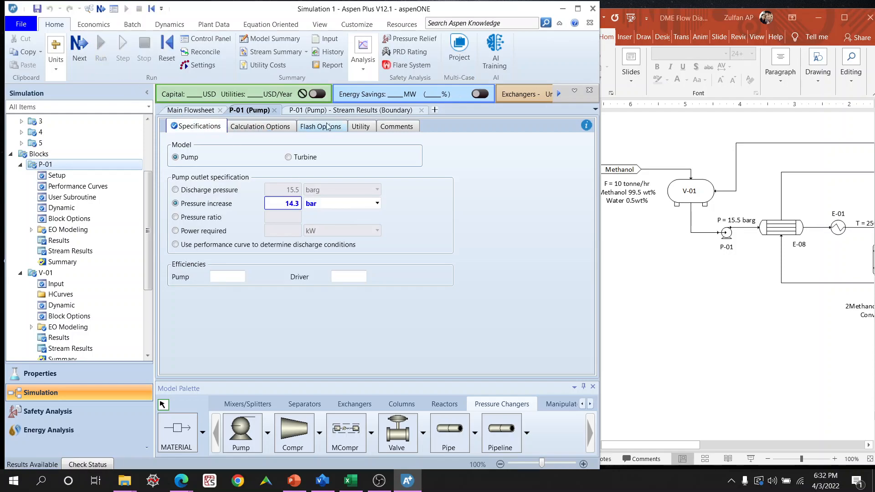
click(347, 111)
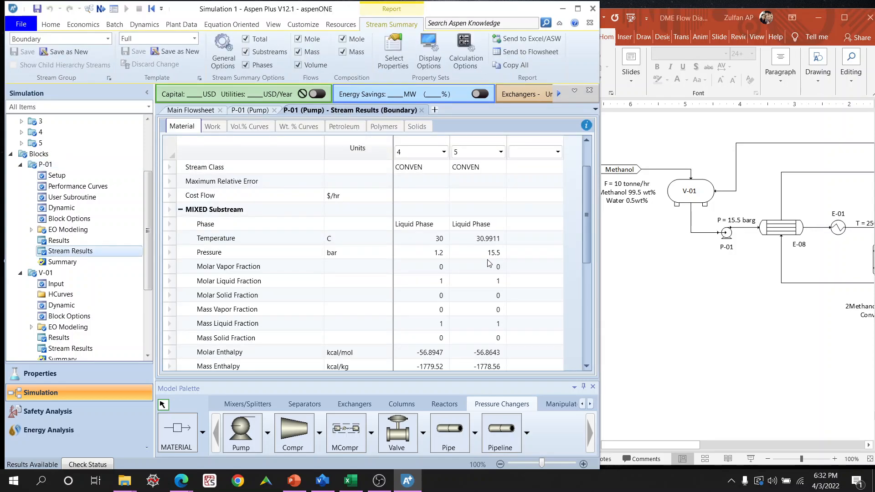
Switch P-01's outlet specification back to the 15.5 barg discharge pressure, rerun the simulation and close the pump's specification form.
click(250, 109)
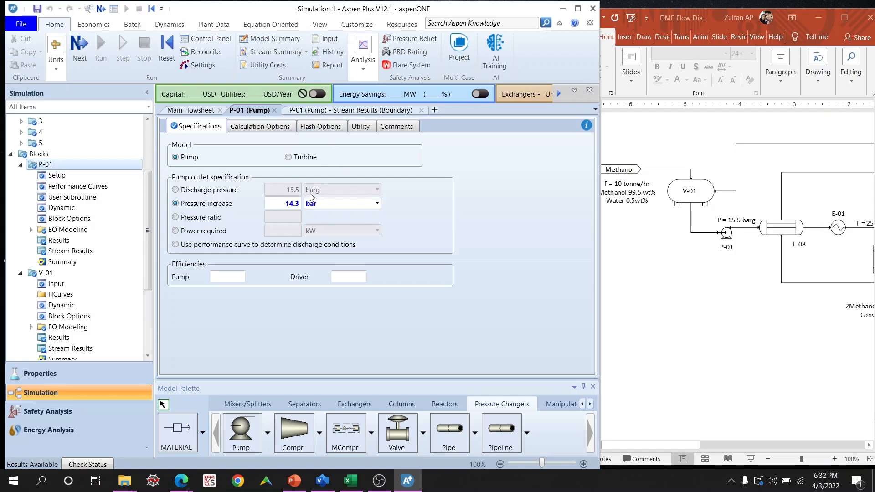
click(240, 193)
click(101, 51)
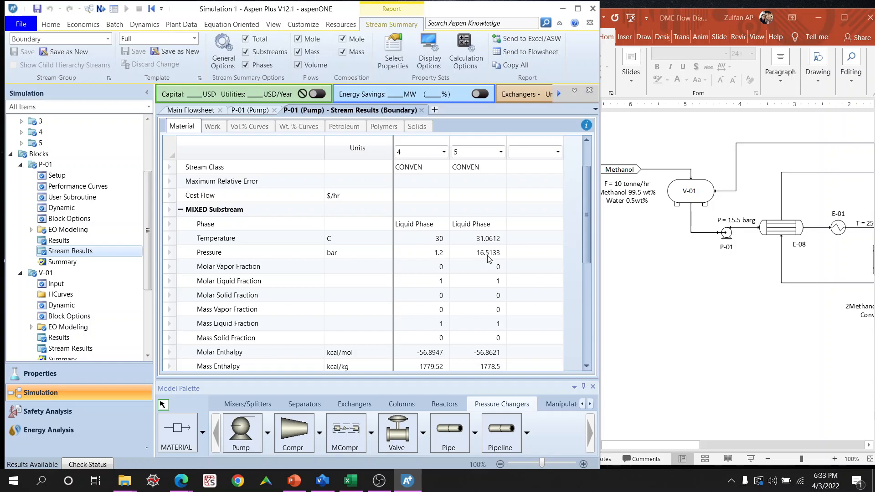
click(264, 111)
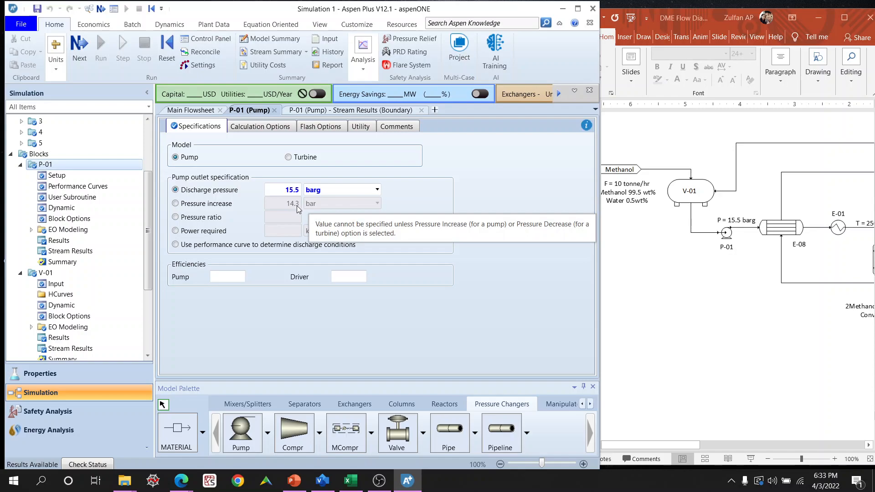
click(273, 110)
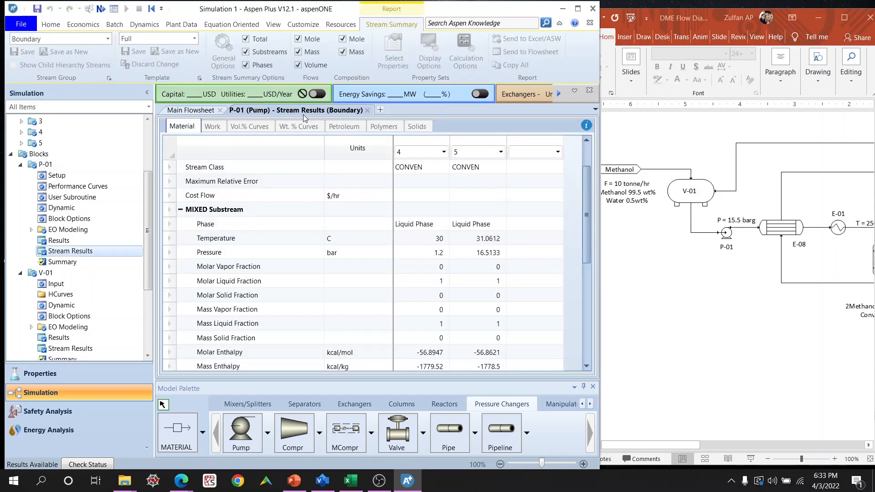
Close P-01's stream results and shift the whole flowsheet to free up space beyond the pump.
click(367, 110)
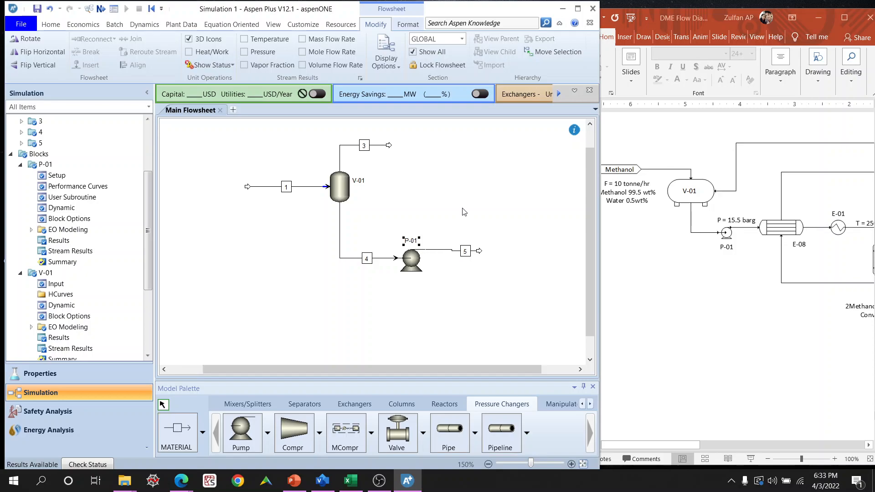
drag(509, 312, 234, 130)
drag(337, 187, 266, 221)
click(495, 233)
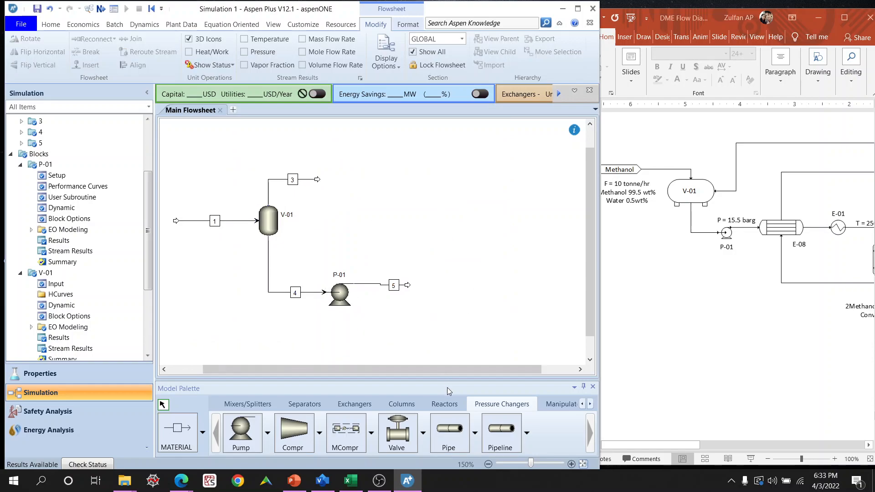
drag(532, 368, 576, 369)
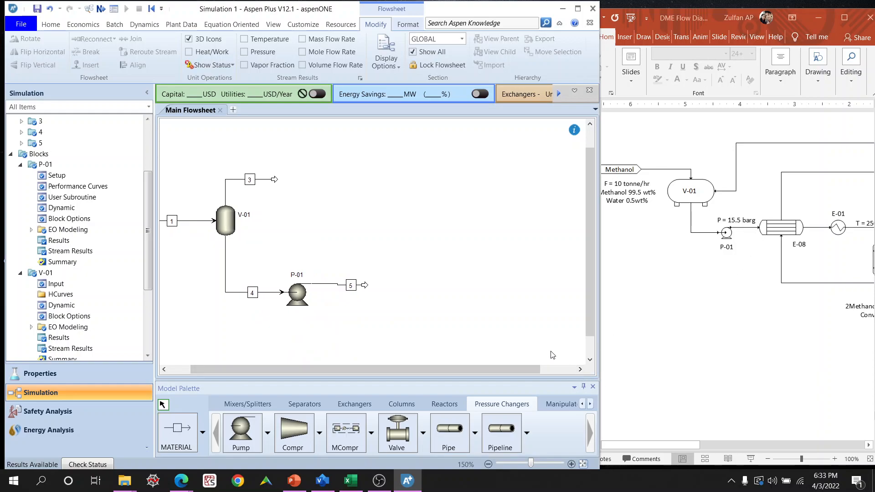
Place a HeatX exchanger after P-01 and connect stream 5 to its cold inlet.
click(354, 404)
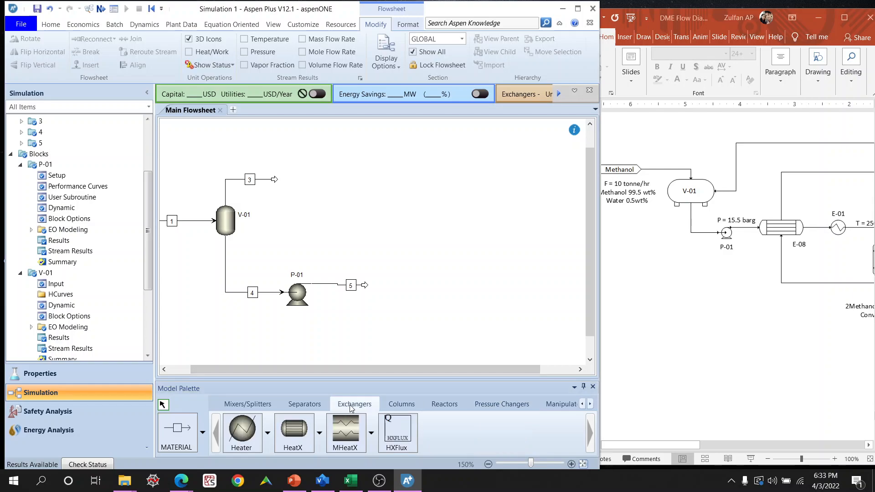
click(300, 433)
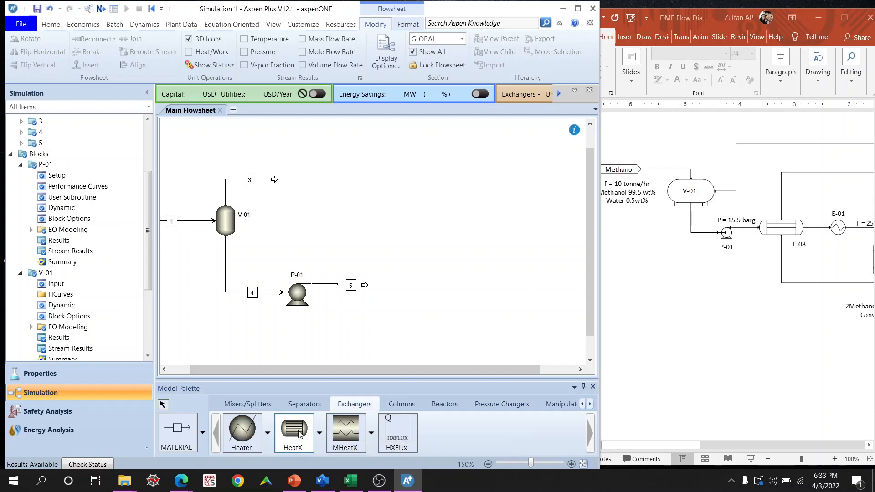
click(391, 278)
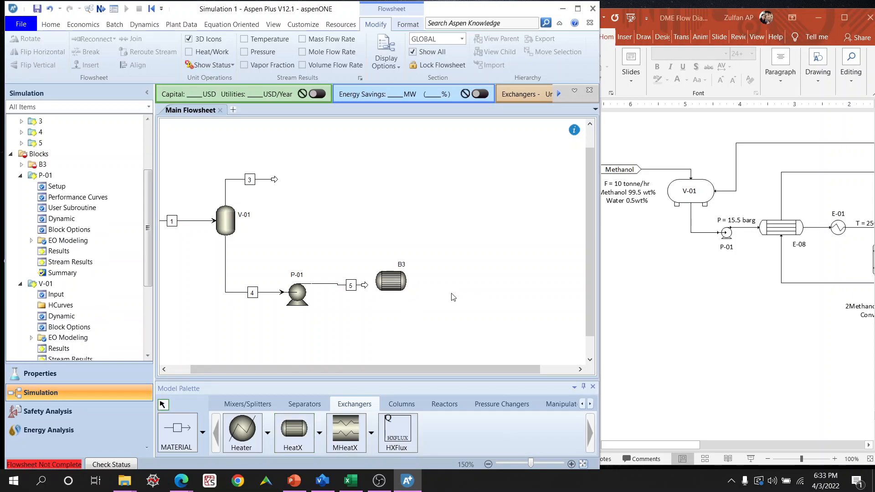
drag(364, 285, 395, 284)
click(417, 279)
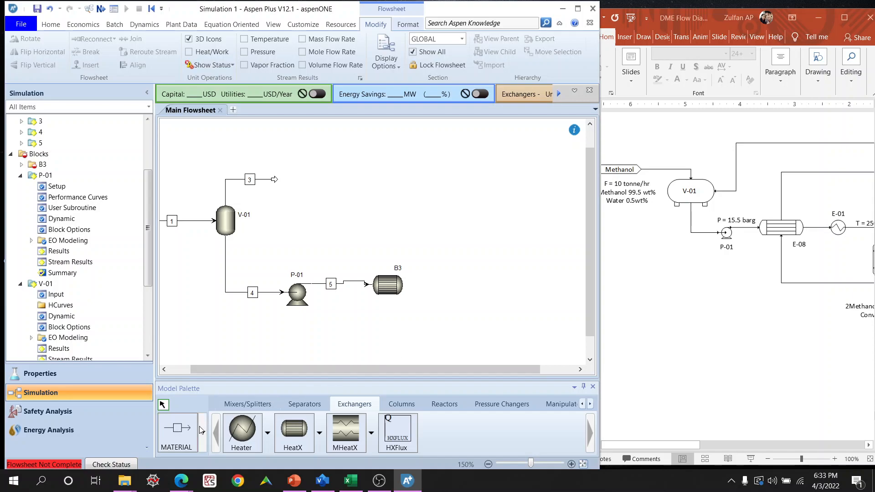
Add a material stream leaving the cold outlet of heat exchanger B3.
click(177, 429)
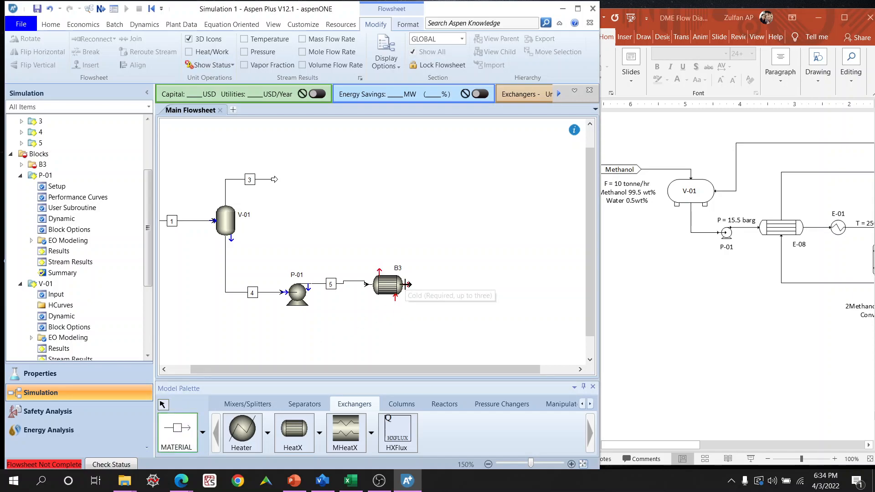
click(405, 284)
click(472, 284)
key(Escape)
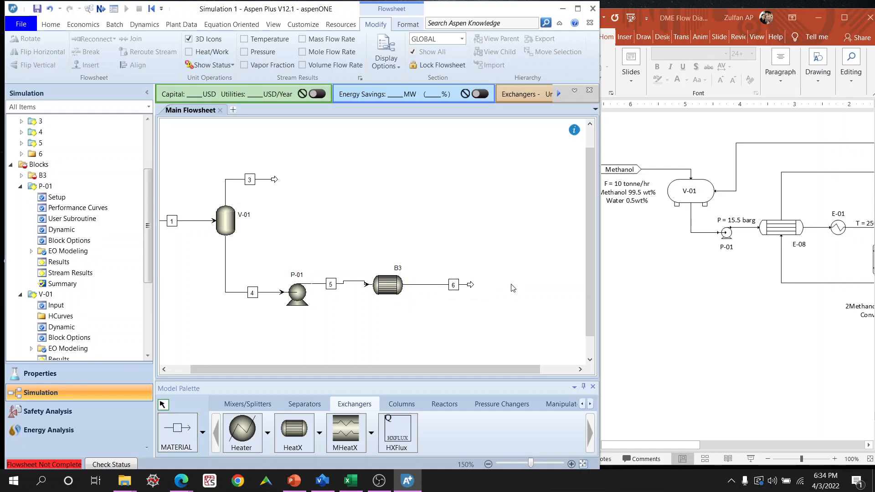
Specify B3's cold stream outlet temperature as 150 C, consulting the process flow diagram around E-08.
double_click(388, 286)
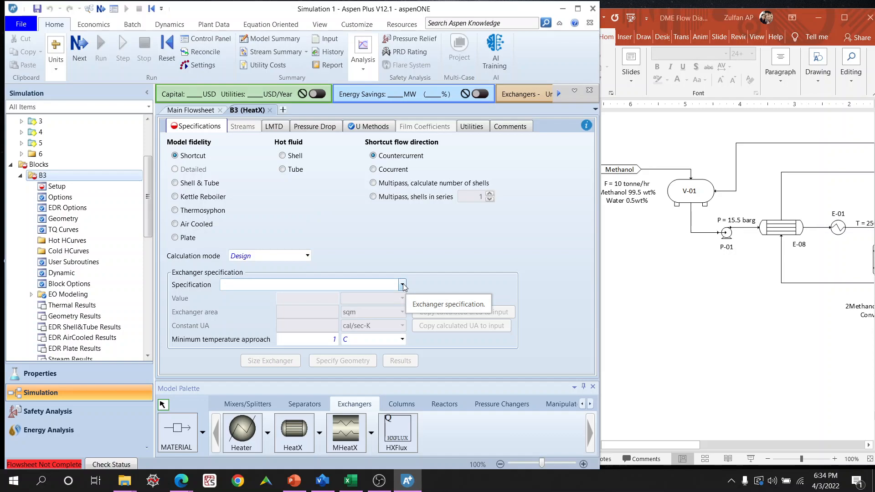
click(683, 445)
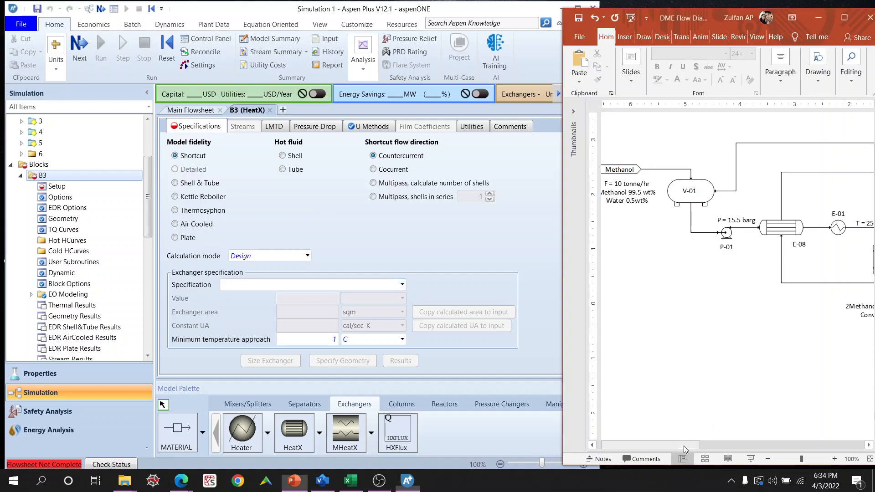
drag(680, 446, 709, 443)
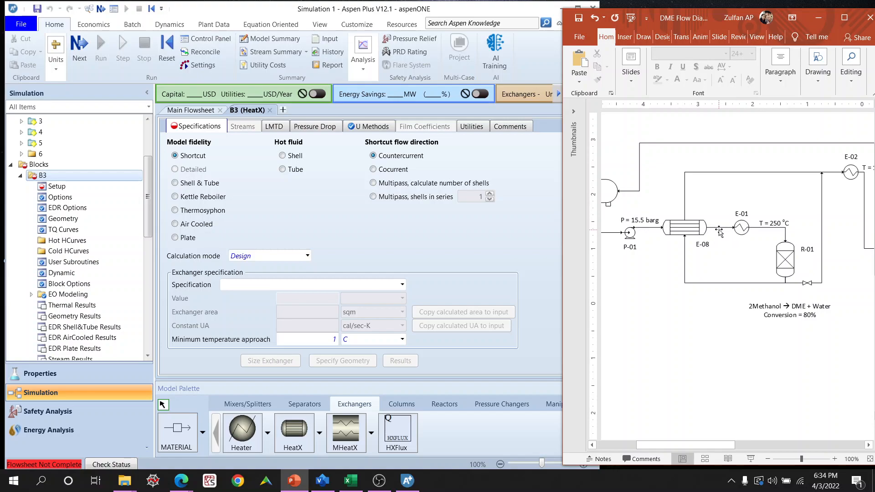
click(512, 253)
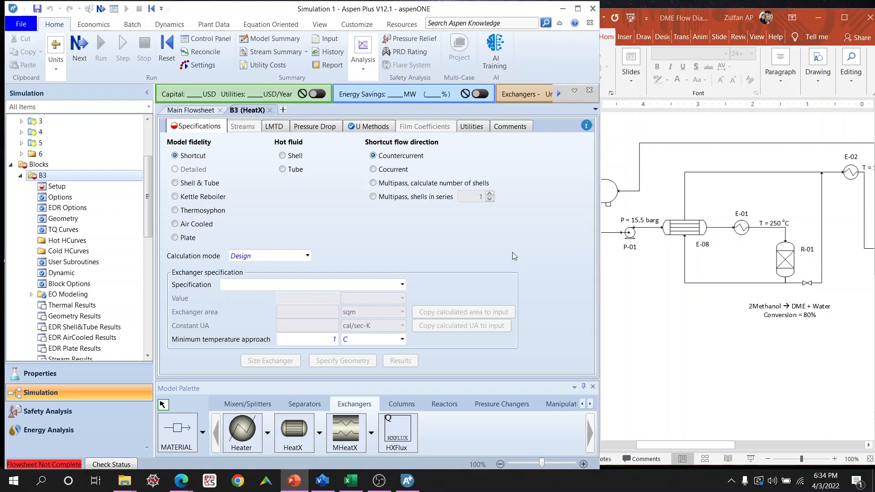
click(405, 283)
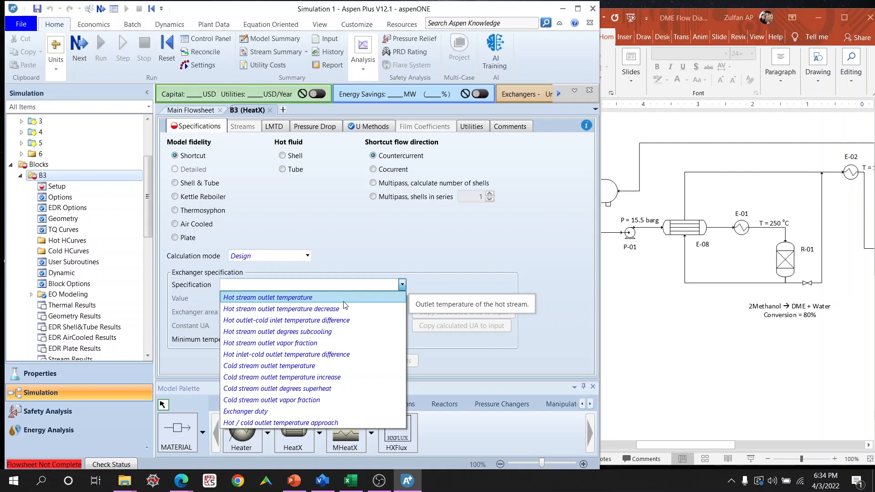
click(330, 369)
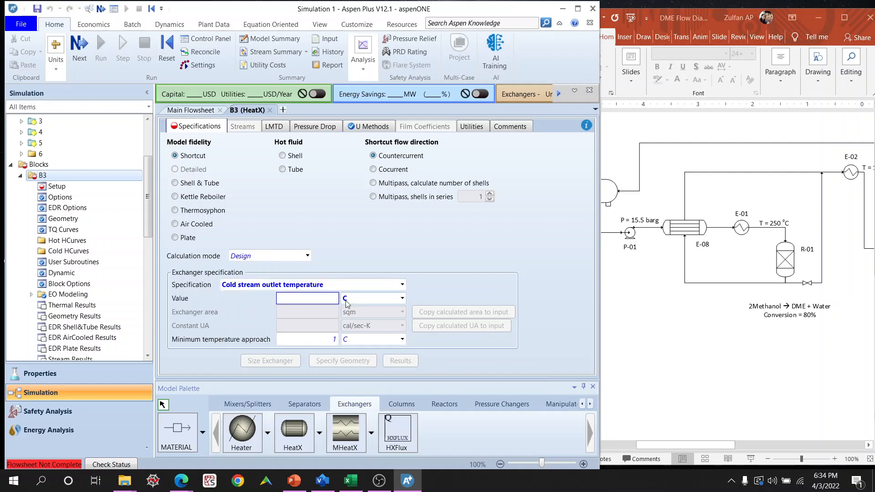
text(150)
Check what exchanger B3 still requires for a complete flowsheet.
click(190, 111)
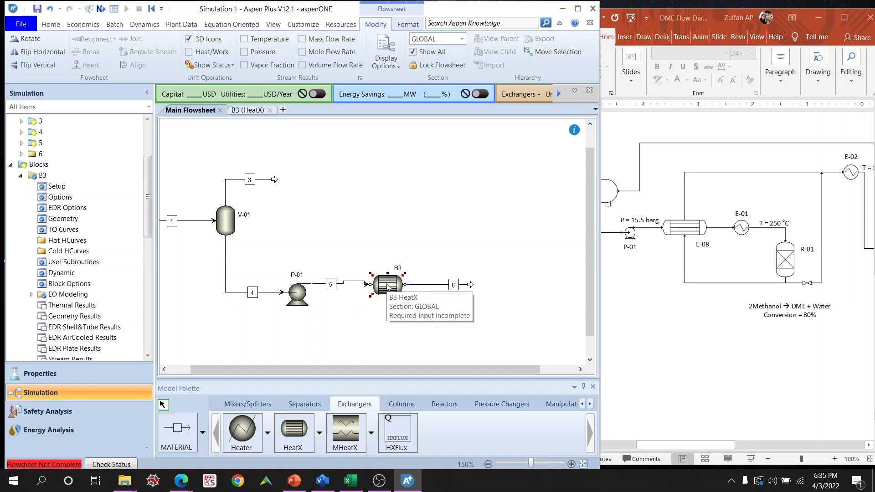
click(253, 112)
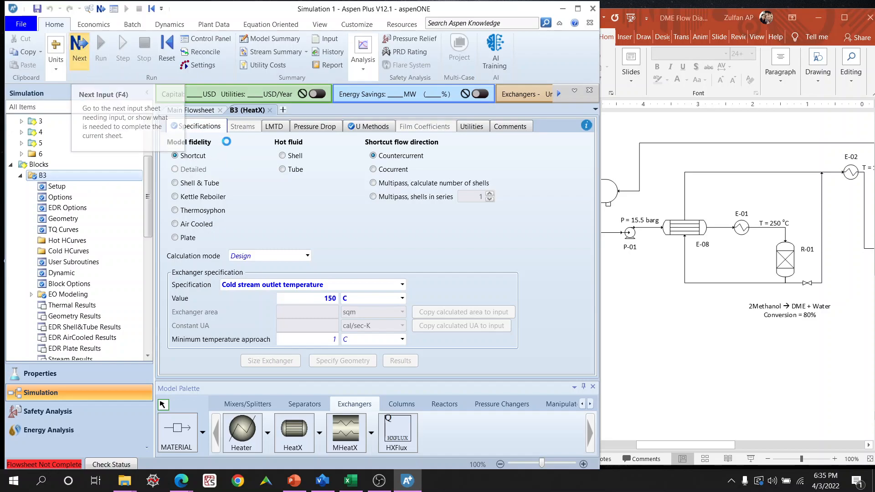
click(80, 53)
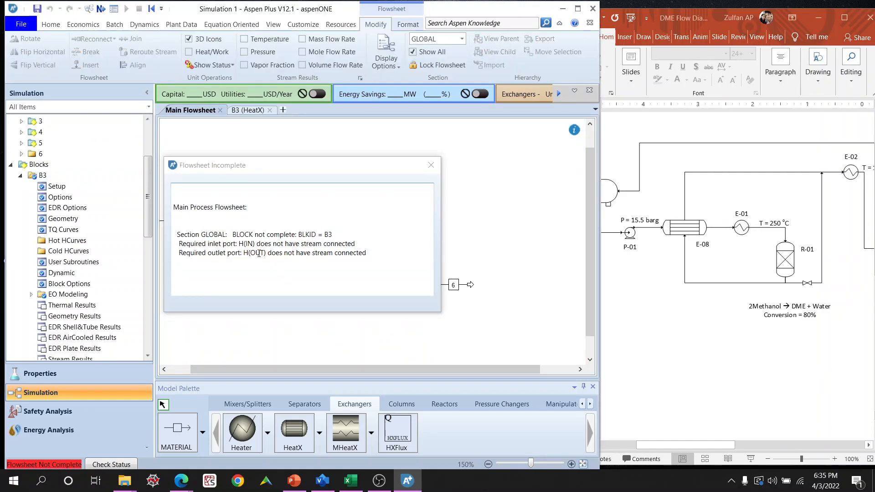
click(430, 165)
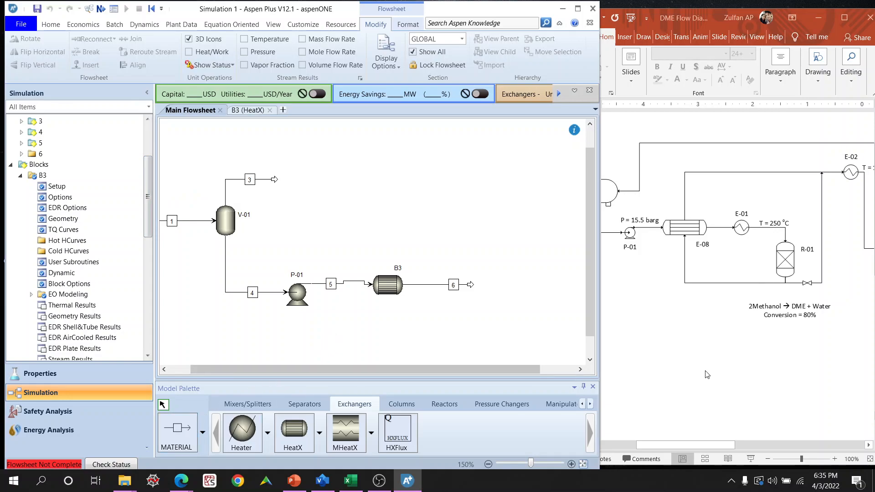
Attach a material feed stream to B3's hot inlet and a product stream to its hot outlet.
click(177, 431)
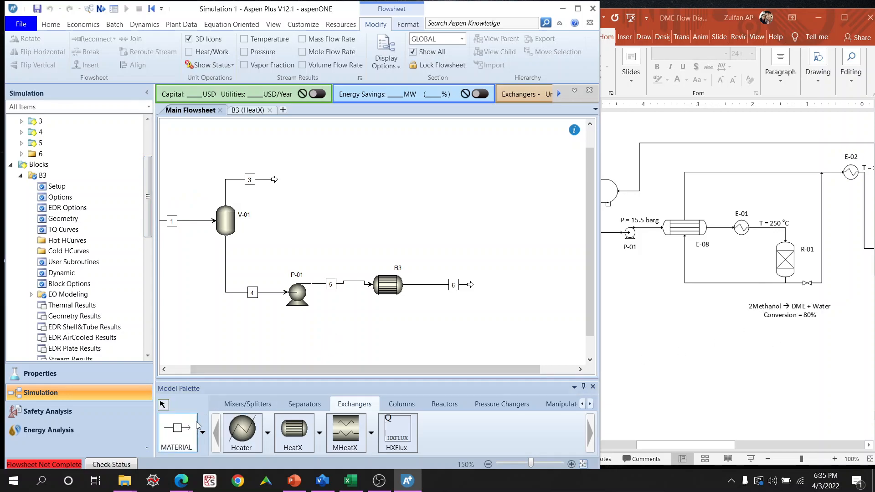
click(395, 298)
click(393, 341)
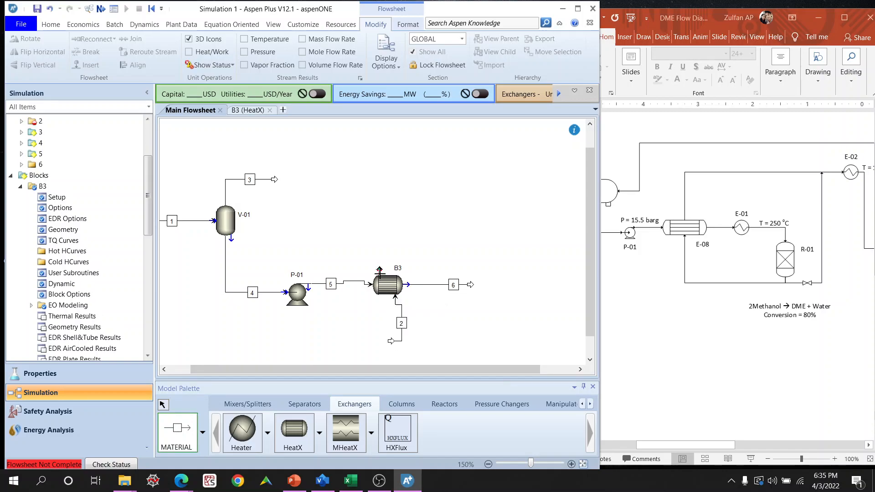
click(380, 272)
click(380, 221)
key(Escape)
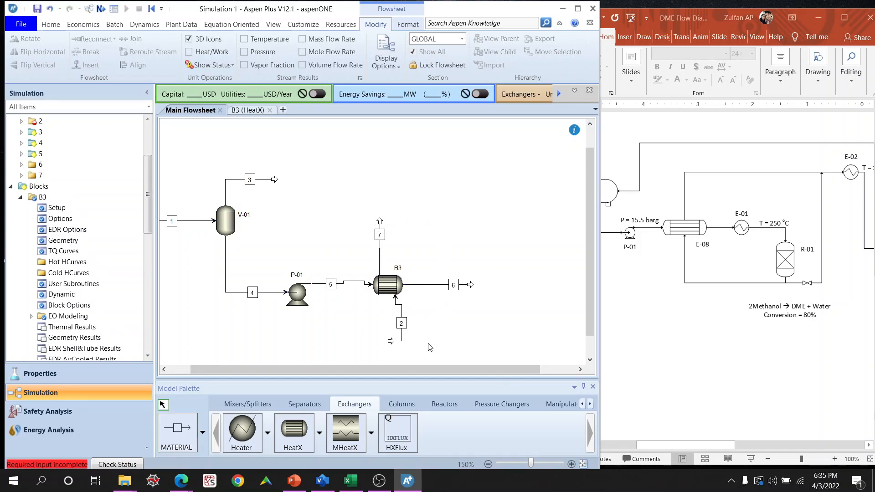
Set the hot inlet stream 2 to a temperature of 300 C and a pressure of 14 barg.
click(401, 335)
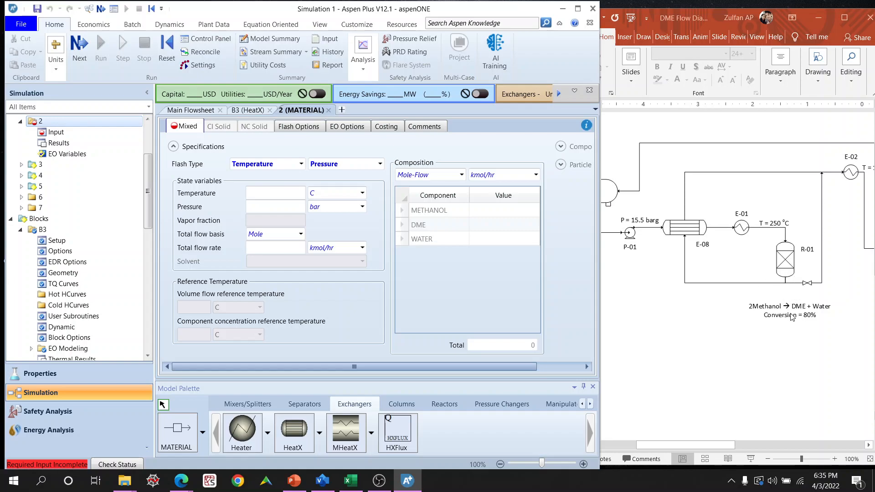
click(276, 195)
text(300)
key(Tab)
click(298, 211)
text(14)
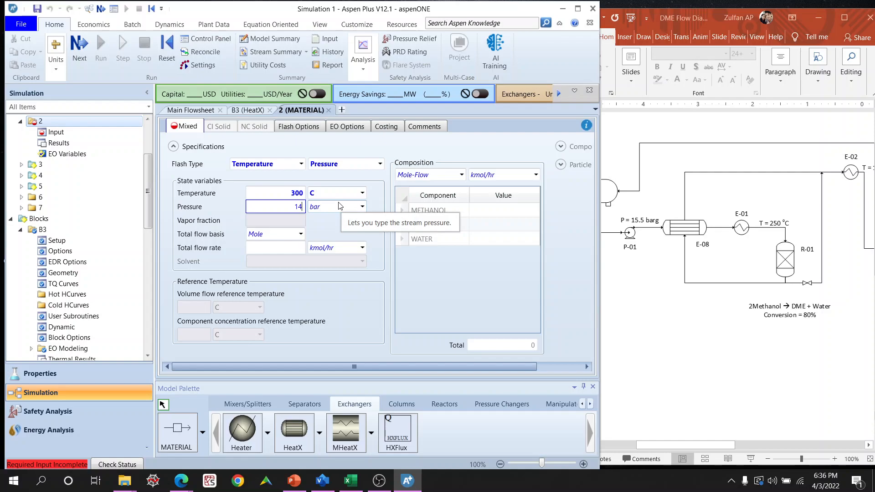
click(362, 207)
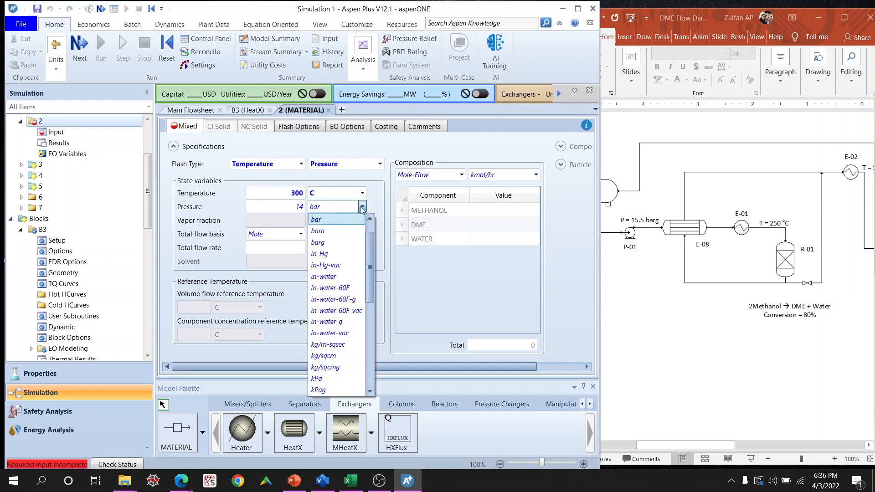
click(347, 242)
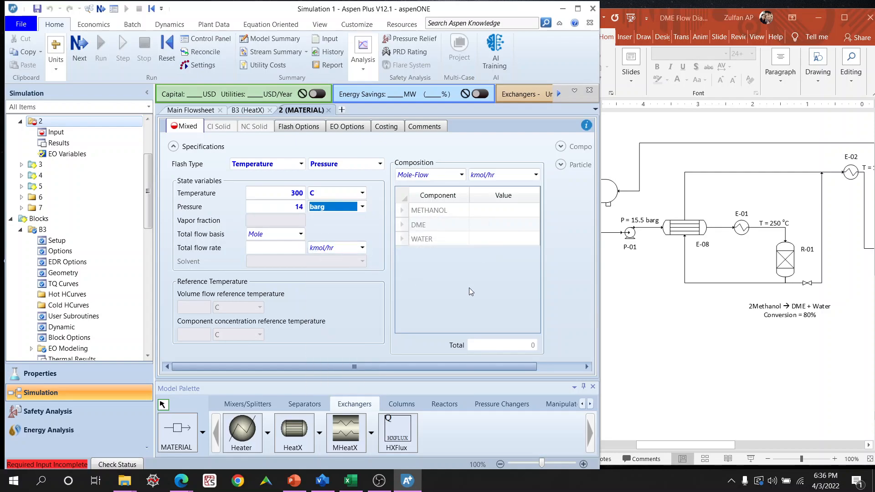
Set stream 2's total flow to a mass basis with a rate of 10000 kg/hr.
click(301, 235)
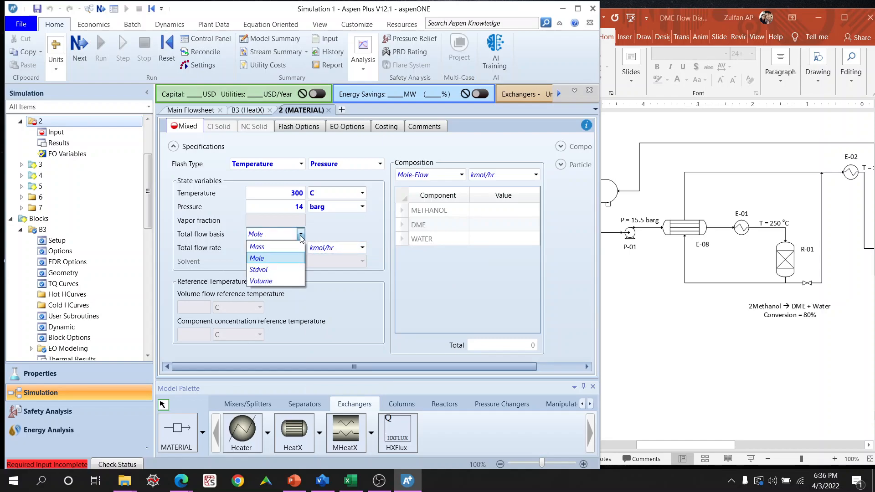
click(257, 246)
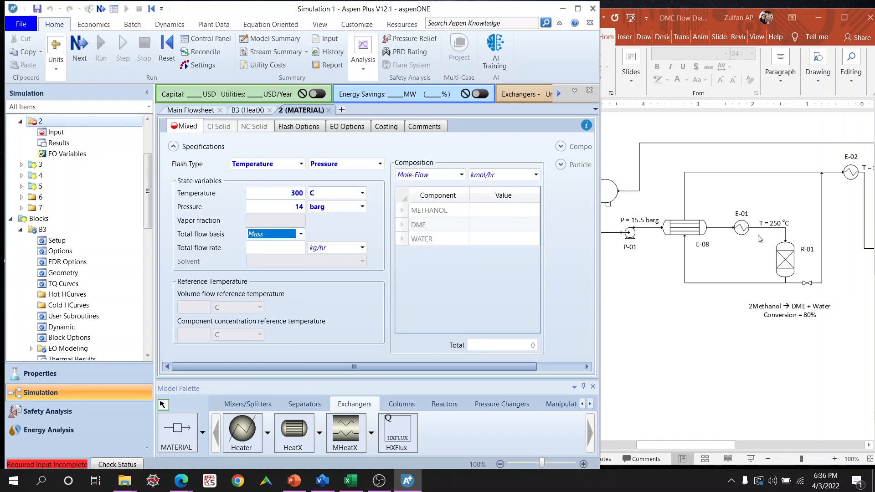
click(285, 246)
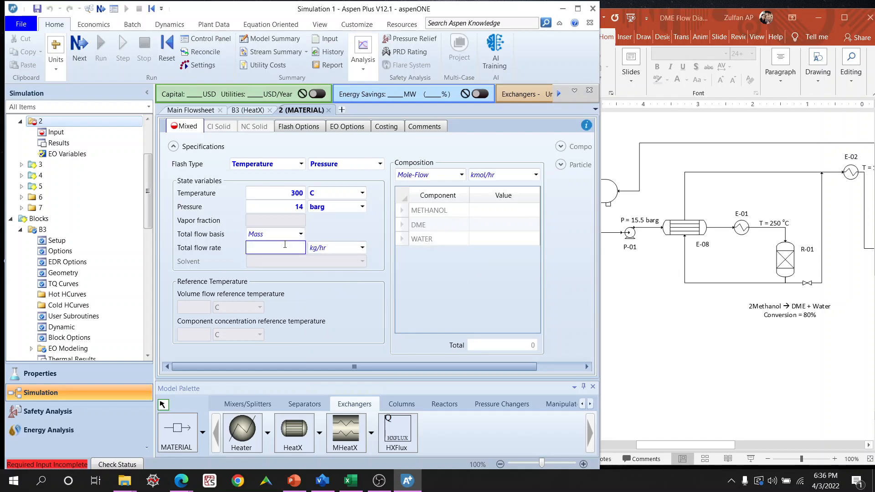
text(10000)
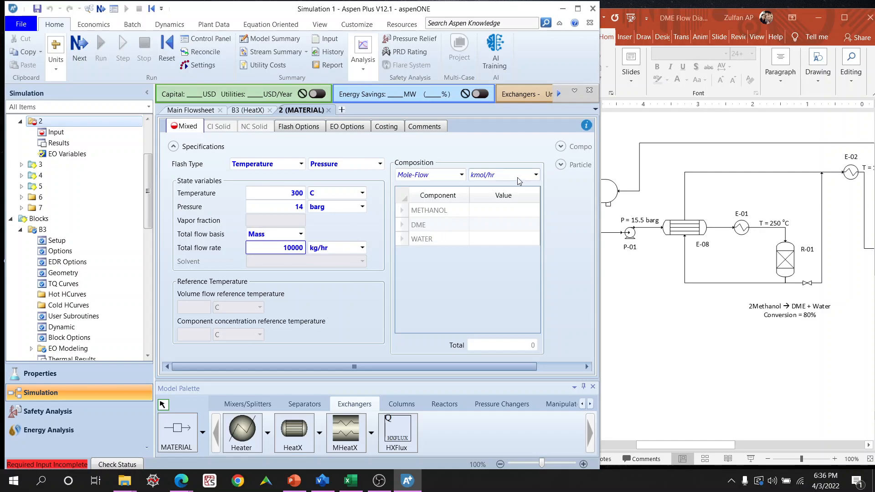
Define stream 2's composition as mole fractions of 0.2 methanol, 0.4 DME and 0.4 water, and run the simulation.
click(462, 175)
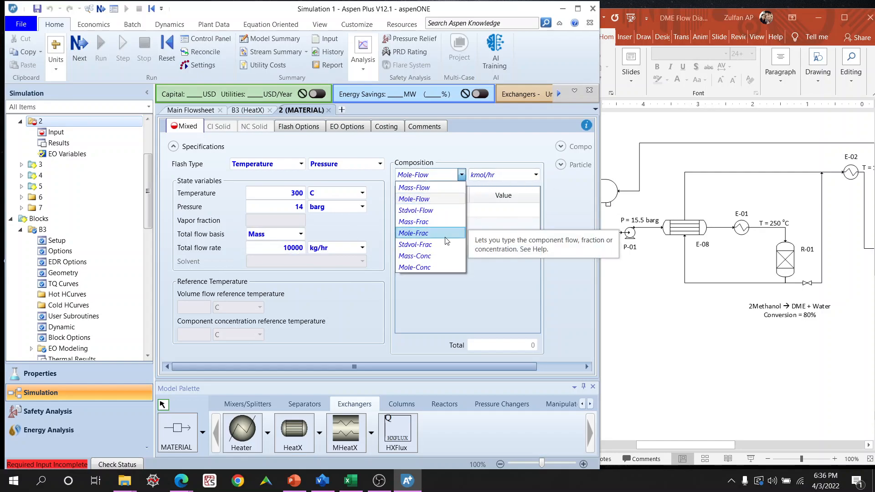
click(413, 233)
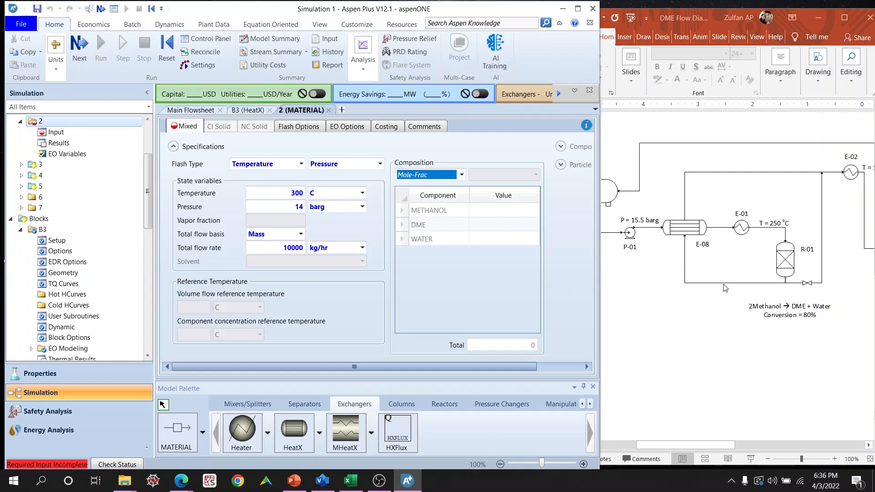
click(514, 212)
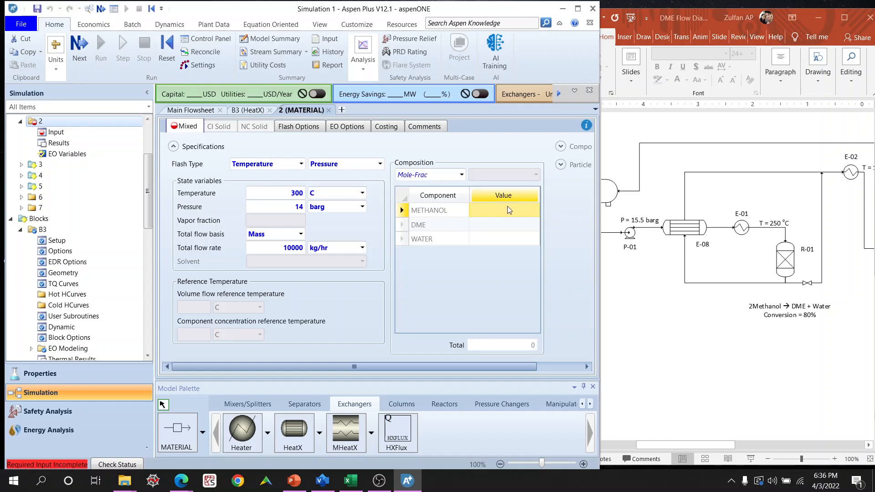
text(0.2)
key(Return)
text(0.4)
key(Return)
text(0.4)
key(Return)
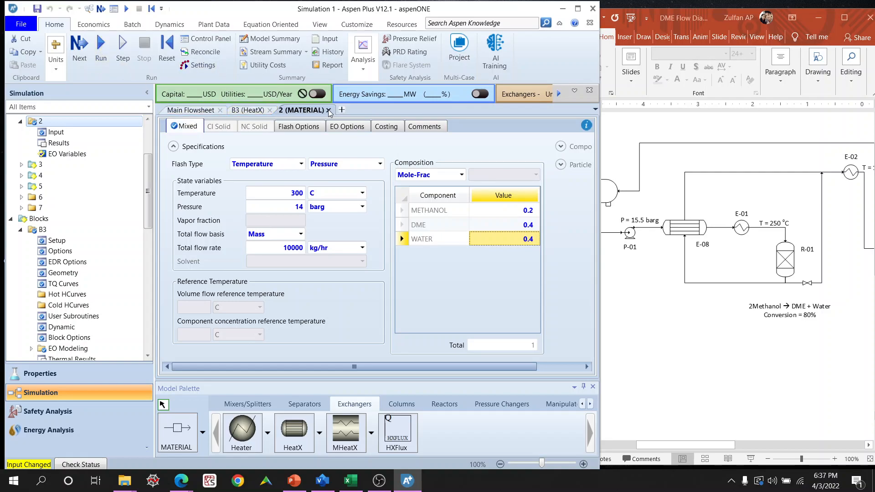
click(107, 62)
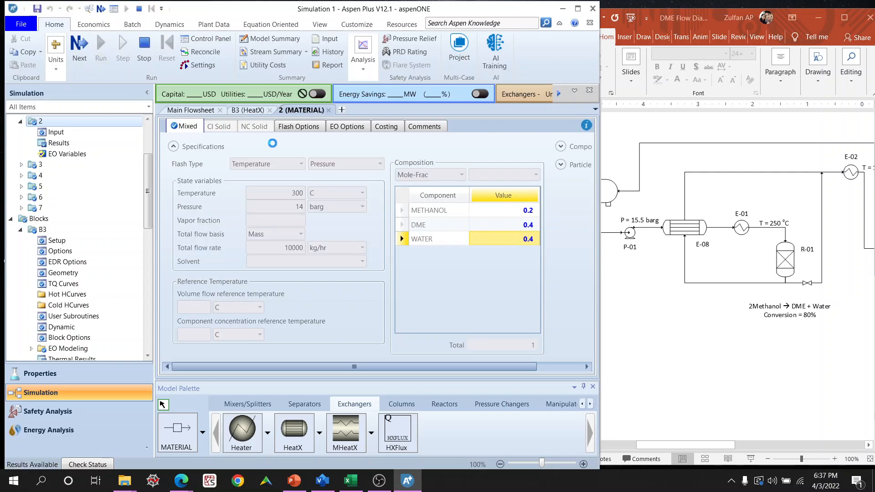
Review block B3's stream results for its inlet and outlet streams.
click(248, 109)
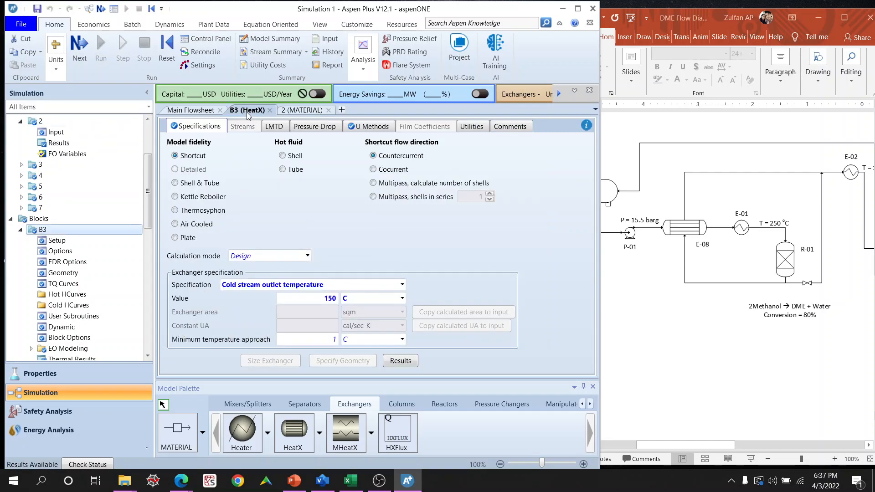
scroll(113, 235, down, 5)
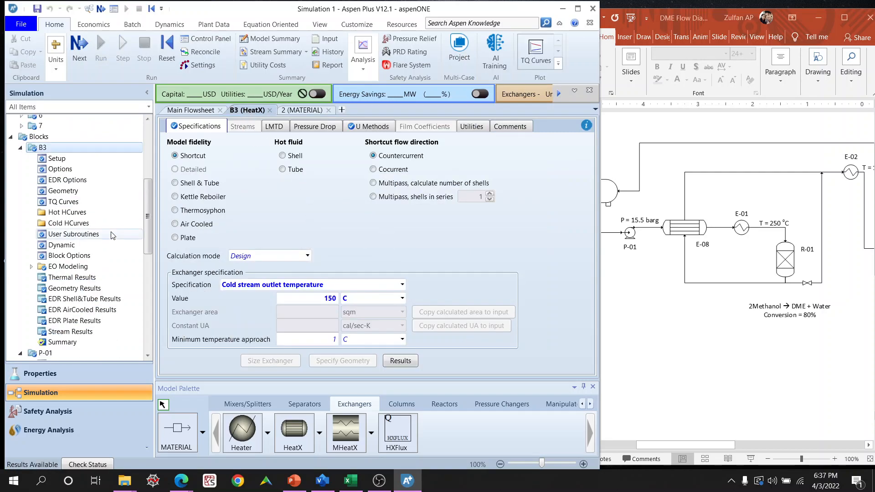
click(78, 249)
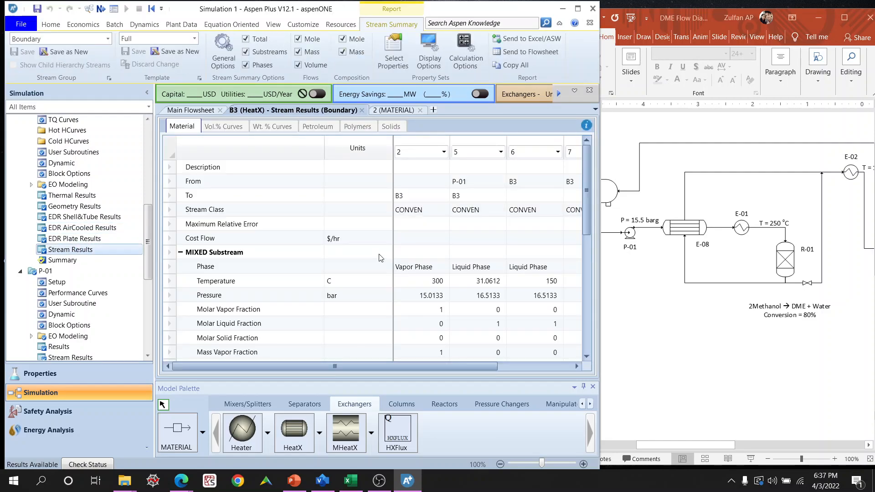
drag(484, 365, 470, 341)
Examine B3's thermal results summary, comparing the hot and cold streams with their connections on the main flowsheet.
click(362, 111)
click(191, 110)
double_click(388, 287)
scroll(131, 281, down, 6)
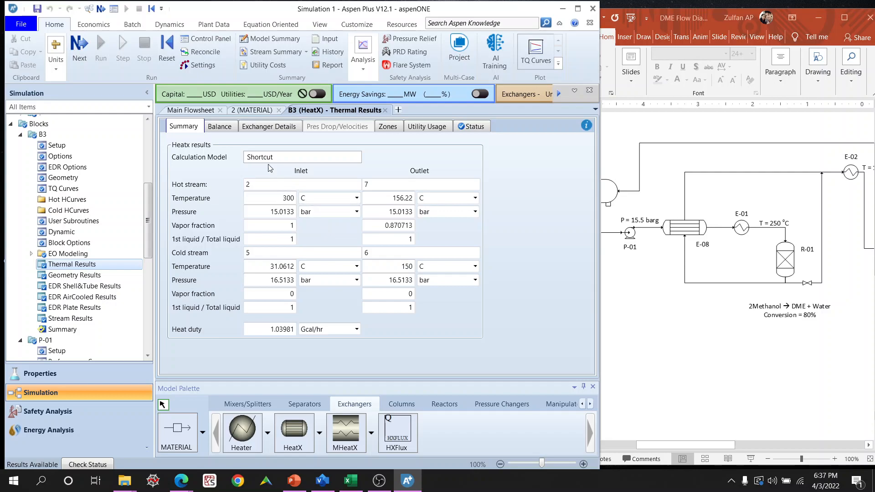
click(199, 111)
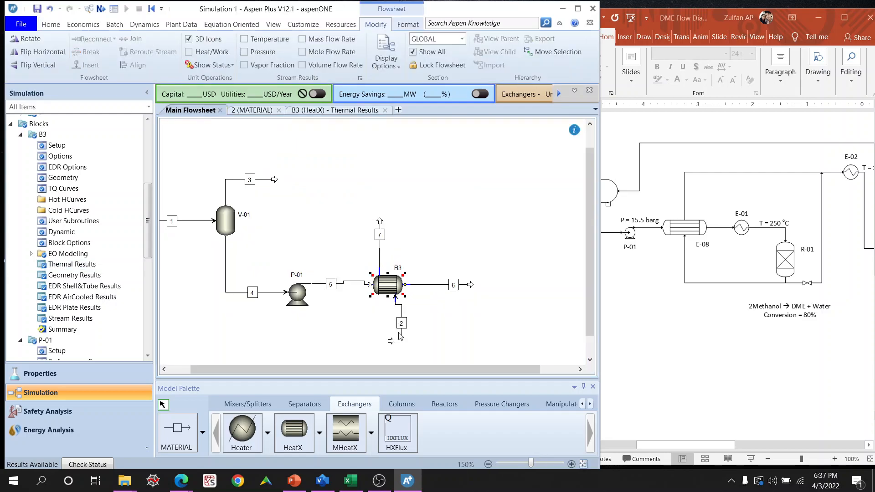
click(338, 113)
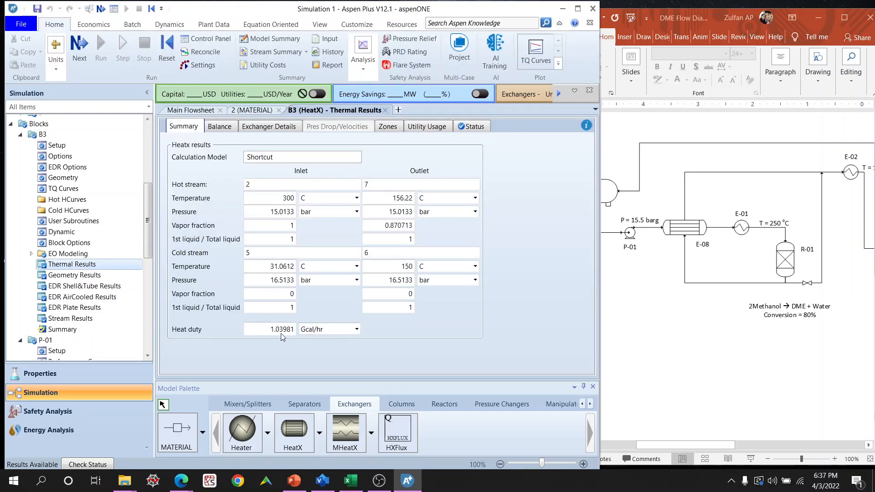
Display the heat duty in B3's thermal results in kW.
click(357, 329)
drag(355, 277, 357, 298)
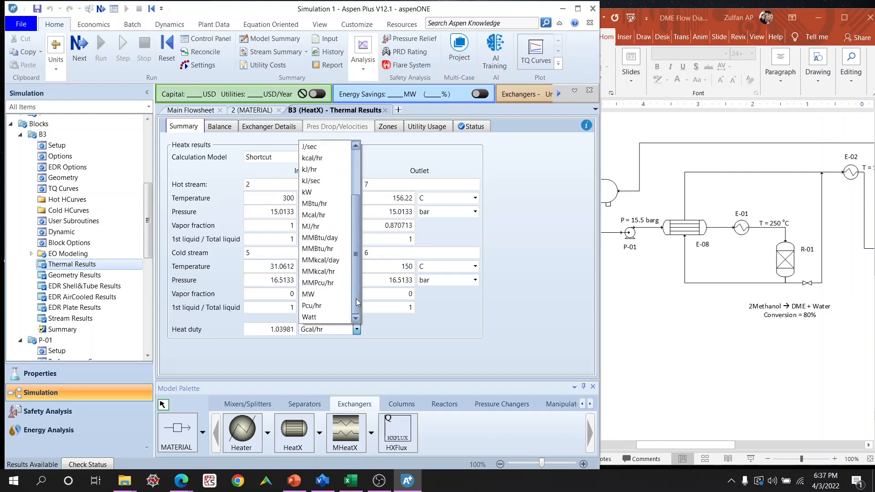
click(322, 293)
click(356, 329)
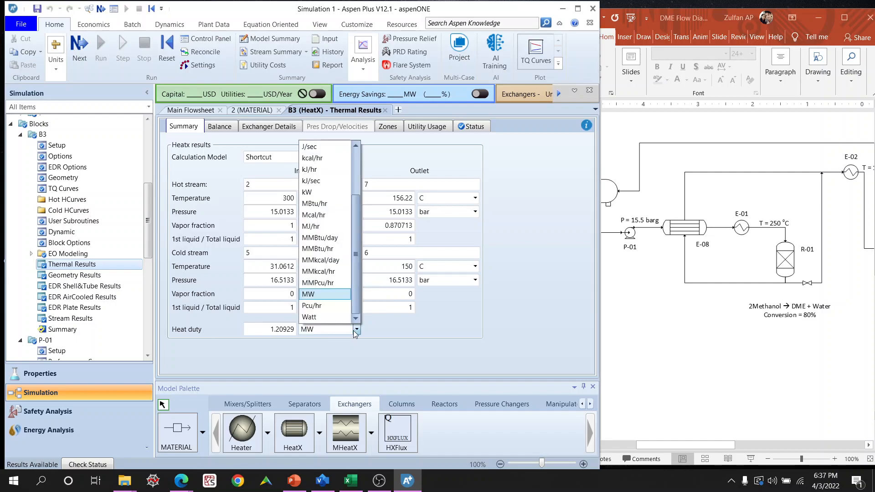
click(319, 192)
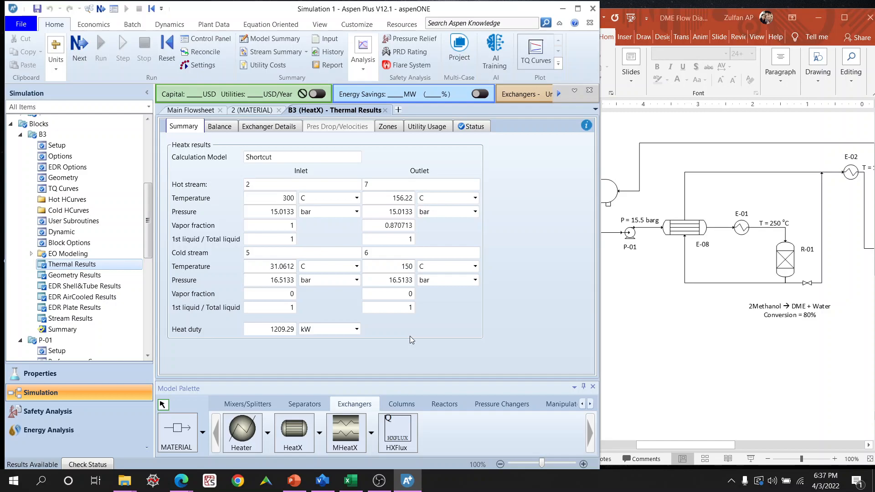
Remove the stream 2 column from B3's stream results table.
click(81, 321)
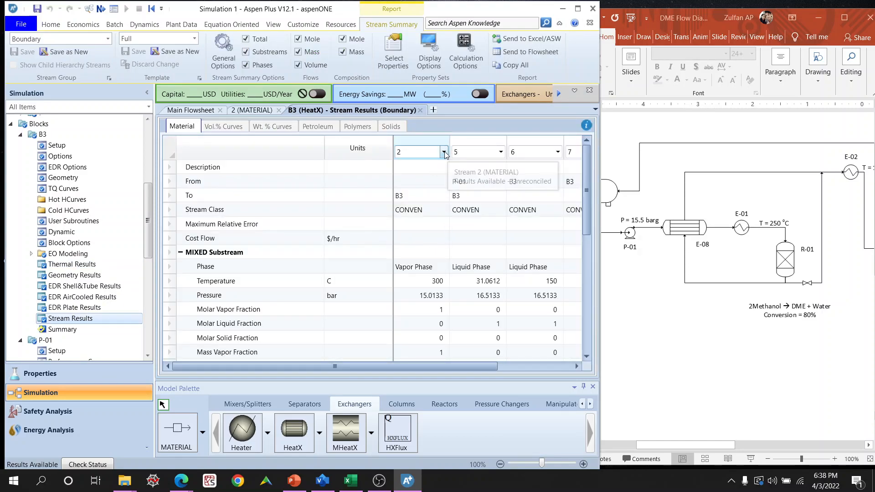
click(444, 152)
click(433, 144)
right_click(431, 140)
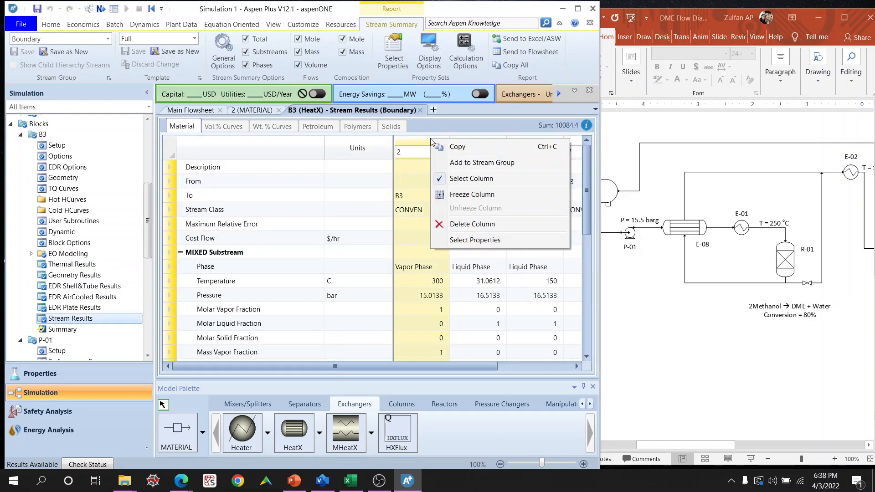
click(472, 223)
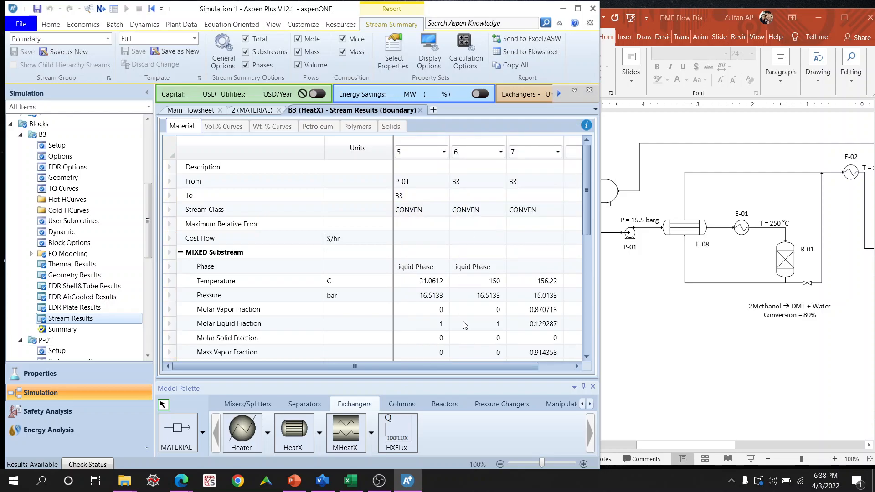
Add stream 2 back to B3's stream results table as the last column, after stream 7, and review the table.
drag(482, 364, 451, 376)
drag(534, 366, 568, 366)
click(575, 152)
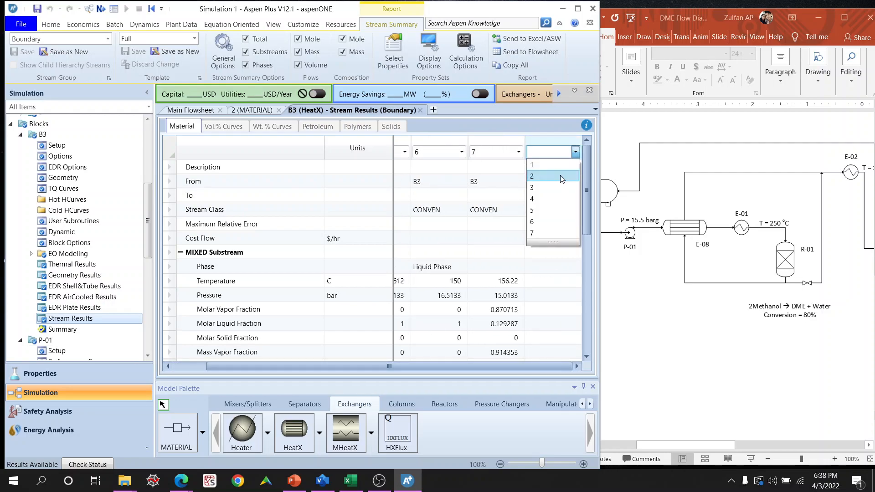
click(561, 177)
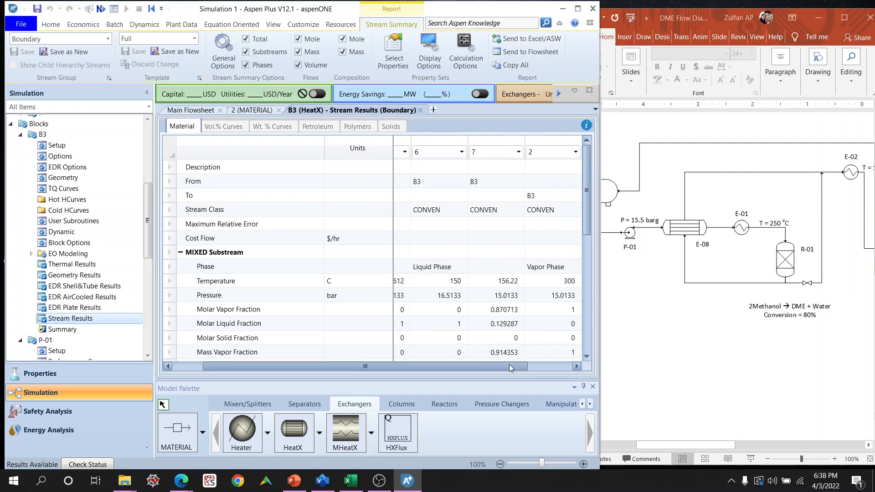
drag(509, 365, 537, 364)
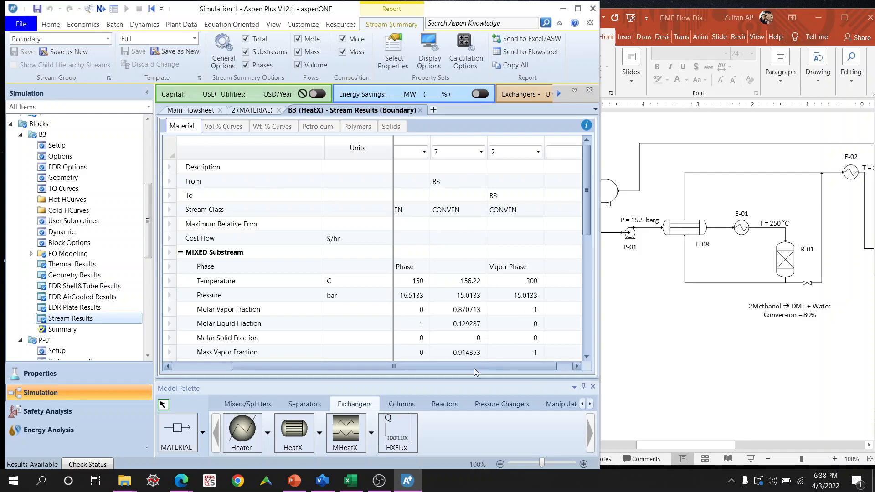
drag(475, 368, 379, 370)
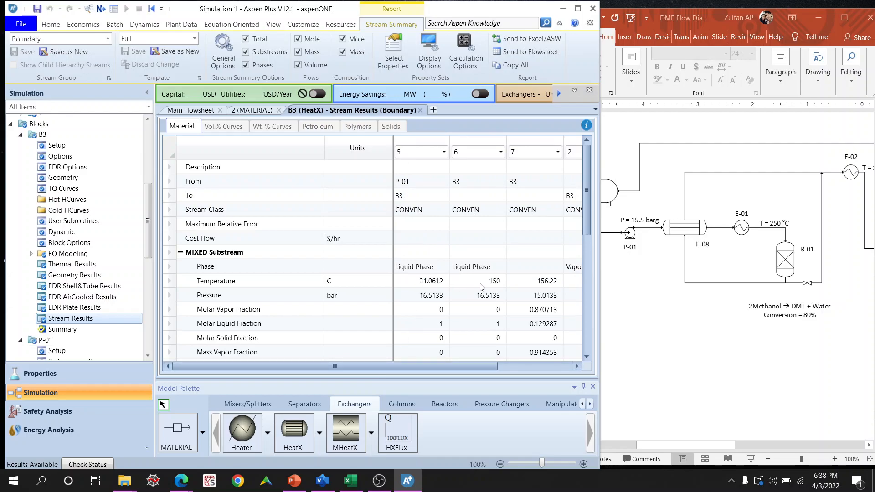
Close the stream 2 and B3 results forms, and shift the stream 6 label closer to B3 on the main flowsheet.
click(269, 110)
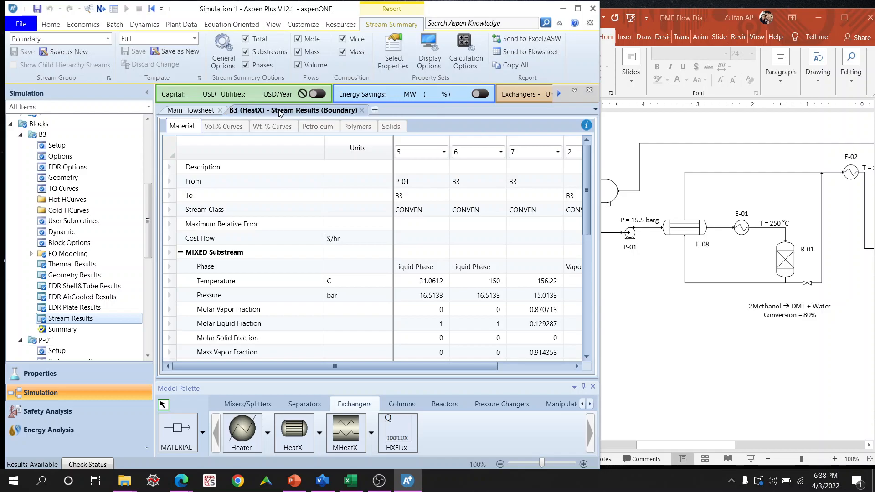
click(362, 110)
click(434, 229)
click(448, 284)
click(466, 266)
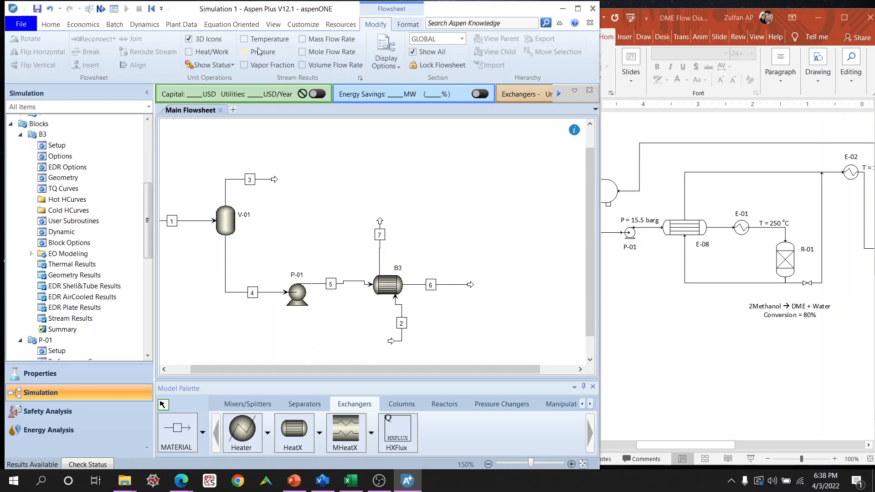
Show stream temperatures and pressures on the flowsheet, and move their legend to the empty area below P-01's inlet stream.
click(244, 39)
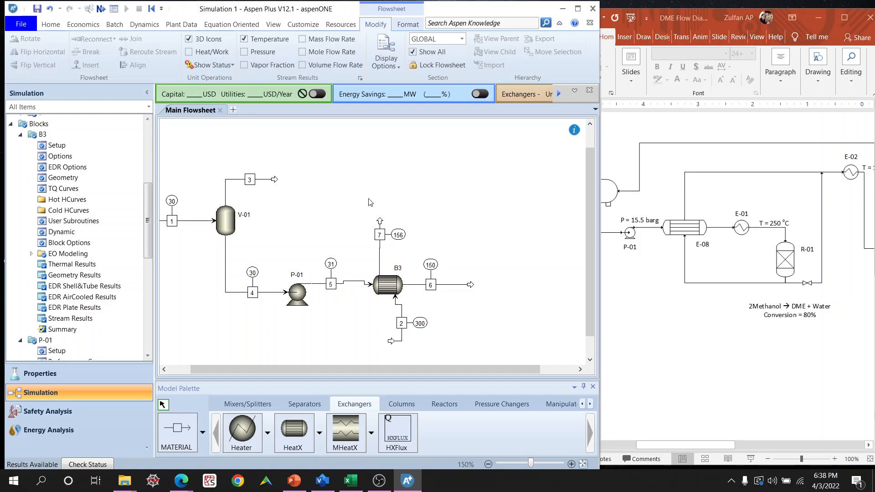
click(244, 52)
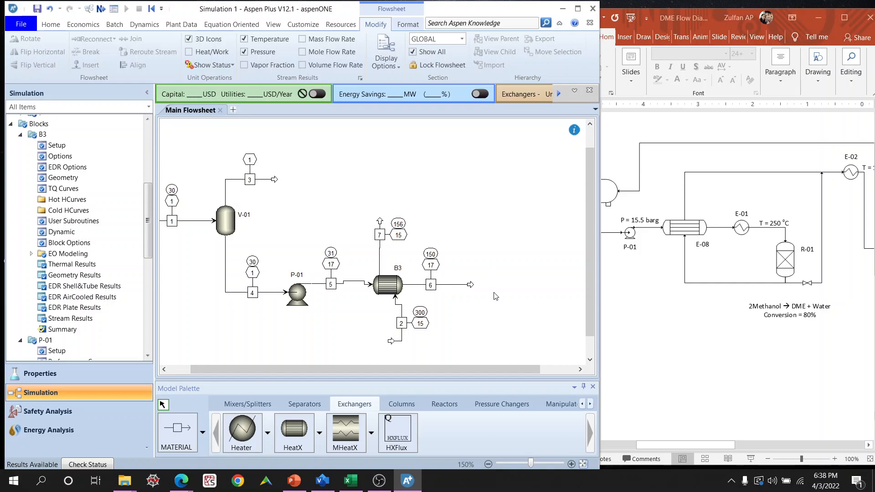
key(ctrl+End)
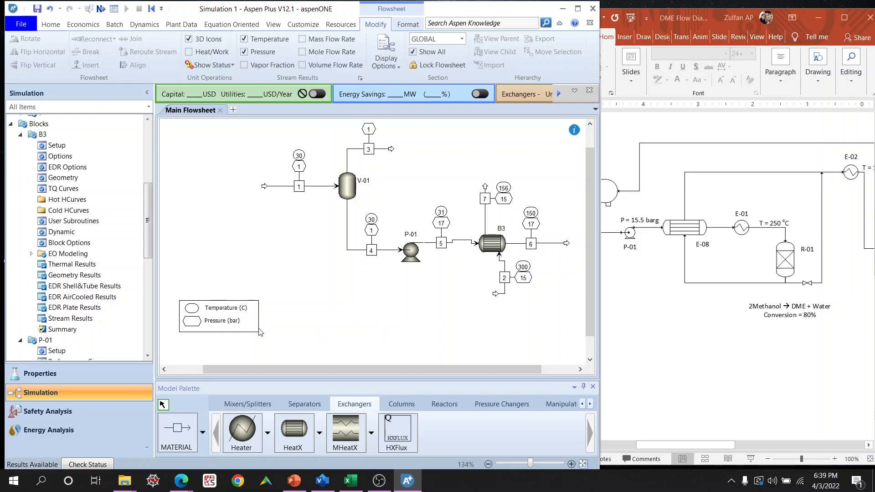
drag(250, 325, 391, 294)
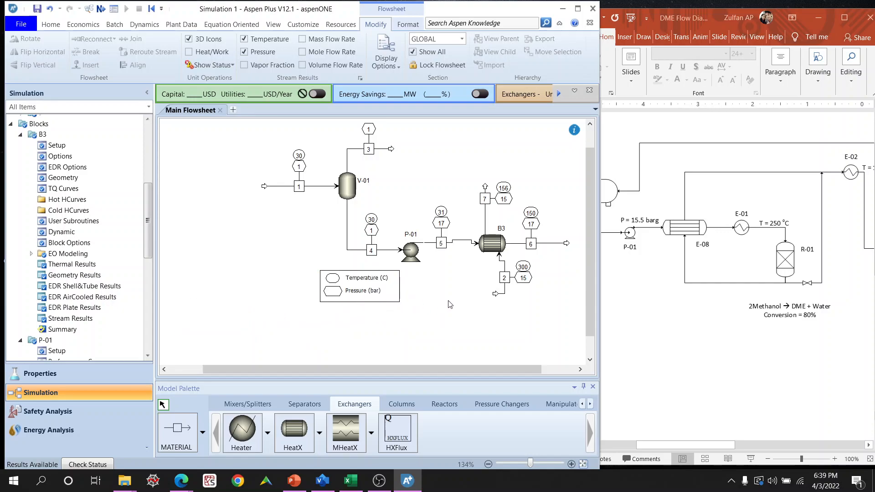
Place a Heater block downstream of B3 and connect stream 6 to its inlet.
scroll(450, 305, up, 1)
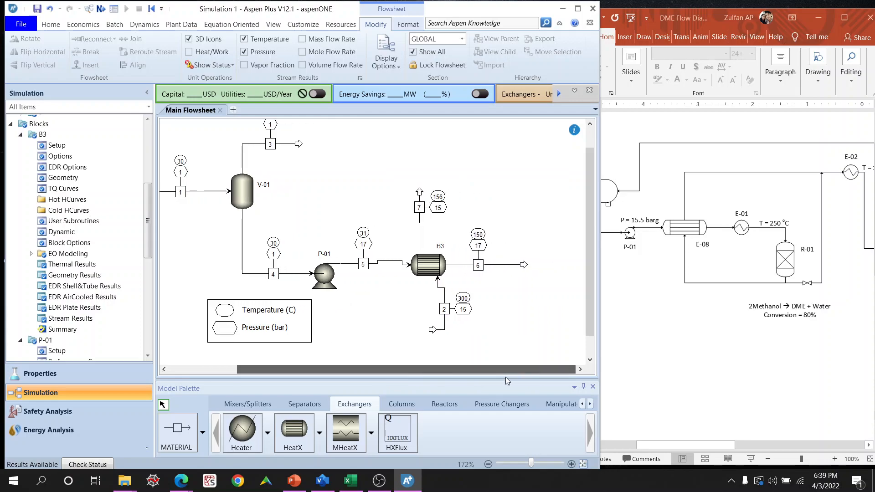
click(581, 370)
click(580, 370)
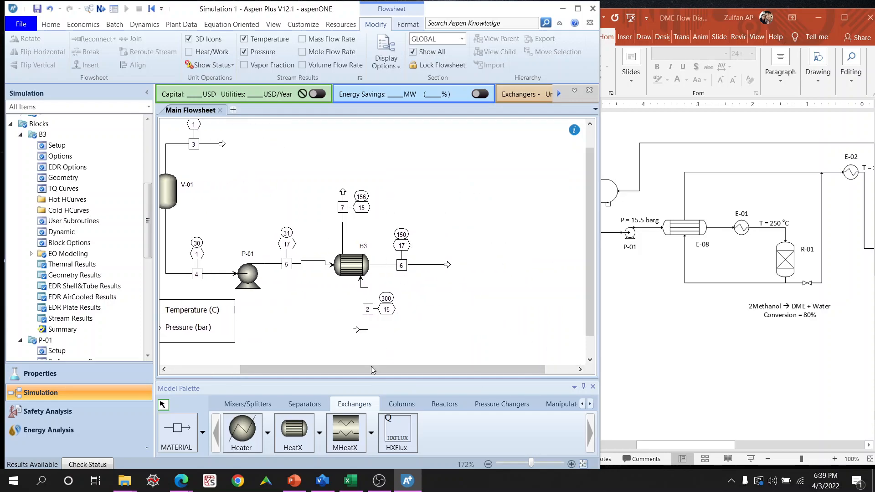
click(241, 430)
click(466, 264)
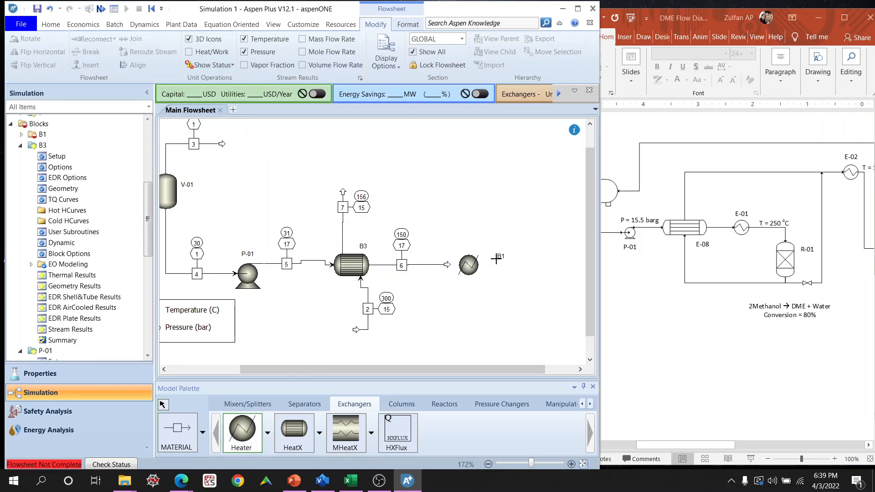
drag(450, 267, 457, 265)
Attach a material product stream to the heater's outlet and move the B1 label just above the heater icon.
click(174, 430)
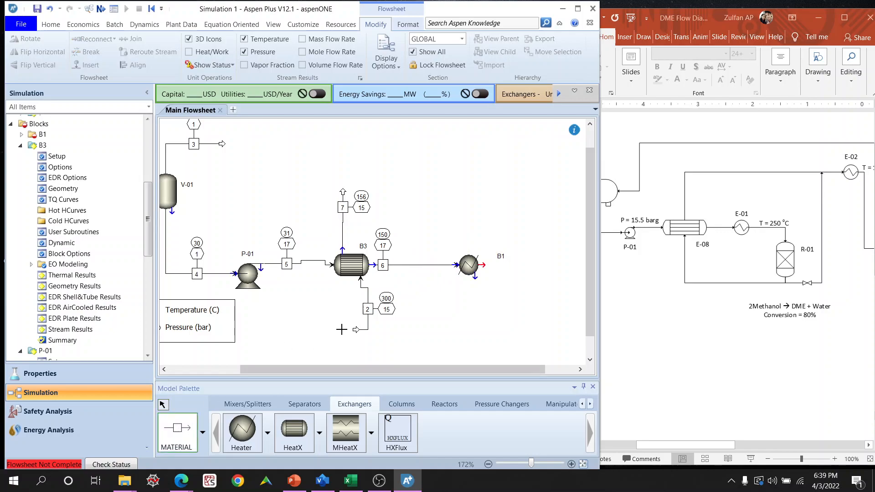
click(479, 264)
click(536, 264)
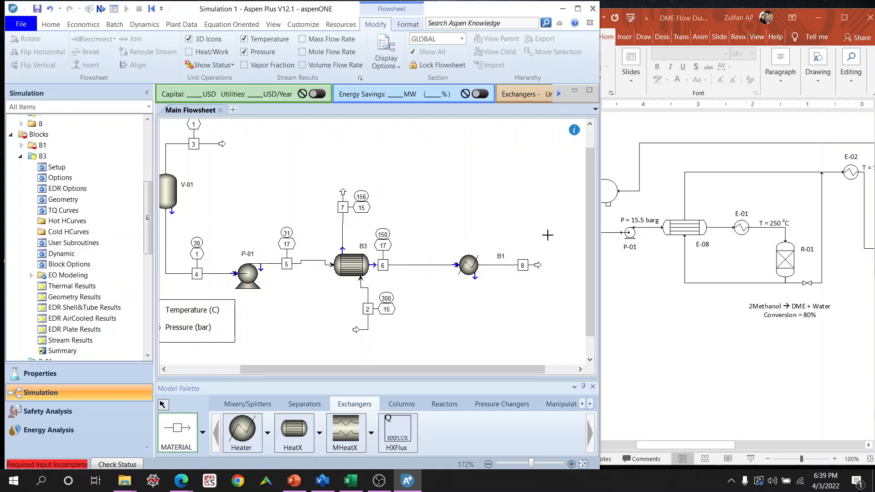
key(Escape)
drag(501, 256, 481, 250)
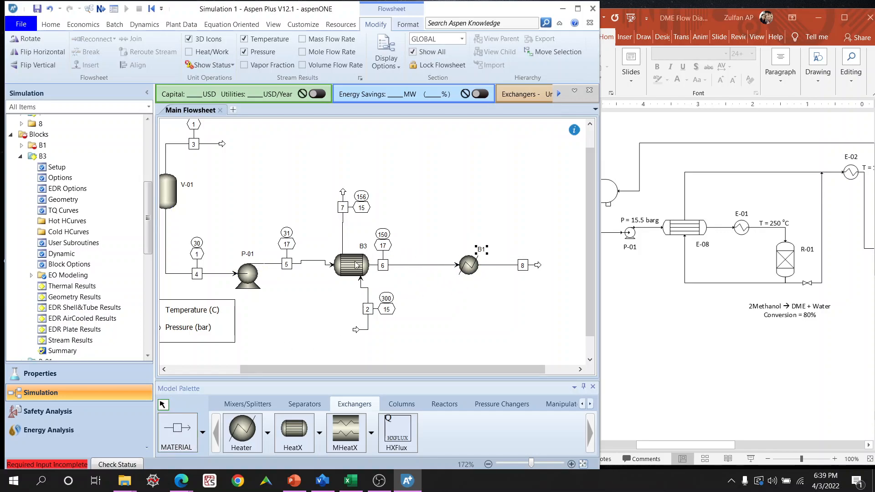
Rename heat exchanger block B3 as E-08.
right_click(353, 267)
click(395, 215)
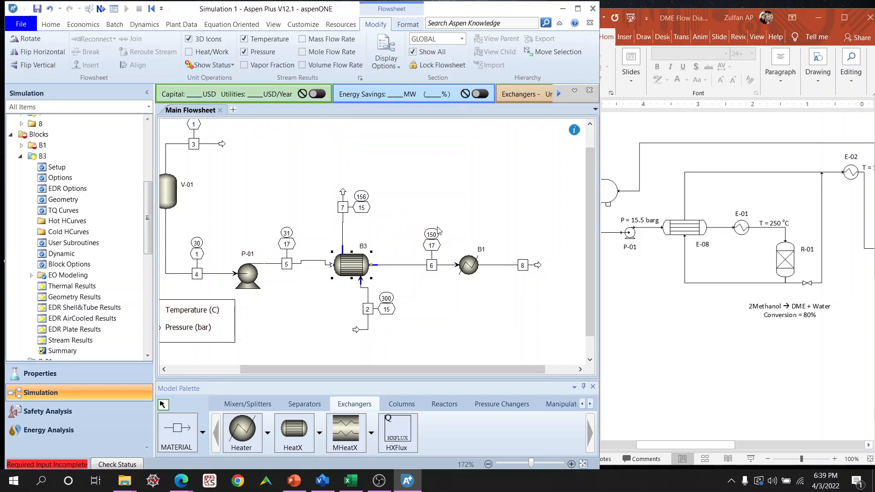
text(E-08)
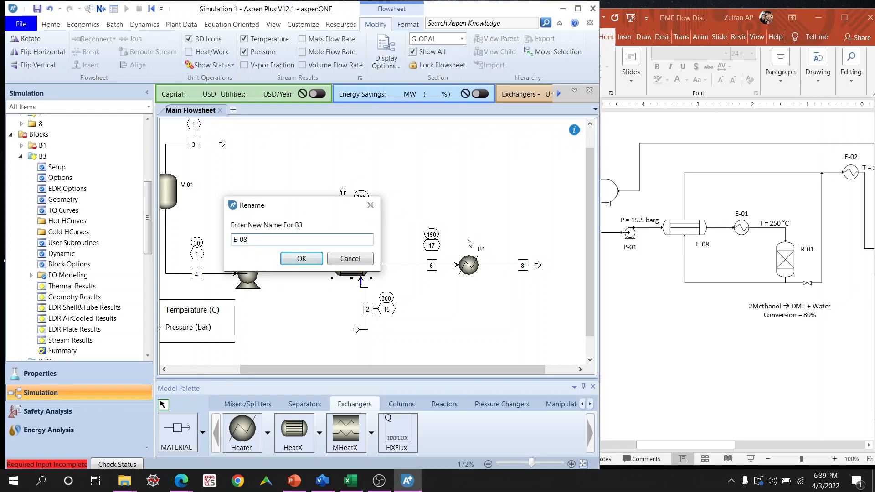
key(Return)
Rename heater block B1 as E-01.
right_click(469, 265)
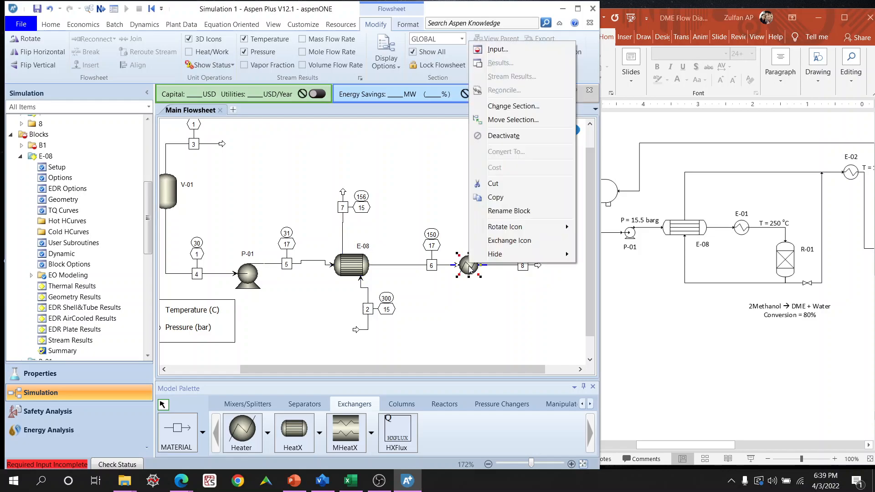
click(519, 212)
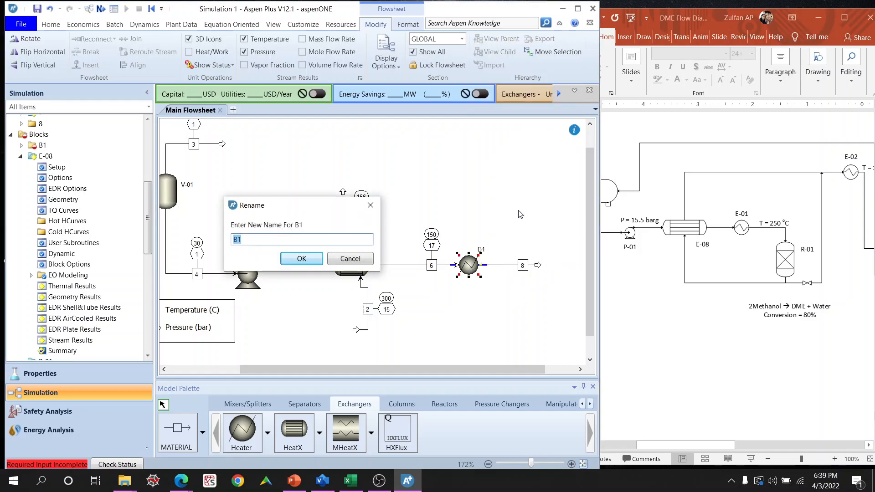
text(E-0)
key(Return)
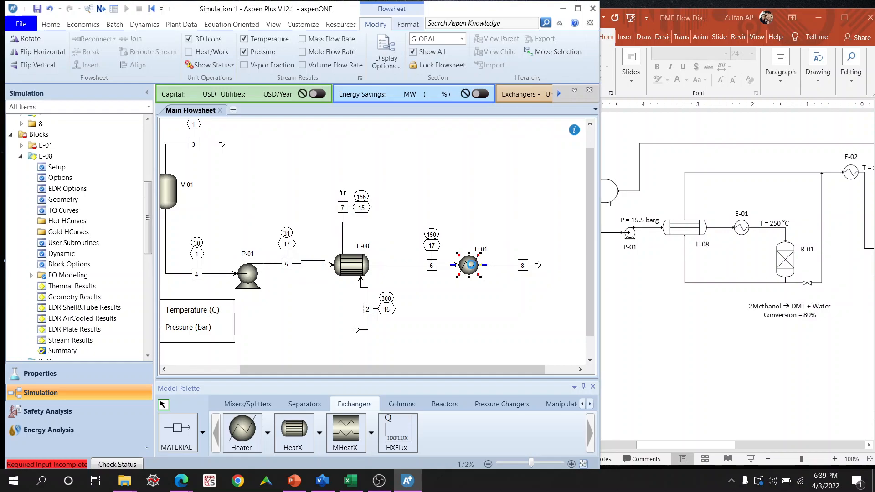
Specify heater E-01 with a temperature of 250 C and a pressure of -0.5 bar, and run the simulation.
double_click(471, 266)
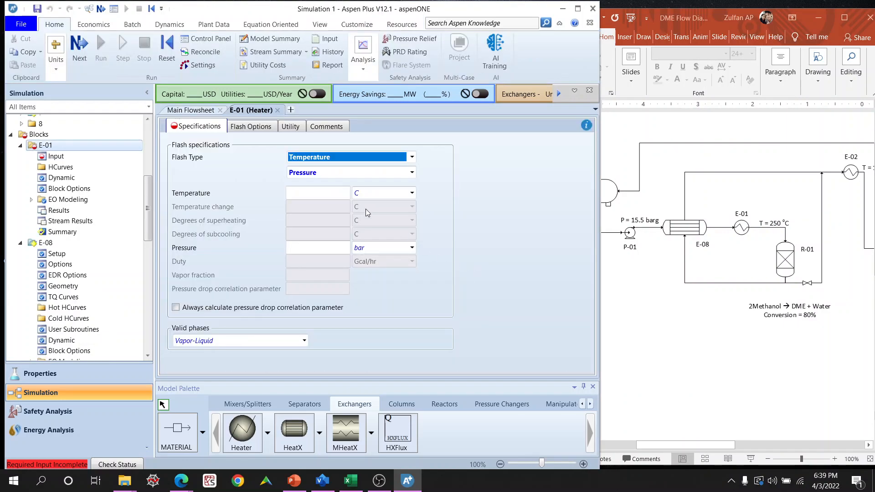
click(320, 193)
key(Return)
click(328, 248)
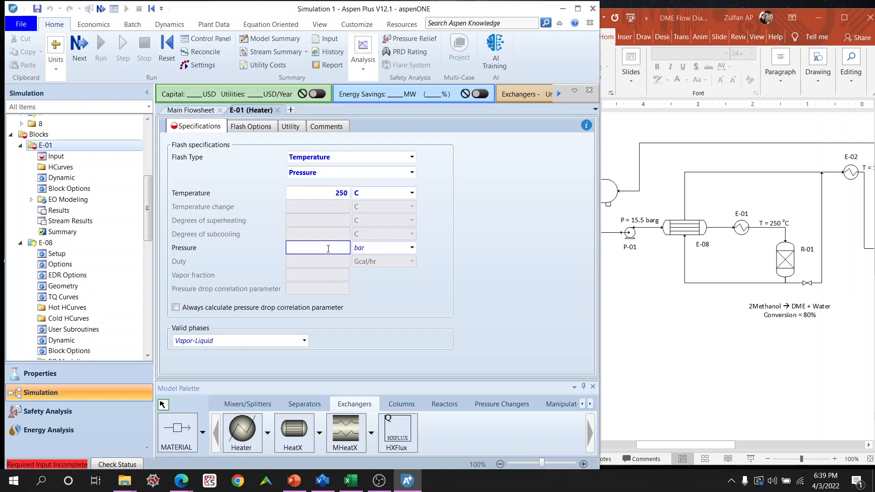
click(316, 195)
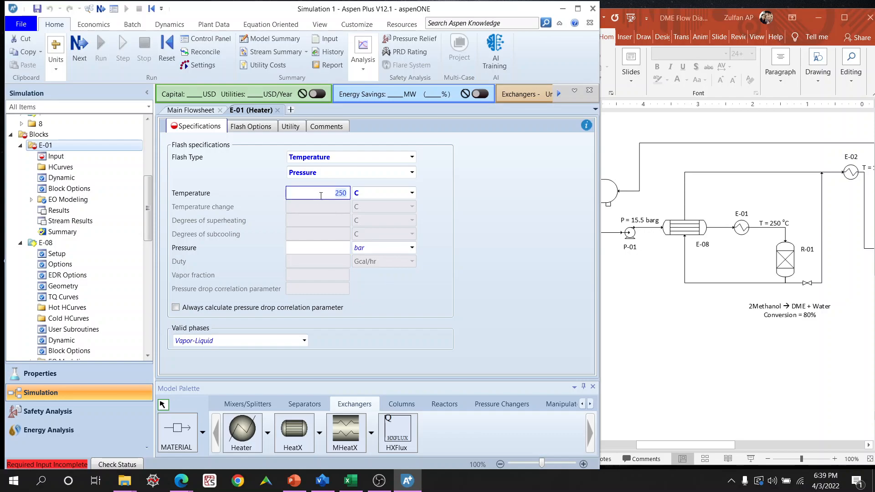
click(319, 248)
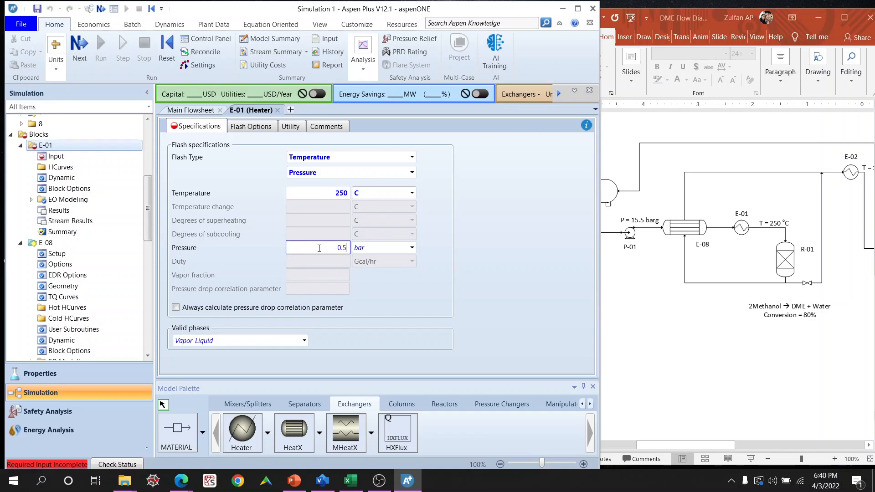
text(-0.5)
key(Return)
click(101, 50)
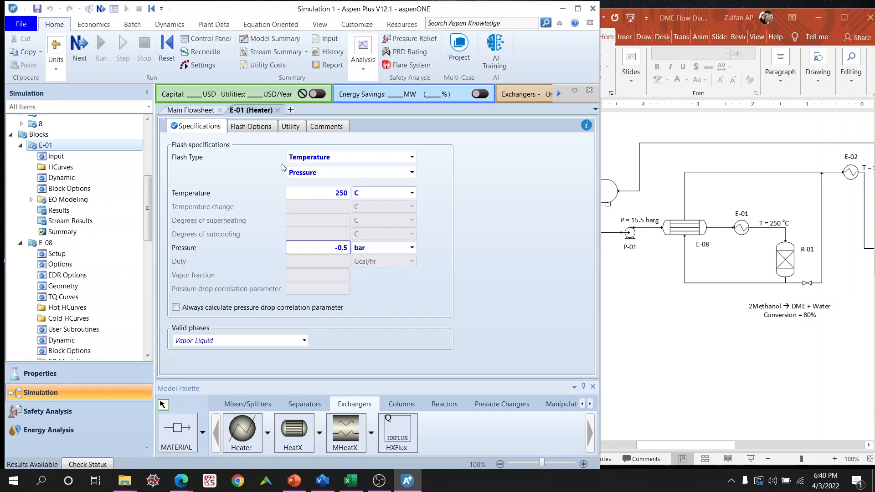
click(278, 111)
Set the flowsheet's stream pressure display format to one decimal place (%.1f).
click(485, 199)
drag(535, 369, 557, 368)
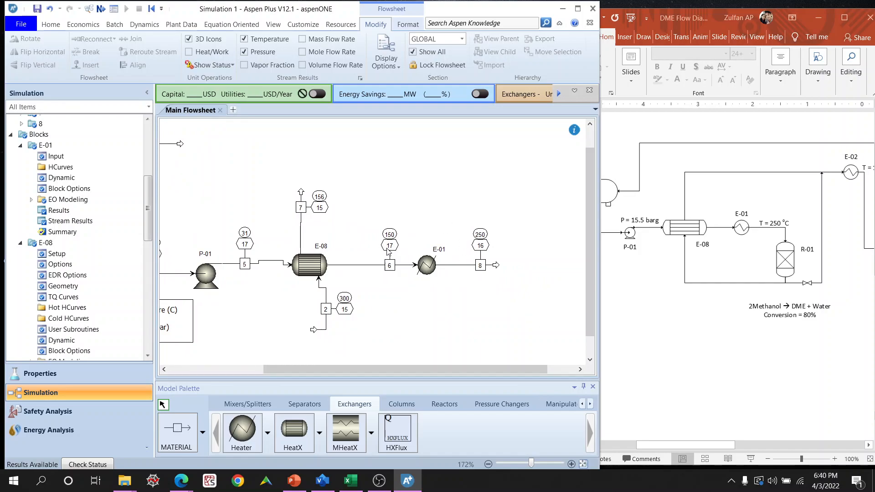
click(361, 78)
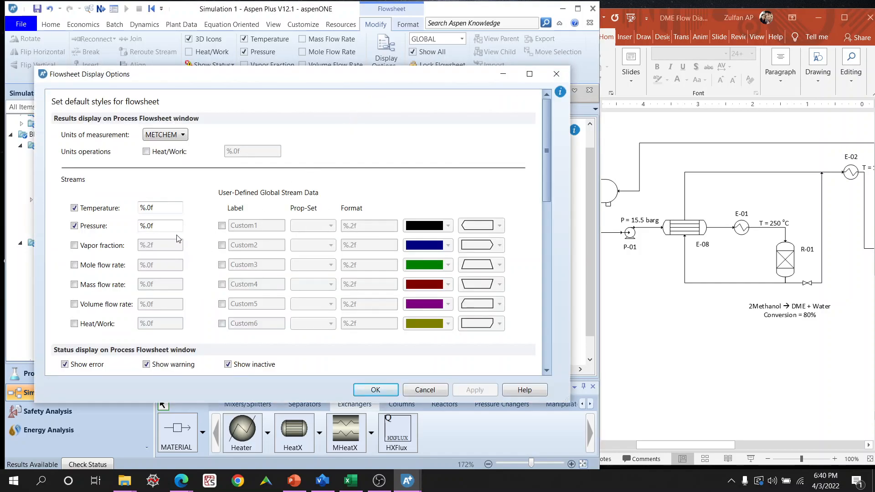
click(148, 226)
text(1)
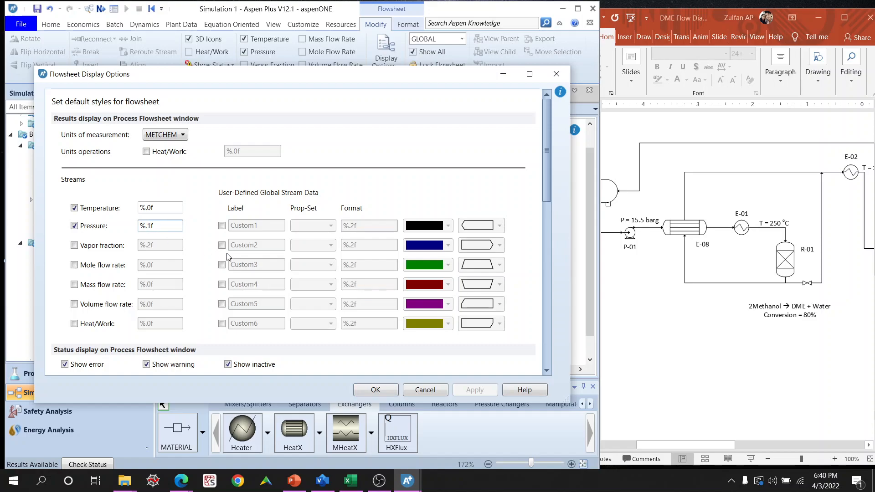
click(374, 391)
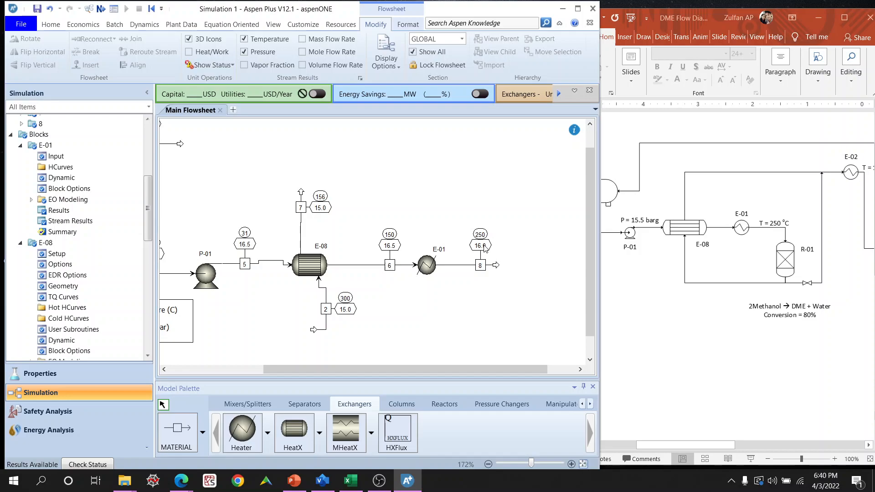
Place an RStoic reactor with a vertical vessel icon downstream of E-01 and connect stream 8 to its inlet.
scroll(574, 373, right, 3)
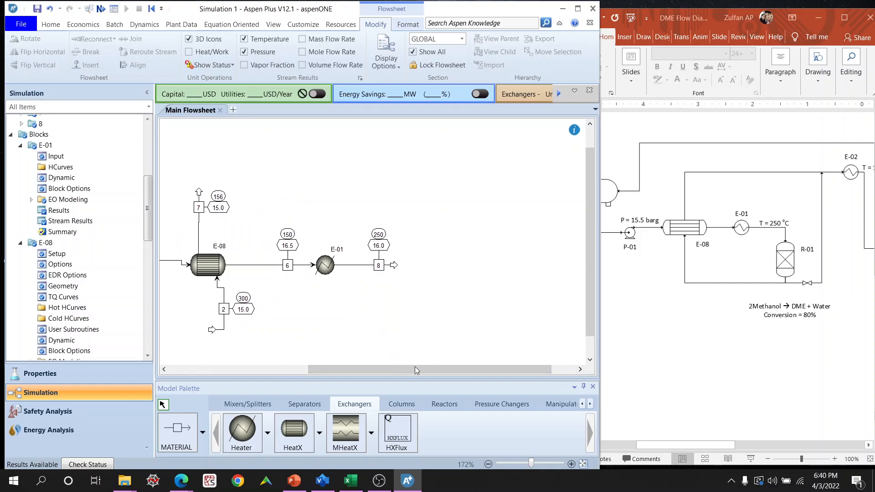
click(440, 404)
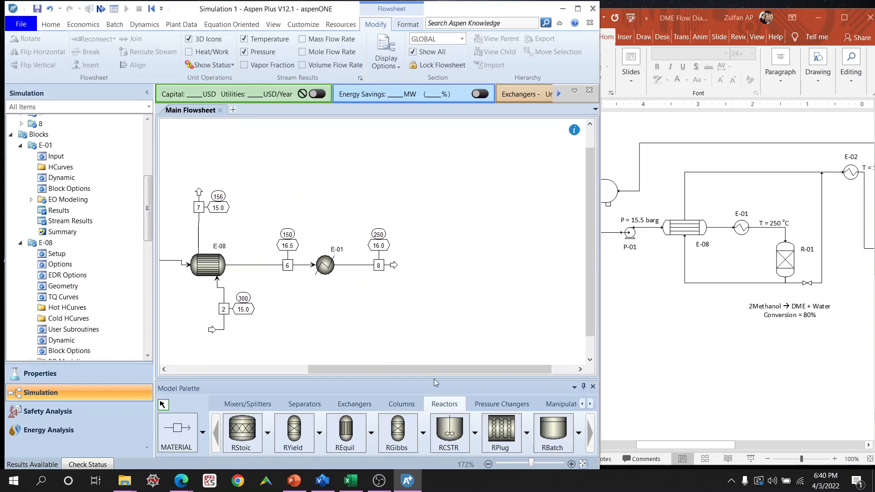
click(267, 432)
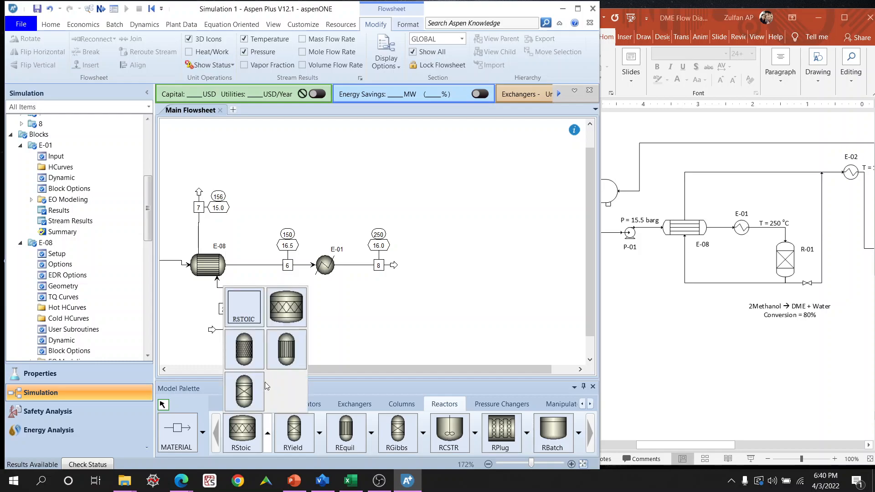
click(249, 356)
click(427, 269)
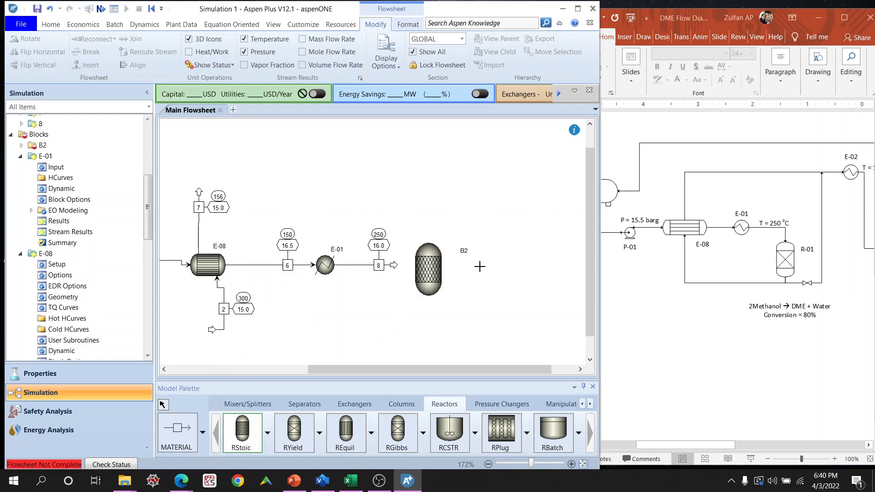
drag(394, 264, 432, 289)
click(413, 256)
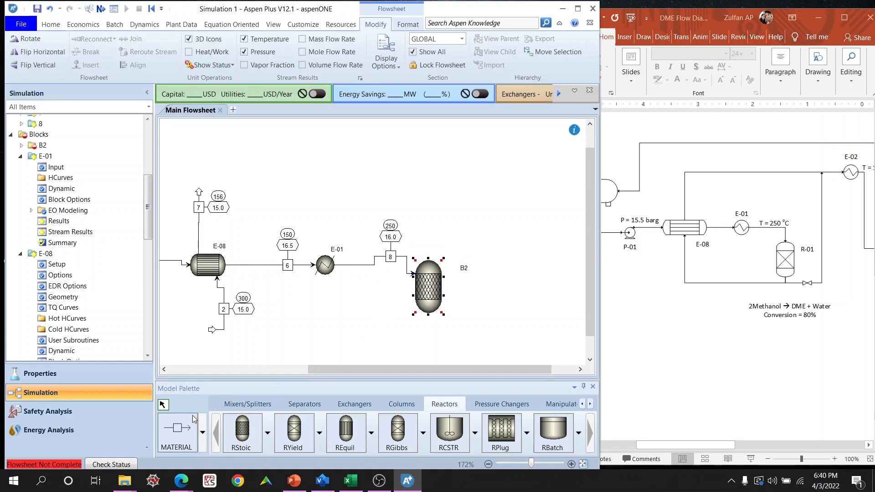
Attach a material product stream to the outlet at the base of reactor B2.
click(179, 427)
click(428, 316)
click(481, 329)
right_click(529, 331)
Rename reactor block B2 as R-01.
right_click(438, 288)
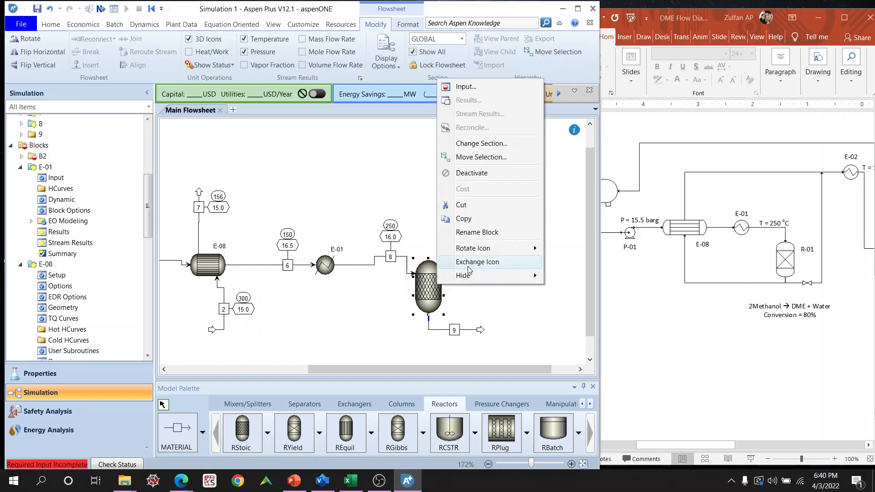
click(484, 241)
text(R-01)
key(Return)
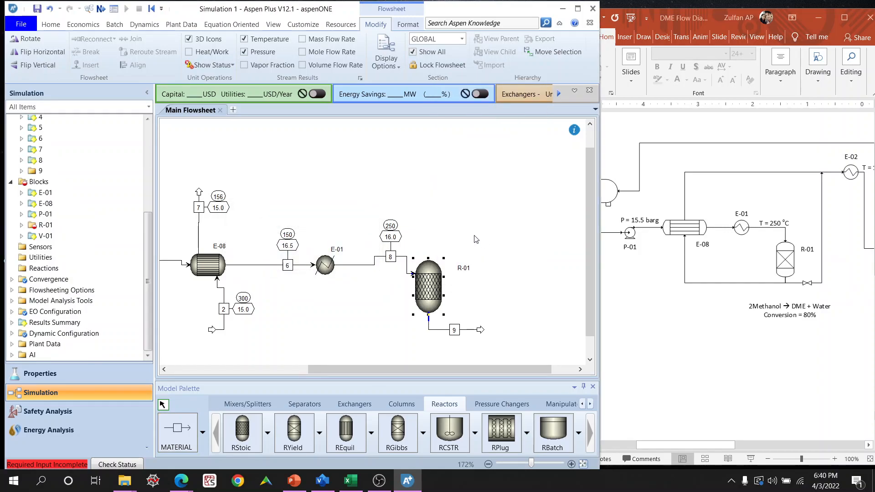
Specify reactor R-01 by pressure and duty, with a duty of 0 Gcal/hr and a pressure of -0.5 bar.
double_click(428, 293)
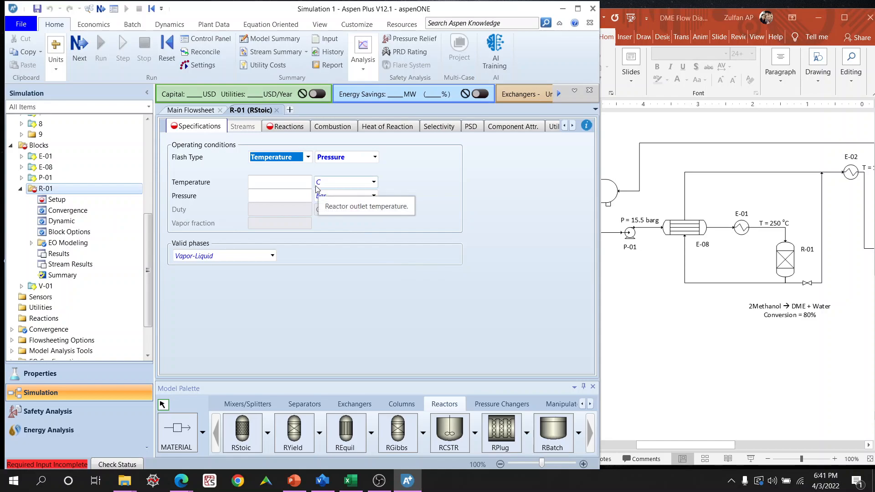
click(308, 156)
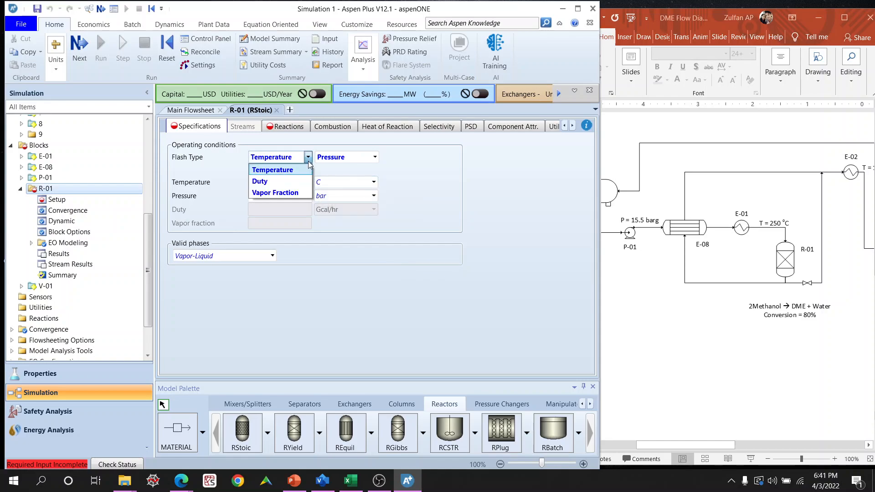
click(300, 181)
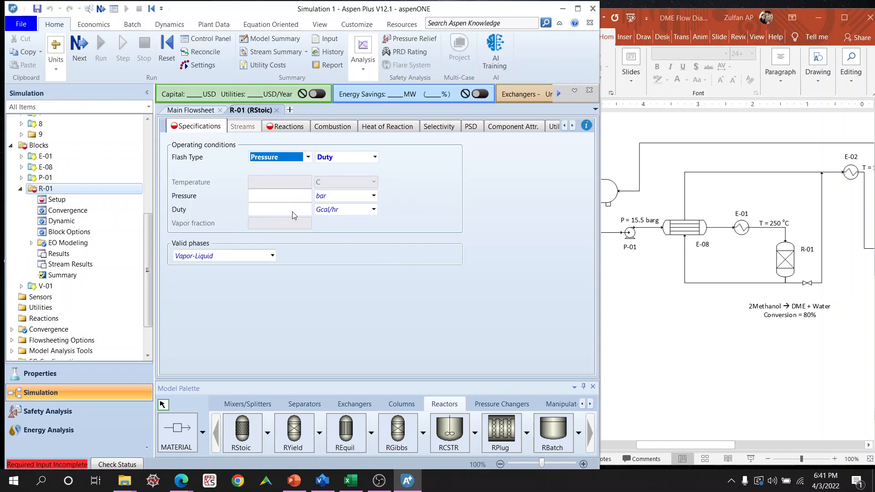
click(293, 210)
text(0)
key(Return)
click(286, 197)
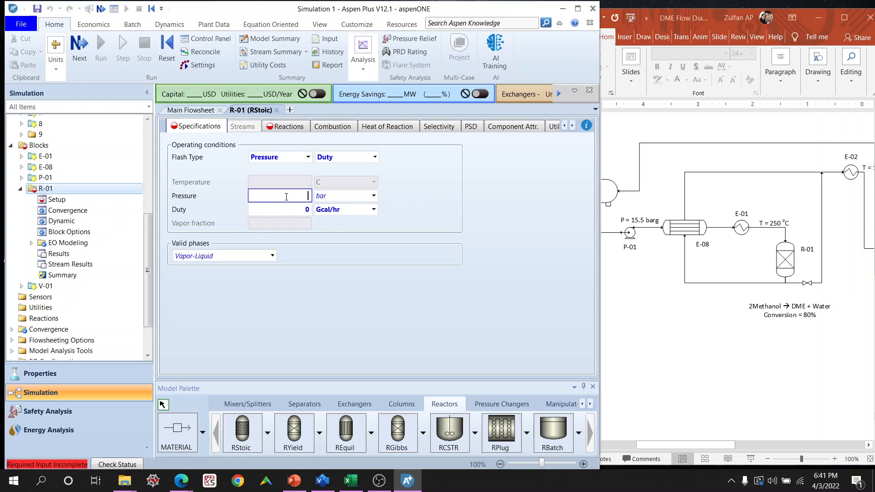
text(-0.5)
key(Return)
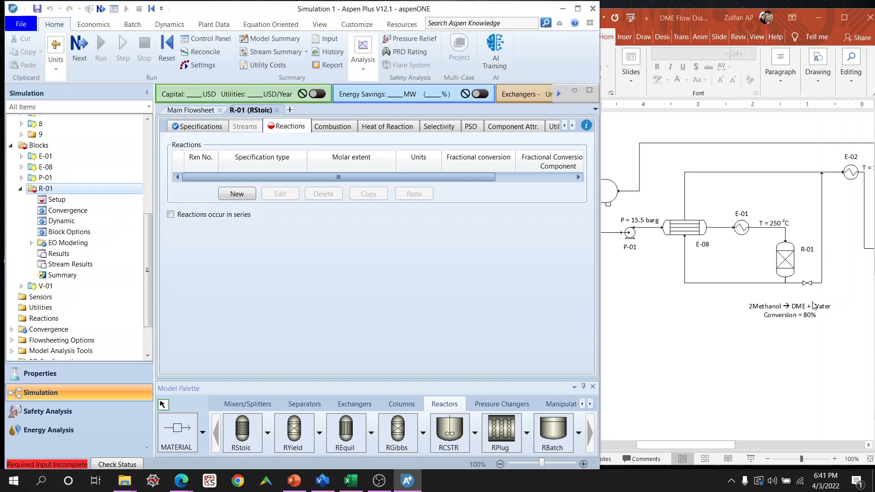
Create a new reaction for R-01 with METHANOL as the reactant and a coefficient of -2.
click(236, 195)
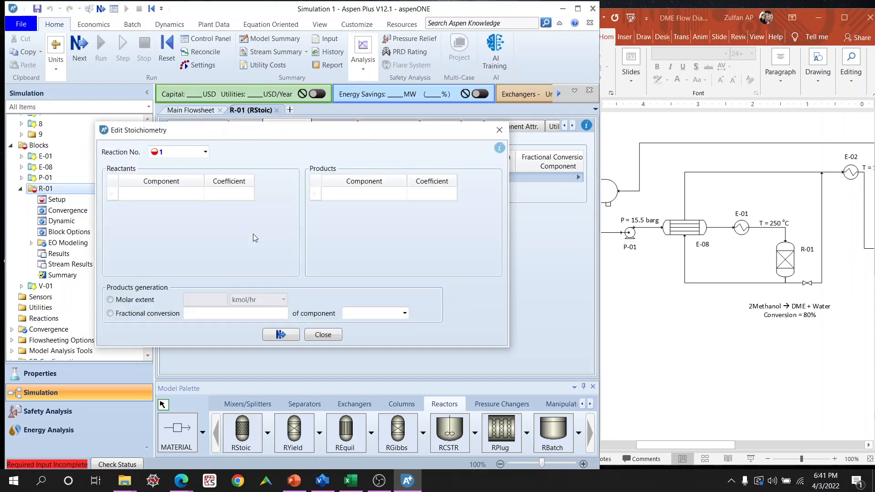
click(198, 195)
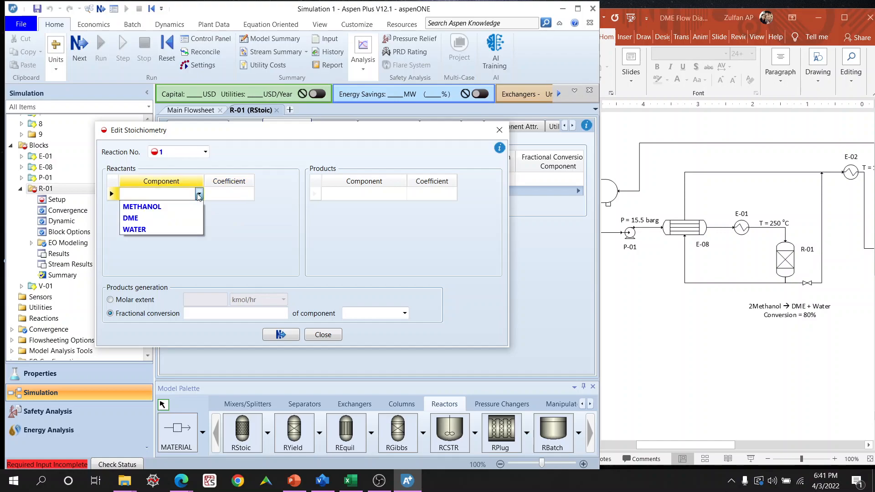
click(182, 205)
click(246, 198)
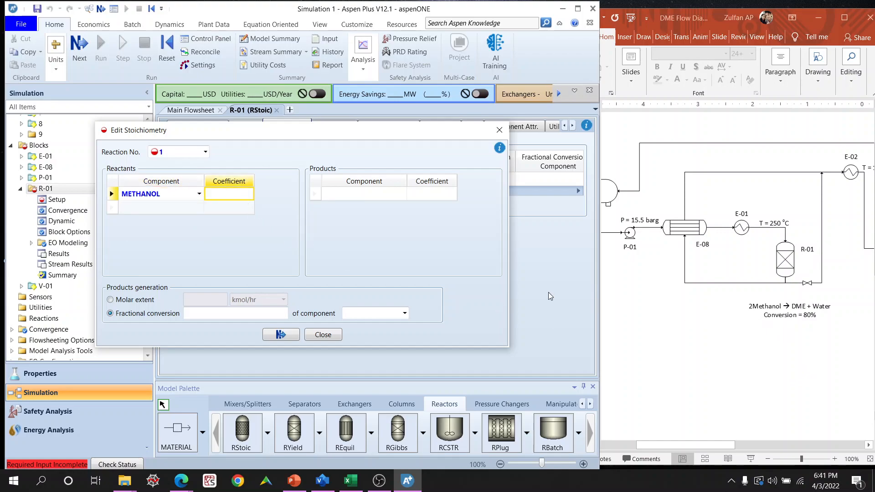
text(-2)
key(Return)
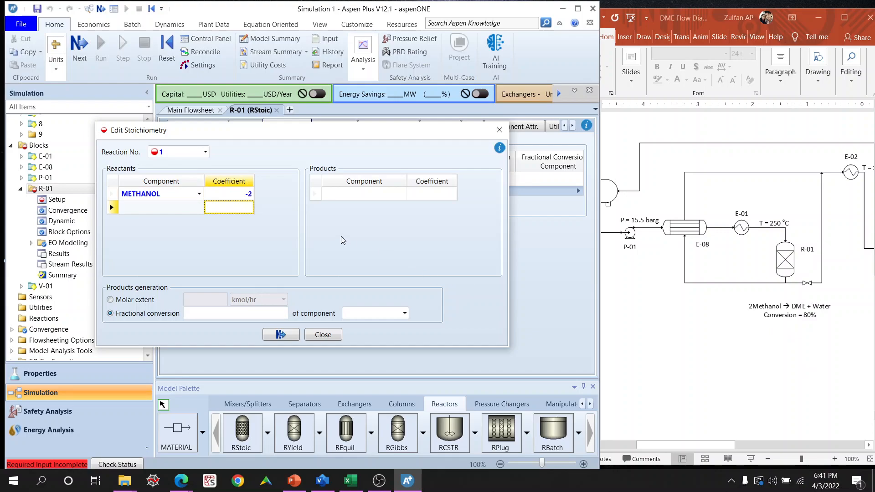
Add DME and WATER as the products of reaction 1, each with a coefficient of 1.
click(387, 194)
click(401, 194)
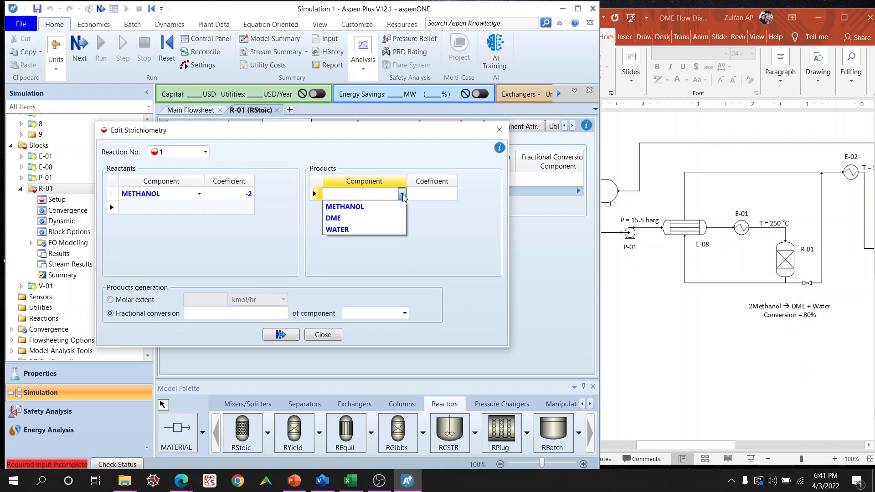
click(333, 218)
click(439, 198)
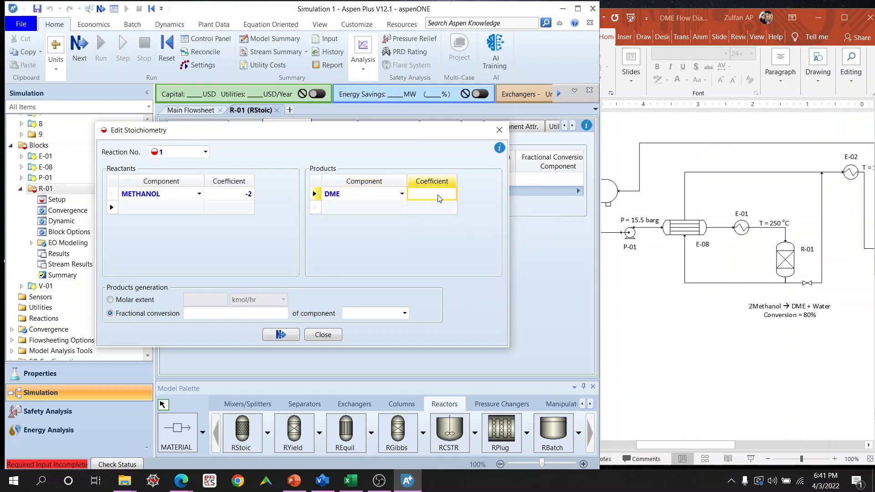
text(1)
key(Return)
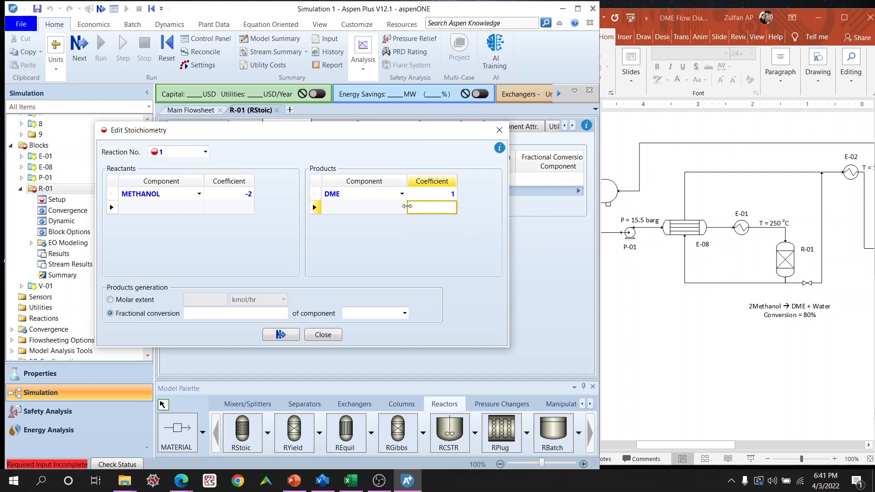
click(401, 208)
click(383, 243)
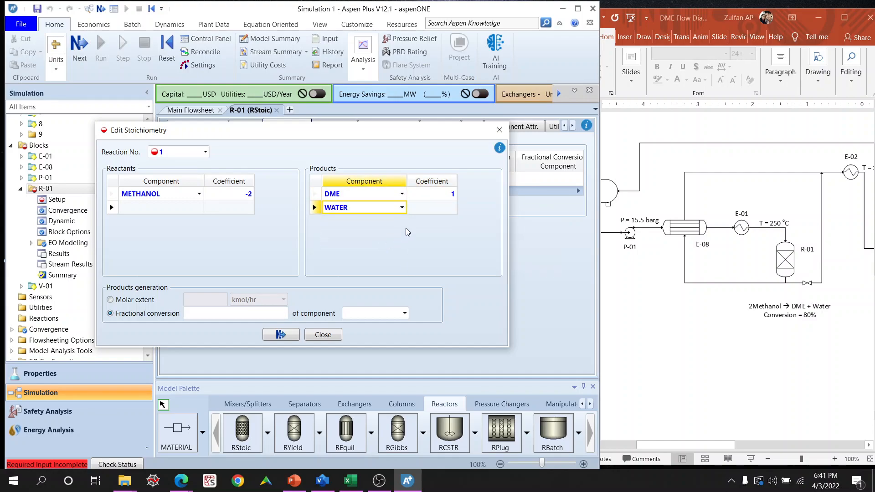
click(435, 208)
text(1)
key(Return)
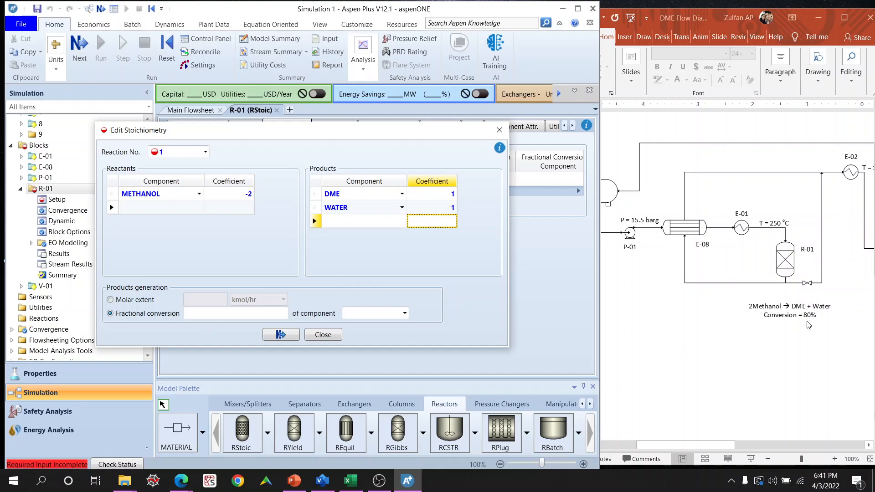
Set reaction 1's fractional conversion to 0.8 of METHANOL and run the simulation.
click(251, 312)
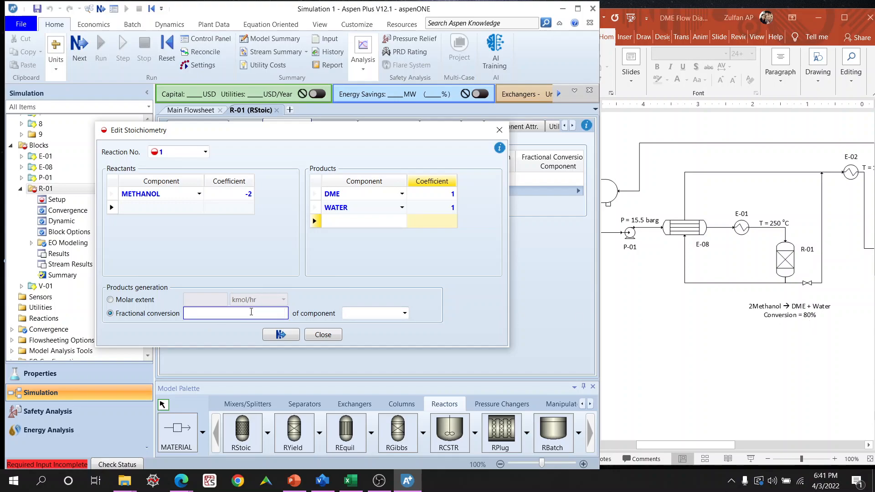
text(0.8)
key(Return)
click(404, 314)
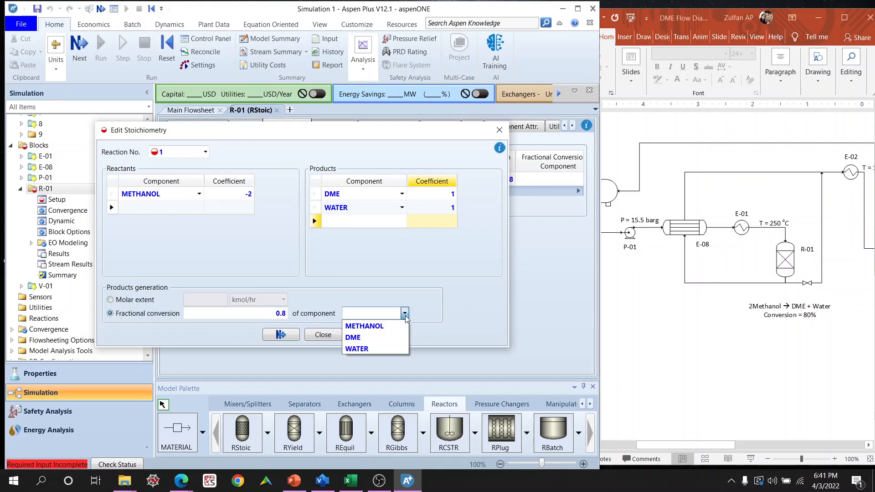
click(364, 326)
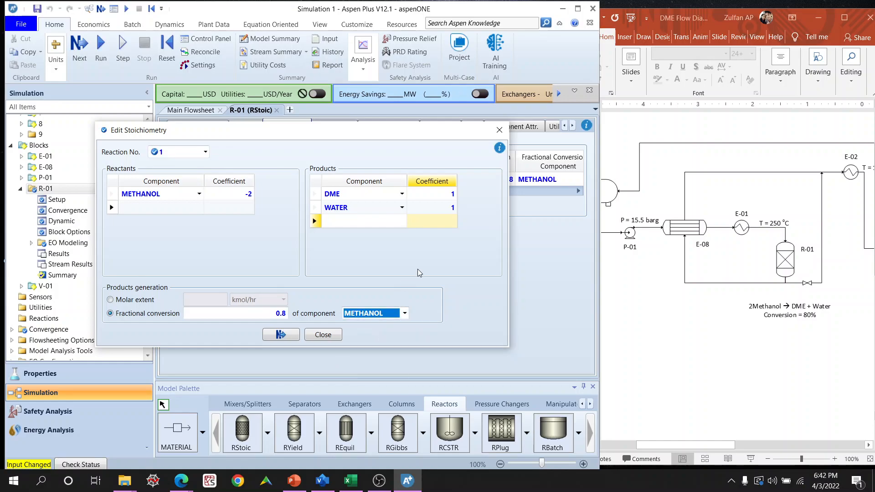
click(286, 334)
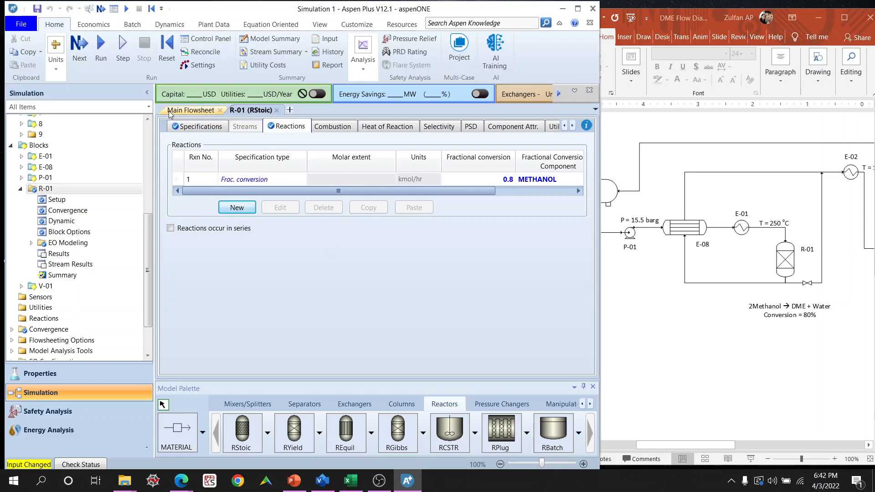
click(99, 49)
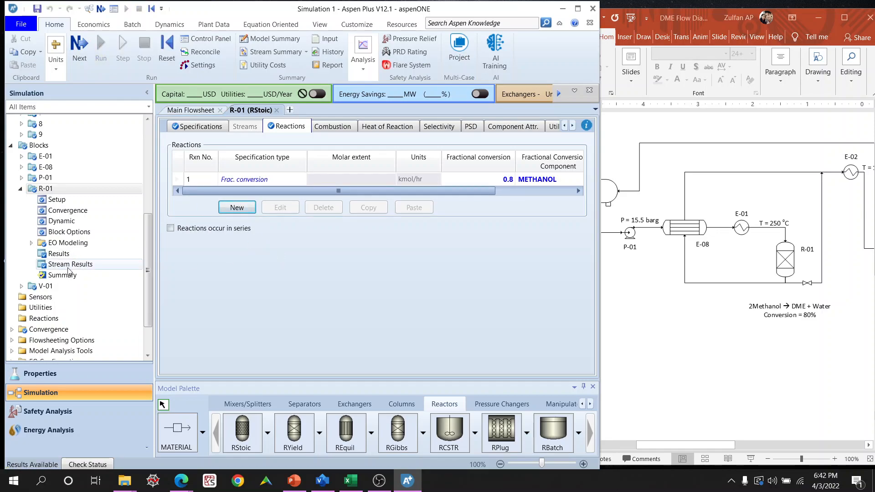
Review R-01's balance results and the component mole flows of its inlet and outlet streams.
click(59, 253)
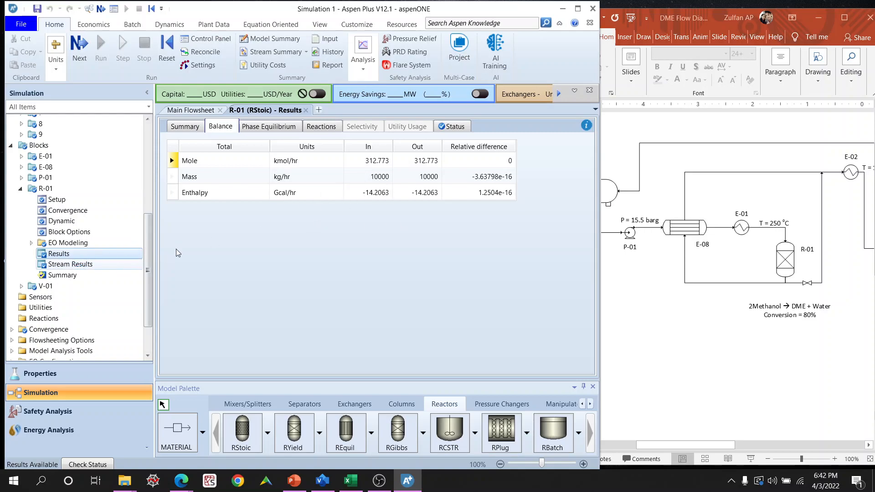
key(Down)
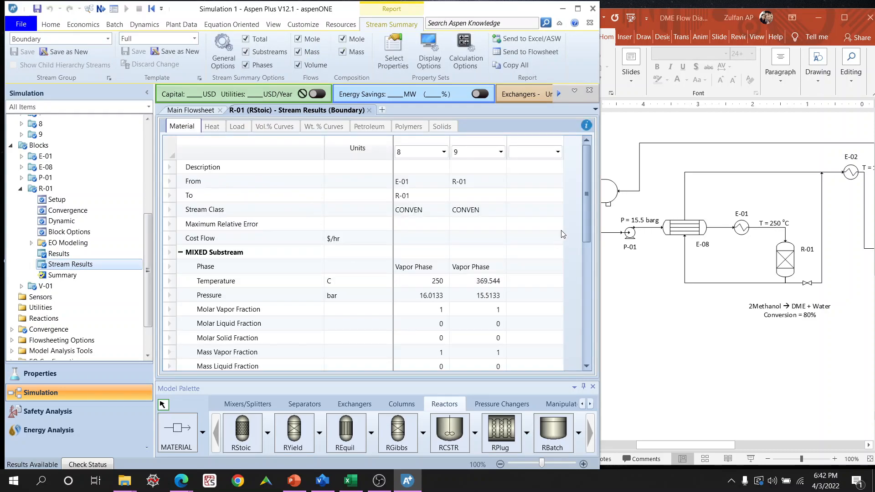
drag(588, 191, 586, 306)
click(191, 280)
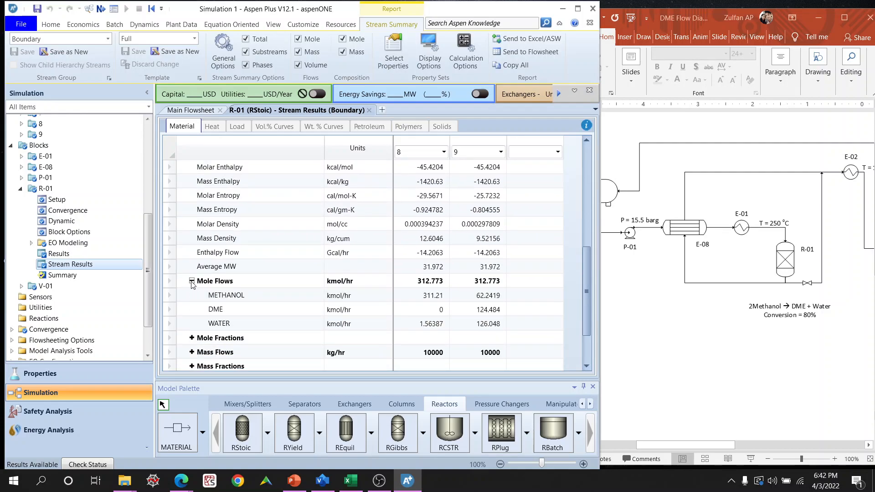
scroll(552, 289, down, 1)
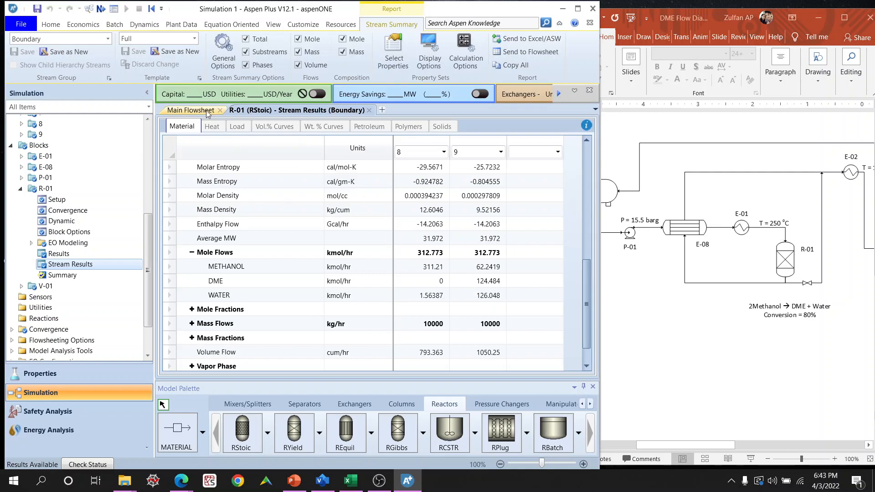
Open the results of feed stream 1 and expand its component mole flows.
click(189, 110)
drag(342, 367, 203, 369)
click(190, 193)
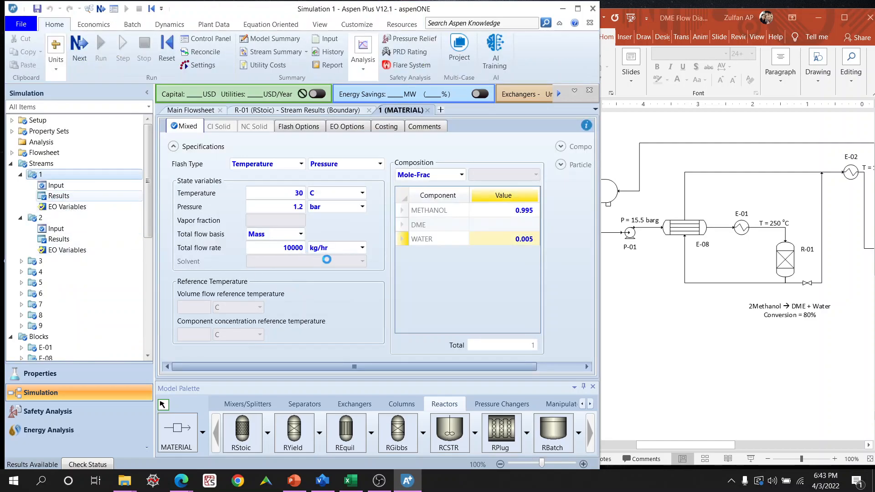
scroll(561, 313, down, 1)
scroll(562, 314, down, 5)
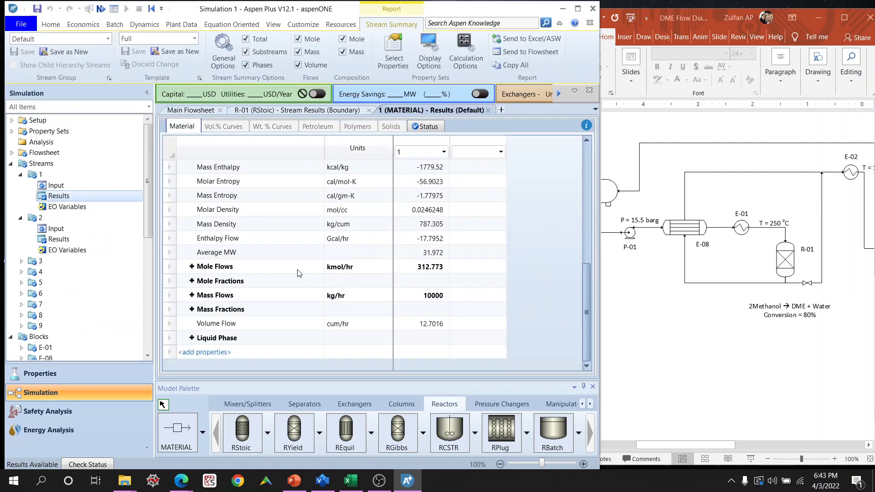
click(192, 268)
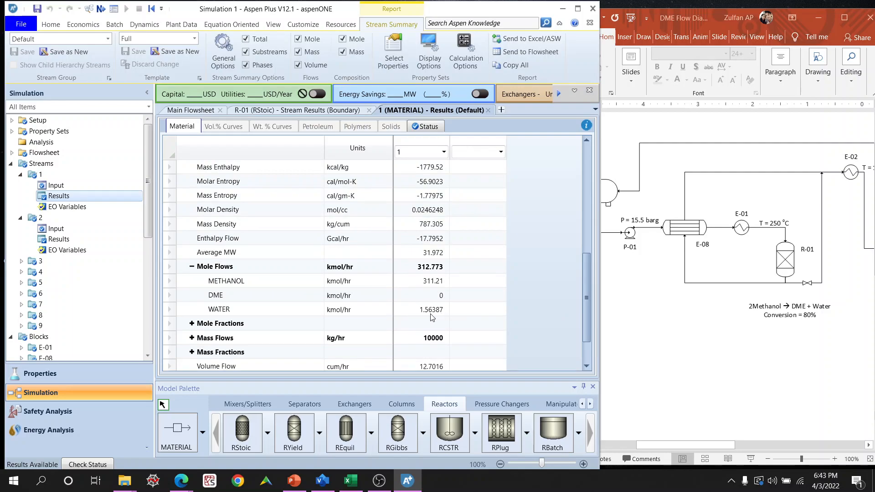
Compare the feed mole flows with R-01's stream results, and close both result sheets.
click(296, 112)
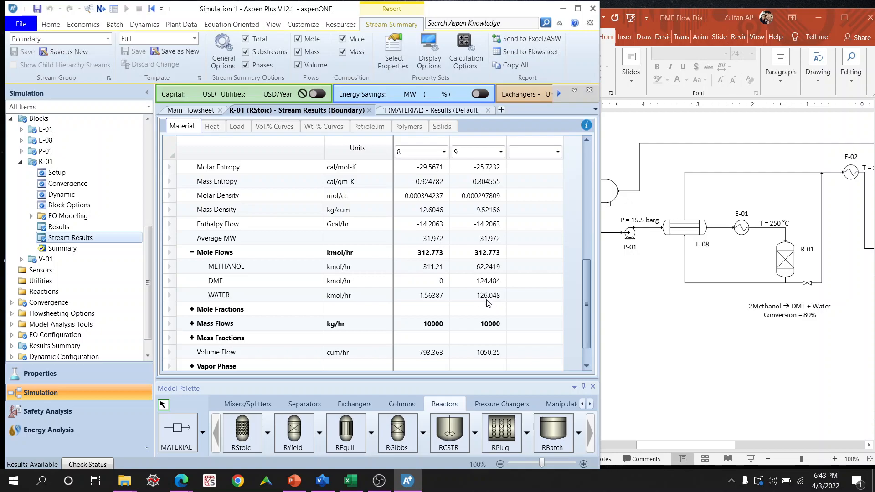
click(369, 110)
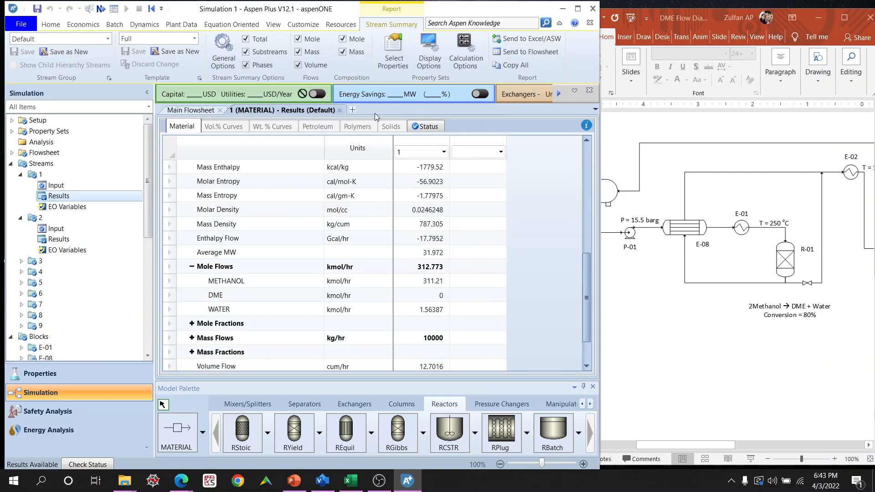
click(339, 110)
Move the temperature and pressure legend farther left beneath vessel V-01 on the flowsheet.
drag(465, 371, 579, 375)
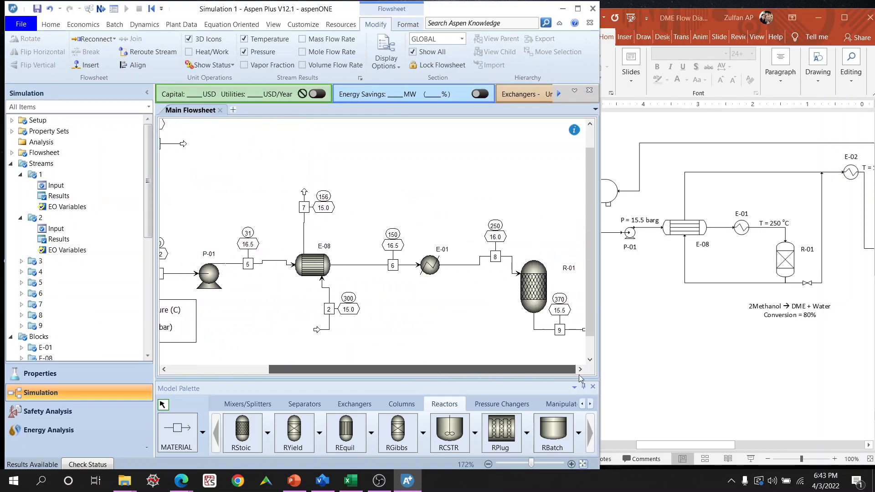
click(580, 370)
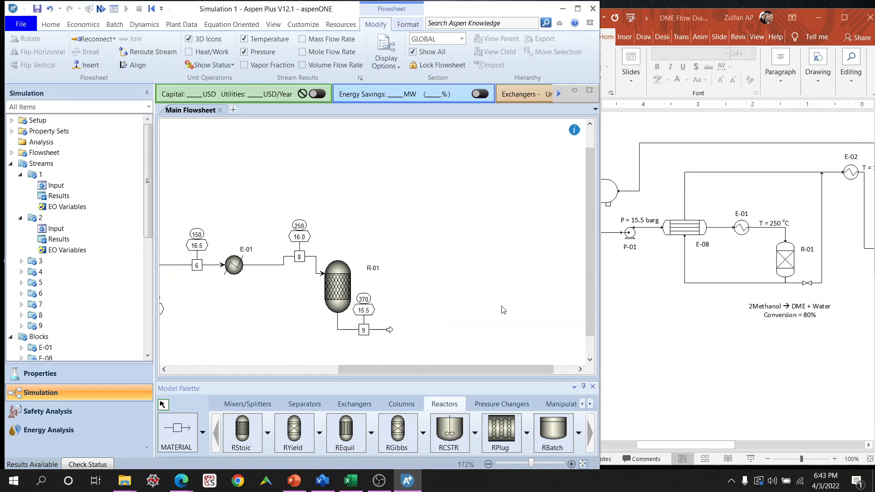
scroll(483, 293, down, 1)
click(477, 289)
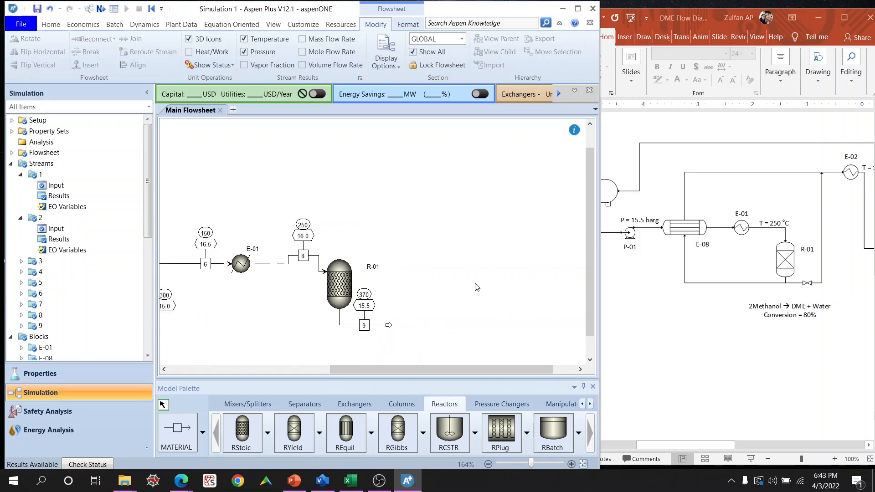
drag(590, 203, 591, 223)
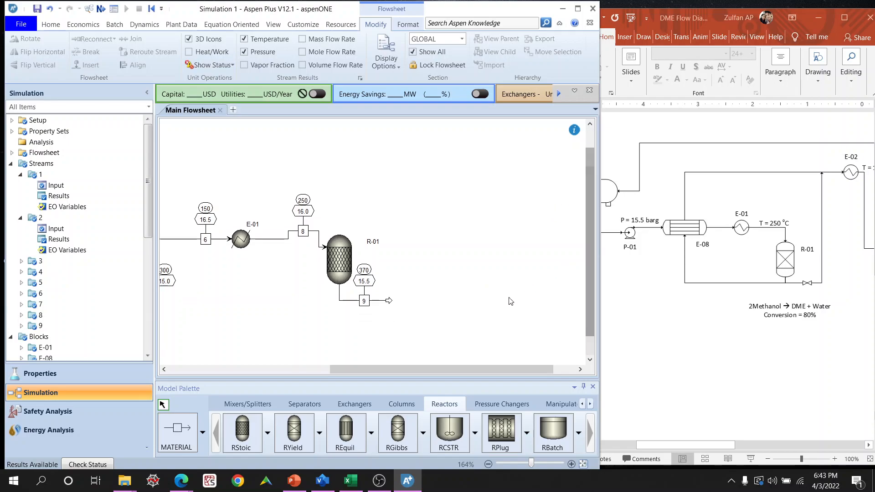
drag(479, 371, 416, 365)
scroll(376, 306, down, 5)
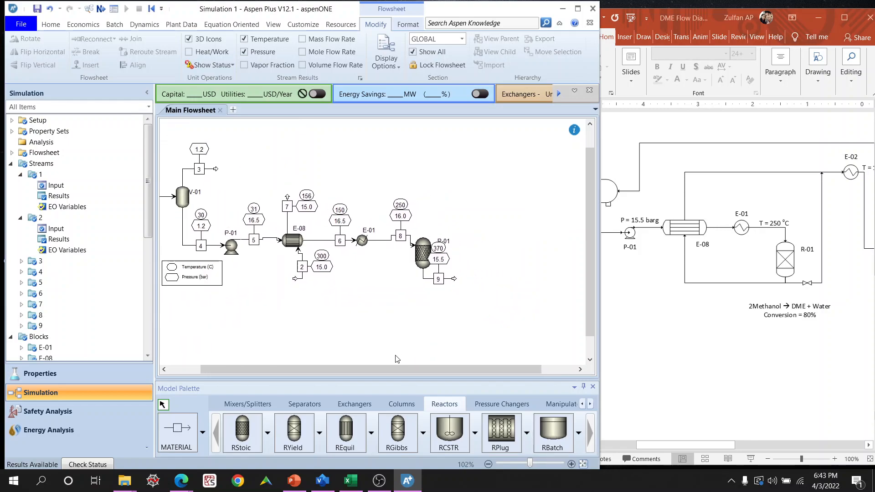
drag(396, 369, 364, 357)
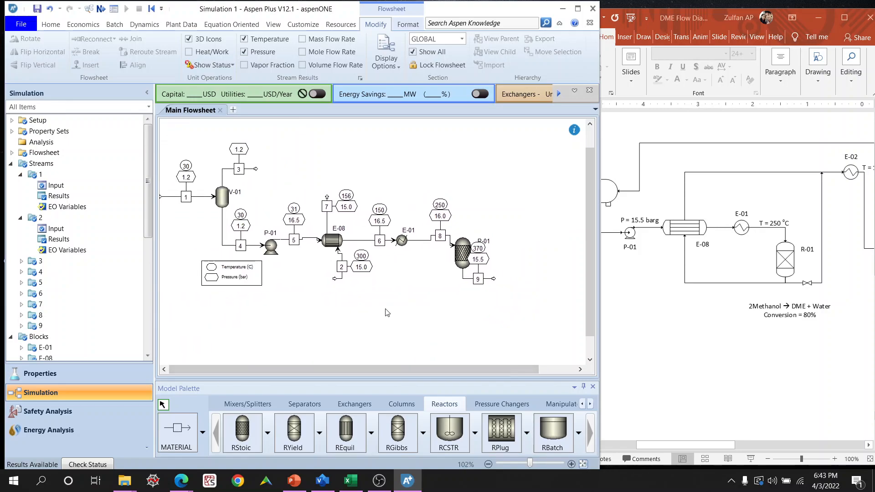
drag(242, 283, 211, 284)
click(483, 301)
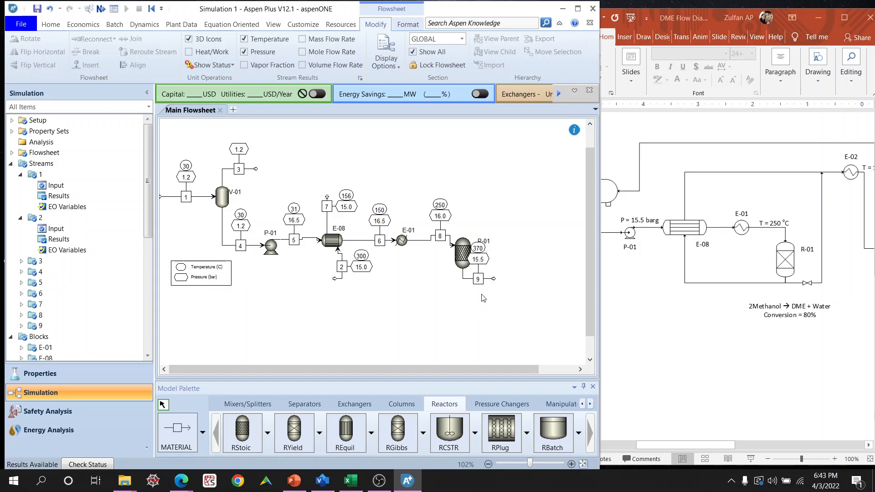
Place an FSplit block after reactor R-01 and connect stream 9 to its inlet.
click(247, 403)
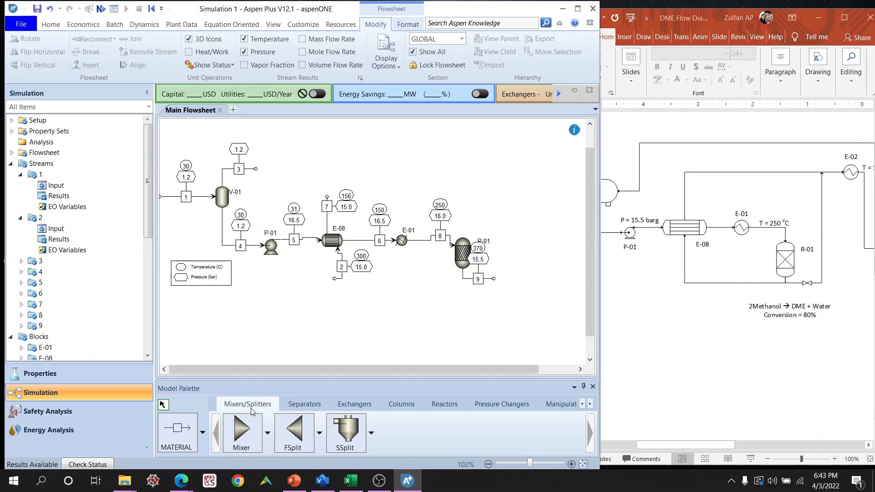
click(300, 346)
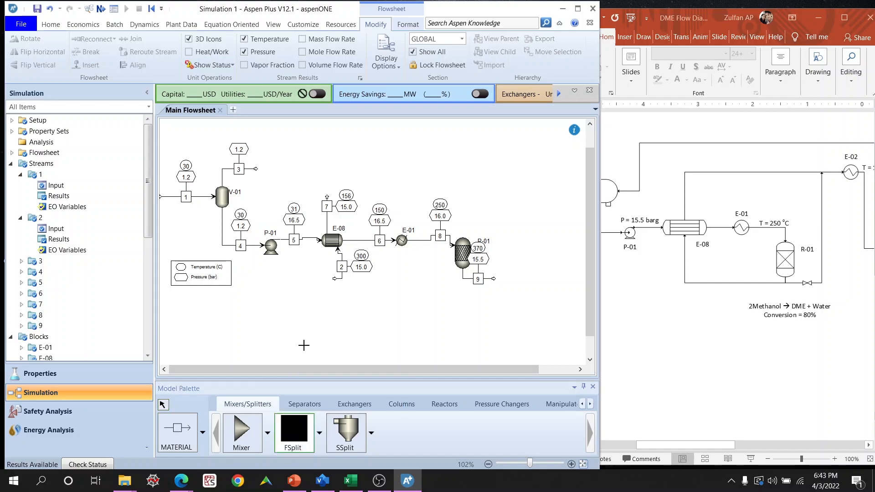
click(506, 279)
right_click(537, 264)
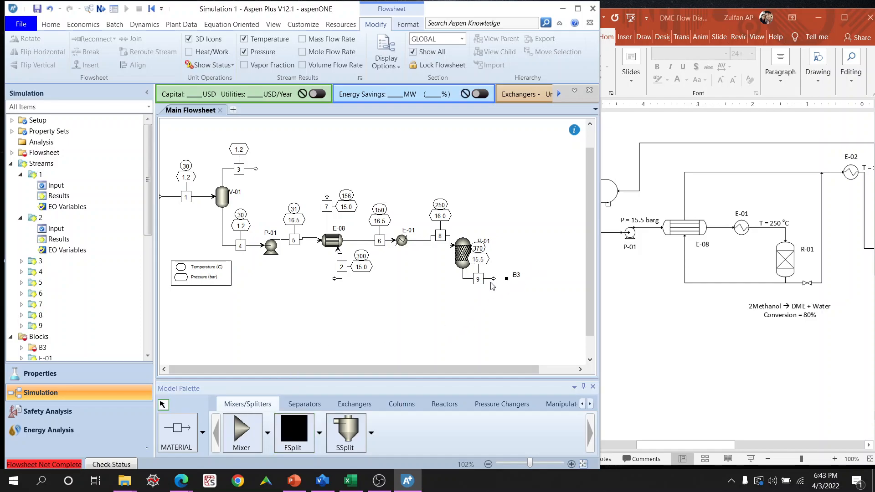
drag(494, 278, 504, 278)
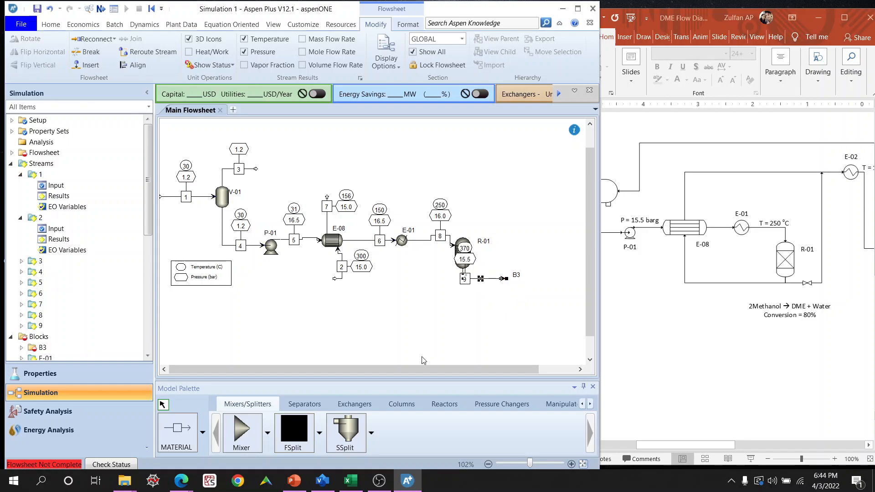
Draw two material outlet streams from the splitter, one running upward and one running downward.
click(176, 431)
click(513, 276)
click(514, 208)
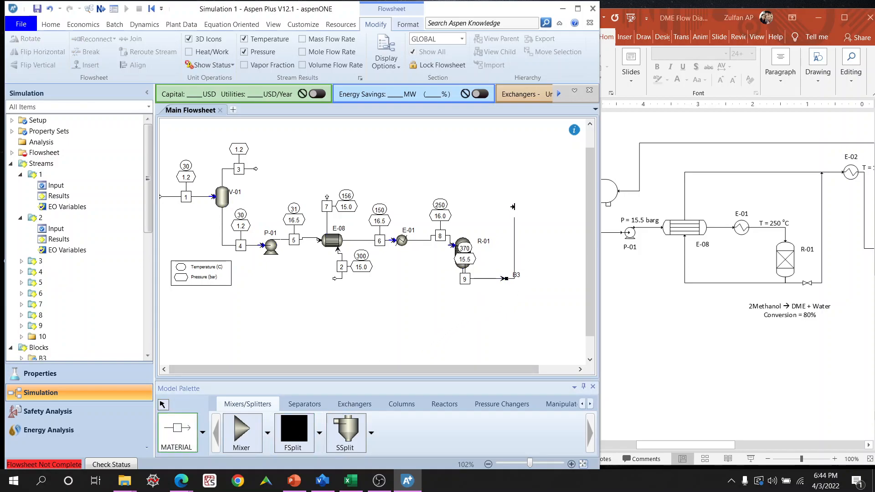
click(513, 279)
click(526, 327)
right_click(562, 309)
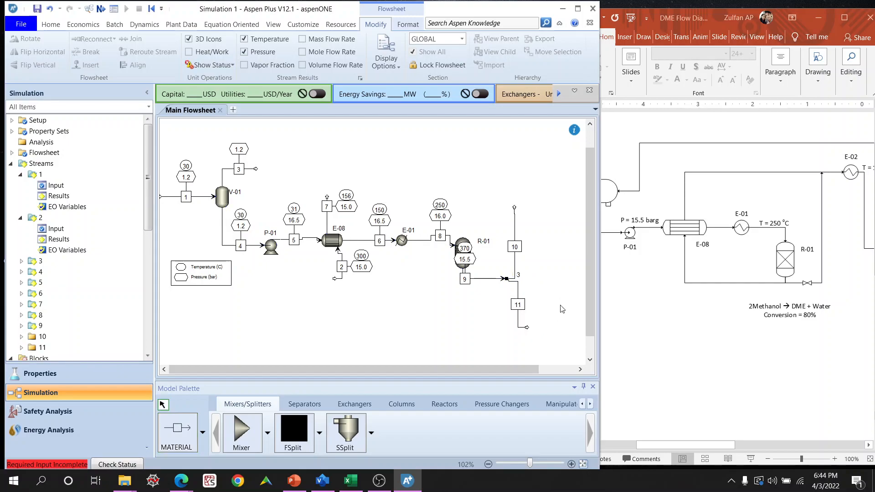
Open the flow split specifications of the splitter after R-01.
click(507, 279)
double_click(507, 280)
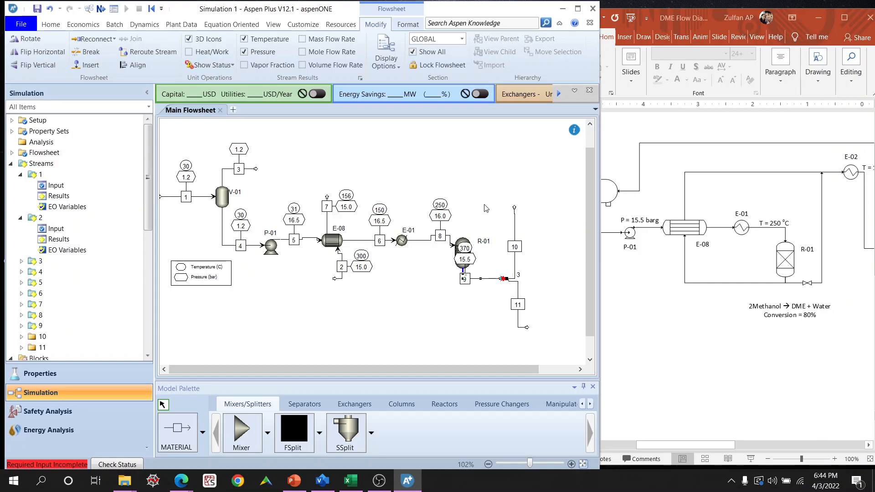
click(541, 282)
scroll(542, 282, up, 1)
click(524, 285)
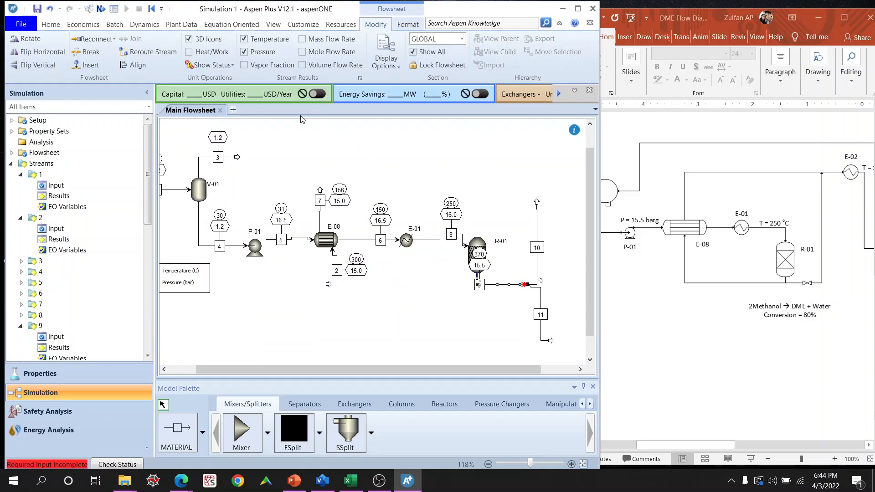
click(280, 111)
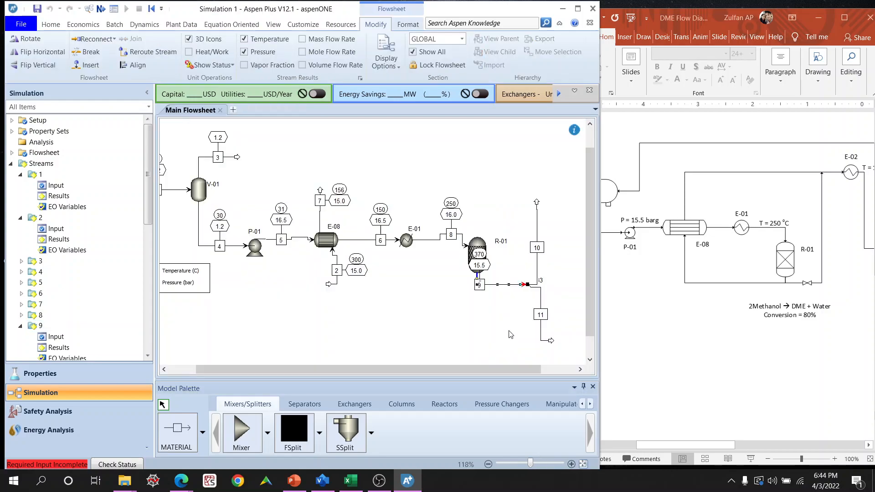
click(518, 367)
scroll(505, 306, up, 5)
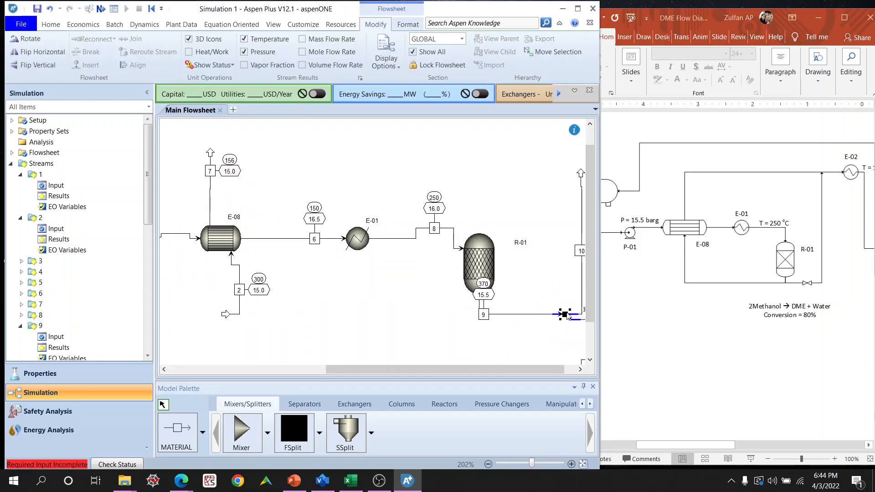
double_click(566, 314)
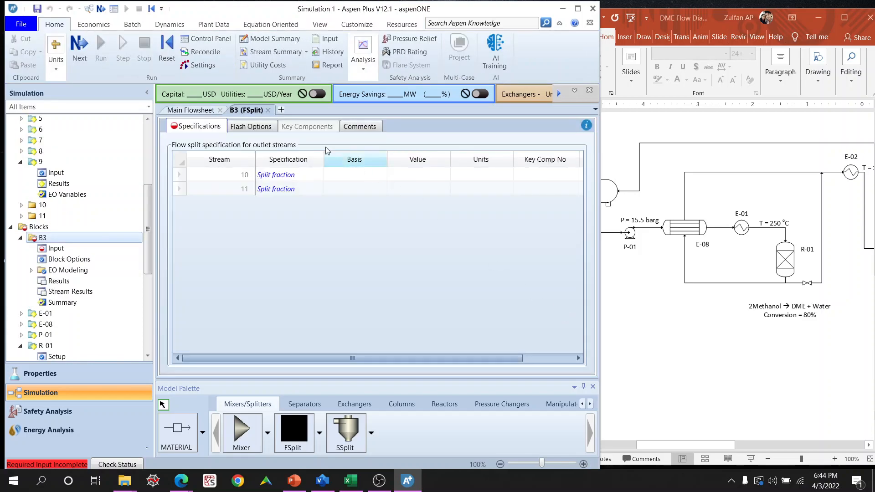
Check on the flowsheet where the splitter's outlet streams 10 and 11 run.
click(208, 110)
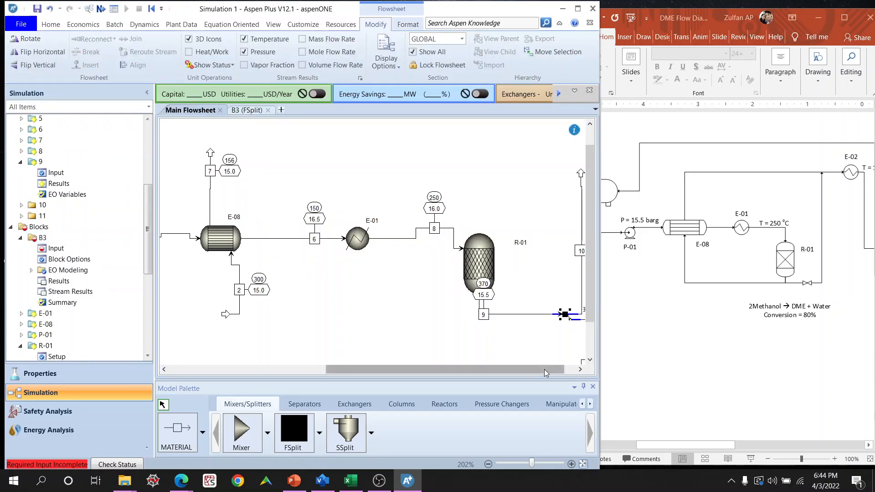
drag(444, 369, 455, 369)
drag(588, 287, 589, 321)
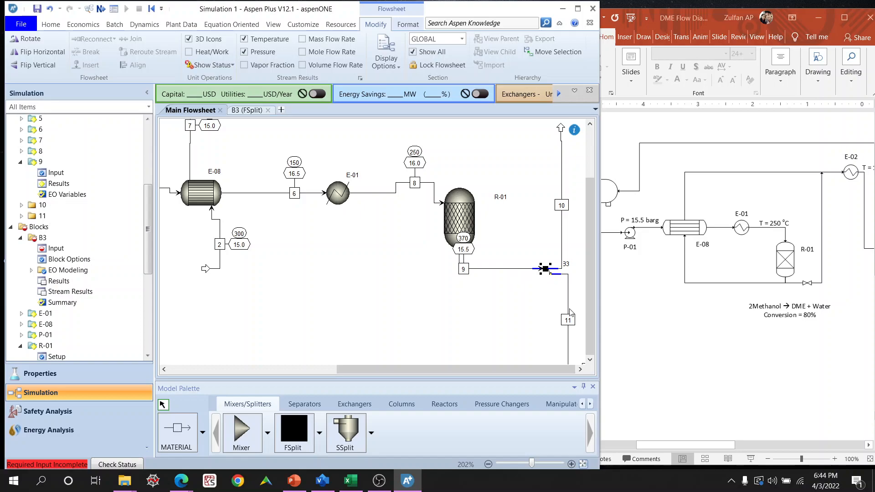
Examine the split fraction basis fields for outlet streams 10 and 11 in the splitter's specifications.
click(251, 111)
click(358, 191)
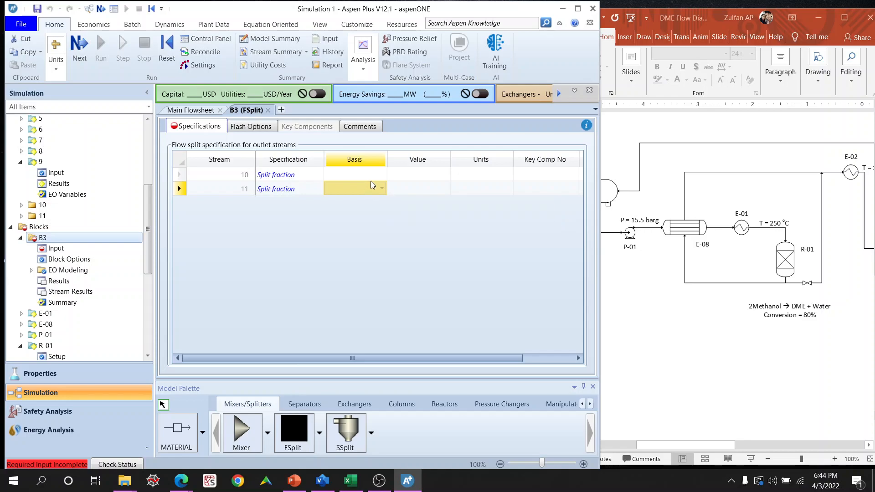
click(348, 175)
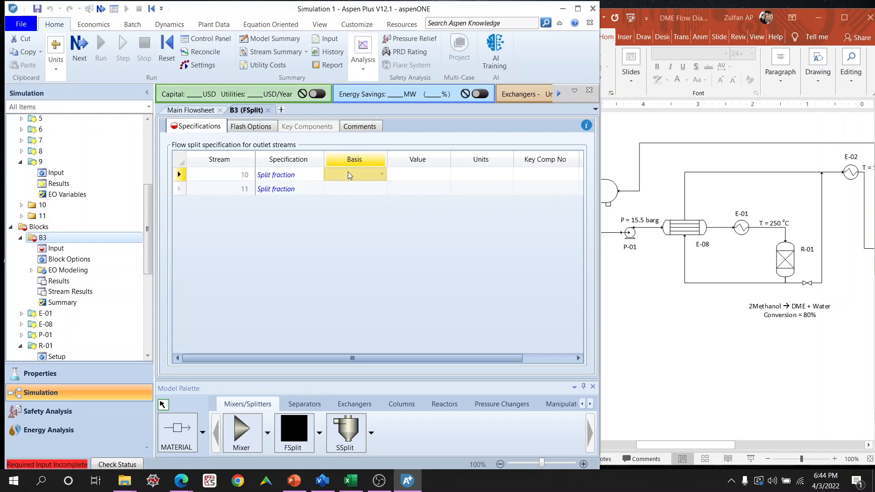
click(356, 188)
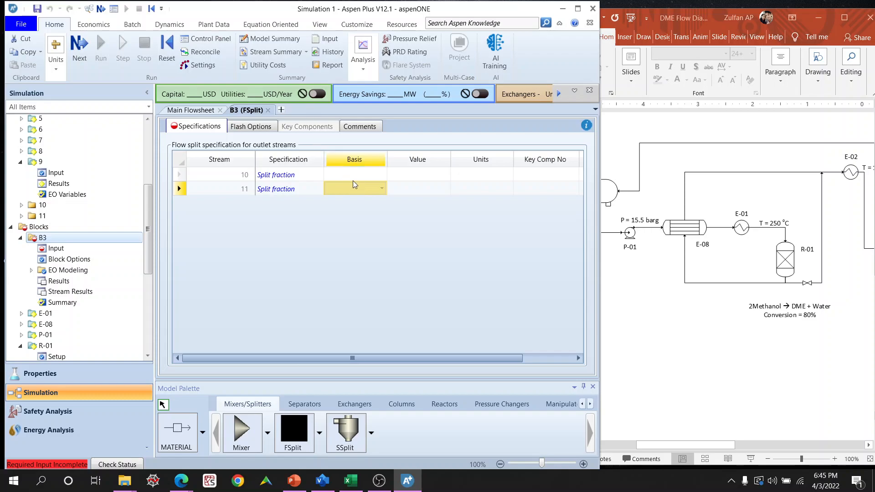
click(355, 177)
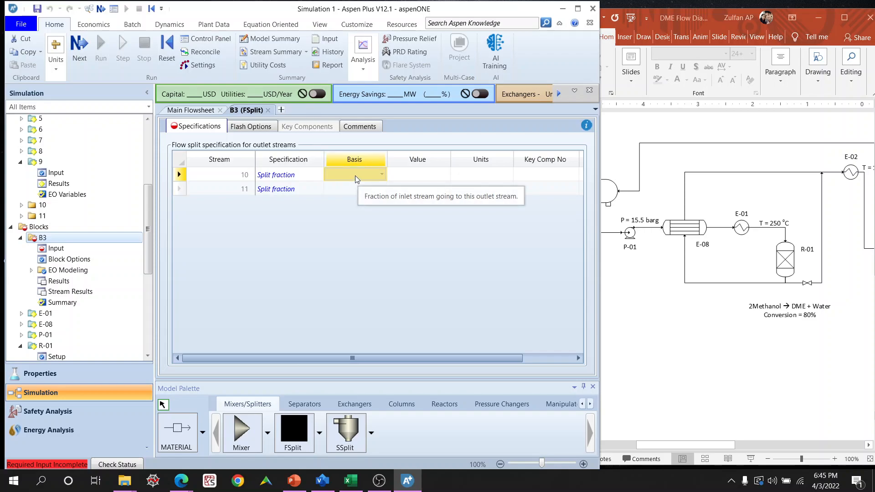
key(Down)
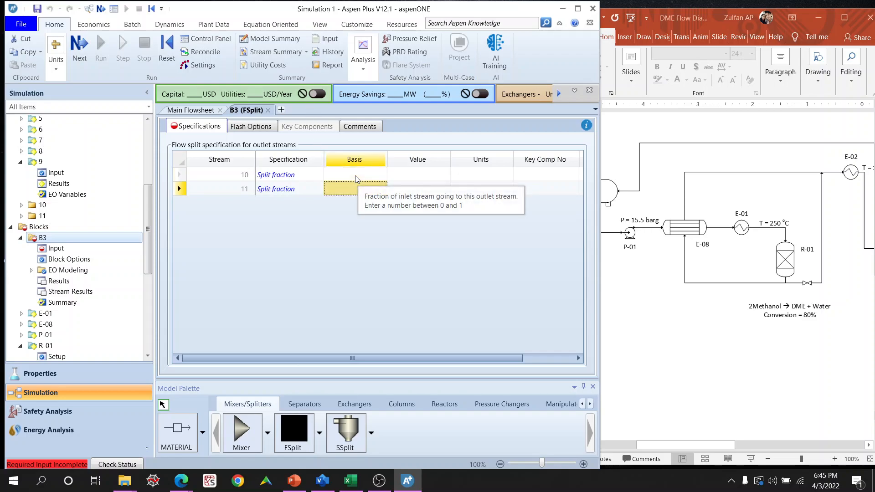
click(255, 127)
click(209, 126)
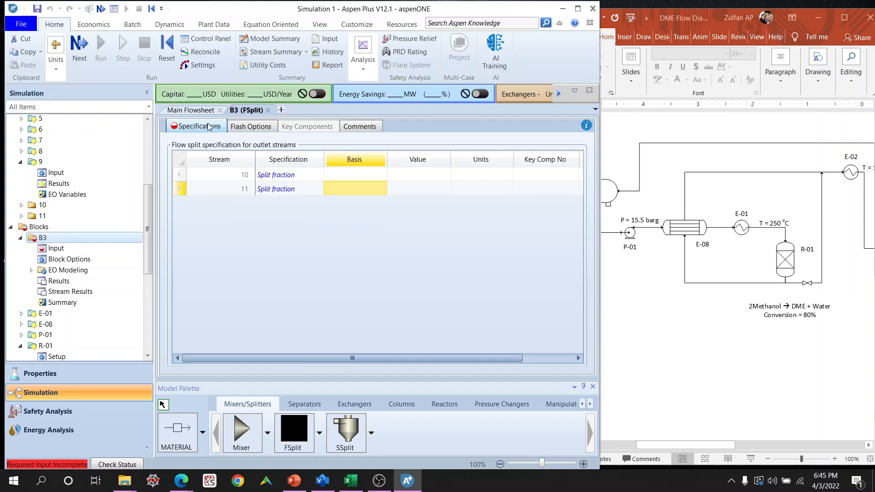
Recheck outlet streams 10 and 11 on the flowsheet and reopen the splitter's flow split specifications.
click(210, 111)
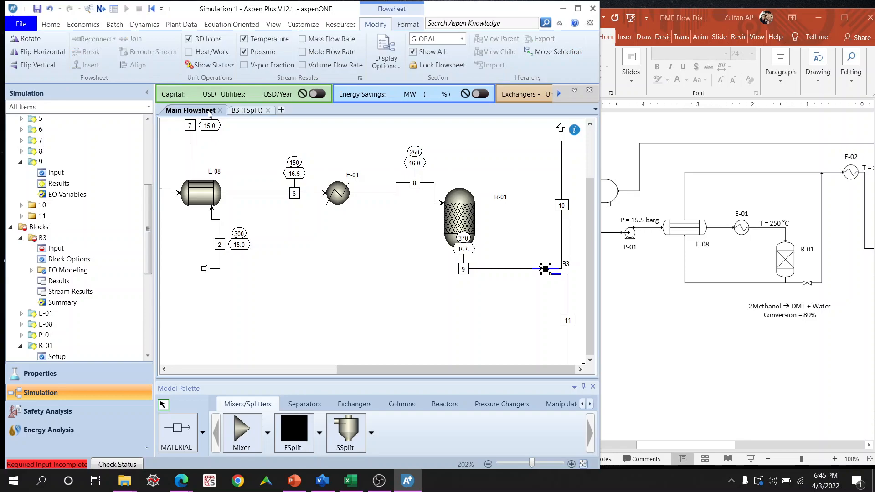
click(580, 370)
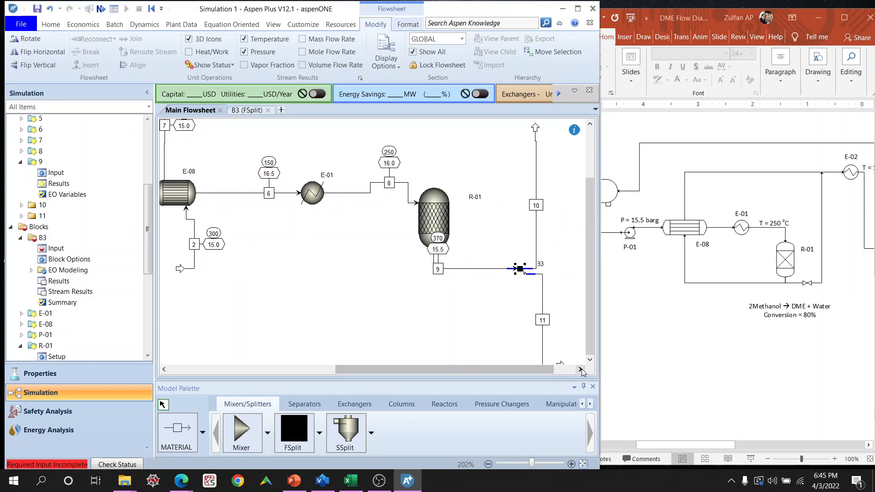
click(498, 271)
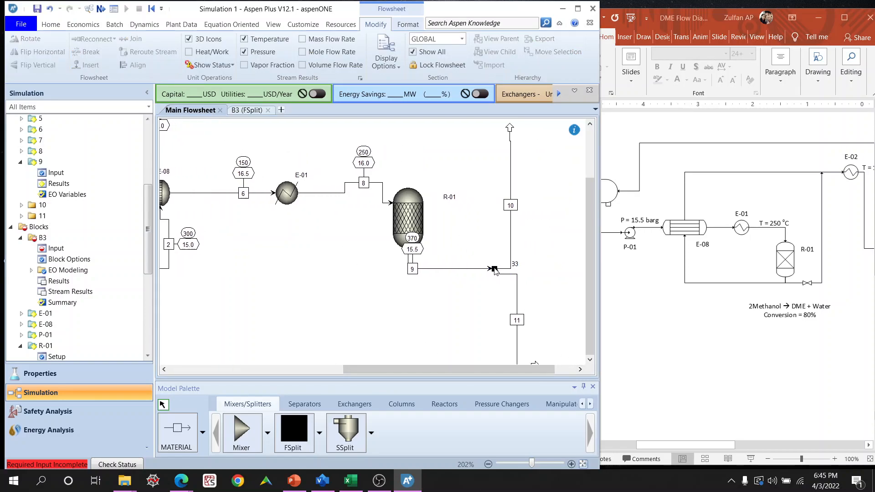
double_click(494, 270)
Enter a split fraction of 0.1 for stream 10 and clear it again.
click(363, 178)
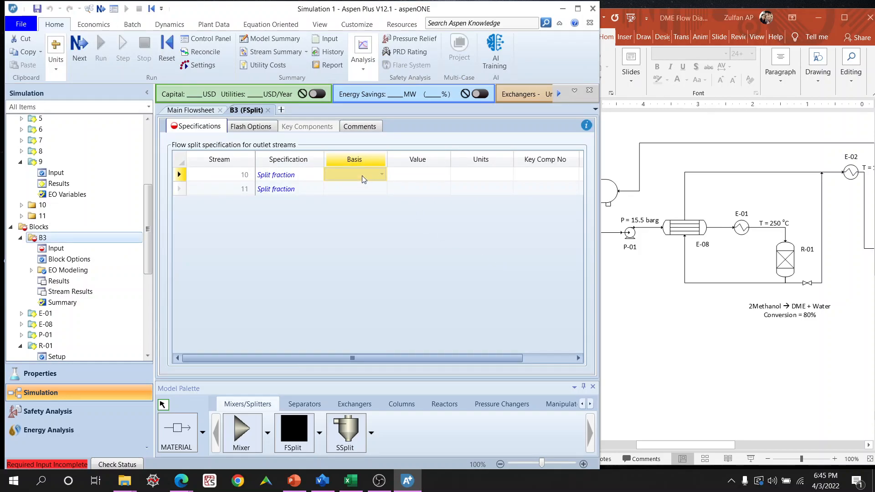
click(430, 181)
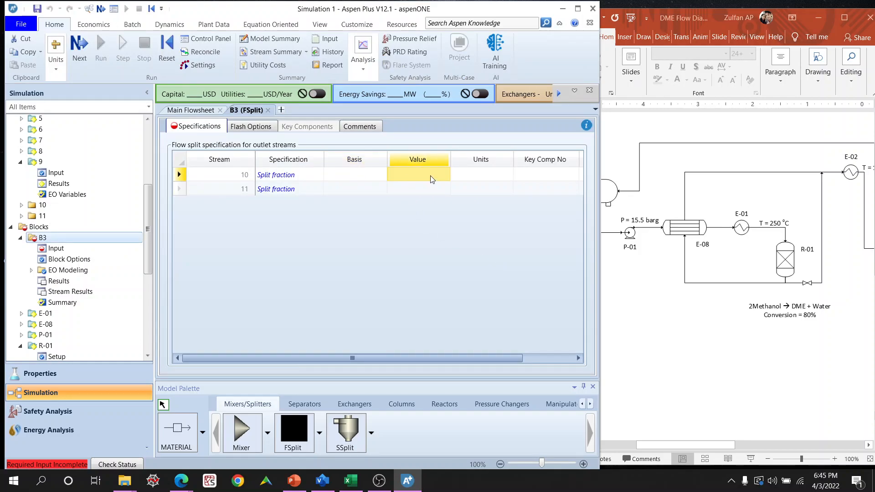
text(0.1)
key(Return)
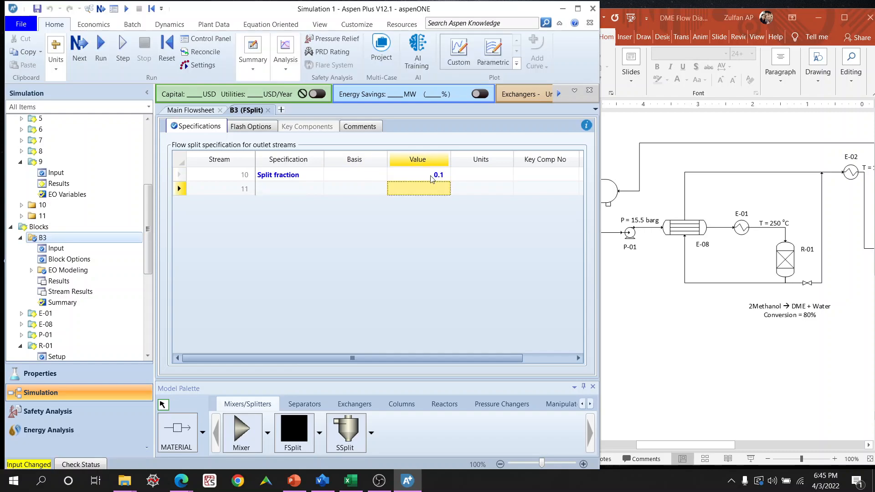
click(429, 176)
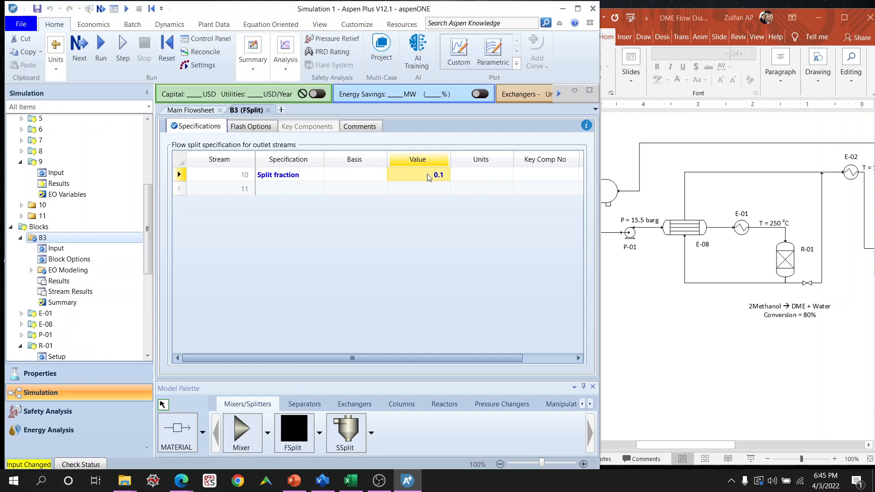
key(Delete)
Set the splitter's split fraction for outlet stream 11 to 0.9.
key(Down)
text(0.9)
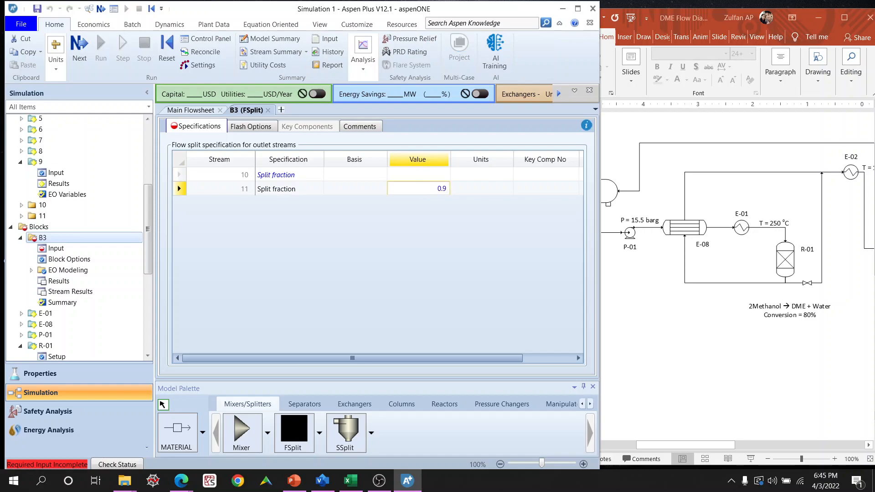
key(Return)
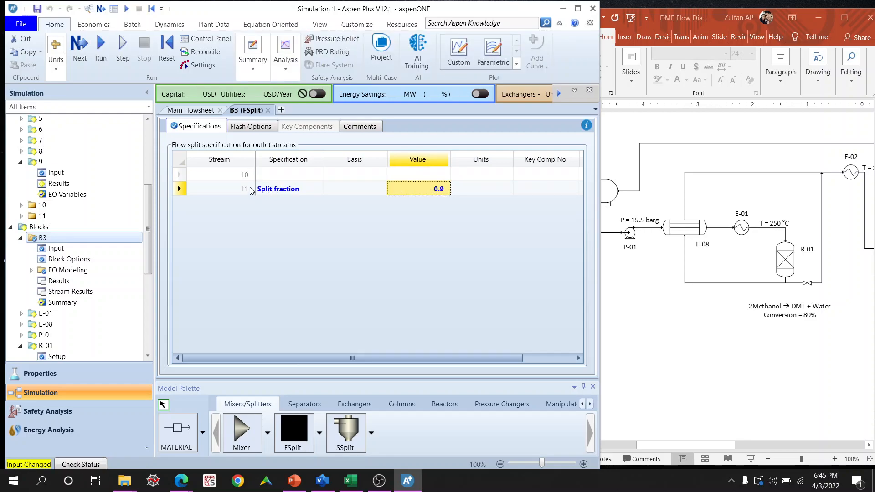
Close the splitter's specifications and run the simulation from the main flowsheet.
click(205, 110)
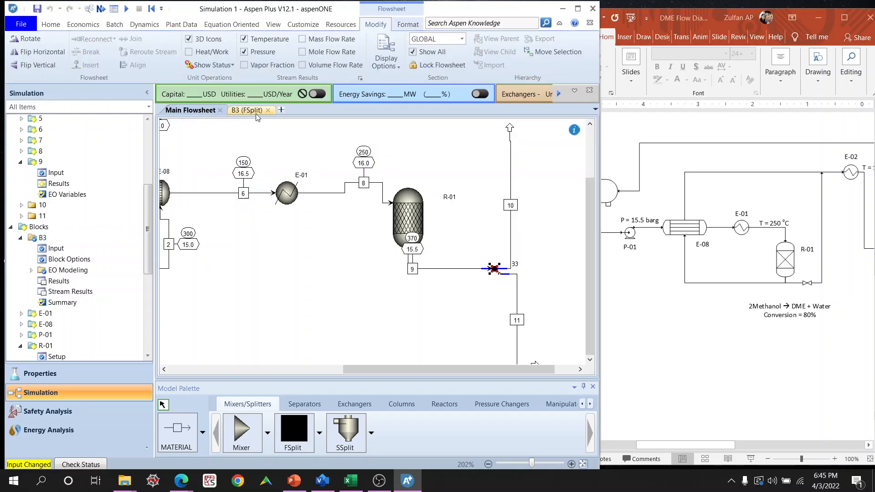
click(268, 109)
click(126, 9)
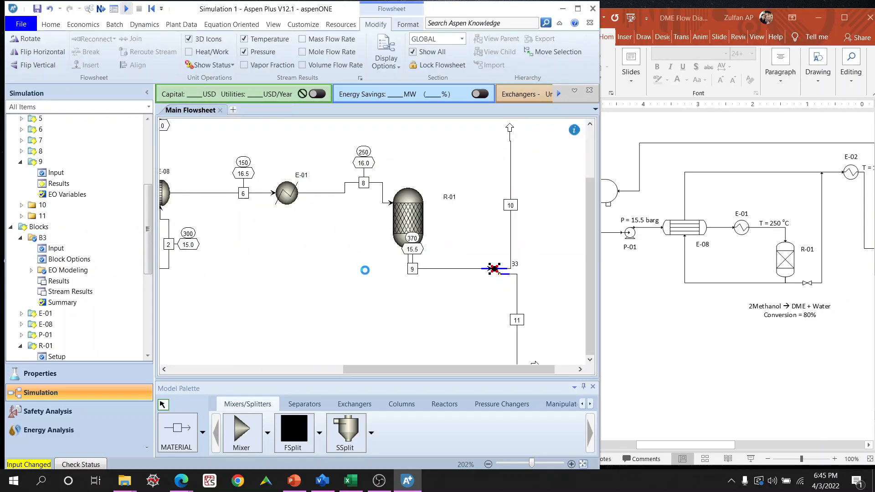
click(469, 311)
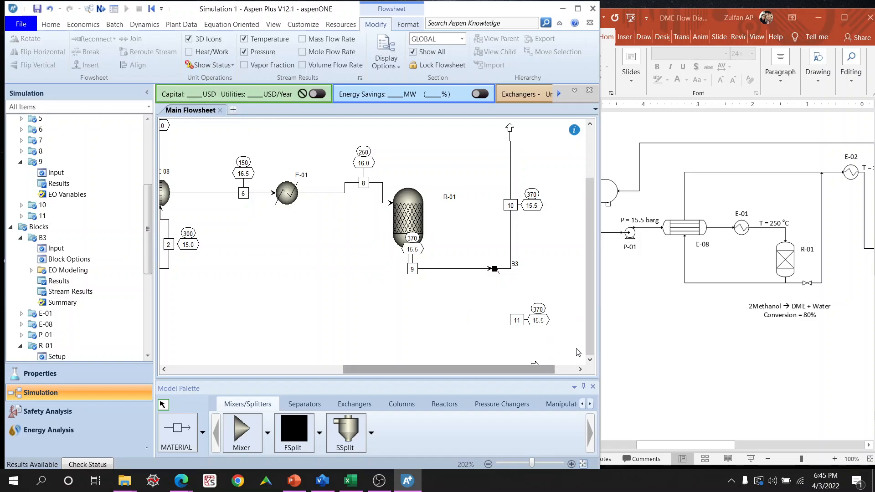
Open the results of the splitter's lower outlet stream 11 and examine its mole and mass flows.
click(589, 360)
drag(534, 368, 502, 368)
click(580, 369)
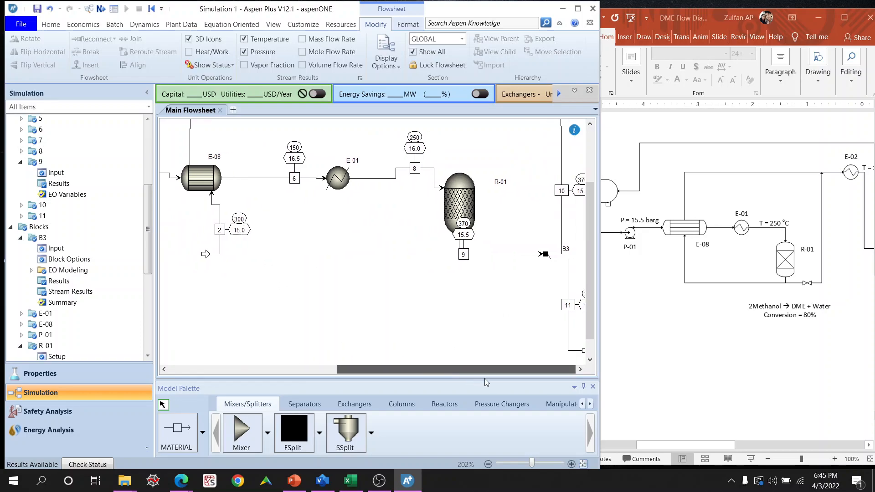
click(580, 369)
click(580, 369)
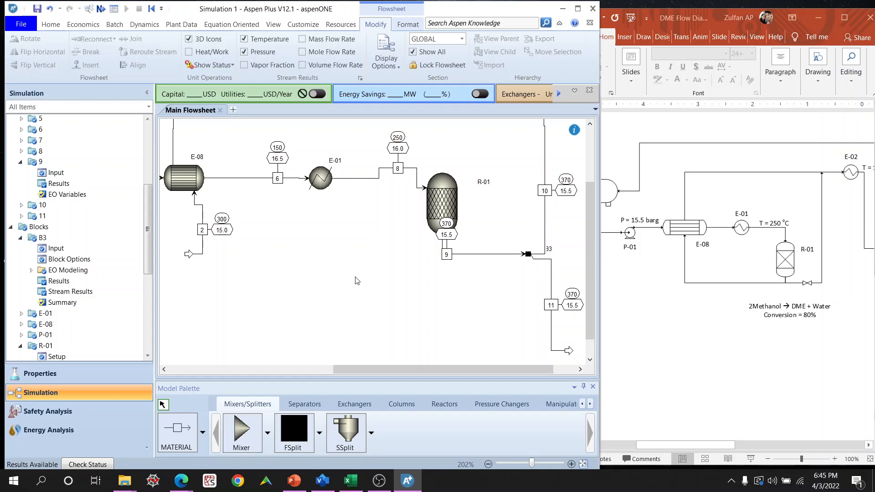
click(552, 285)
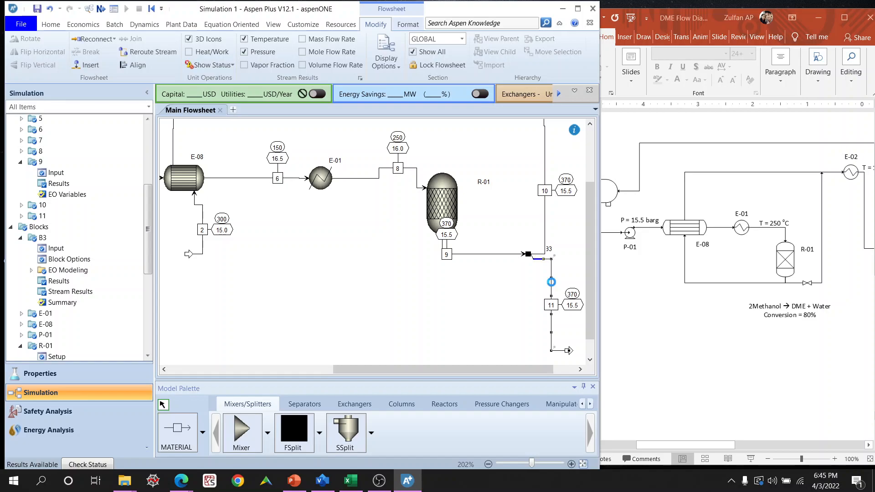
double_click(551, 285)
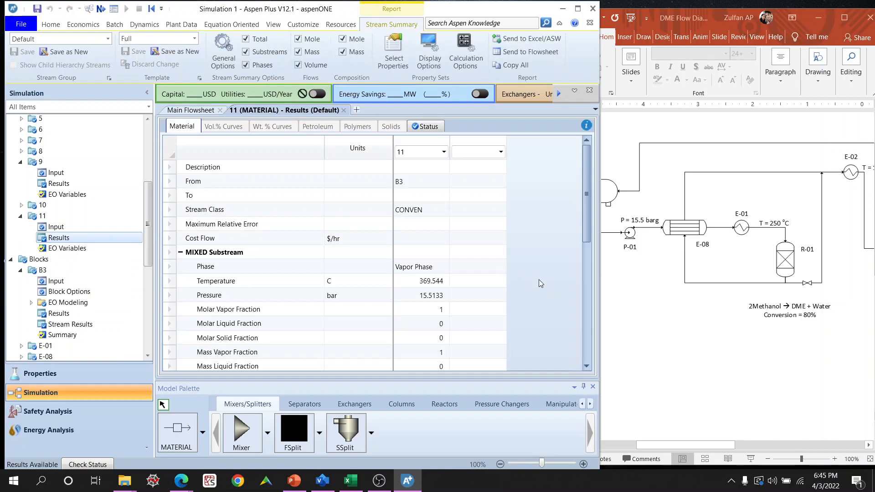
scroll(542, 280, down, 2)
scroll(542, 284, down, 4)
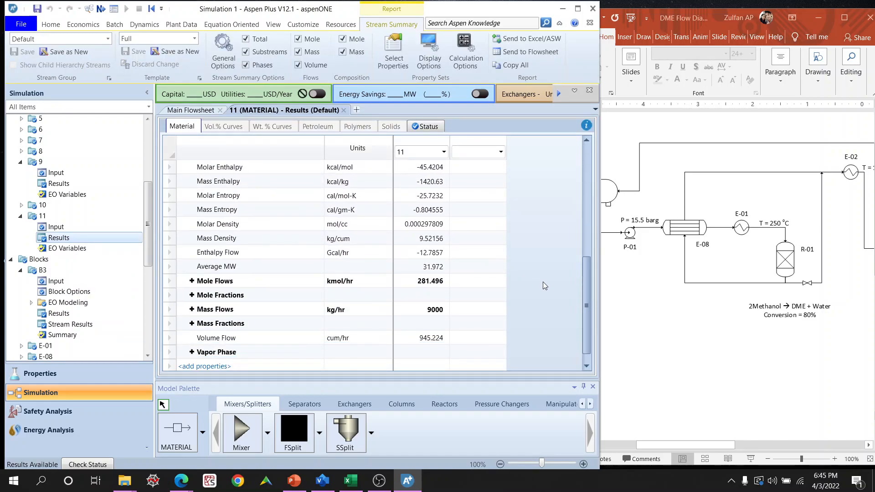
Open the results of stream 2 feeding E-08 and compare its flow values with those of stream 11.
click(193, 111)
click(202, 249)
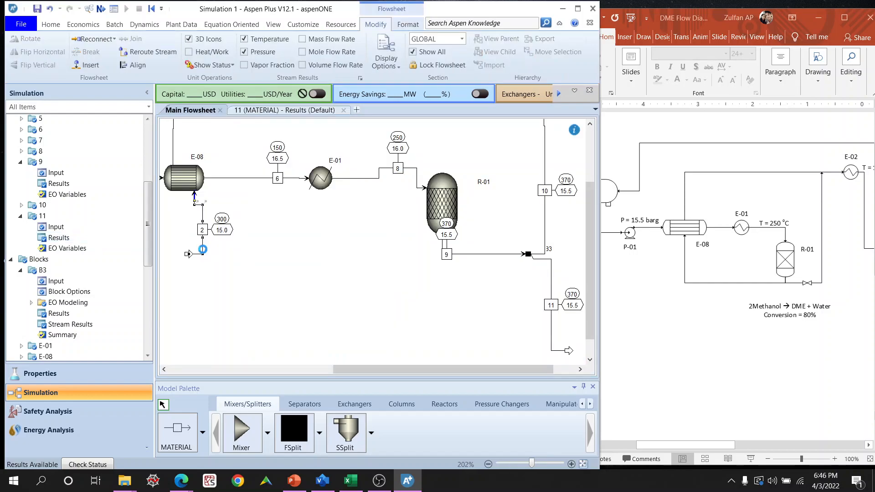
double_click(202, 249)
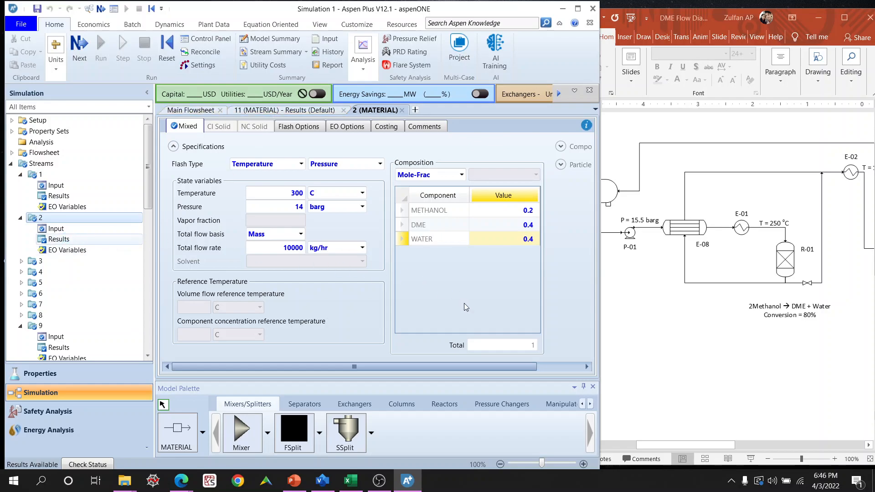
scroll(529, 312, down, 3)
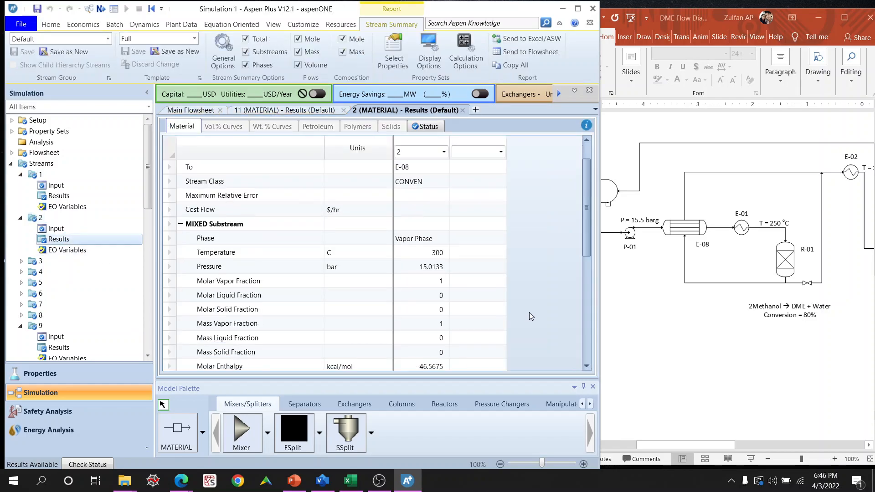
drag(586, 226, 592, 305)
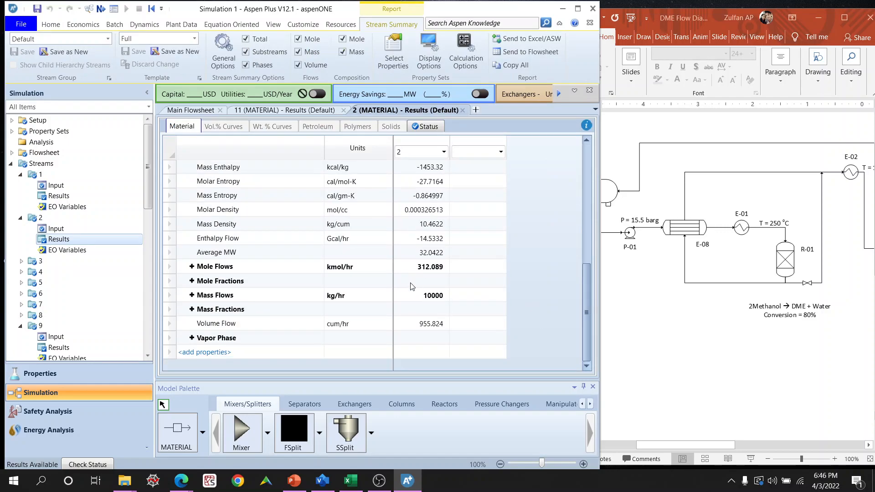
Delete the guessed hot feed stream 2 from the inlet of heat exchanger E-08 on the flowsheet.
click(197, 110)
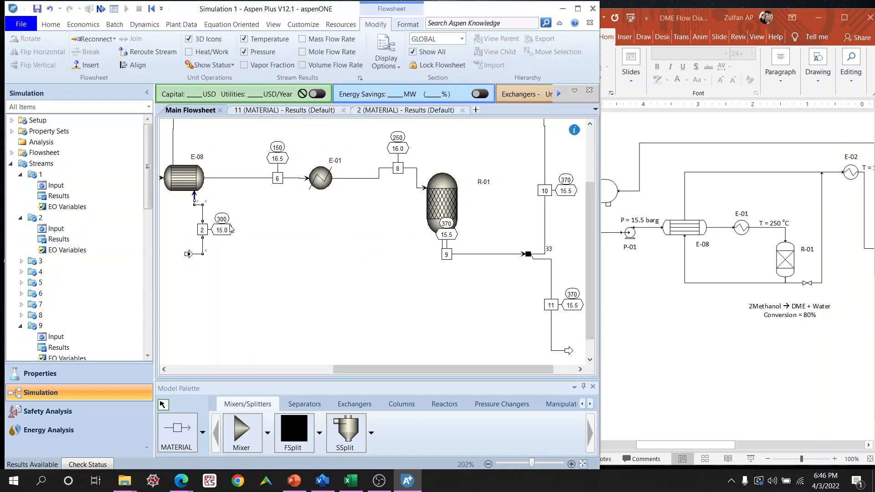
mouse_move(204, 219)
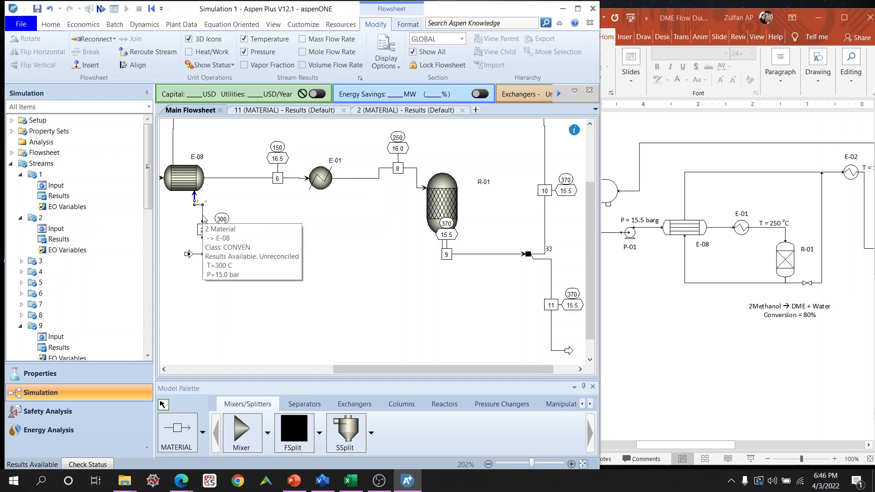
key(Delete)
click(321, 255)
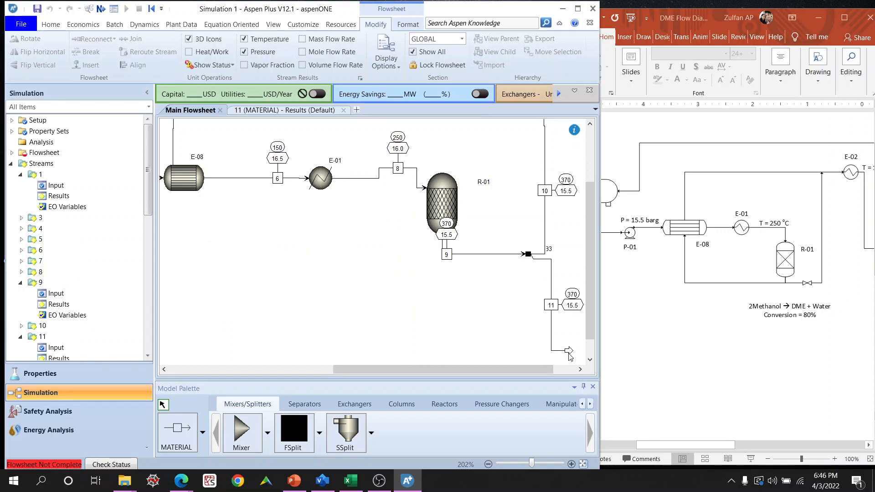
Reconnect the end of stream 11 to the hot inlet of exchanger E-08 and route its line below the reactor.
drag(568, 354, 543, 345)
drag(213, 226, 194, 193)
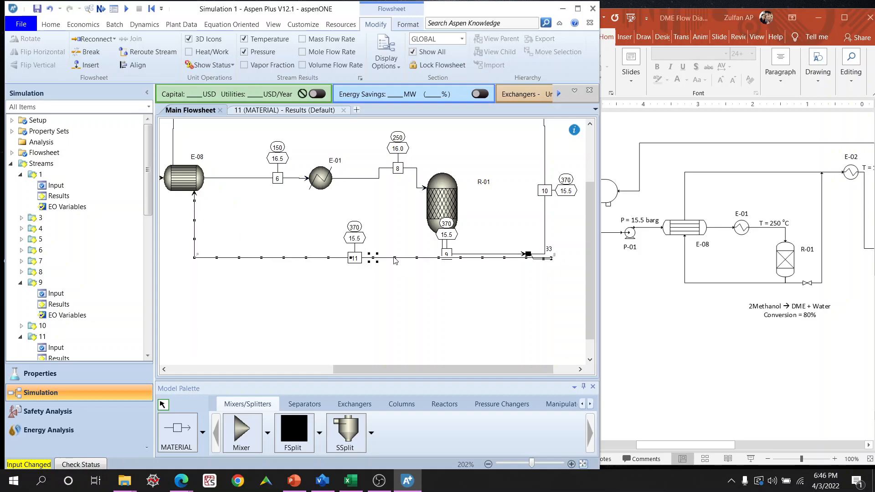
drag(394, 257, 390, 298)
click(414, 274)
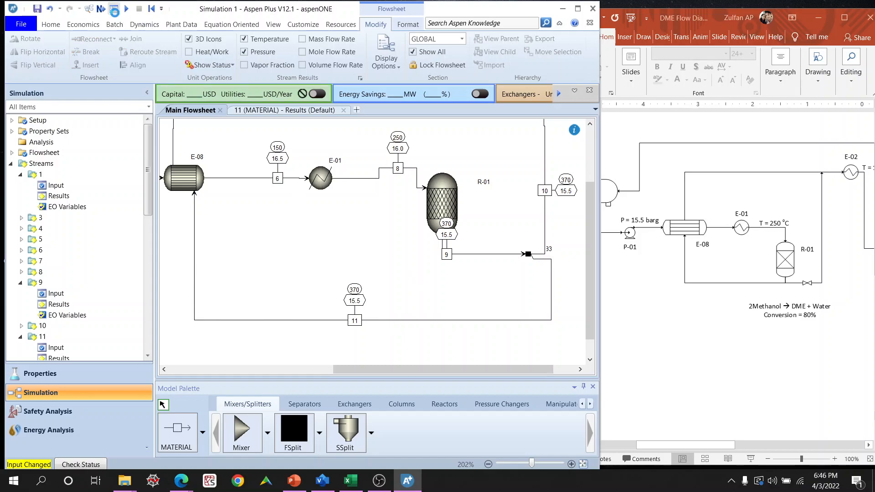
Run the simulation with stream 11 feeding exchanger E-08.
key(F5)
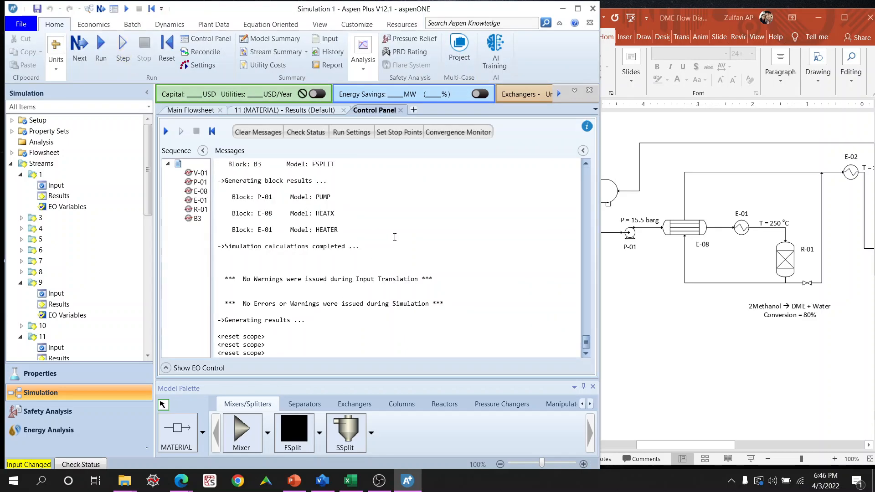
scroll(435, 270, up, 7)
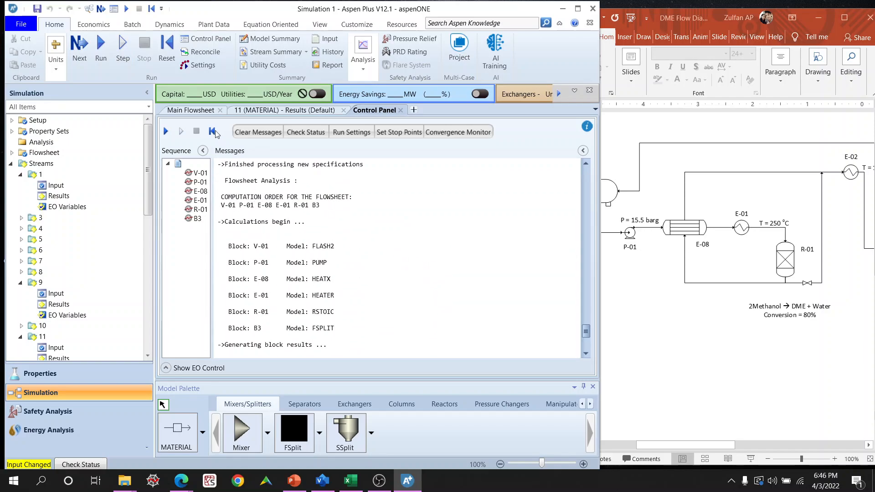
click(195, 110)
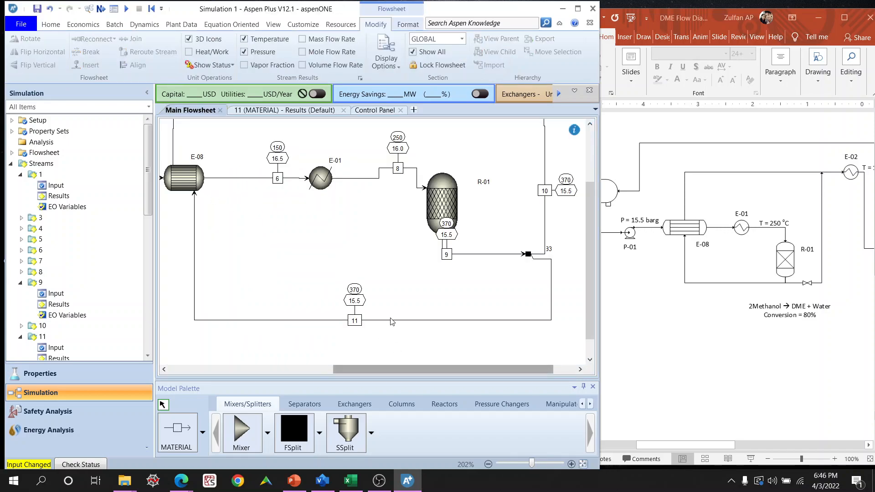
scroll(392, 271, down, 3)
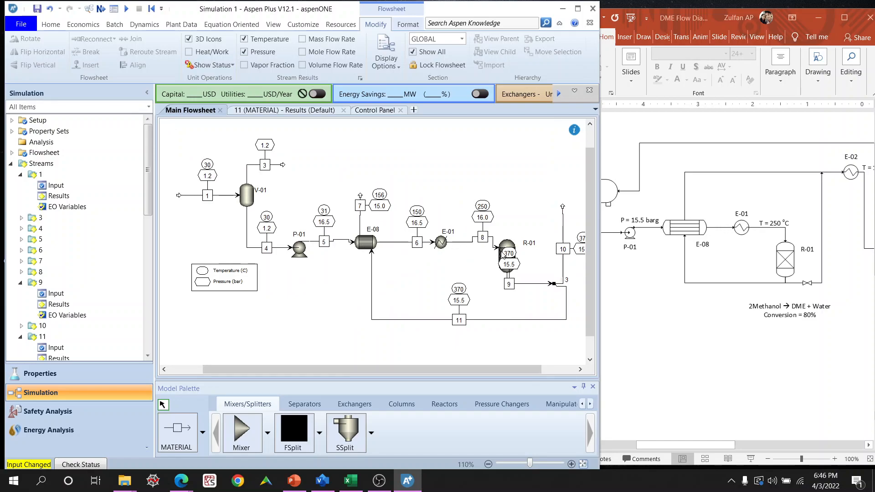
key(F5)
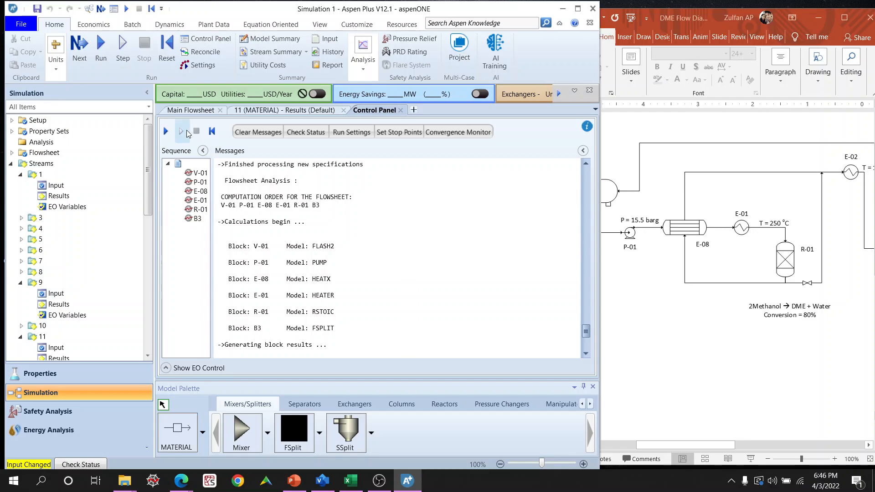
click(165, 132)
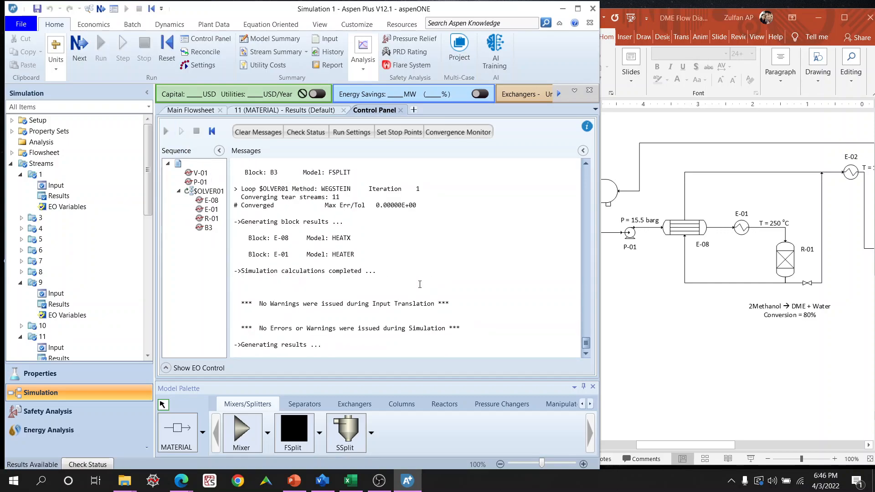
Review the run messages on the tear stream and convergence loop, and compare them with the flowsheet.
scroll(419, 284, up, 10)
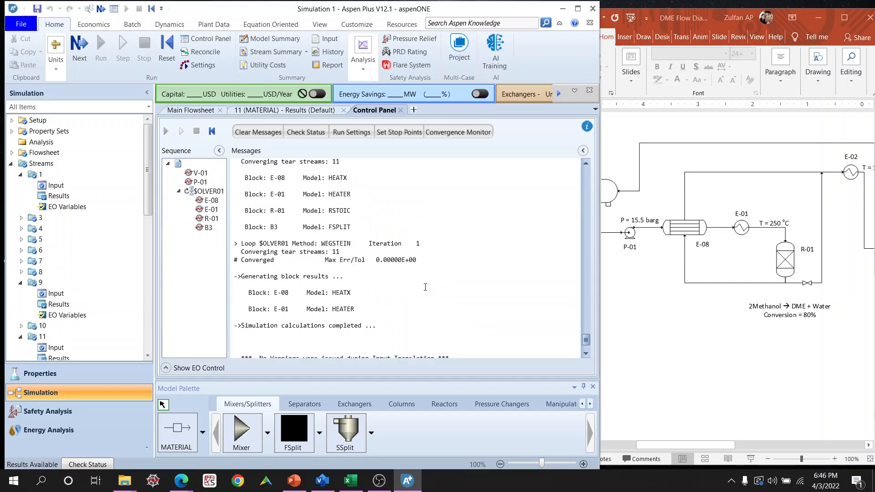
scroll(425, 287, up, 2)
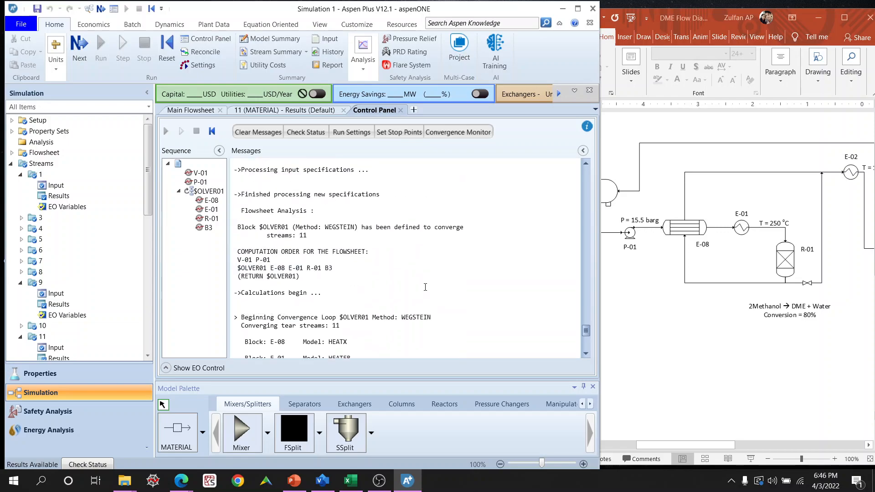
scroll(425, 287, up, 1)
scroll(425, 287, down, 1)
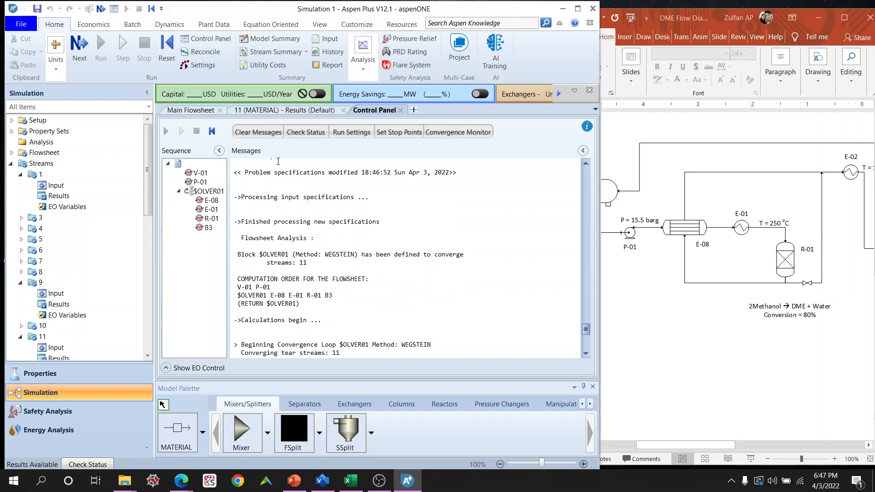
click(210, 111)
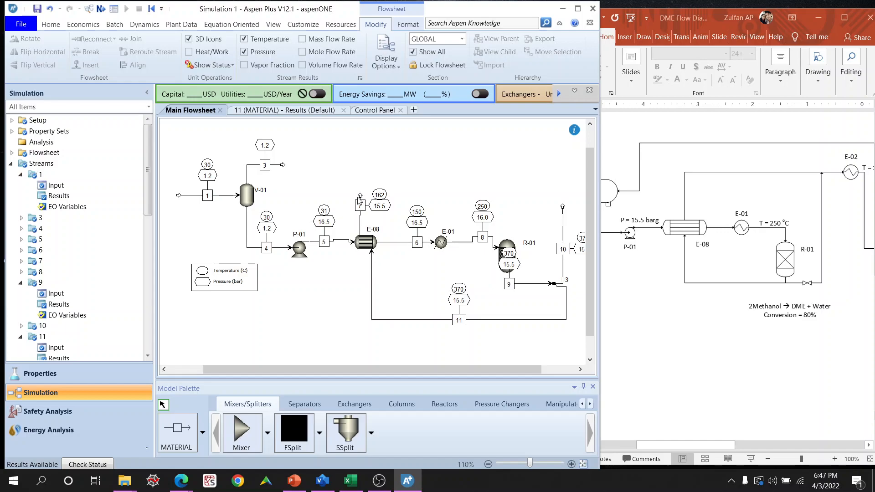
click(373, 110)
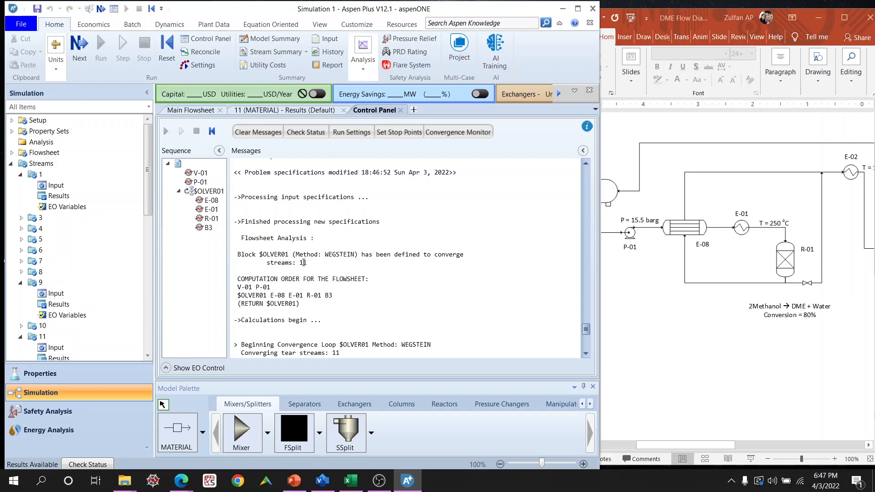
click(205, 111)
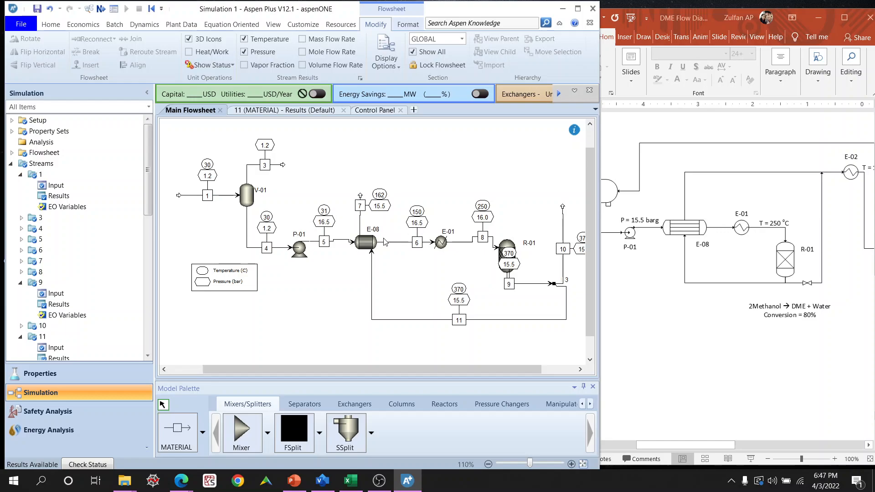
Examine the exchanger specification of block E-08 and close its form.
click(364, 243)
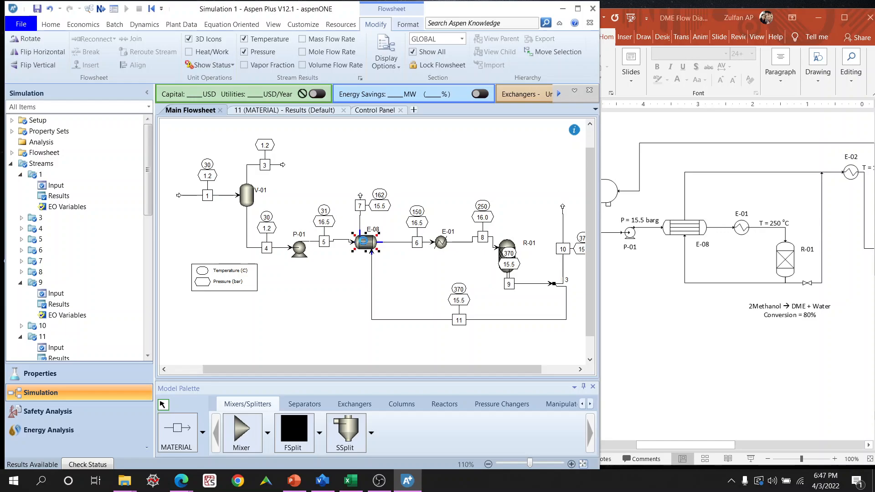
double_click(365, 243)
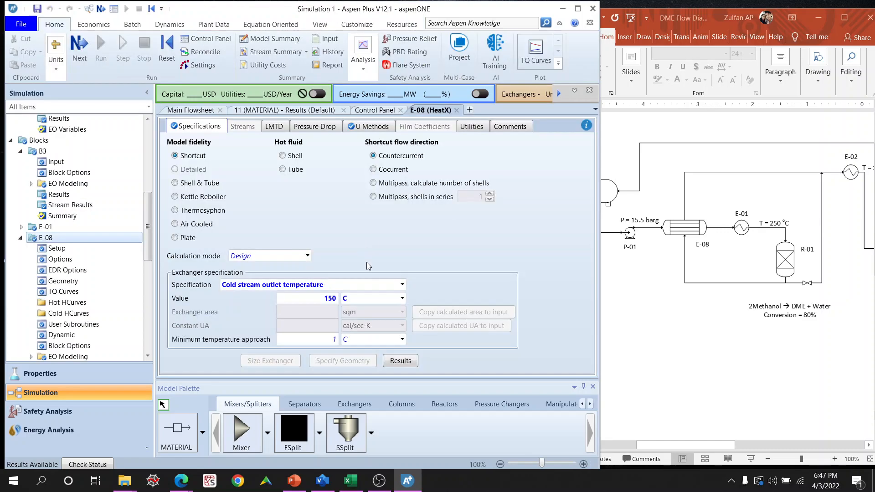
click(456, 110)
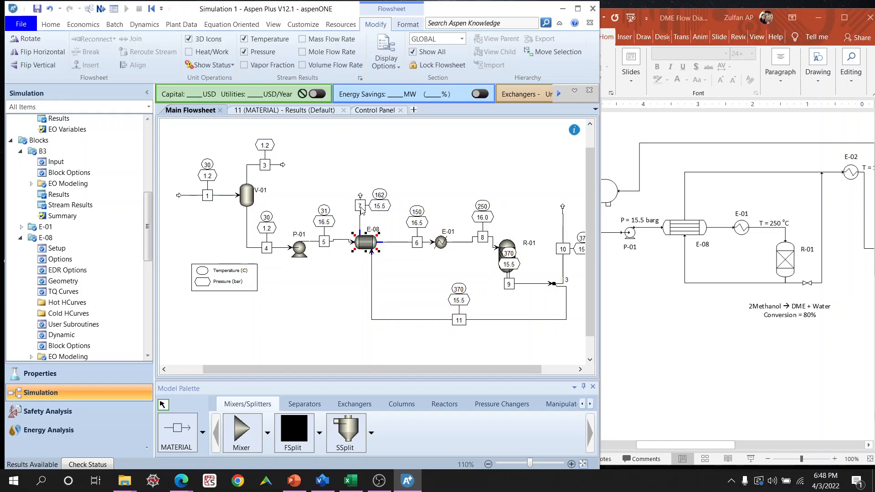
Compare the computation order and convergence loop blocks in the run messages with the flowsheet.
click(374, 110)
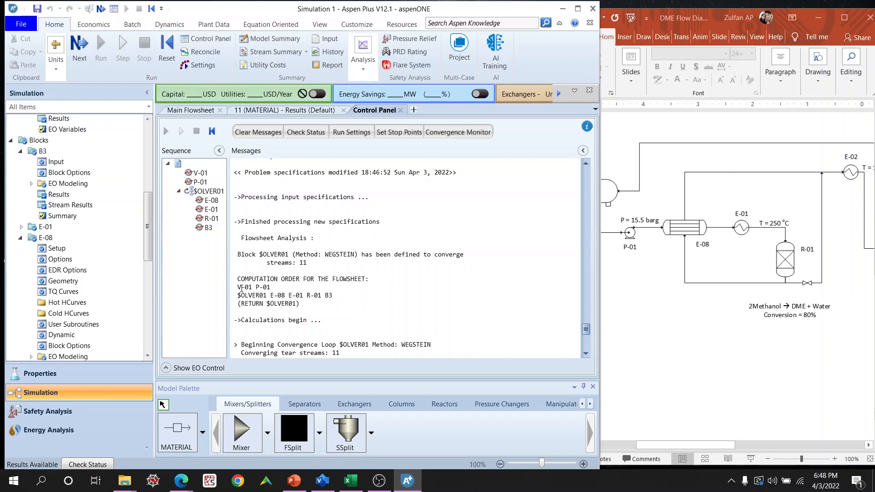
click(204, 111)
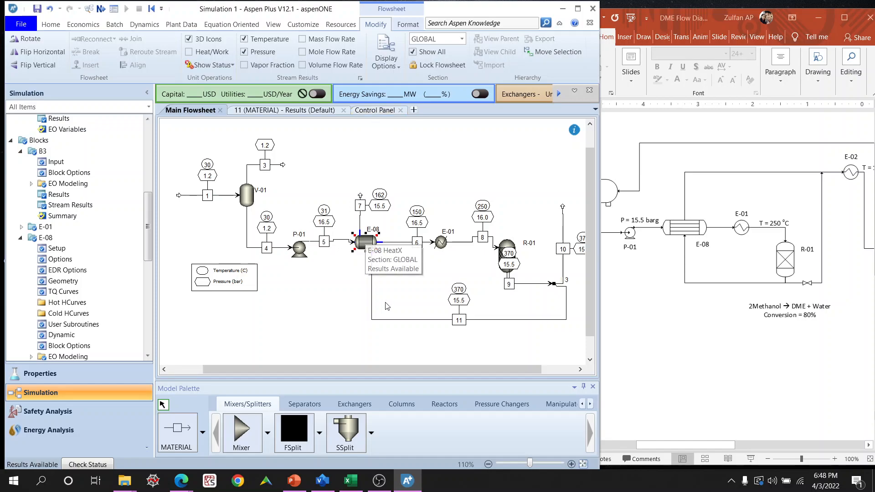
click(379, 111)
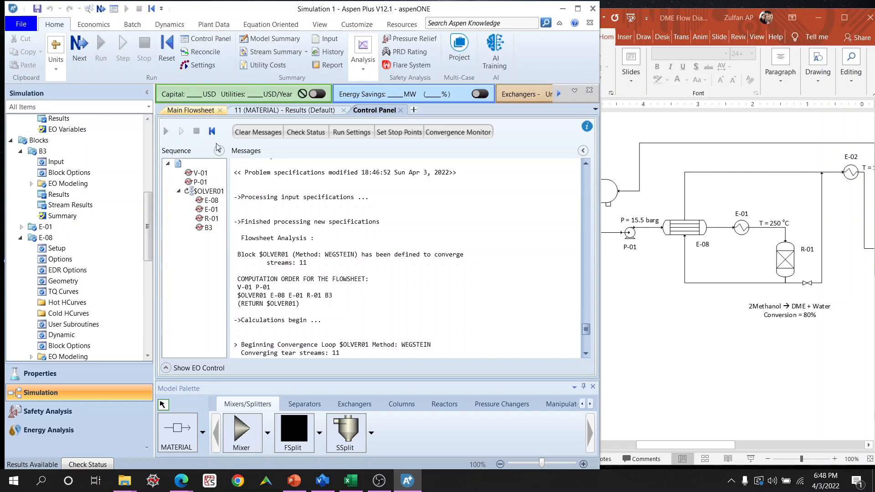
click(194, 111)
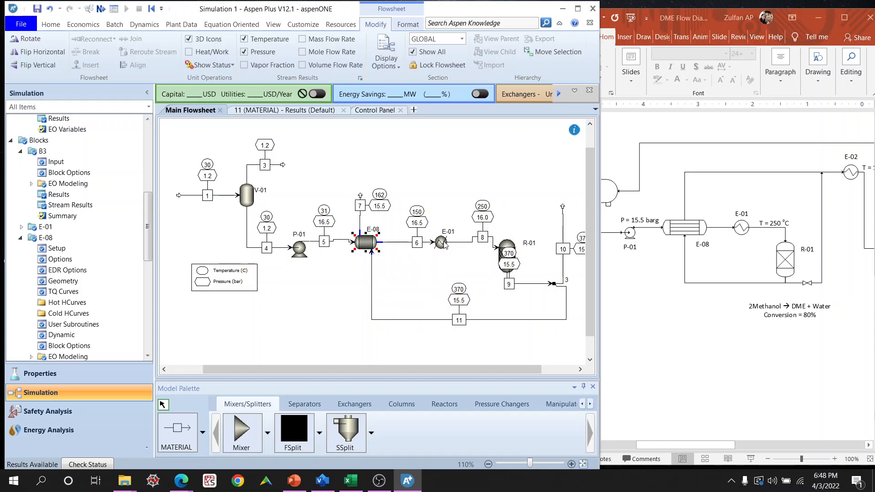
click(374, 111)
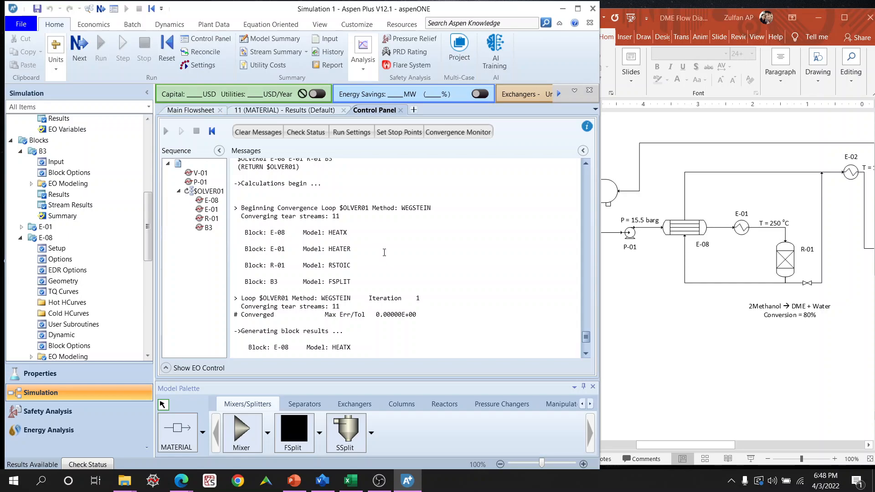
click(191, 111)
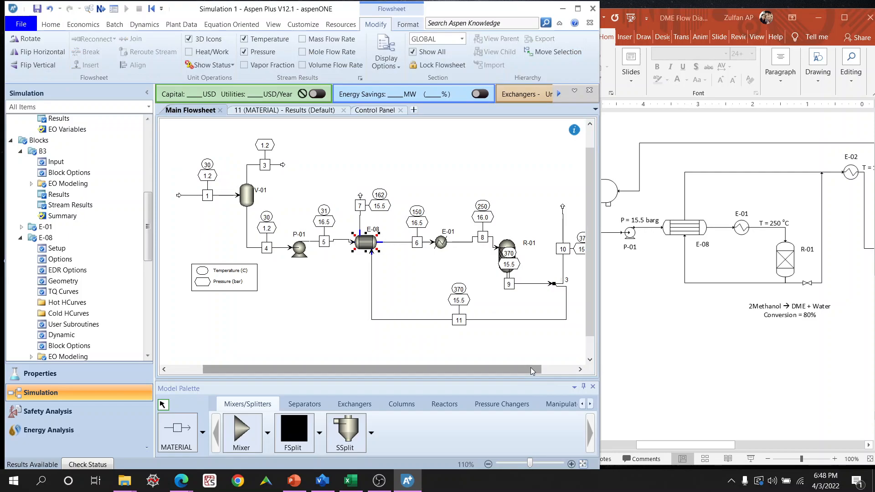
Consult the next section of the PowerPoint process diagram and place a dot-style Mixer block above and beyond the end of stream 10.
drag(531, 368, 581, 368)
click(581, 369)
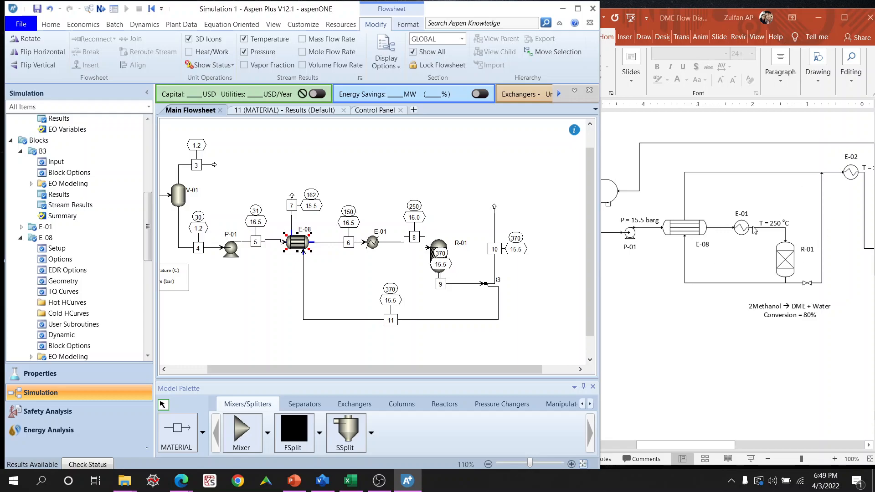
click(868, 445)
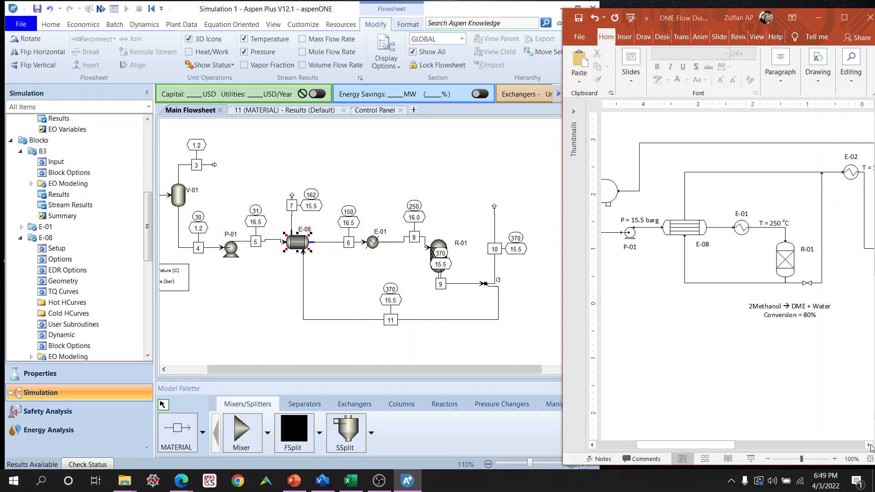
click(870, 445)
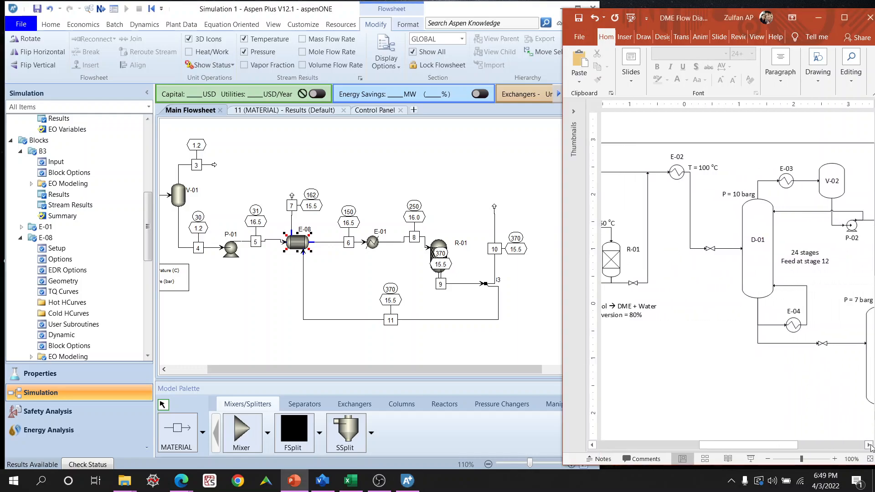
click(451, 384)
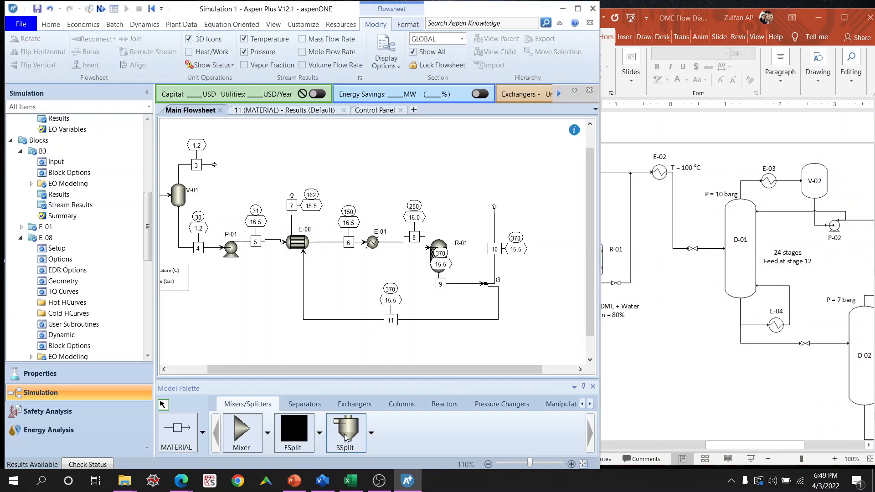
click(268, 433)
click(240, 298)
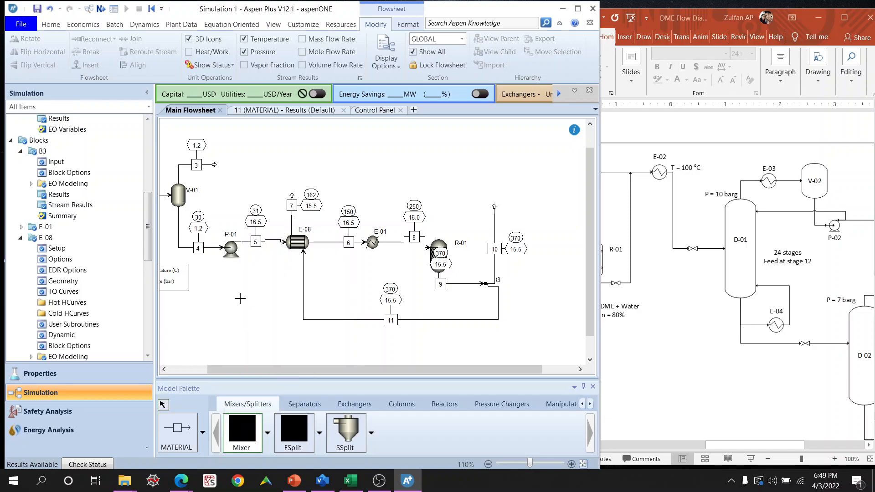
click(546, 162)
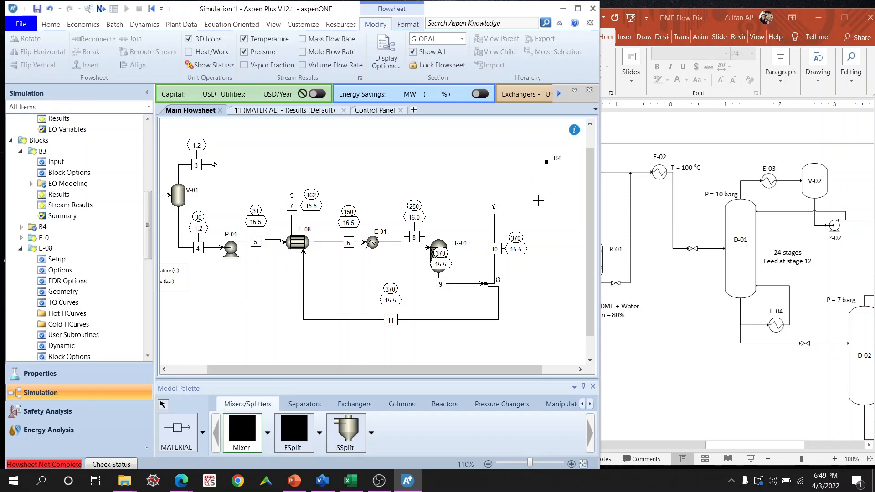
Reconnect the ends of streams 10 and 7 to the inlet of mixer B4.
double_click(495, 207)
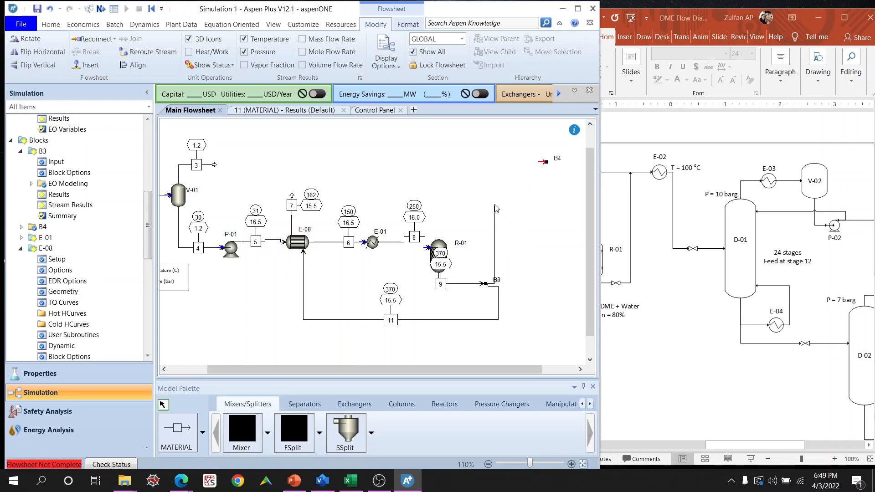
click(542, 162)
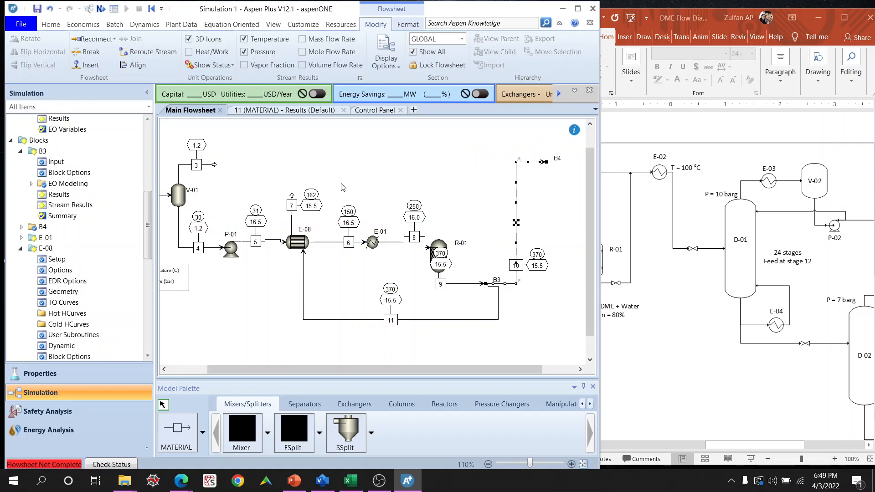
double_click(291, 196)
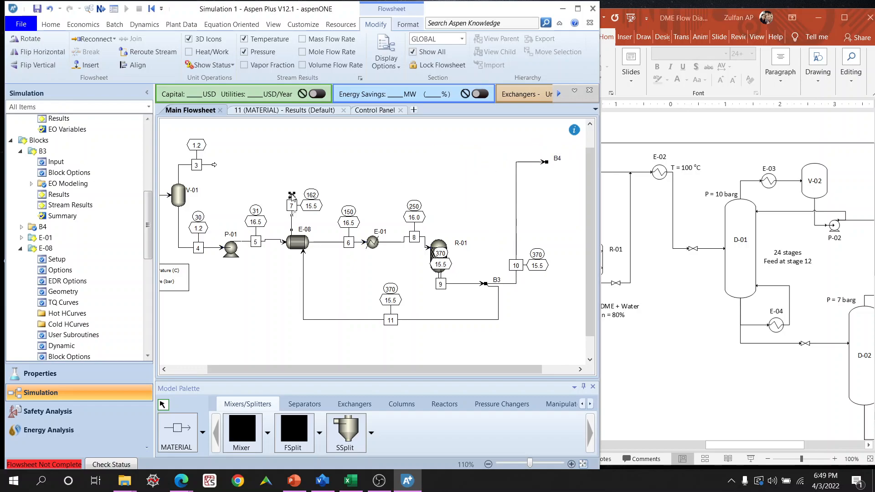
click(542, 161)
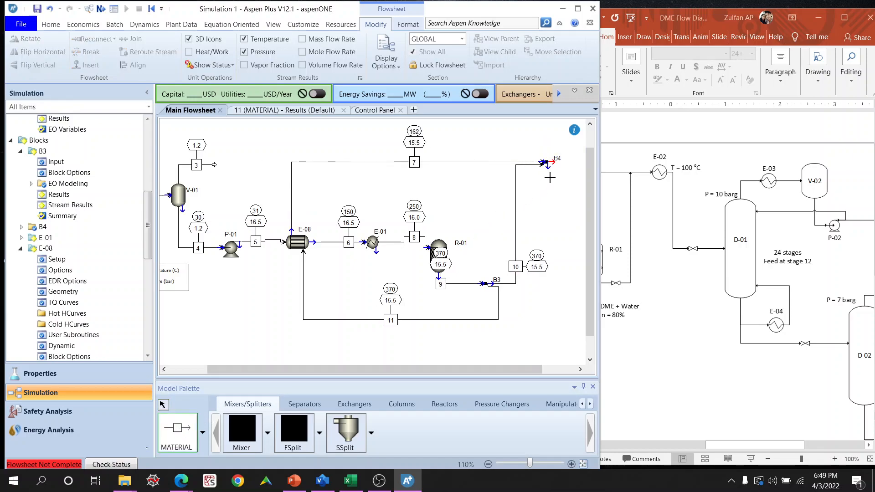
Draw a material product stream from the outlet of mixer B4 and start the simulation run.
click(554, 162)
click(576, 163)
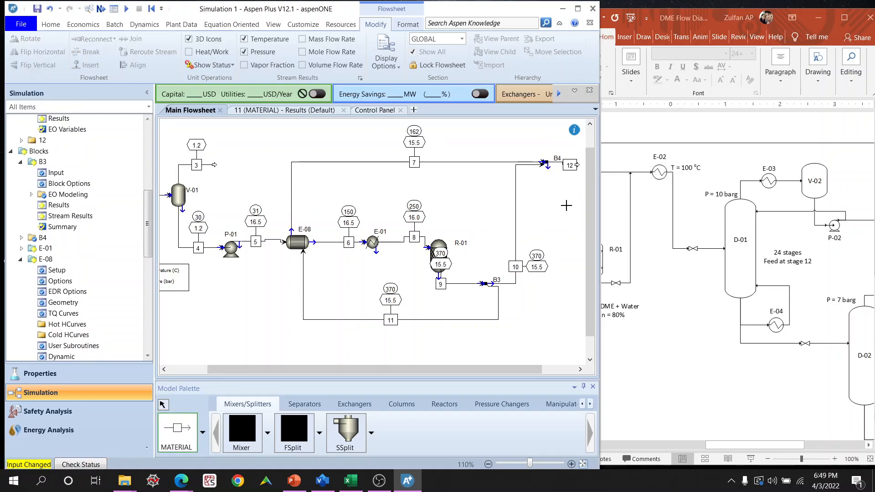
click(127, 9)
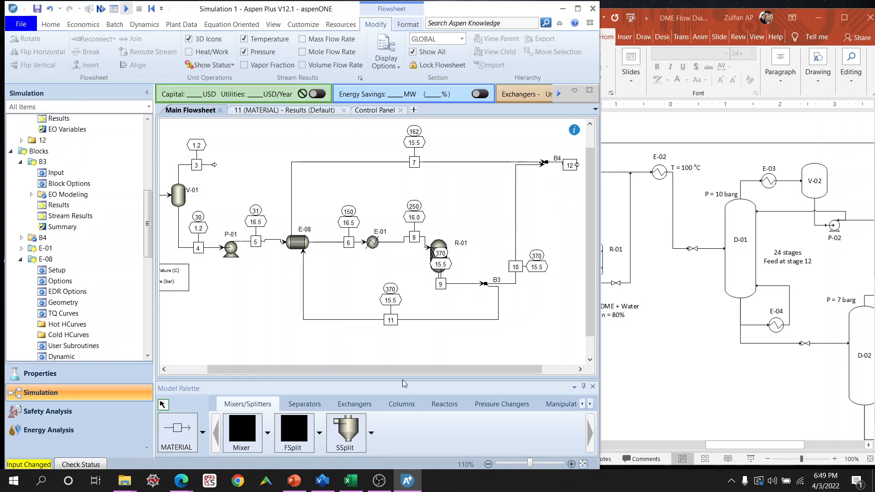
Move the stream 12 label level with the outlet of mixer B4 so the product stream runs straight.
click(580, 369)
click(579, 370)
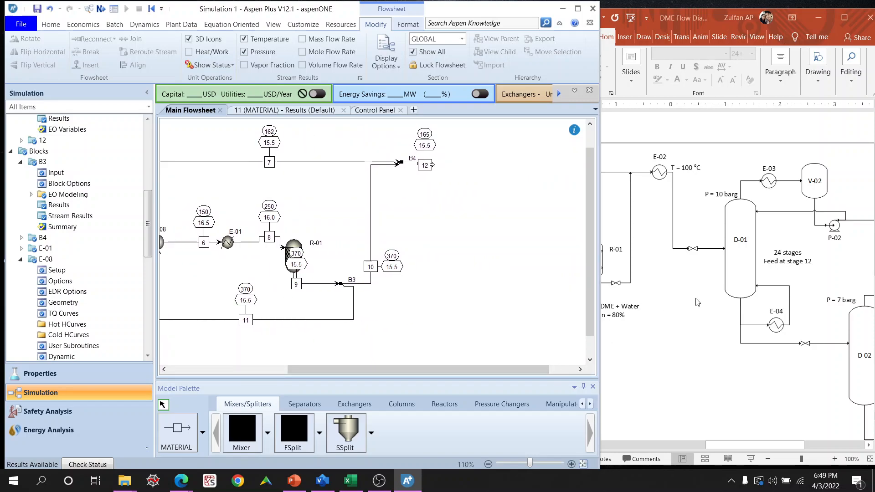
mouse_move(430, 165)
mouse_down()
mouse_move(455, 163)
mouse_move(433, 163)
mouse_up()
click(480, 180)
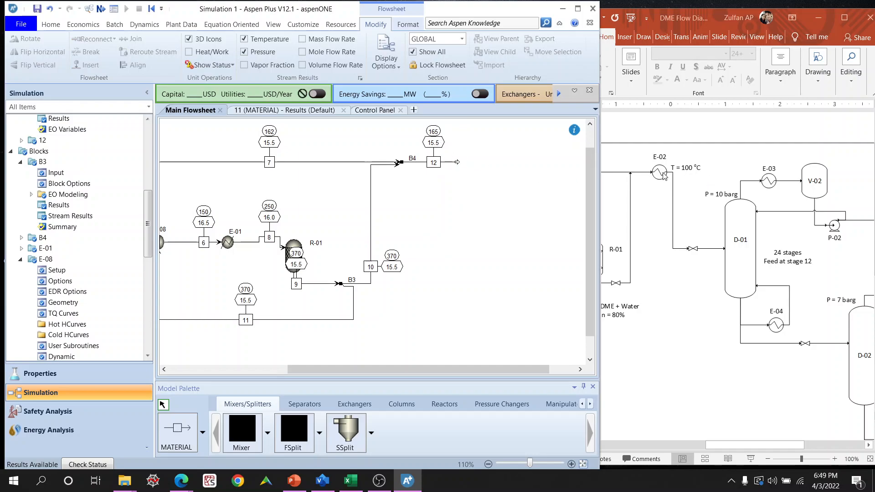
Place a Heater block beyond the end of stream 12 and connect stream 12 to its inlet.
click(354, 404)
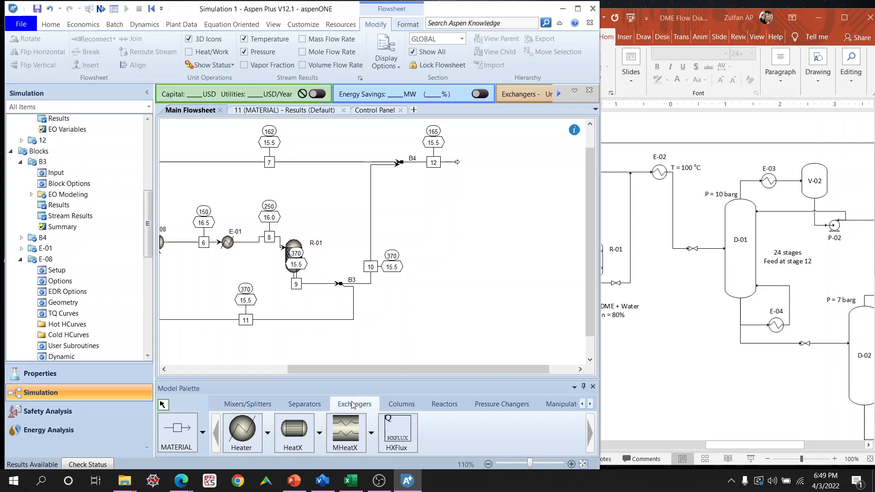
click(258, 430)
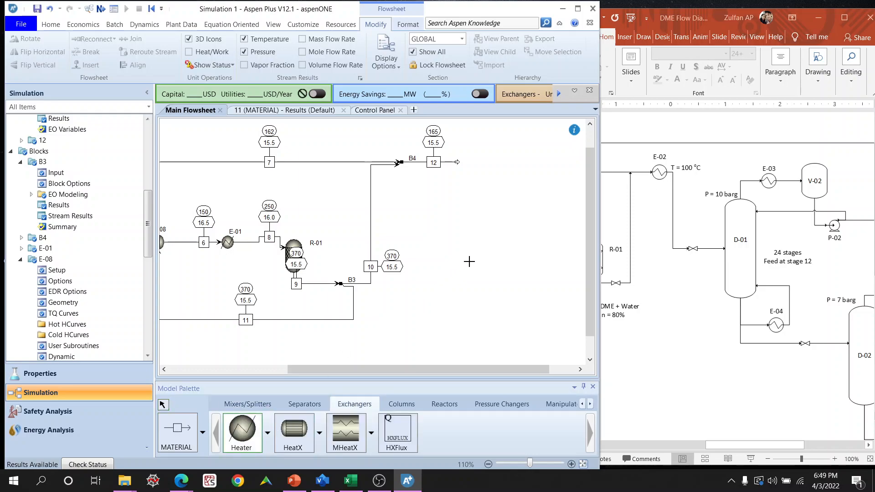
click(476, 162)
key(Escape)
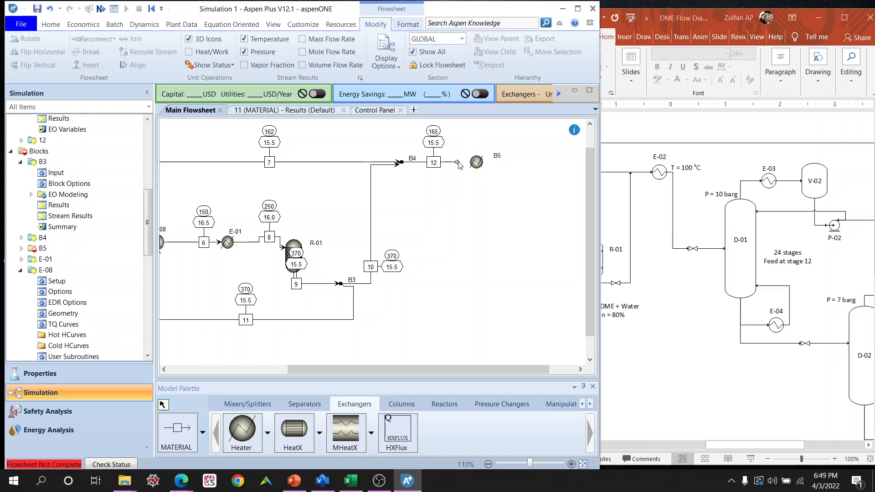
drag(458, 162, 469, 162)
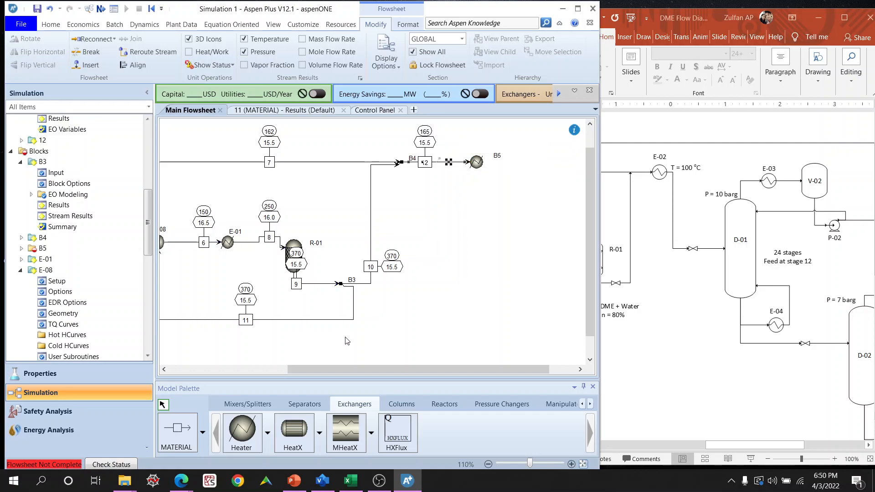
Draw a material product stream from the outlet of heater B5.
click(176, 428)
click(484, 162)
click(523, 164)
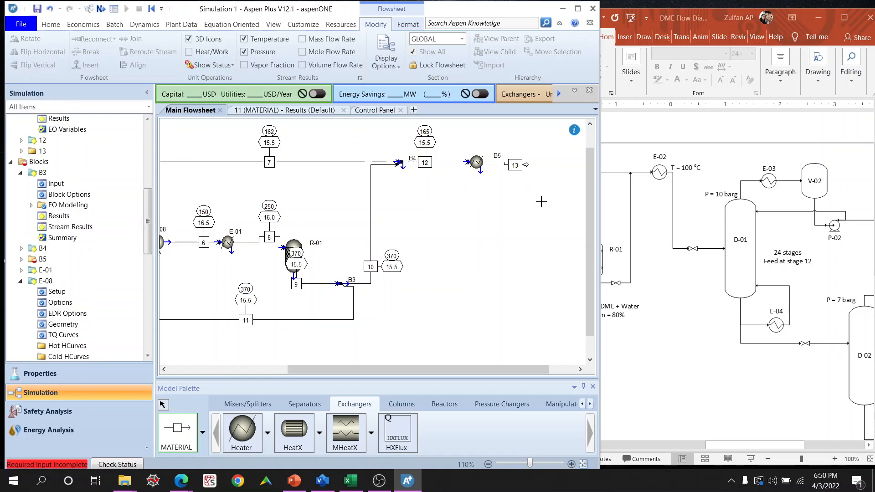
key(Escape)
Specify heater B5 with a pressure of -0.5 bar and a temperature of 100 C.
click(476, 162)
double_click(476, 162)
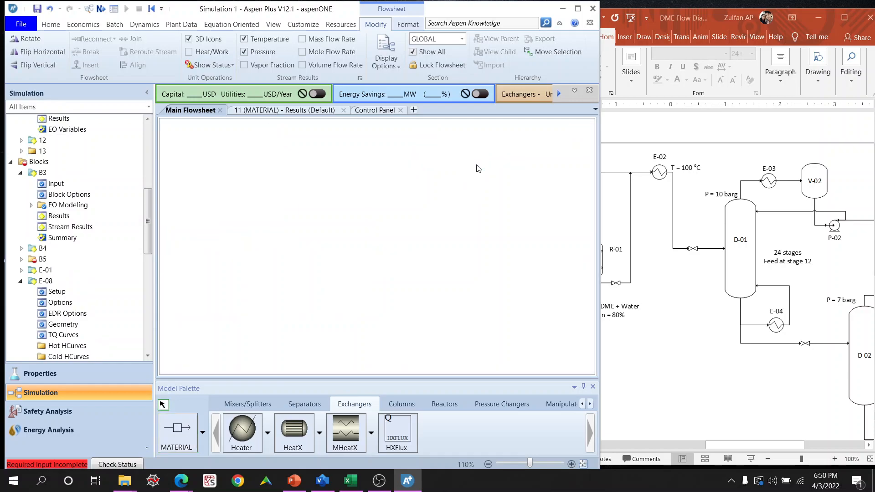
click(323, 247)
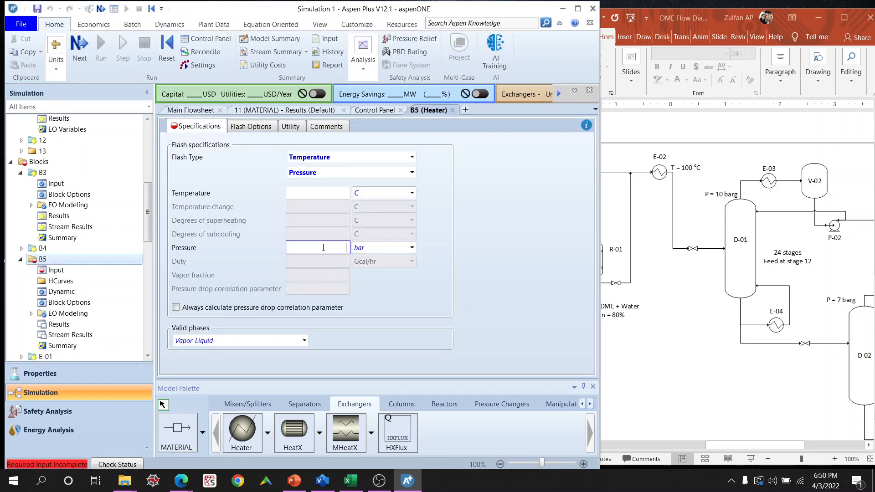
text(-0.5)
key(Return)
click(333, 197)
text(100)
key(Return)
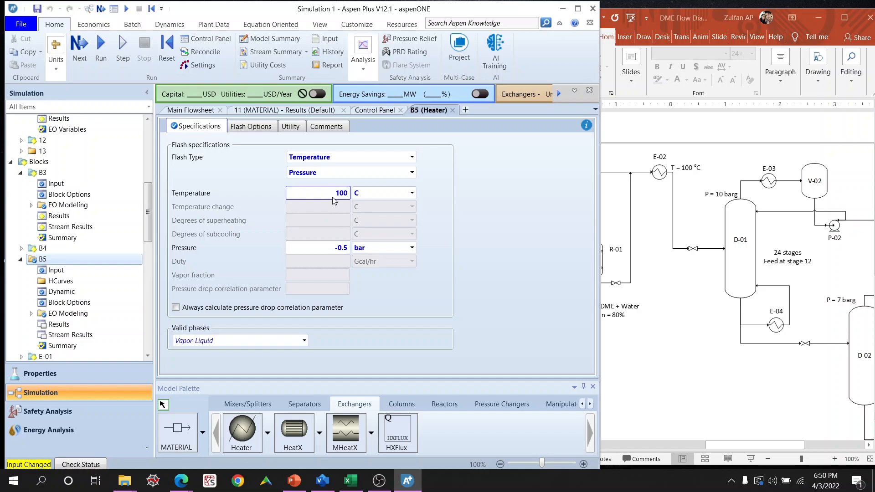
Run the simulation and close the heater form, the Control Panel and the stream 11 results.
click(100, 45)
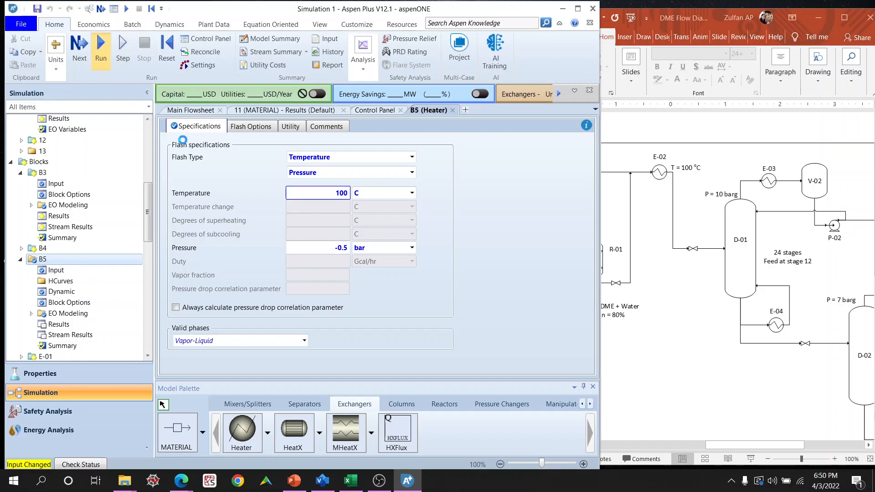
click(453, 110)
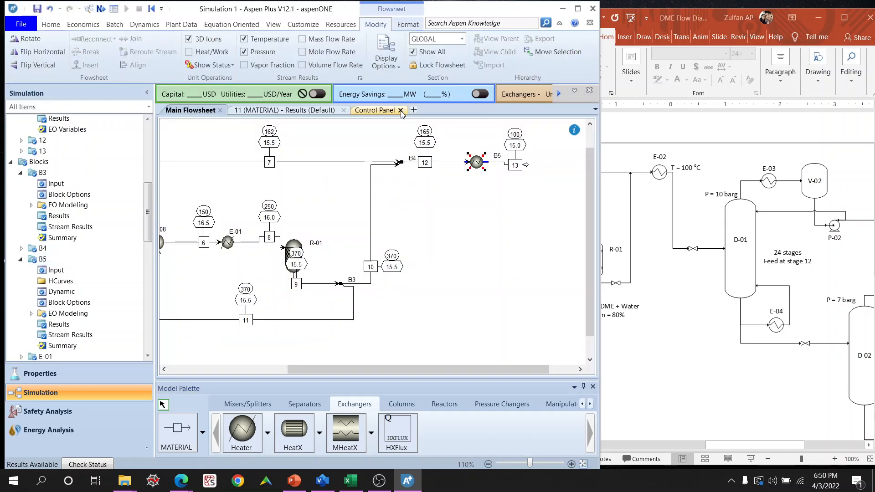
click(401, 111)
click(343, 110)
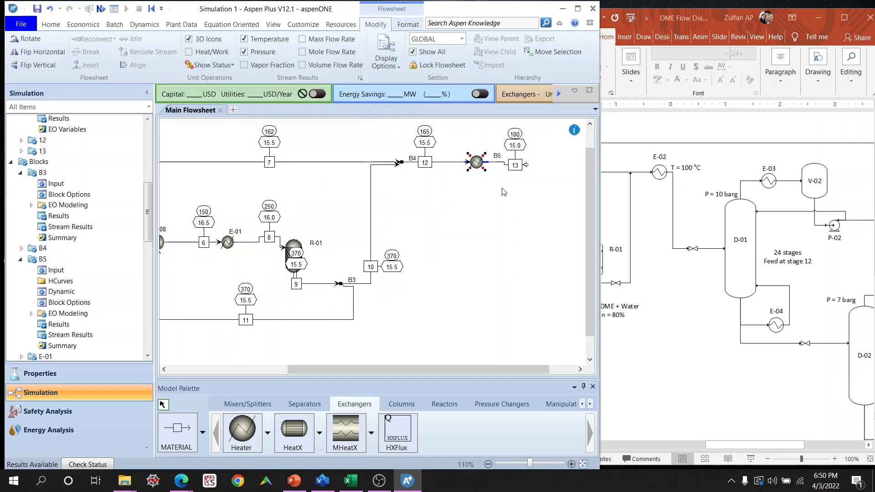
Place a plain bow-tie style Valve block after stream 13 and connect stream 13 to its inlet.
click(522, 166)
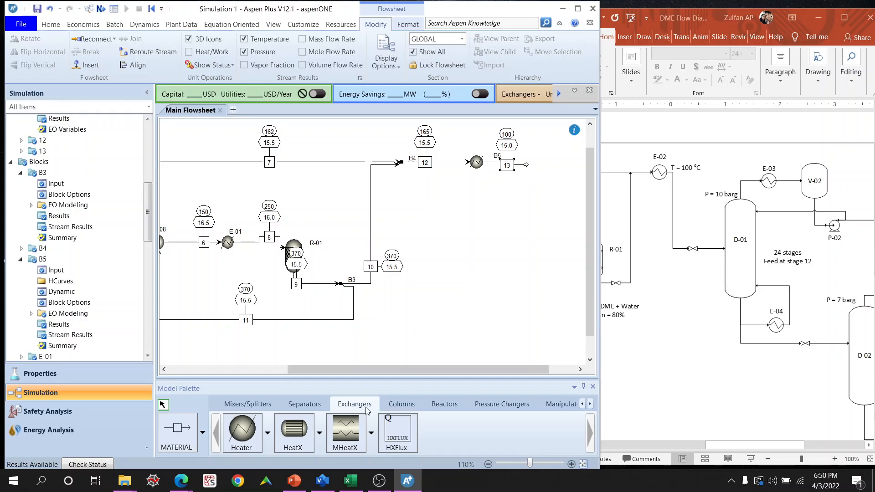
click(477, 407)
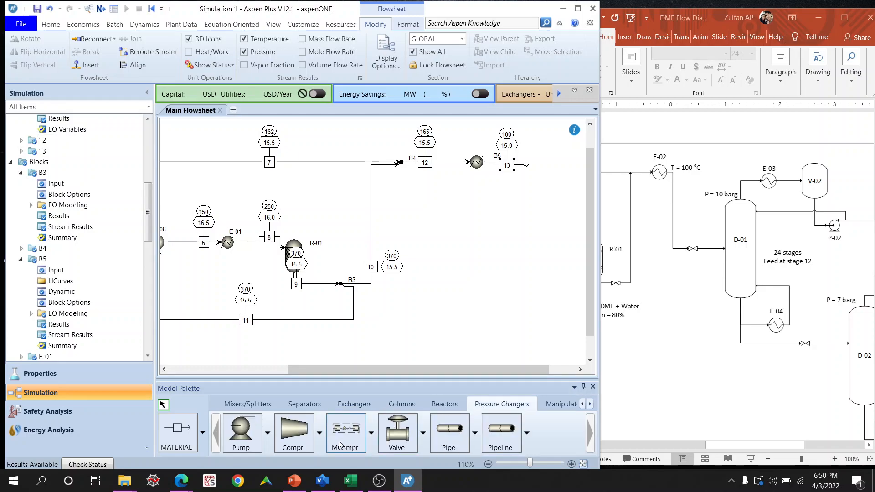
click(423, 433)
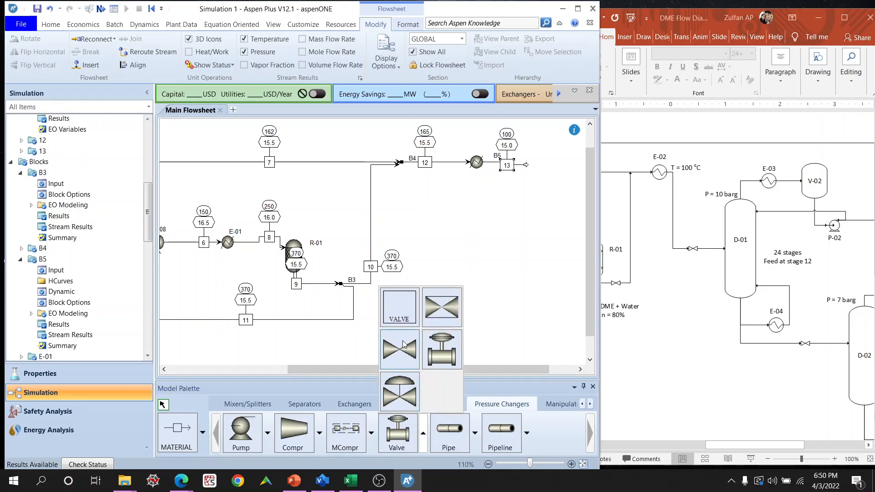
click(403, 359)
click(538, 165)
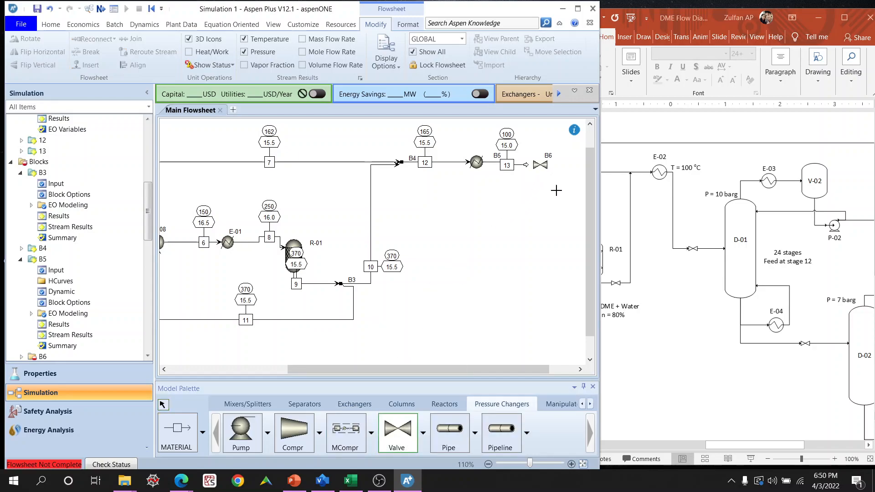
click(531, 164)
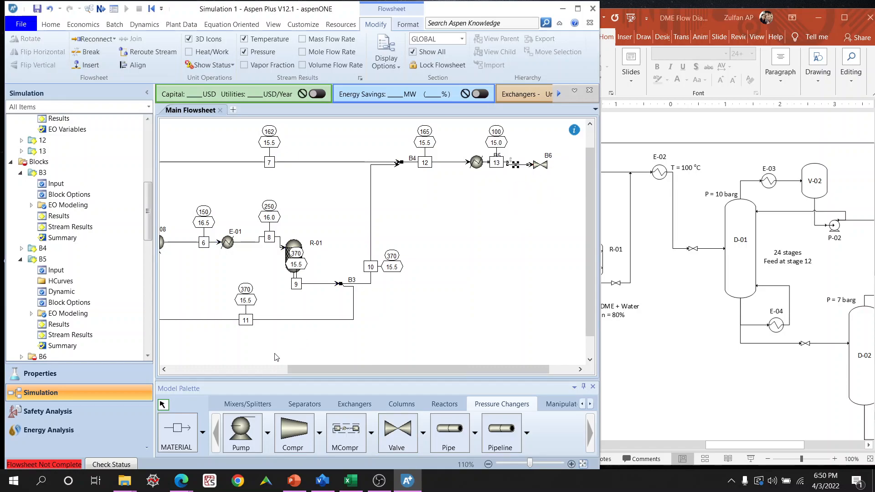
Draw a material product stream from the outlet of valve B6.
click(551, 165)
click(577, 166)
key(Escape)
Set the outlet pressure of valve B6 to 10.5 barg.
click(541, 165)
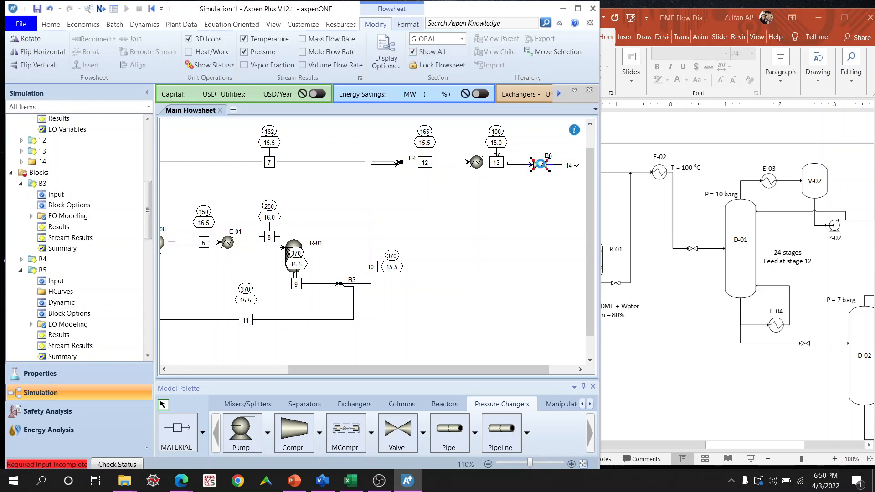
double_click(541, 166)
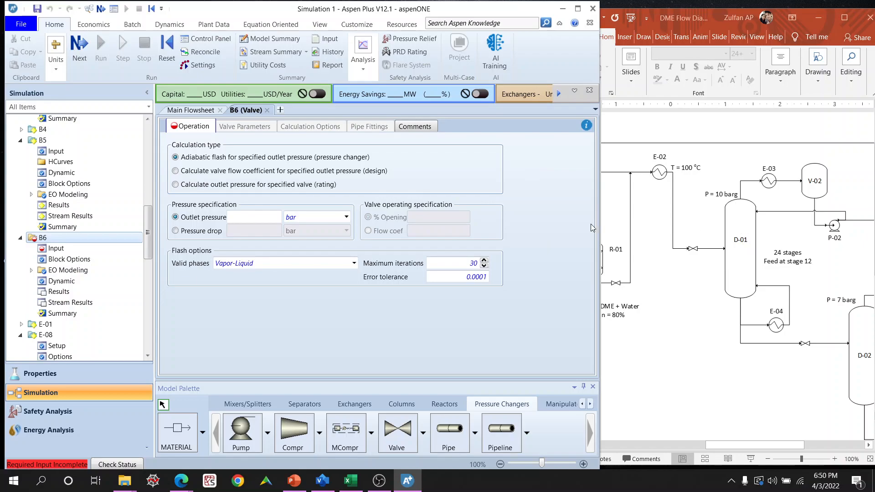
click(260, 216)
text(10.5)
click(339, 221)
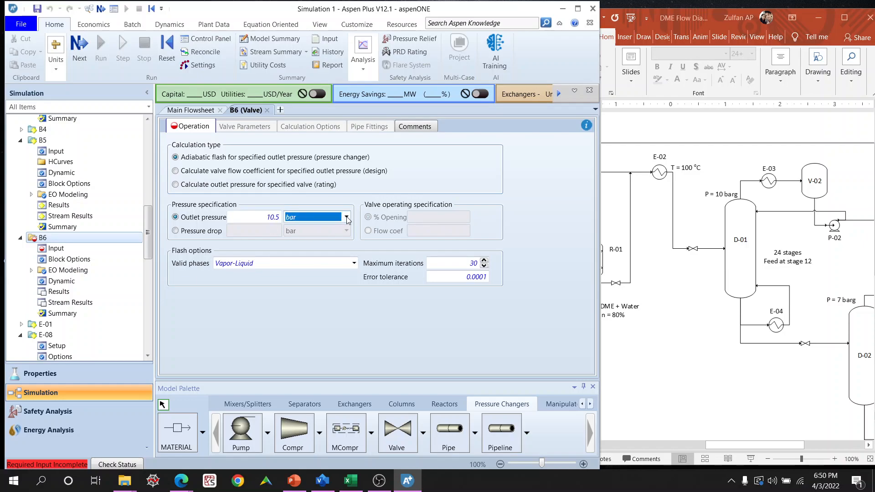
click(324, 252)
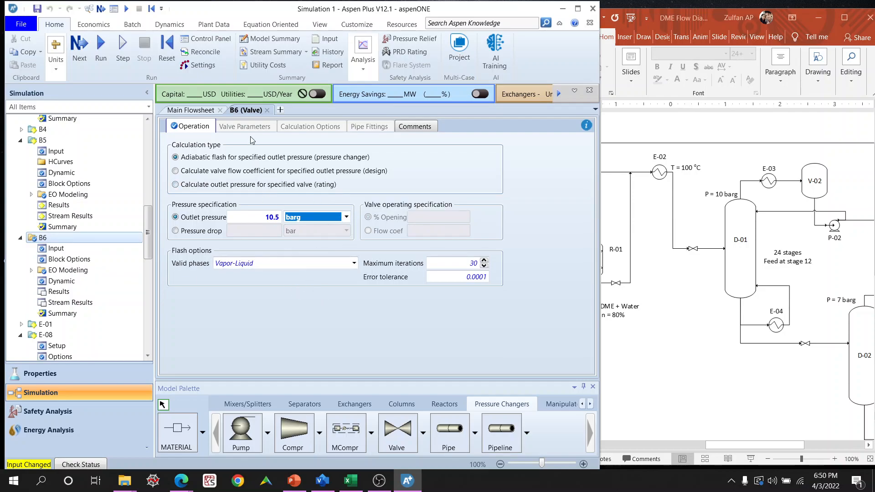
Run the simulation, review the results summary of valve B6 and close it.
click(106, 56)
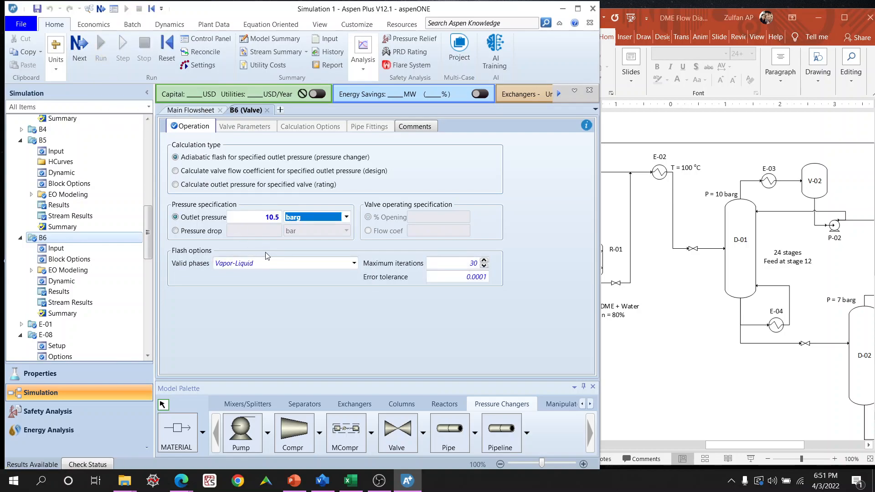
click(64, 291)
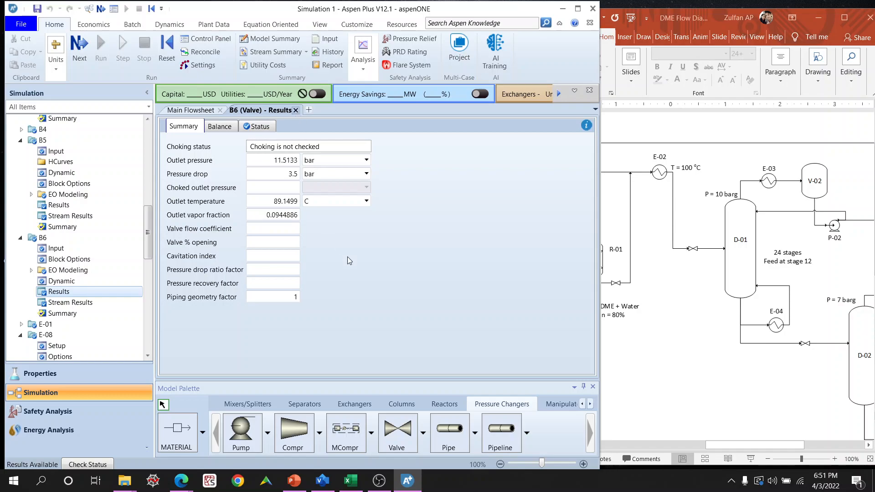
click(296, 110)
Place a RadFrac column beyond the end of stream 14 and move it slightly closer to the stream.
drag(473, 368, 584, 372)
click(582, 371)
click(582, 372)
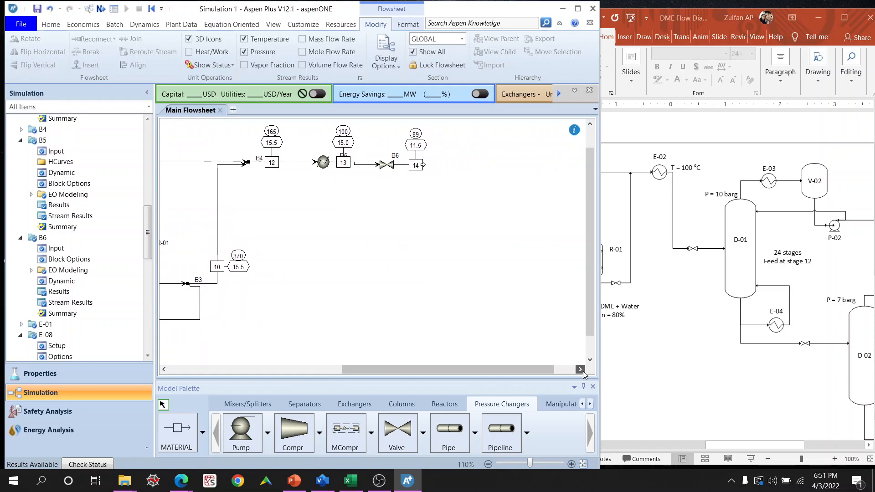
click(582, 371)
click(582, 371)
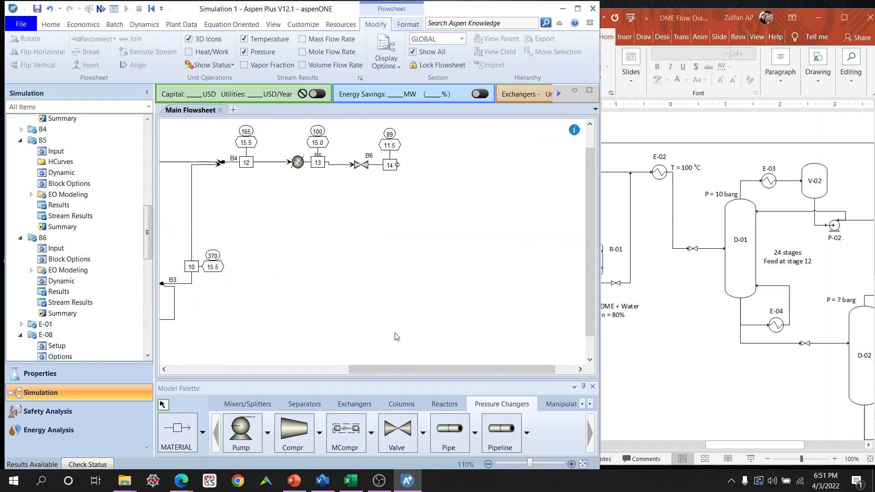
click(409, 406)
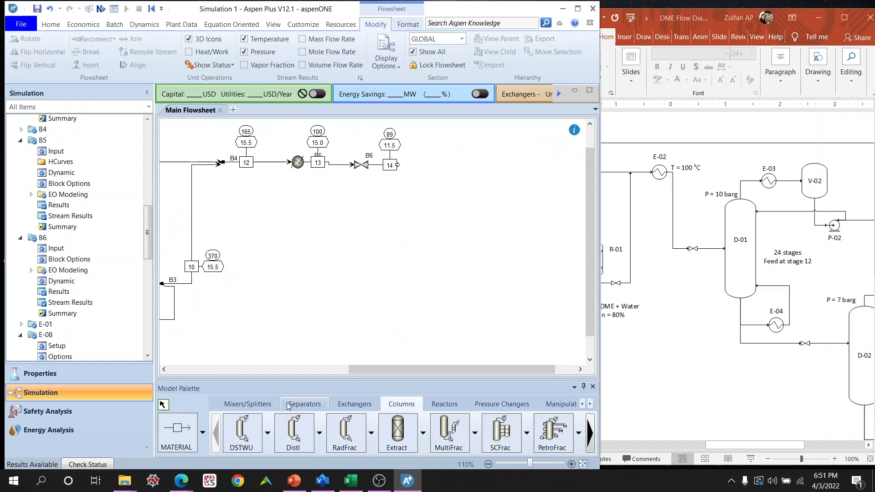
click(353, 437)
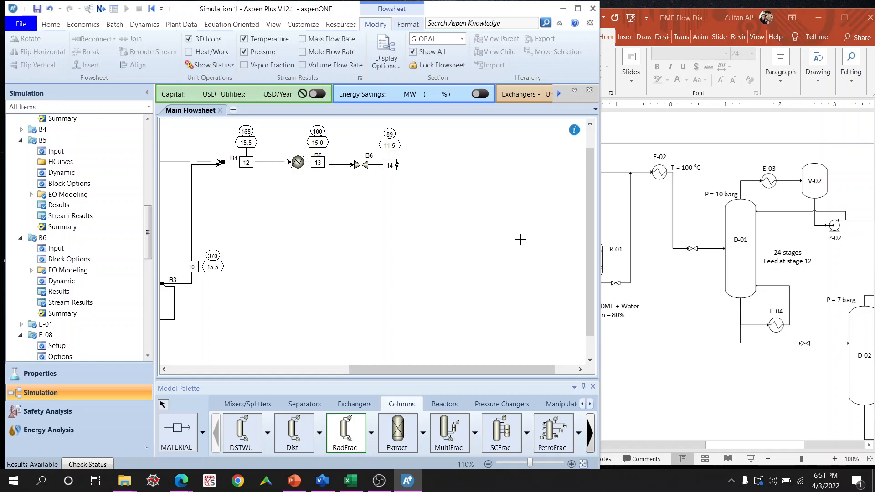
click(443, 180)
right_click(486, 203)
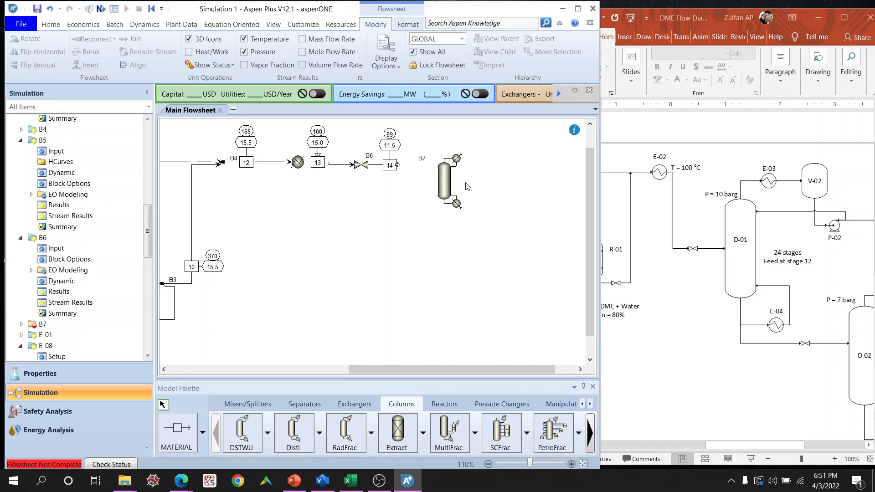
click(451, 180)
drag(451, 180, 442, 172)
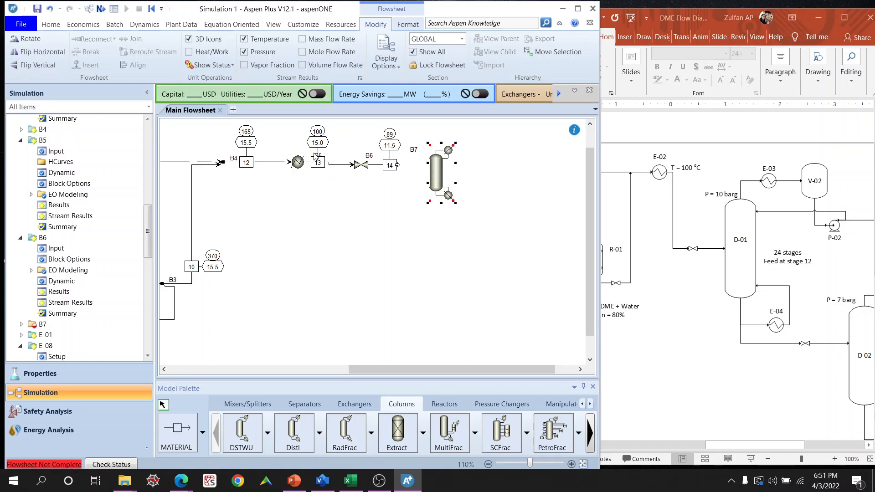
Move the B5 label above the heater icon and rename the block E-02.
drag(315, 154, 294, 149)
right_click(299, 164)
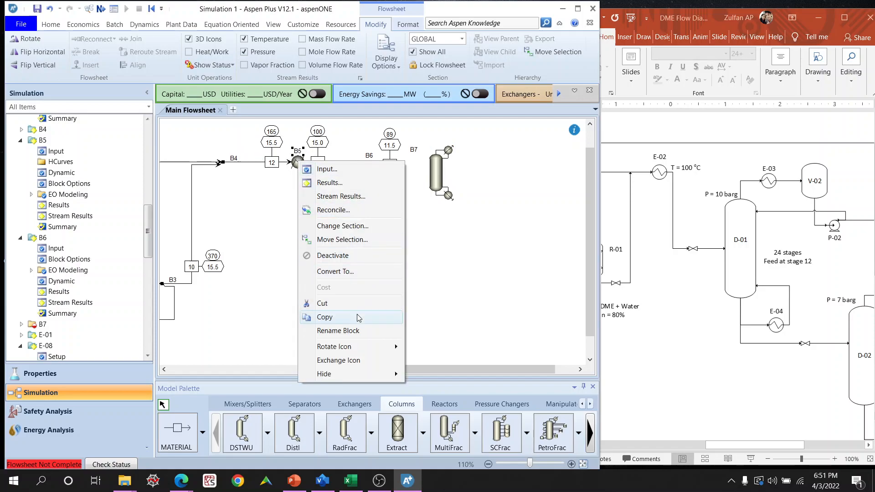
click(362, 339)
text(E-02)
key(Return)
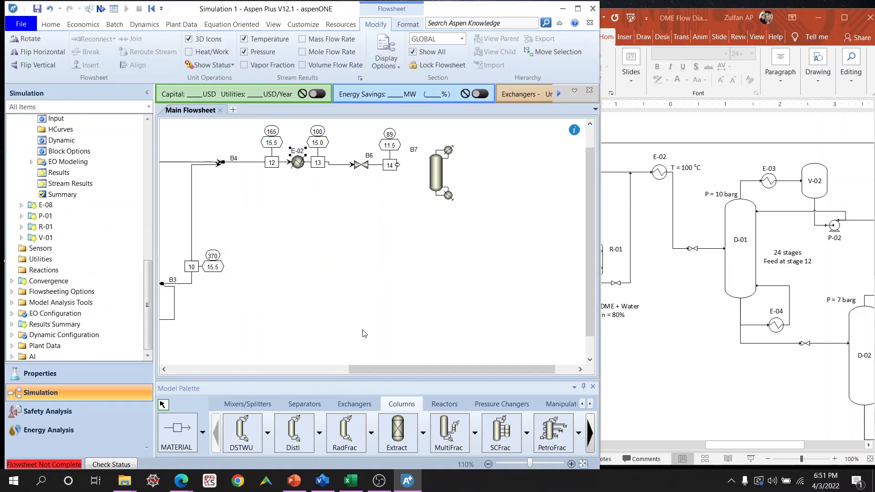
Enlarge the RadFrac column icon beside stream 14 and rename the block D-01.
drag(413, 149, 474, 233)
click(435, 185)
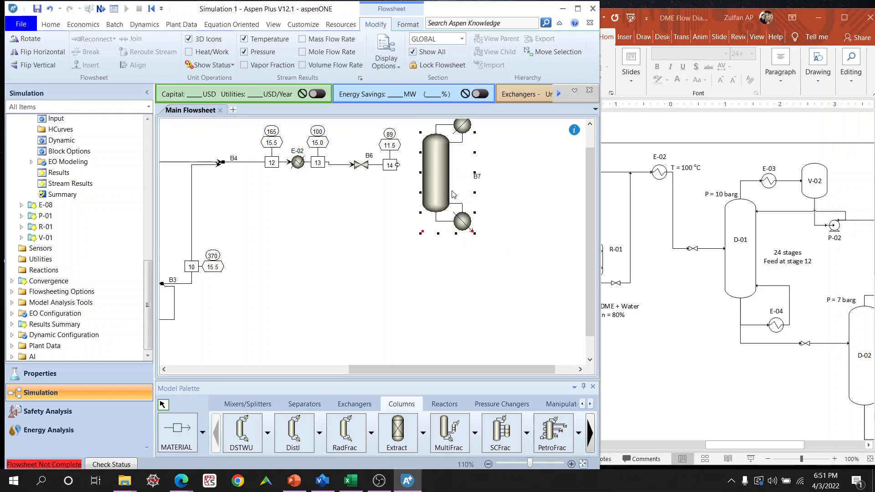
right_click(438, 178)
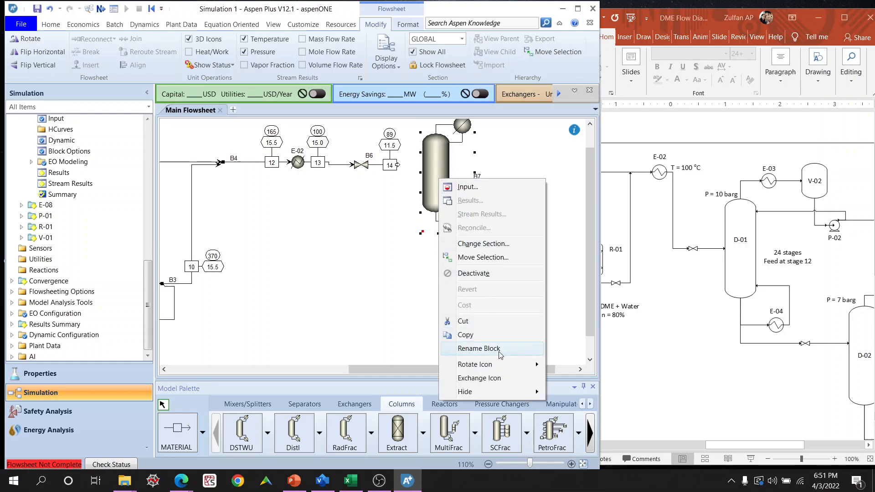
click(501, 352)
text(D-0)
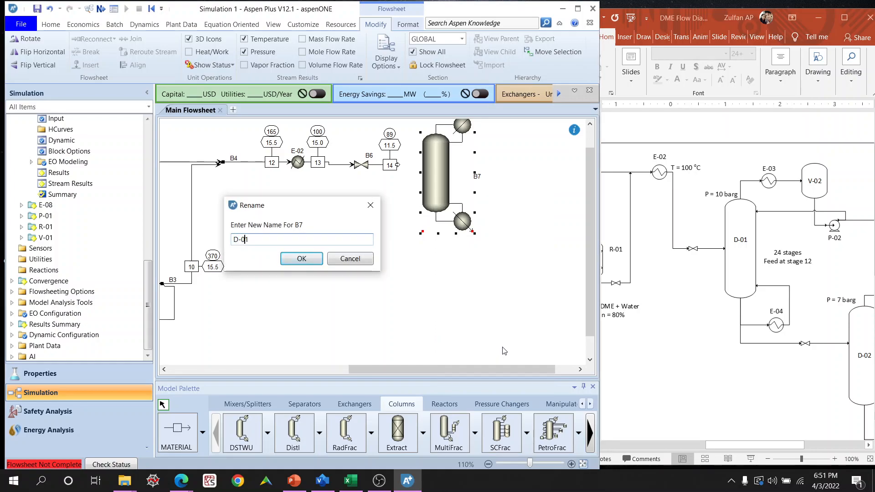
text(1)
key(Return)
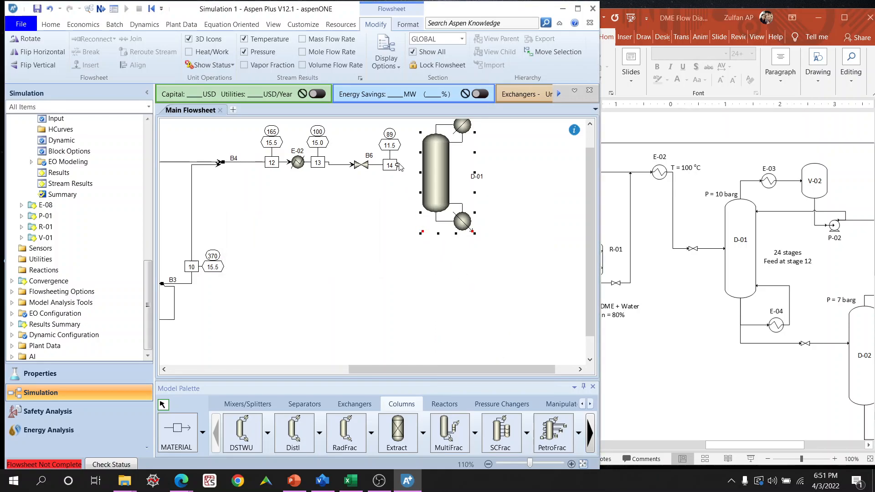
Connect stream 14 to the feed port of D-01 and add material streams for its liquid distillate and bottoms products.
drag(399, 168, 419, 172)
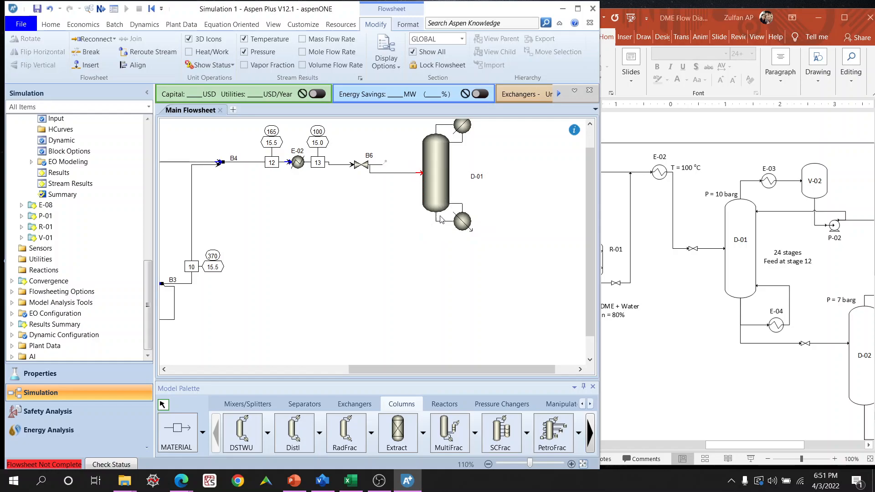
scroll(591, 141, up, 2)
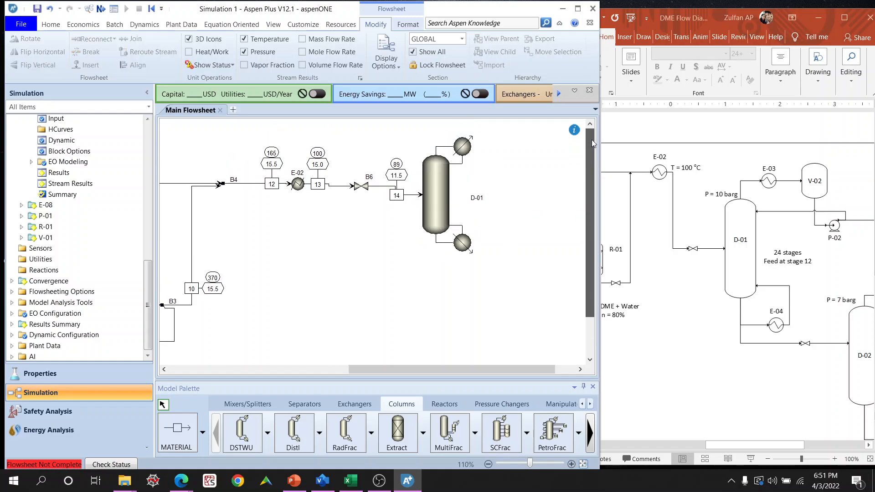
click(788, 444)
drag(782, 445, 811, 444)
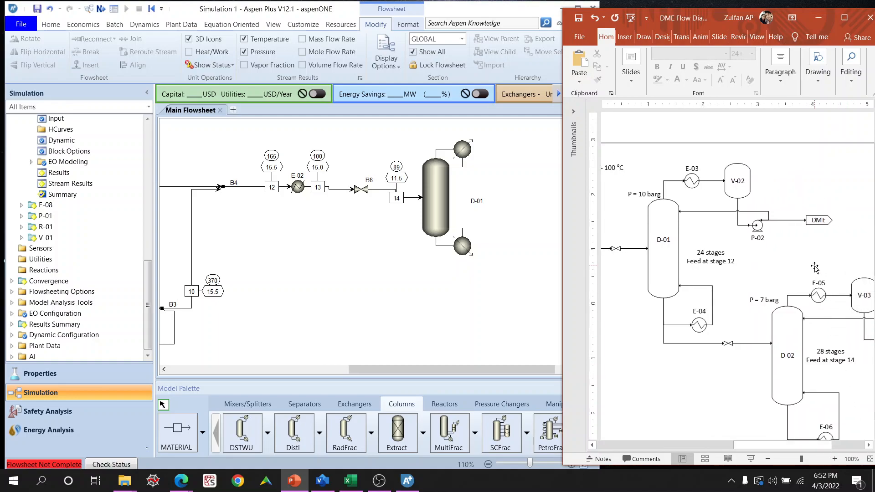
click(480, 216)
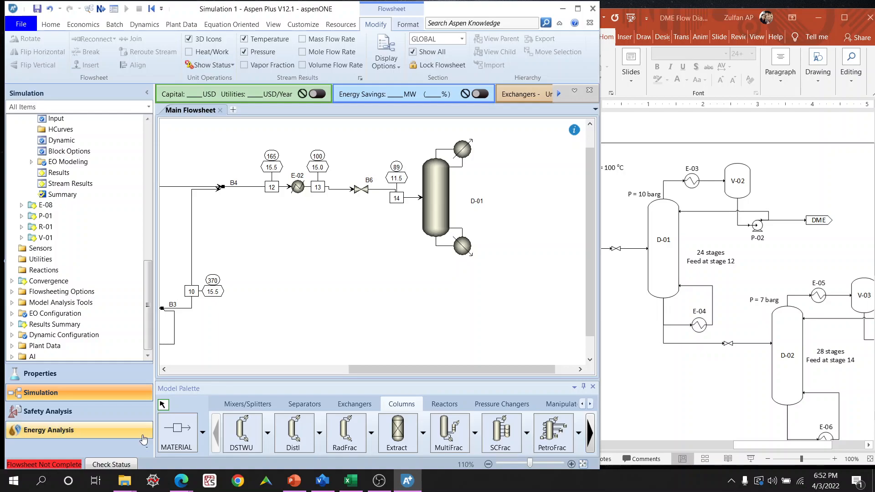
click(176, 431)
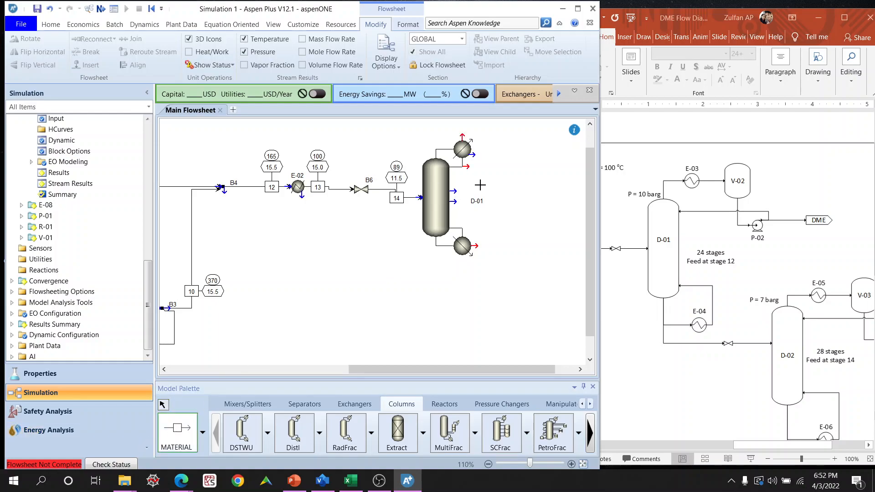
click(469, 166)
click(520, 167)
click(475, 246)
click(521, 245)
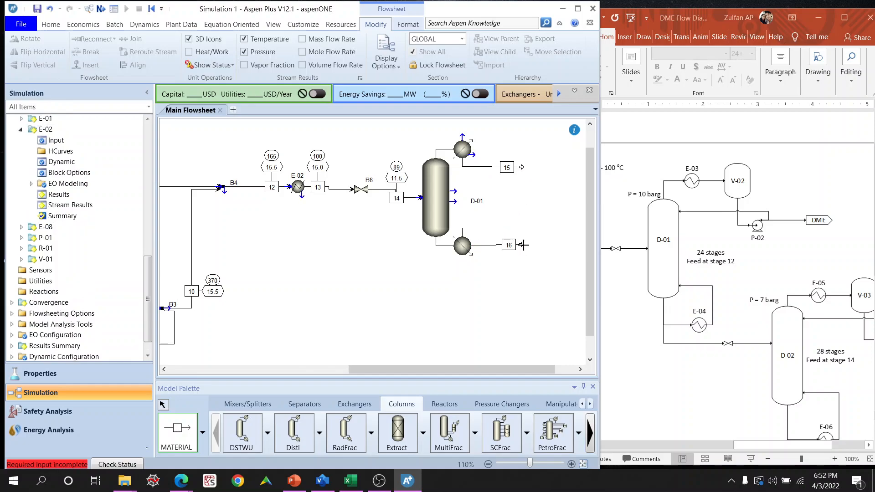
key(Escape)
Open the D-01 column setup and specify 24 stages with a Total condenser.
click(441, 186)
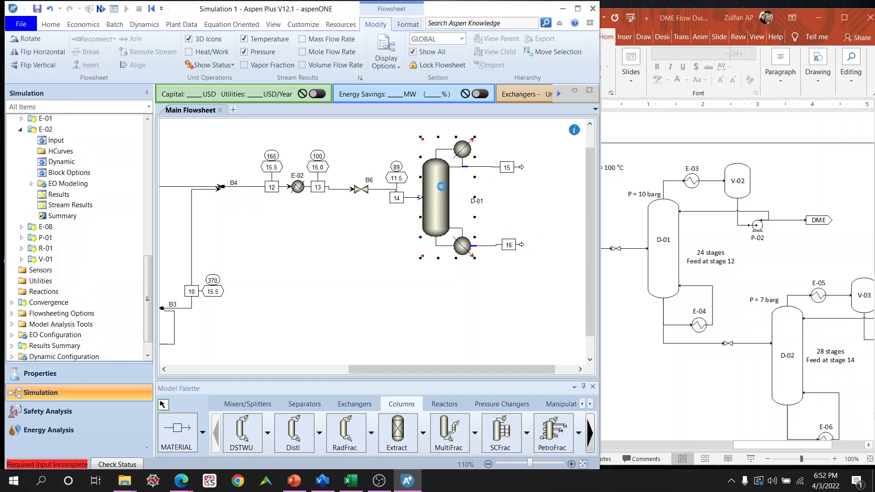
double_click(443, 190)
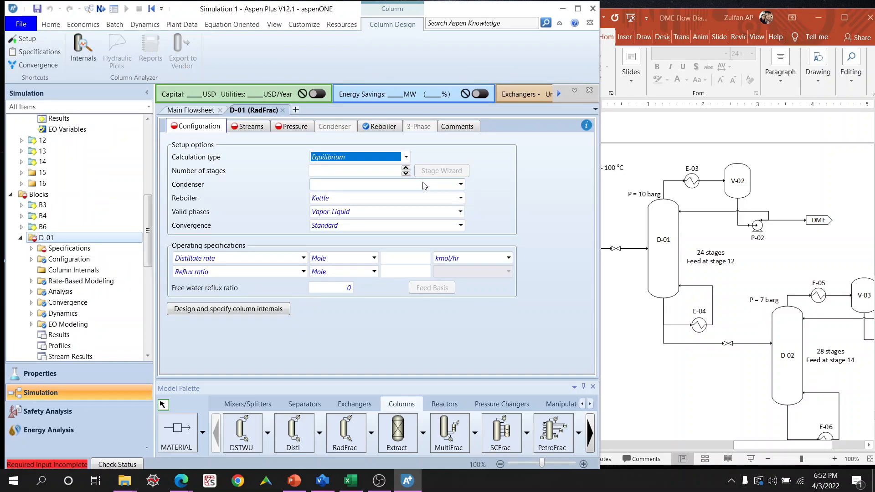
click(378, 171)
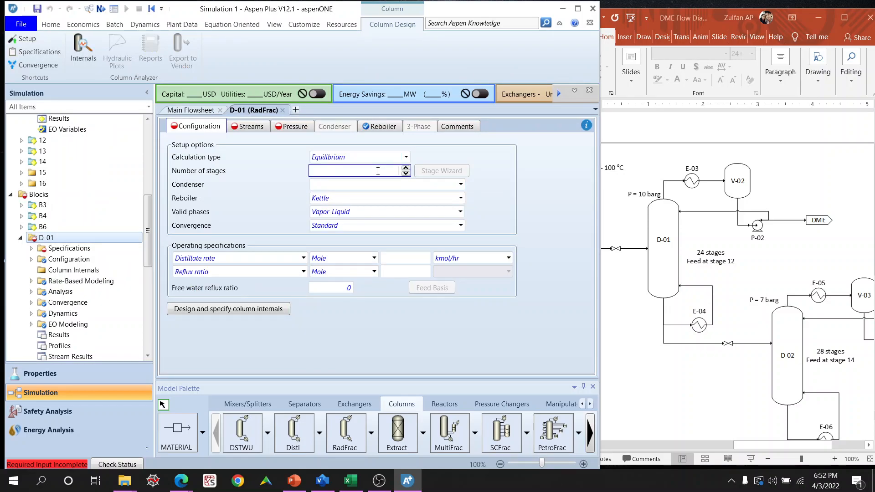
text(24)
click(400, 187)
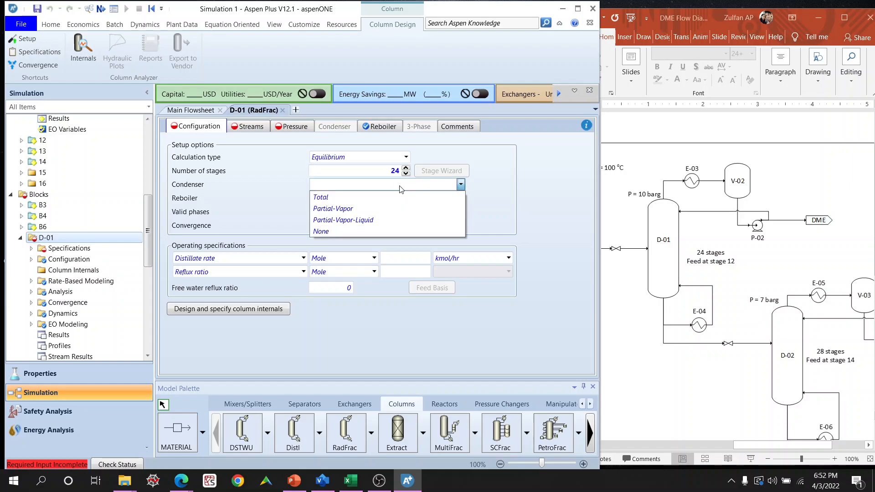
click(376, 196)
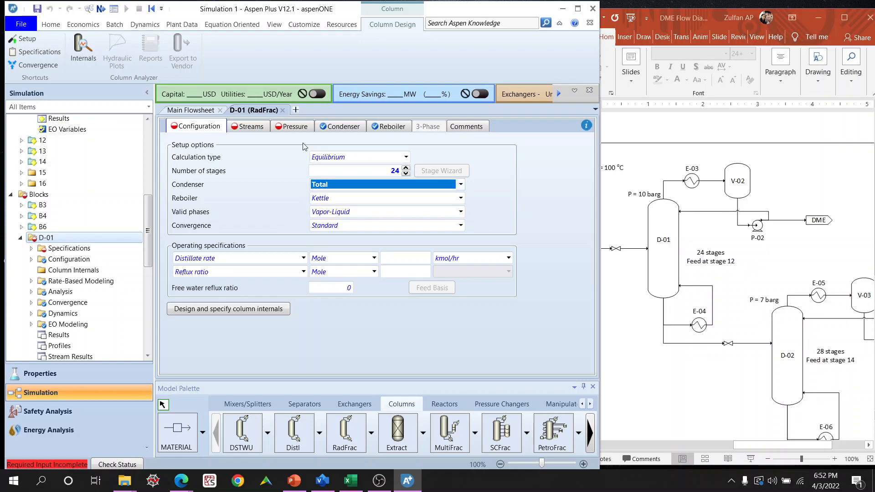
Examine the component mole flows in the results of feed stream 14.
click(201, 111)
click(408, 200)
double_click(409, 202)
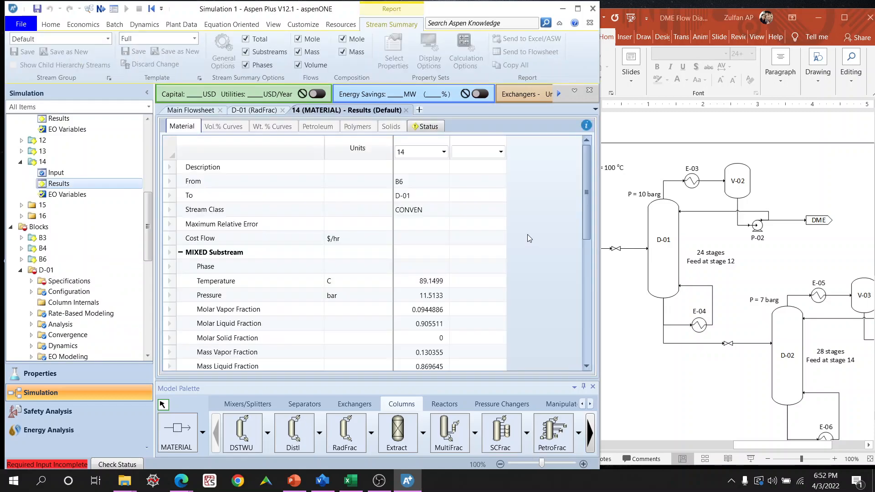
drag(586, 191, 594, 292)
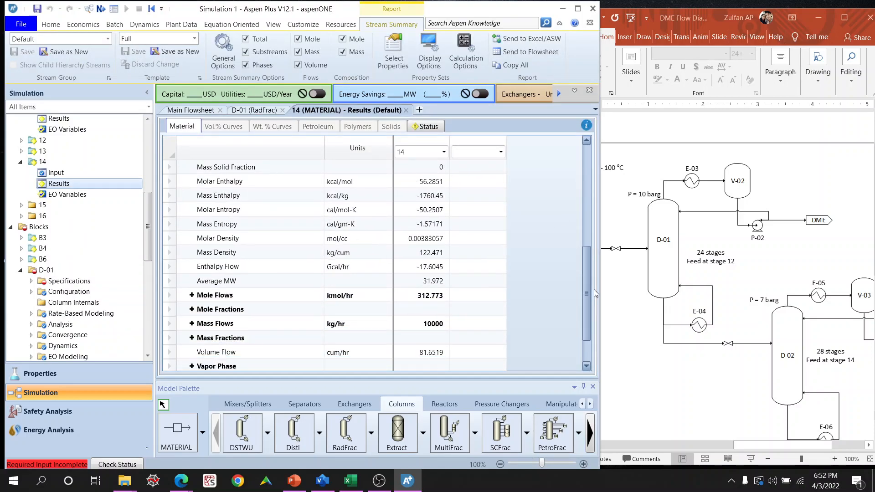
click(192, 295)
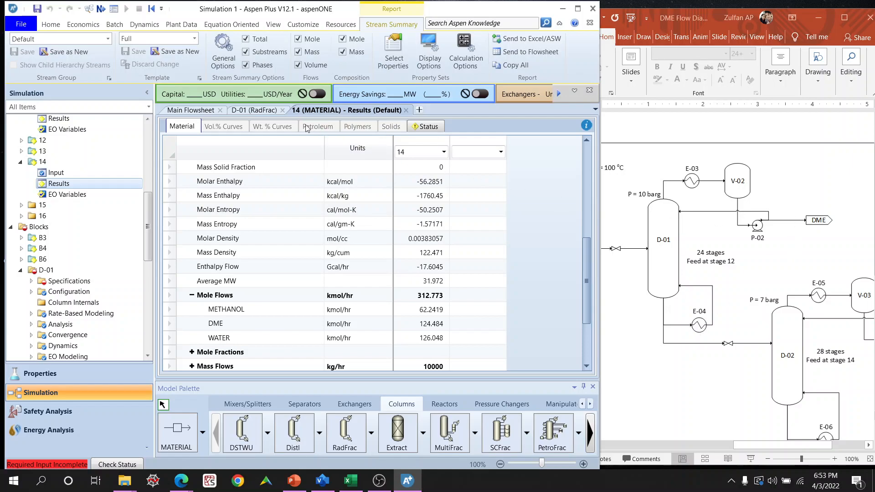
Set D-01's distillate rate to 124.5 kmol/hr and its reflux ratio to 1, both on a mole basis.
click(253, 110)
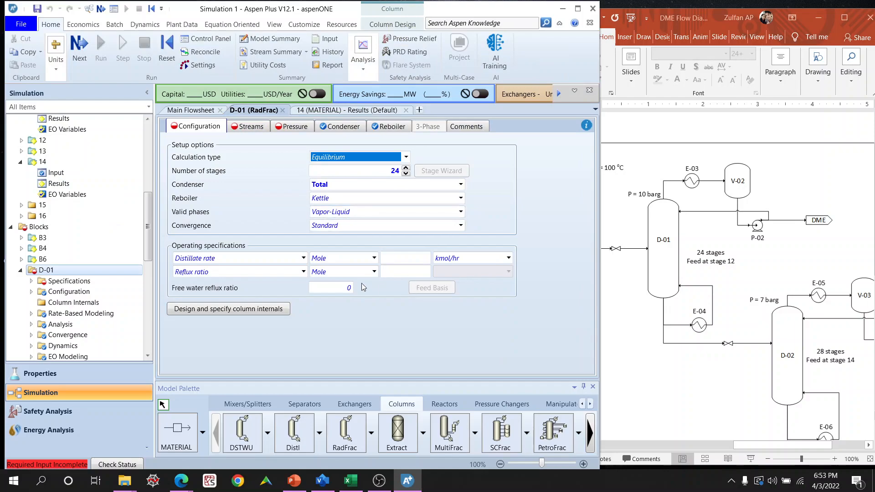
click(403, 260)
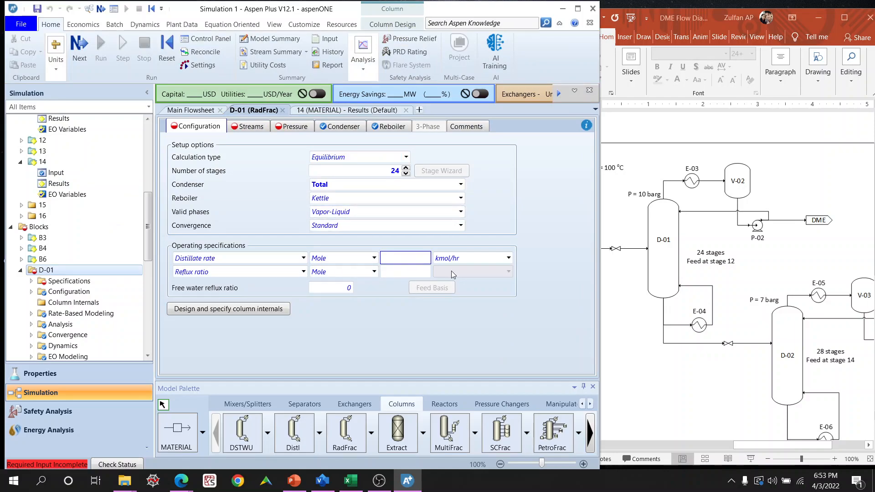
text(124)
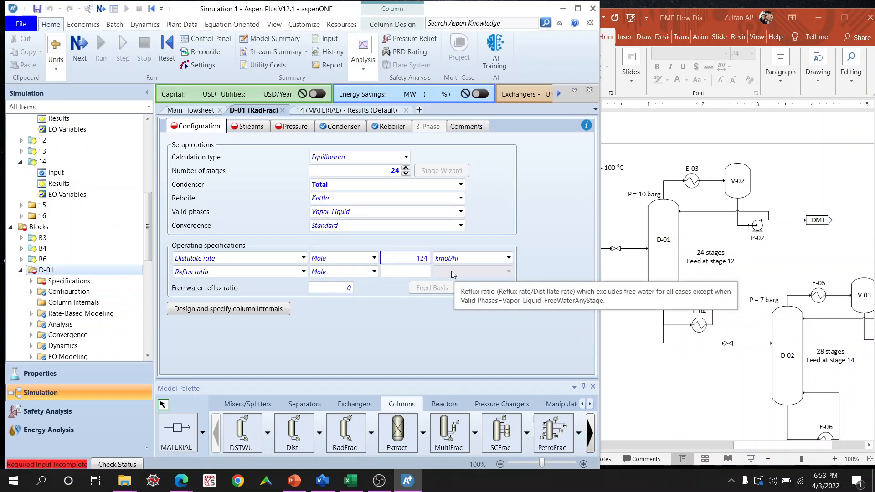
text(.5)
key(Return)
click(422, 272)
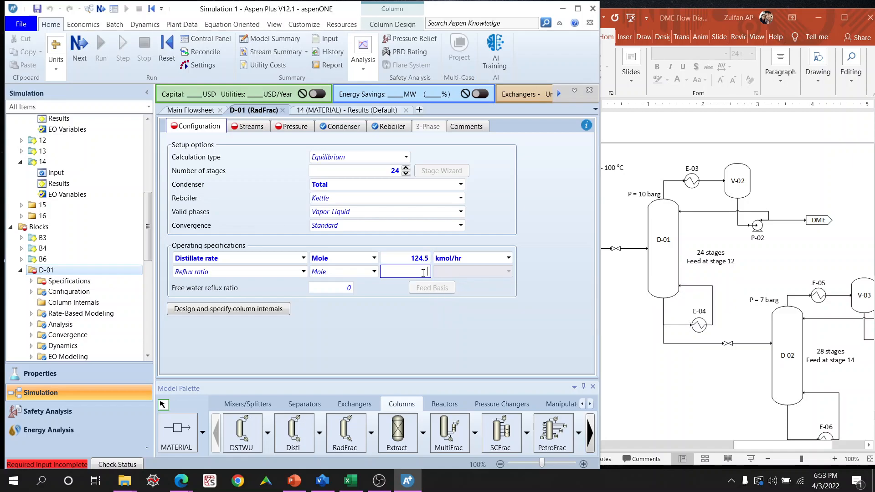
text(1)
key(Return)
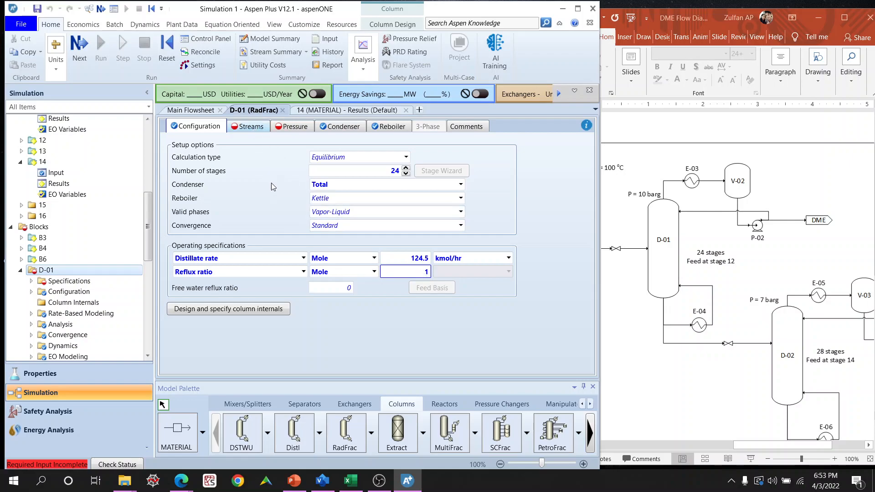
Set the feed stage of stream 14 in column D-01 to 12.
click(249, 126)
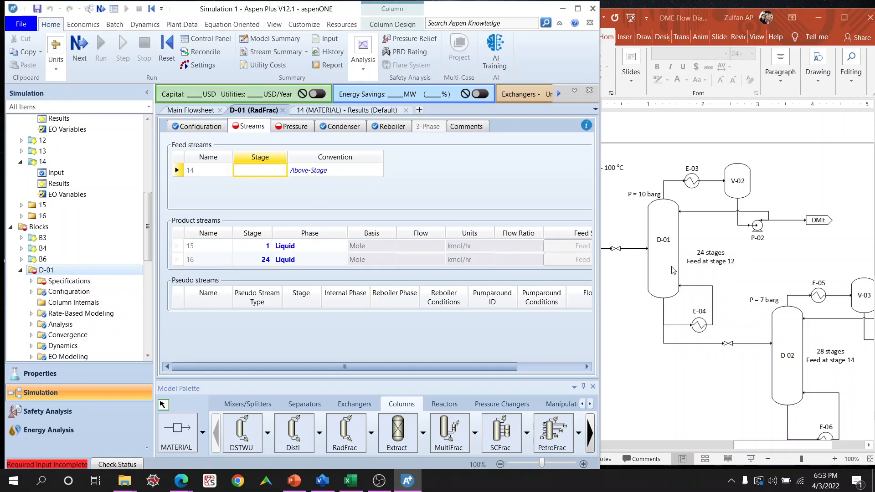
click(253, 173)
text(12)
key(Tab)
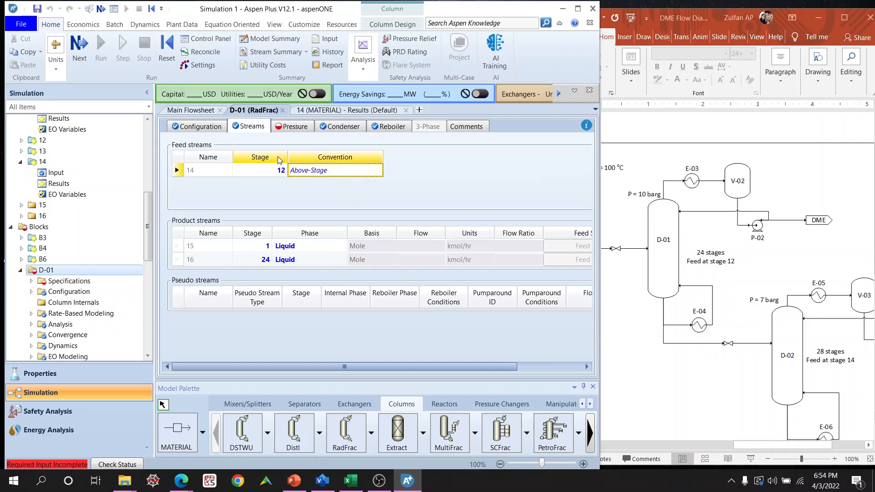
Set the stage 1 / condenser pressure of column D-01 to 10 barg.
click(293, 129)
click(305, 175)
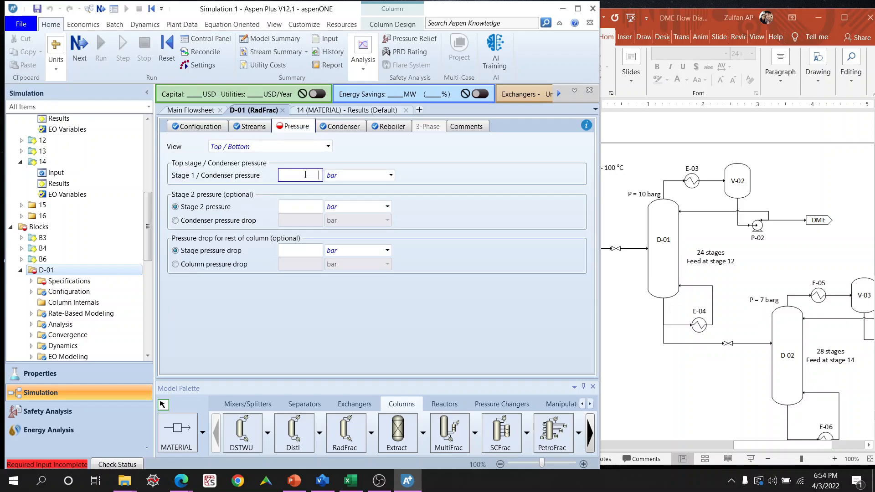
text(10)
click(391, 175)
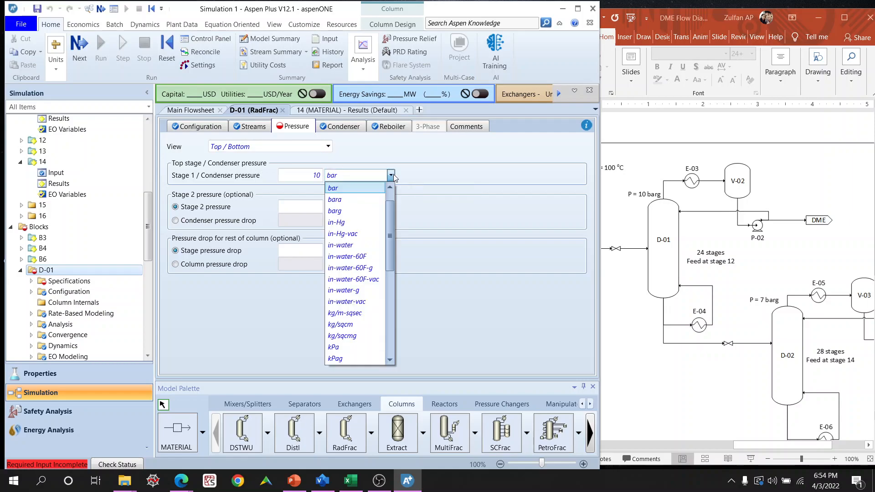
click(368, 211)
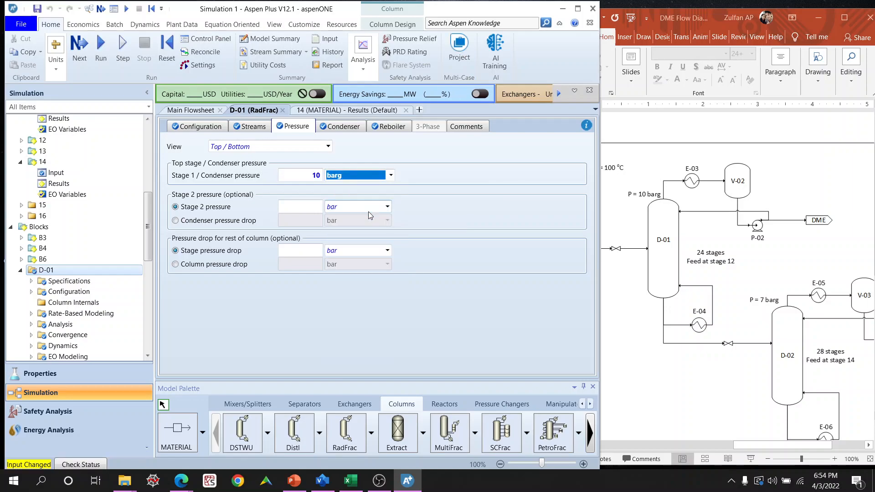
Run the simulation and review the component mole flows and mole fractions in D-01's stream results.
click(104, 52)
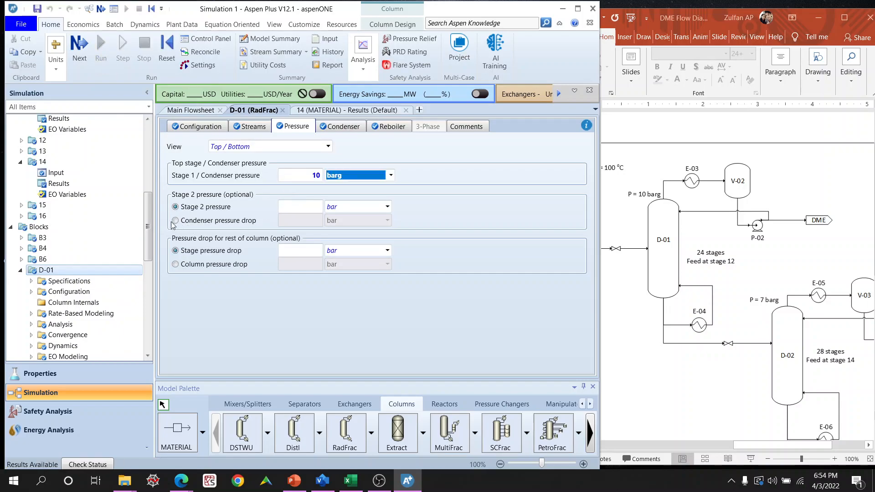
drag(148, 213, 150, 237)
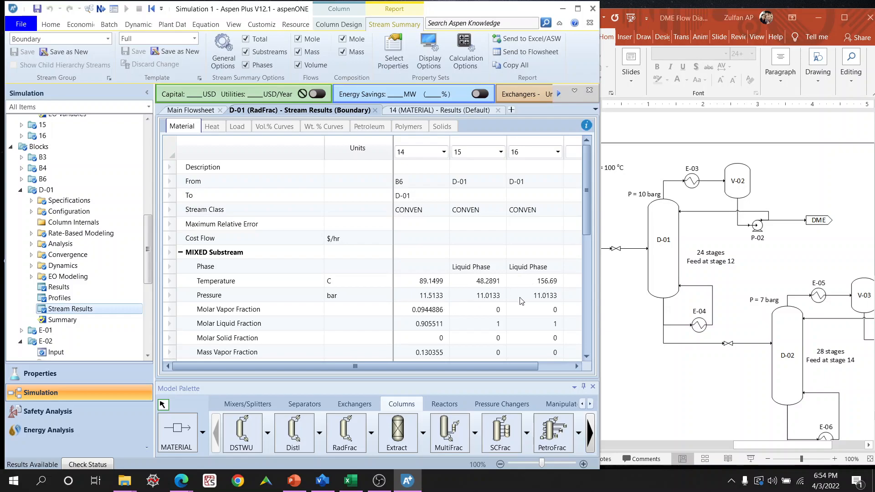
scroll(520, 304, down, 5)
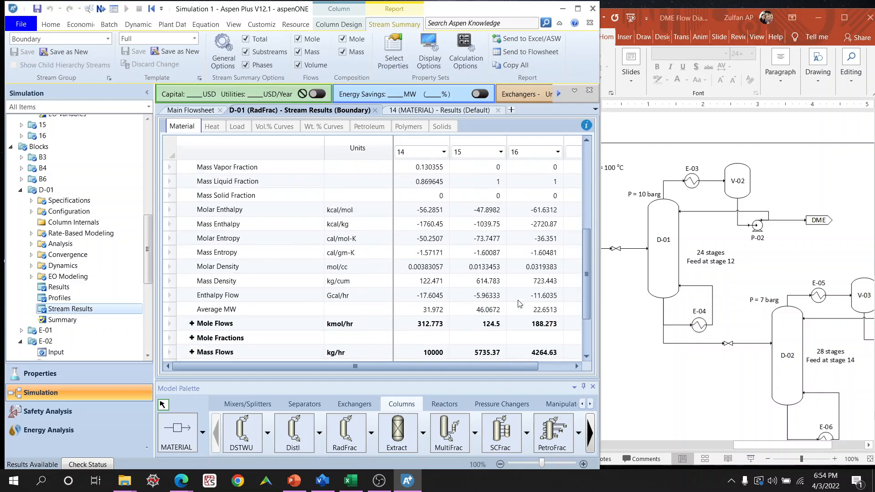
scroll(519, 303, down, 1)
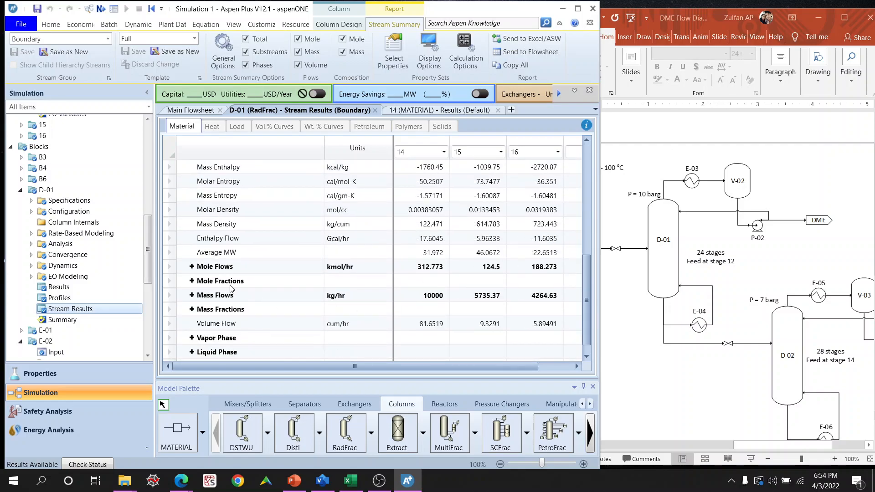
click(192, 266)
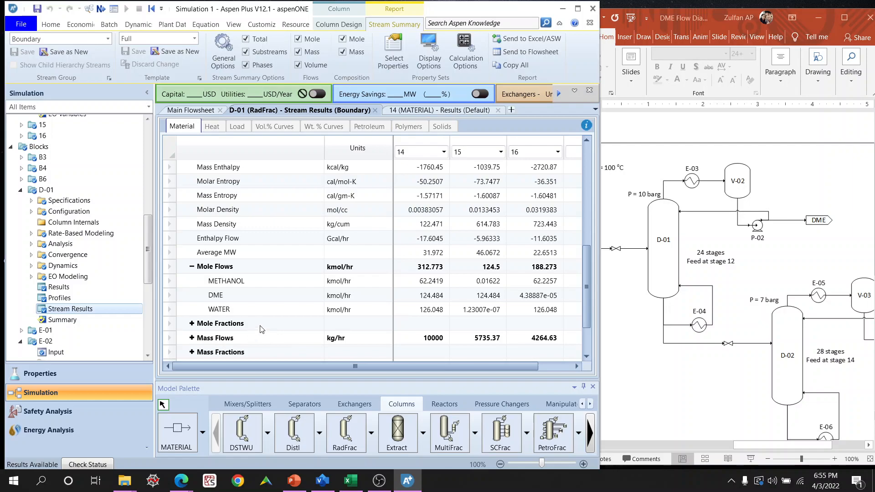
click(193, 323)
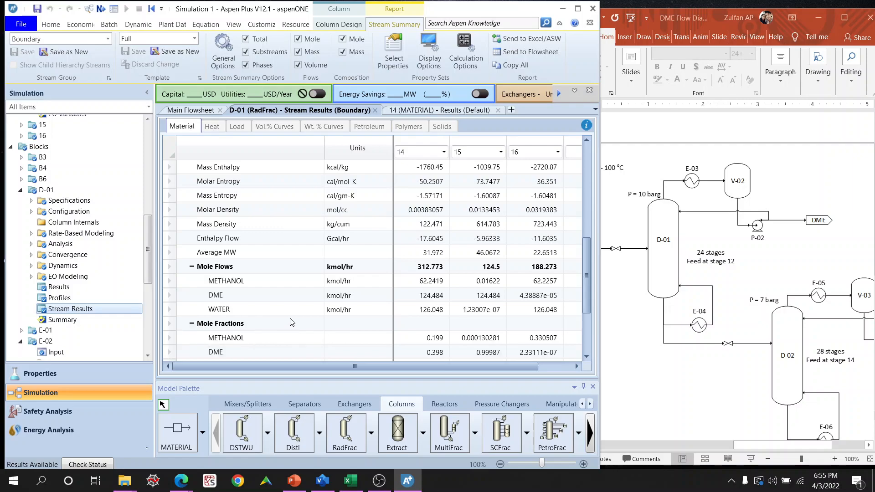
scroll(338, 327, down, 1)
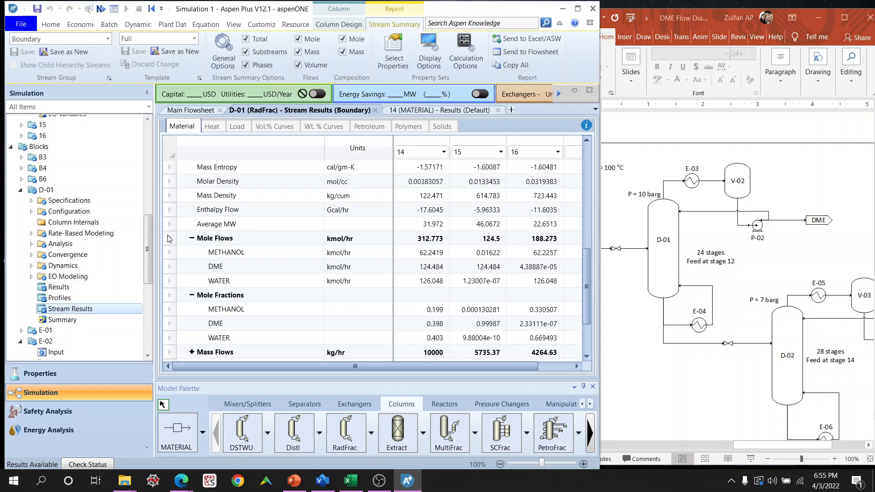
Create a new design specification for column D-01 with the description "Recovery of DME".
click(31, 212)
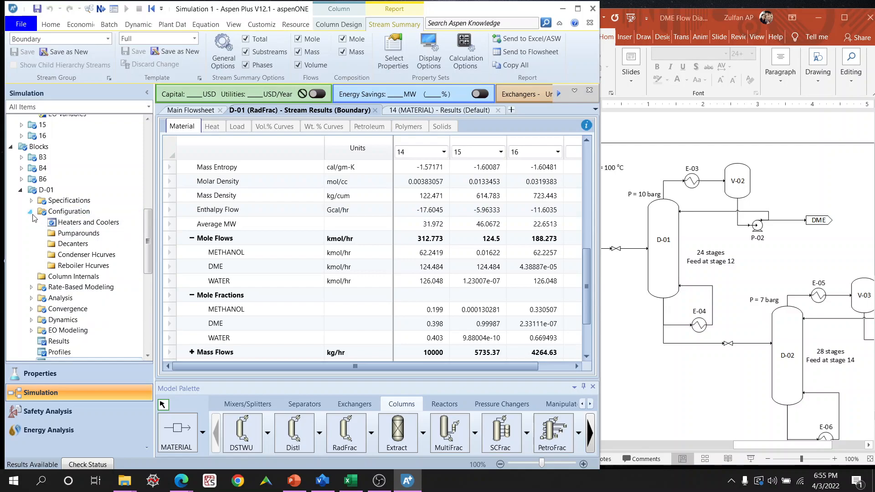
click(31, 212)
click(31, 200)
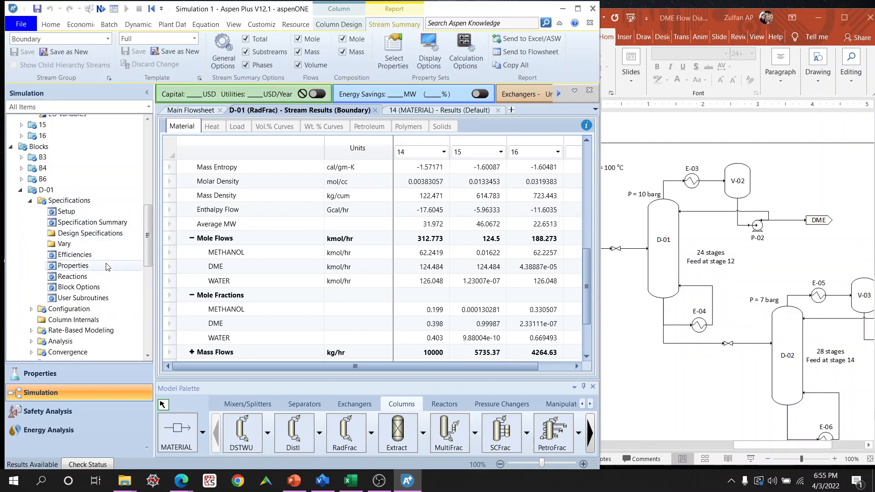
click(84, 233)
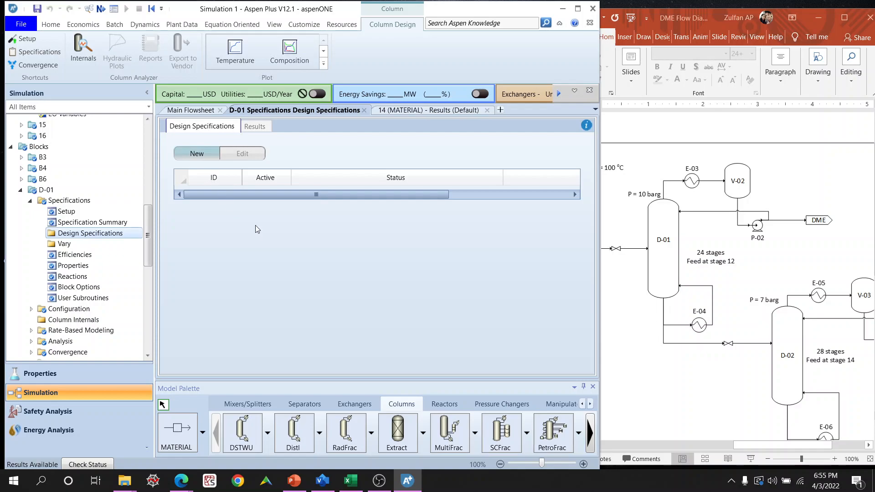
click(209, 155)
text(Recovery of DME)
key(Return)
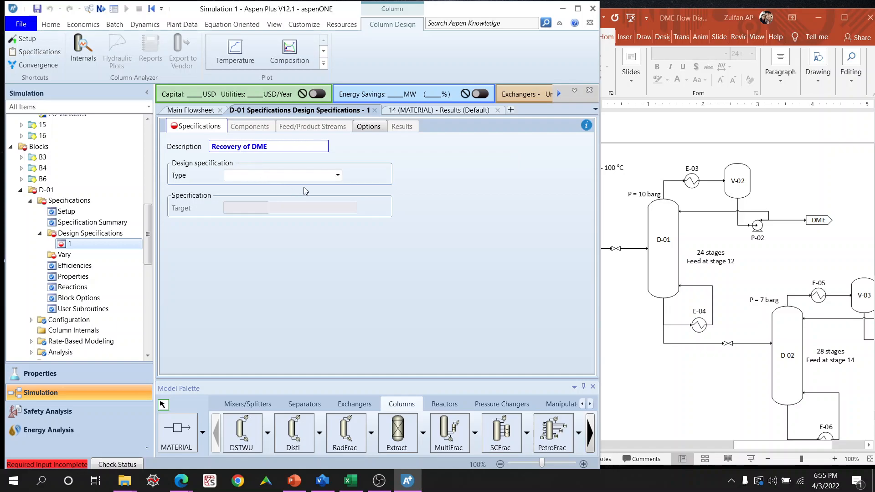
Set the Recovery of DME specification's type to Mole recovery with a target of 0.99.
click(337, 175)
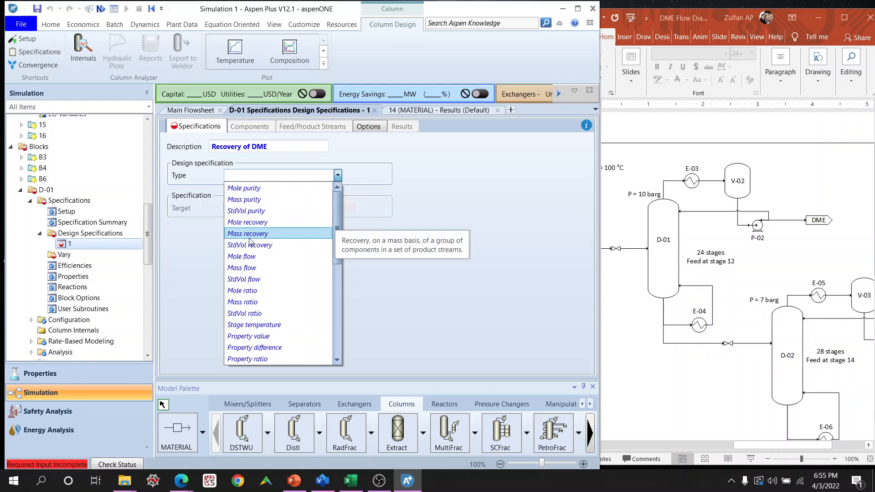
click(254, 224)
click(250, 209)
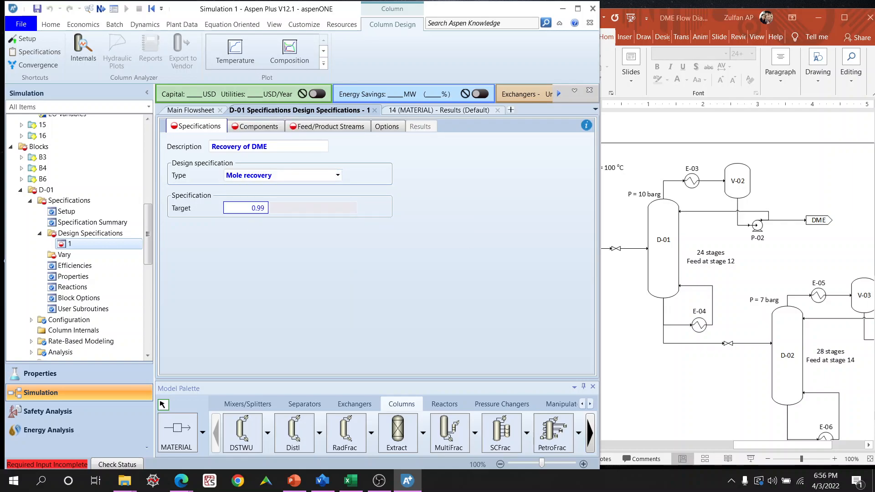
key(Return)
Select DME as the component and stream 15 as the product stream for the Recovery of DME specification.
click(267, 130)
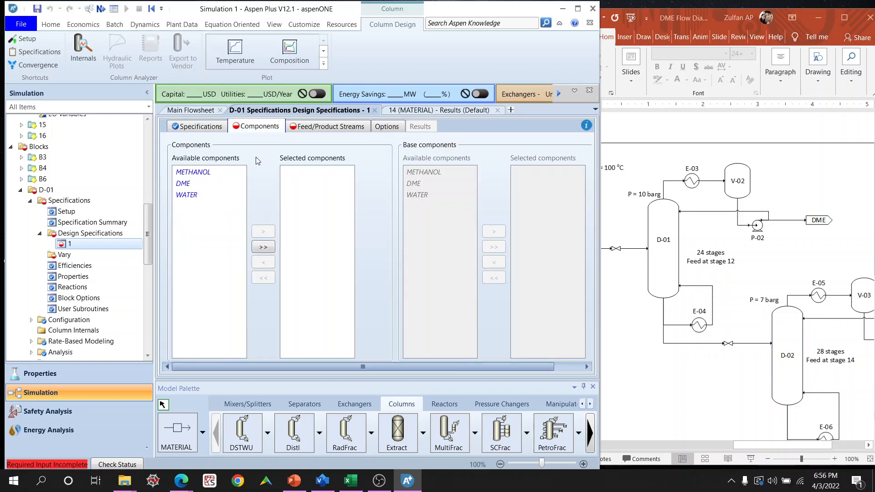
click(183, 183)
click(263, 232)
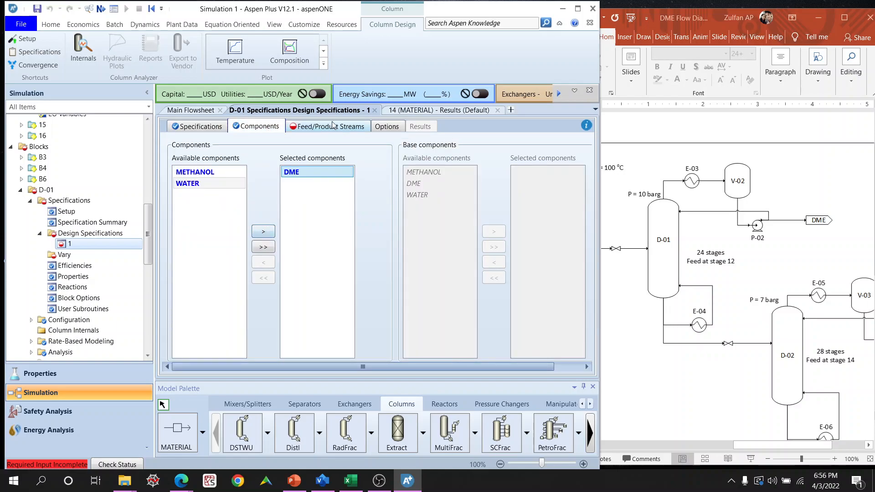
click(333, 127)
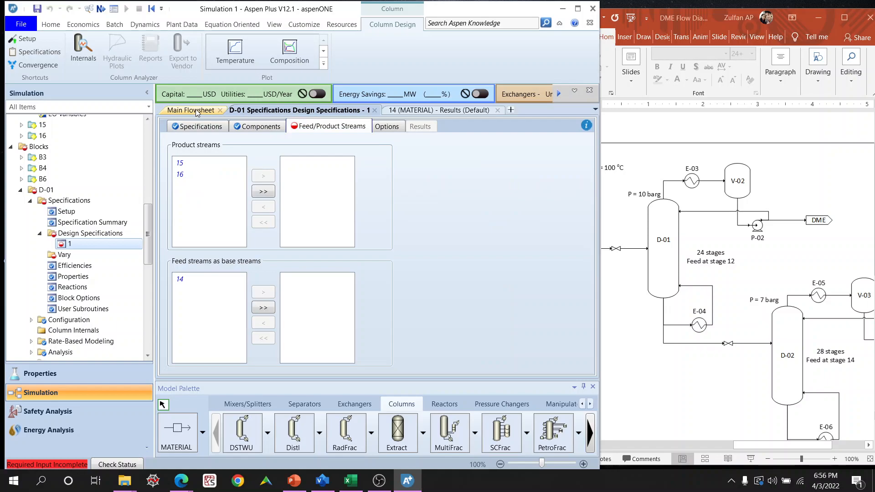
click(196, 112)
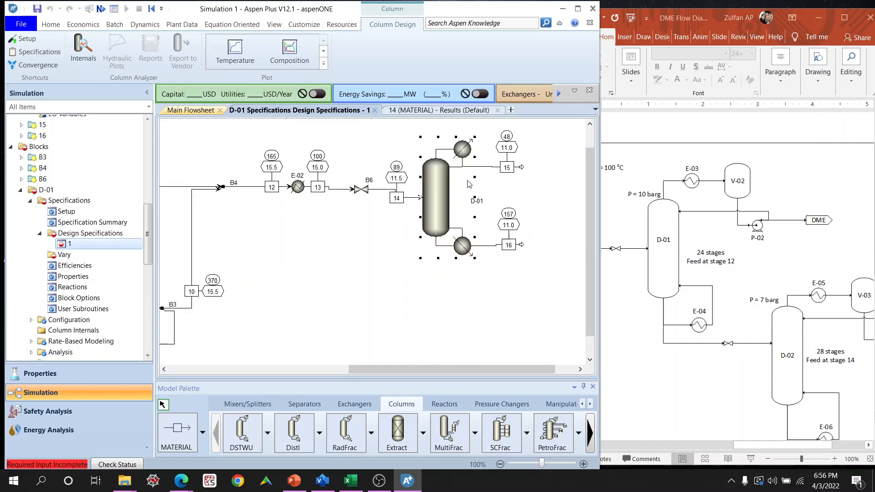
click(344, 111)
click(180, 163)
click(262, 176)
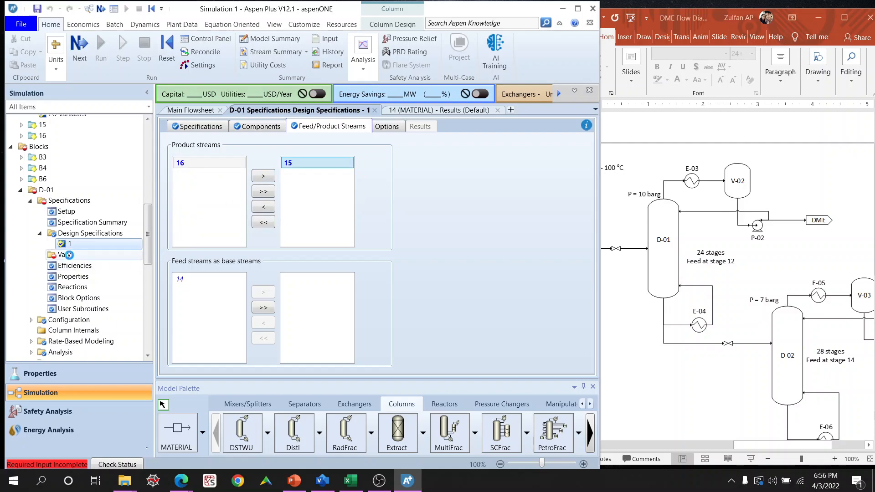
Create a new vary for column D-01 with the description "Increase DME recovery".
click(69, 255)
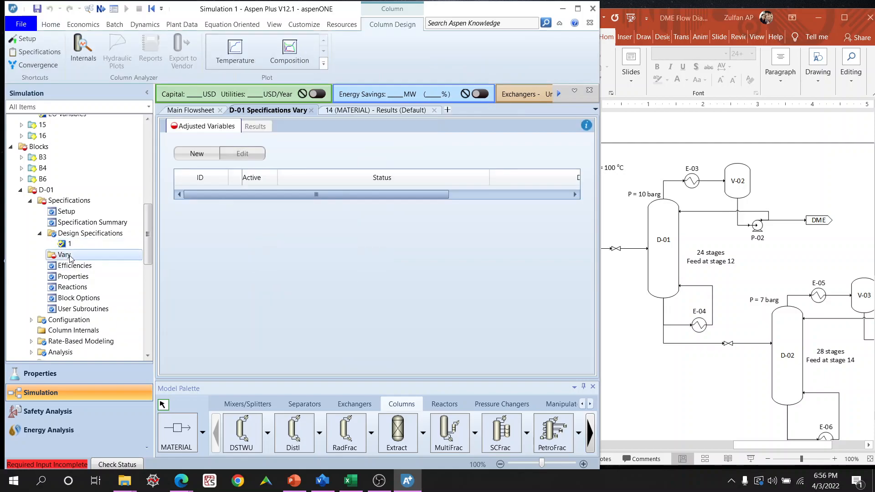
click(213, 160)
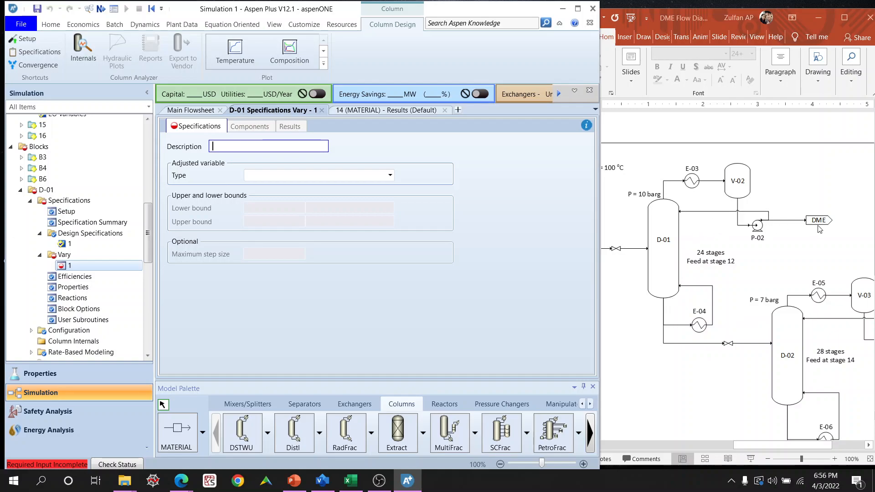
text(Maxi)
key(BackSpace)
key(BackSpace)
key(BackSpace)
key(BackSpace)
key(BackSpace)
key(BackSpace)
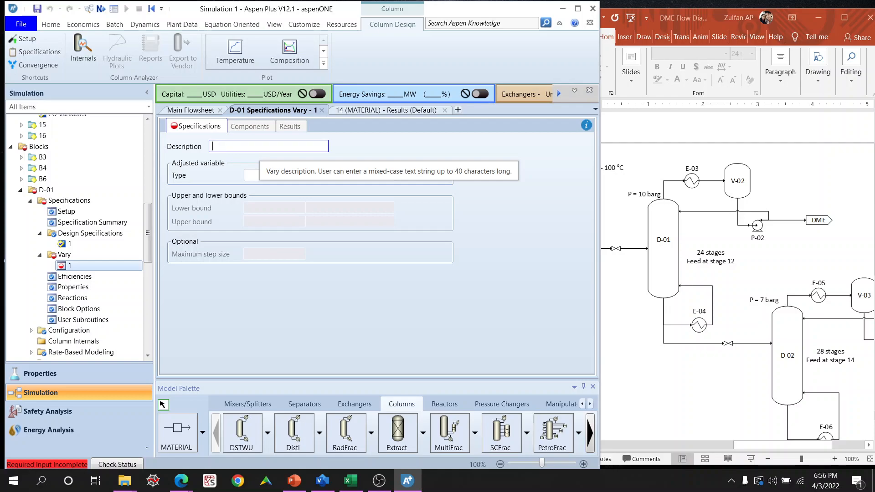
text(Increase DME recovery)
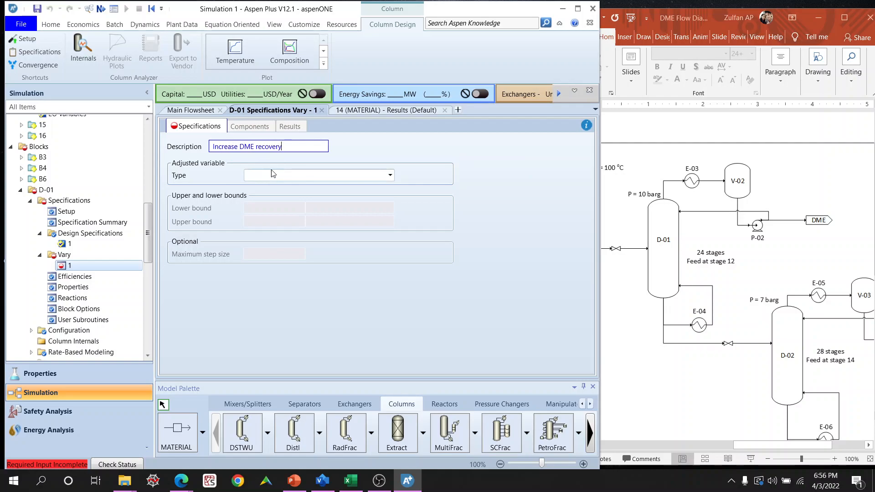
Check D-01's operating specifications in its setup and choose Distillate rate as the adjusted variable of the Increase DME recovery vary.
click(277, 175)
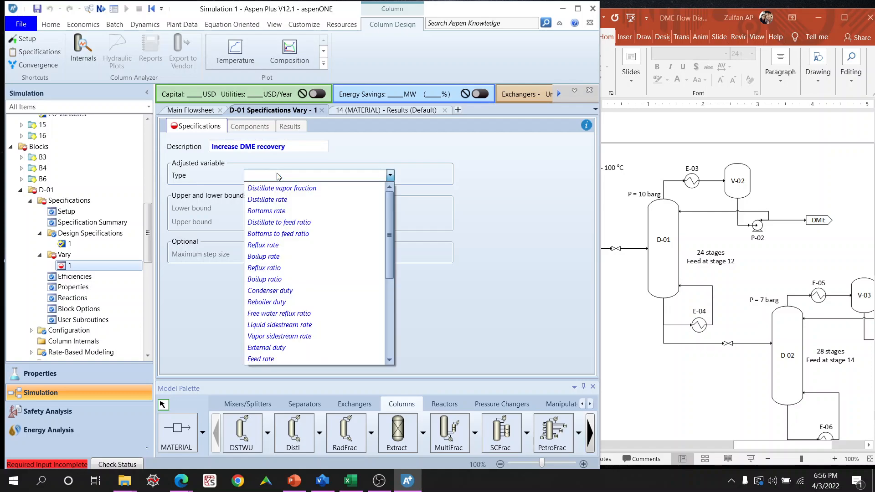
click(206, 114)
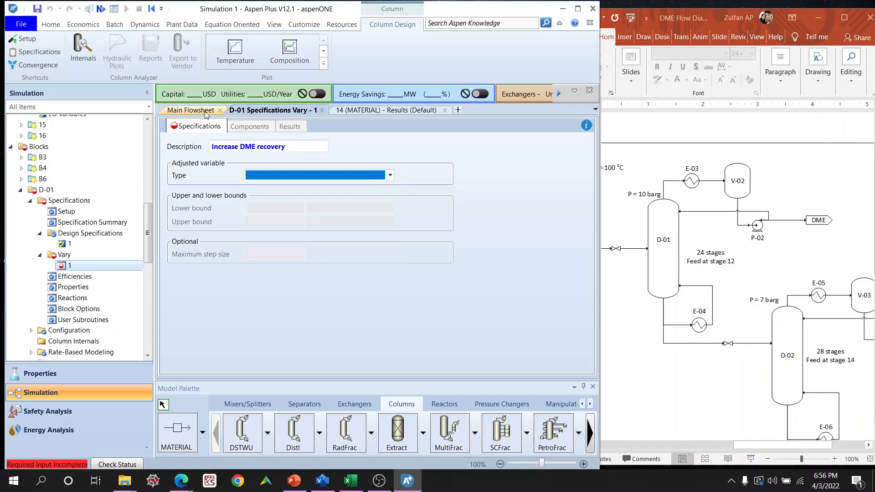
click(61, 214)
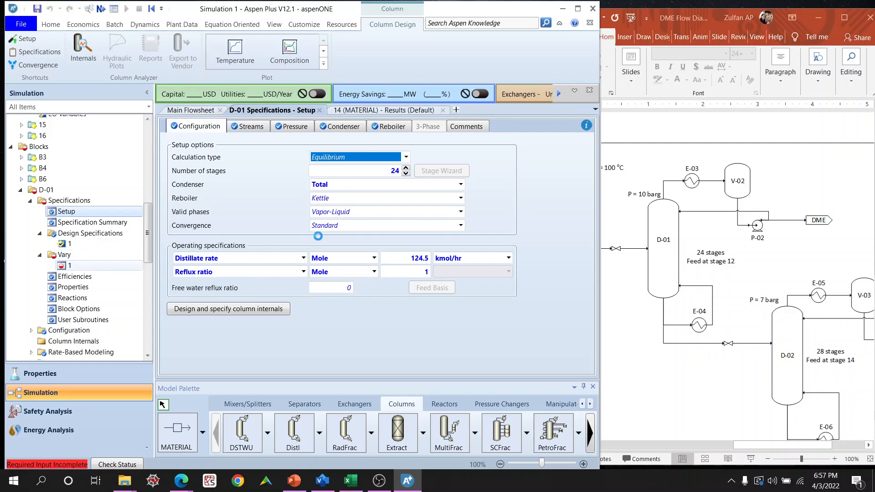
click(283, 175)
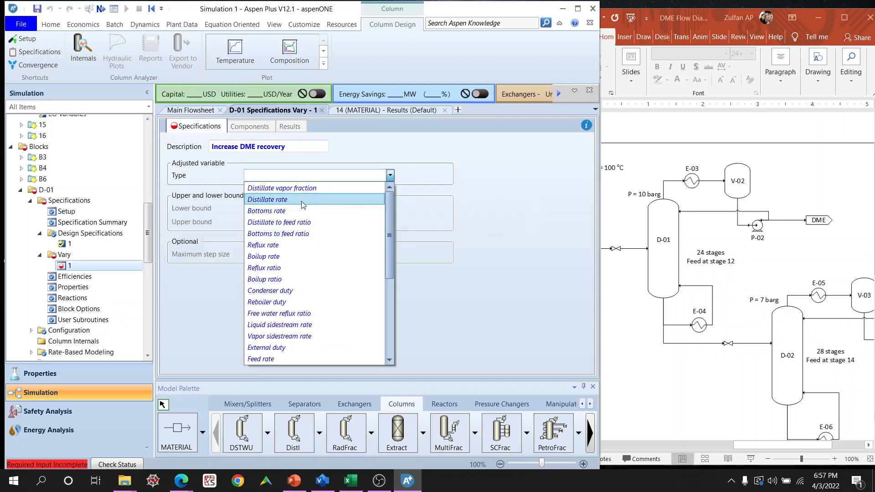
click(301, 199)
Set the distillate rate's lower bound to 0 and its upper bound to 200 kmol/hr.
click(286, 208)
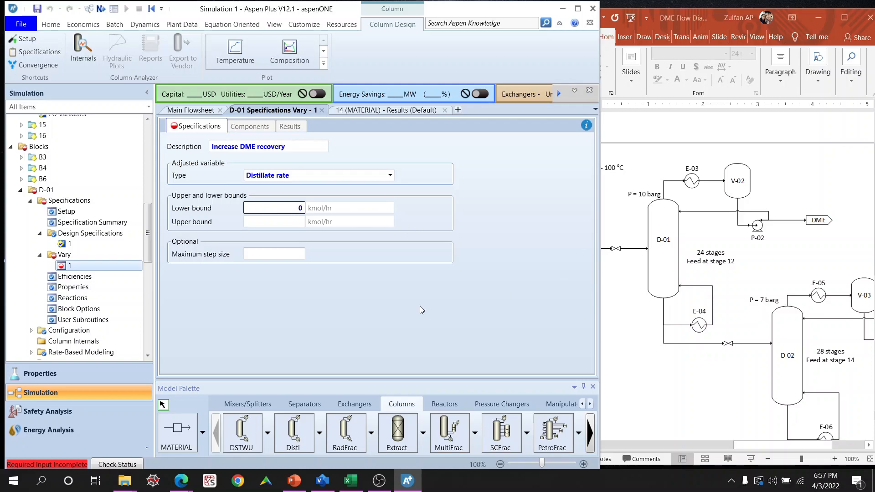
click(291, 224)
click(371, 262)
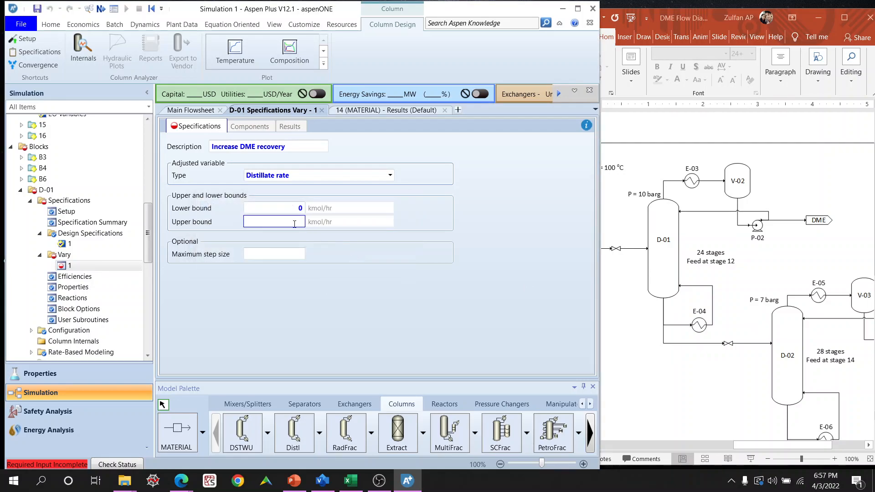
key(Return)
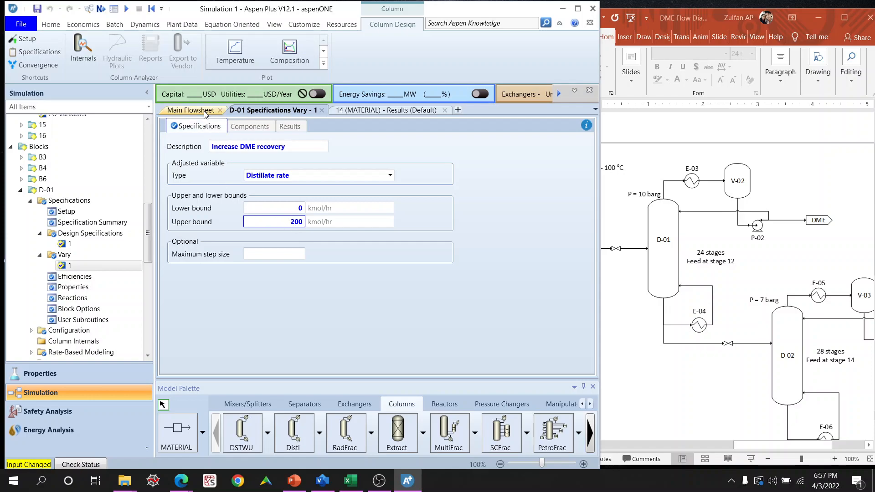
Create a second design specification for column D-01 with the description "Purity of DME".
click(91, 233)
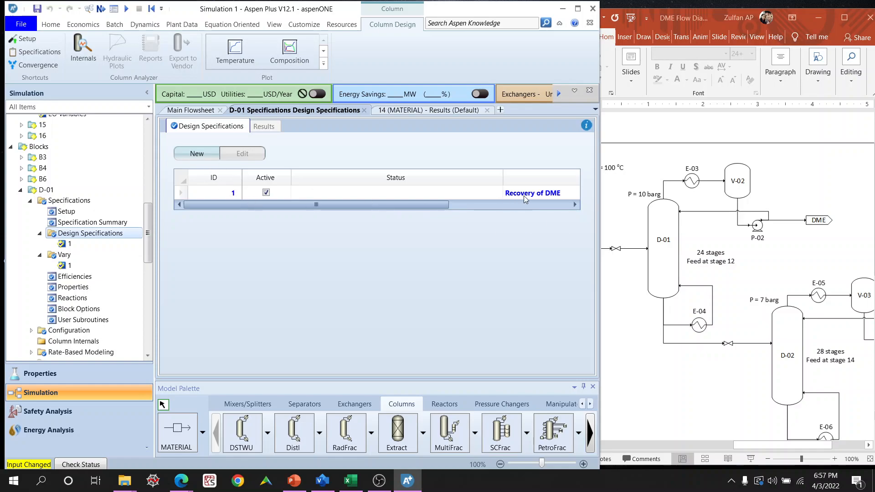
text(Purity of DME)
key(Return)
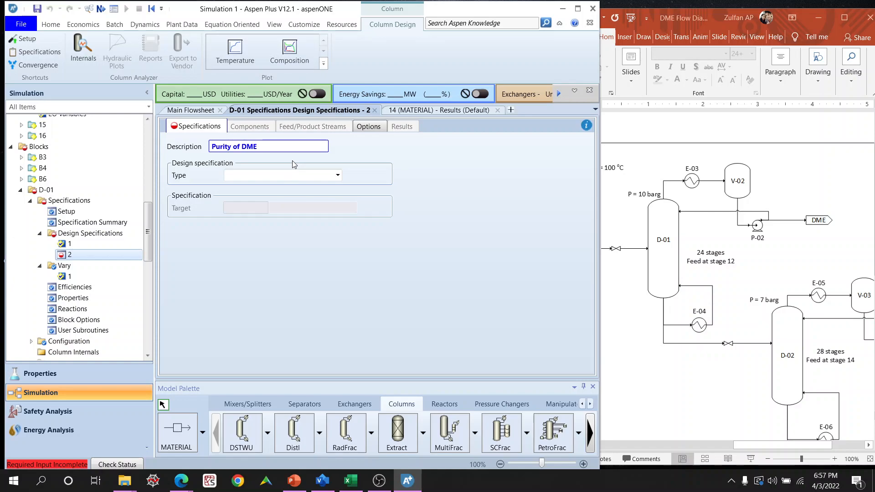
Set the Purity of DME specification's type to Mole purity with a target of 0.999.
click(291, 176)
click(292, 176)
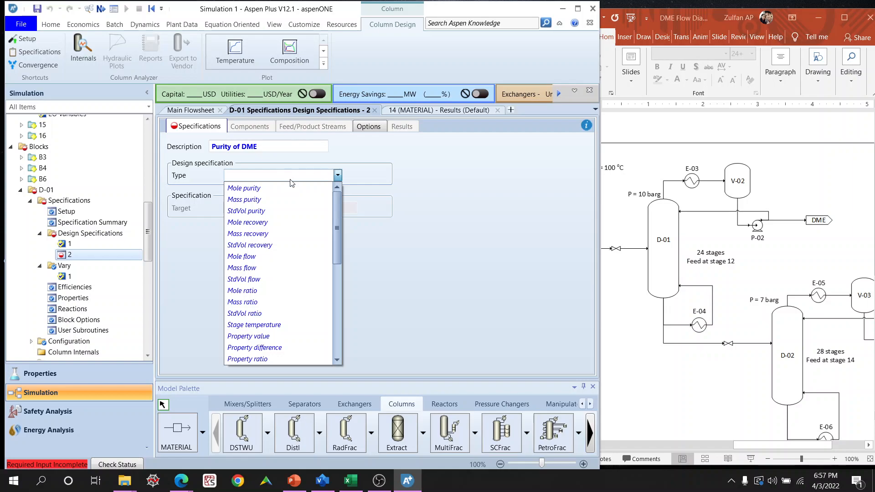
click(285, 187)
click(249, 210)
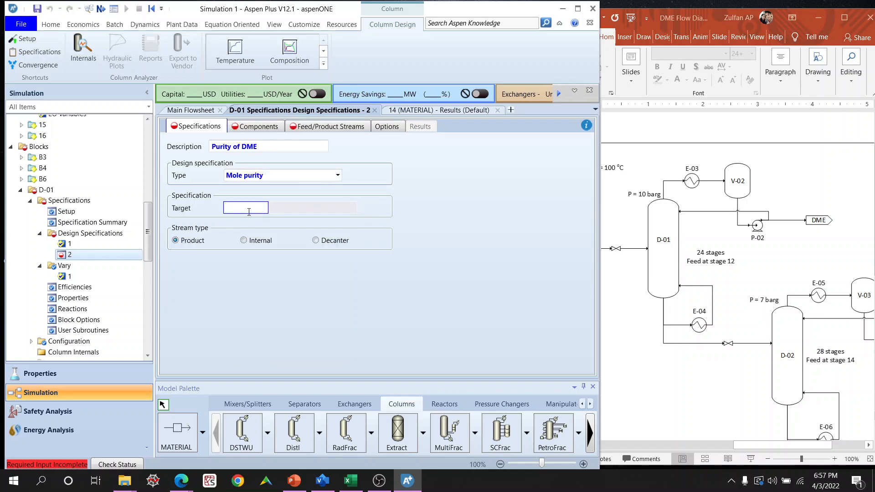
text(0.999)
key(Return)
Select DME as the component and stream 15 as the product stream for the Purity of DME specification.
click(254, 129)
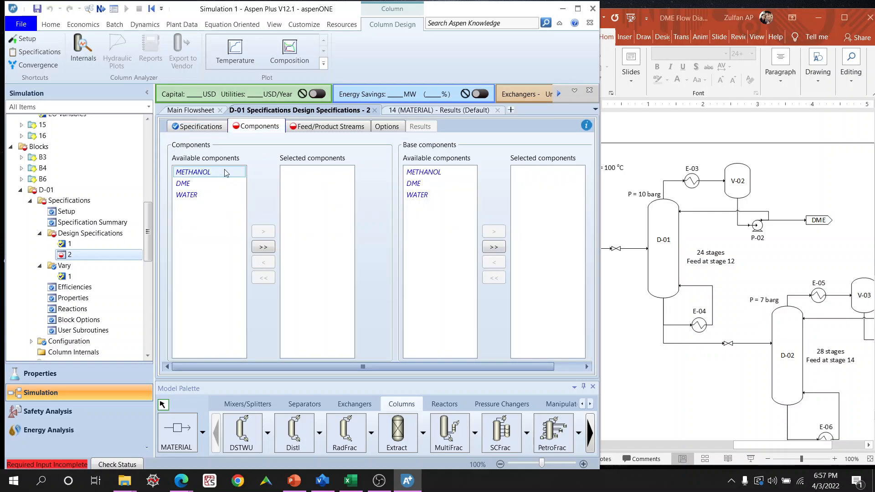
click(197, 183)
click(254, 232)
click(330, 130)
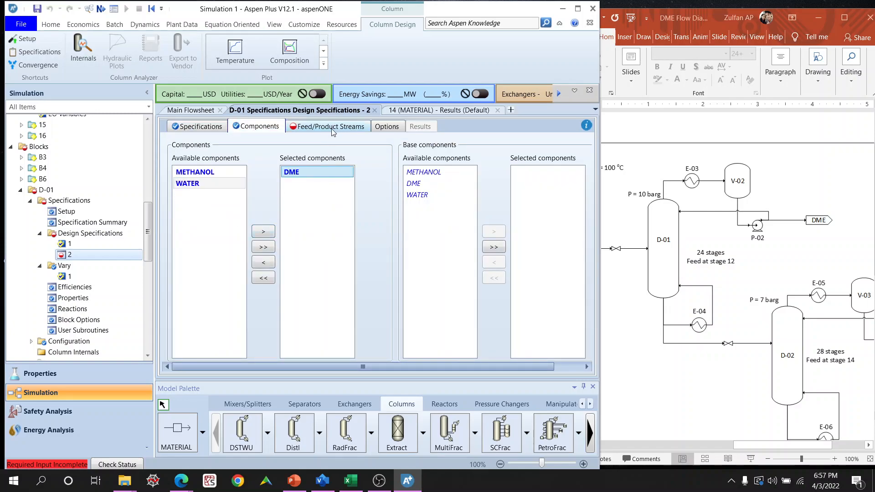
click(209, 163)
click(263, 176)
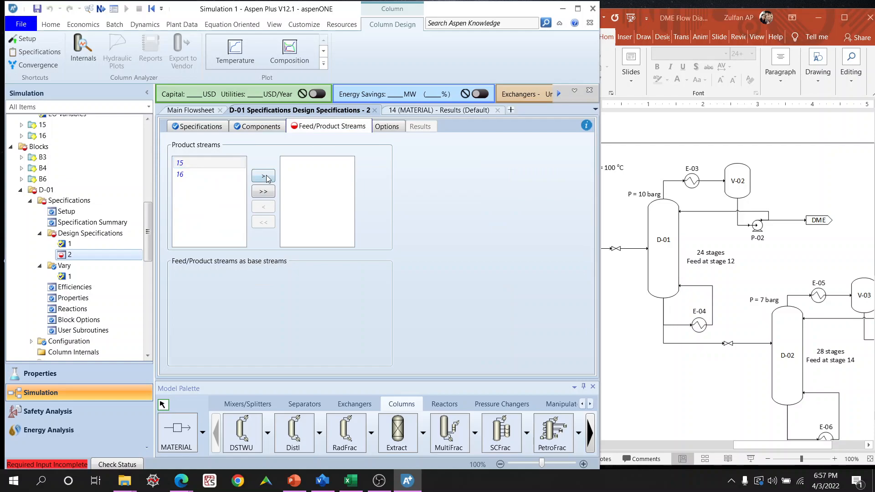
Create a second vary for column D-01 with the description "Adjust Reflux Ratio".
click(64, 266)
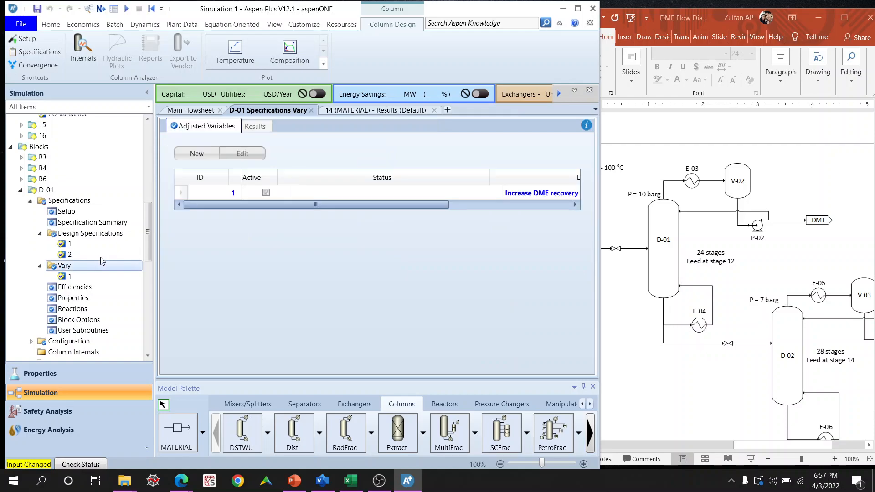
click(198, 155)
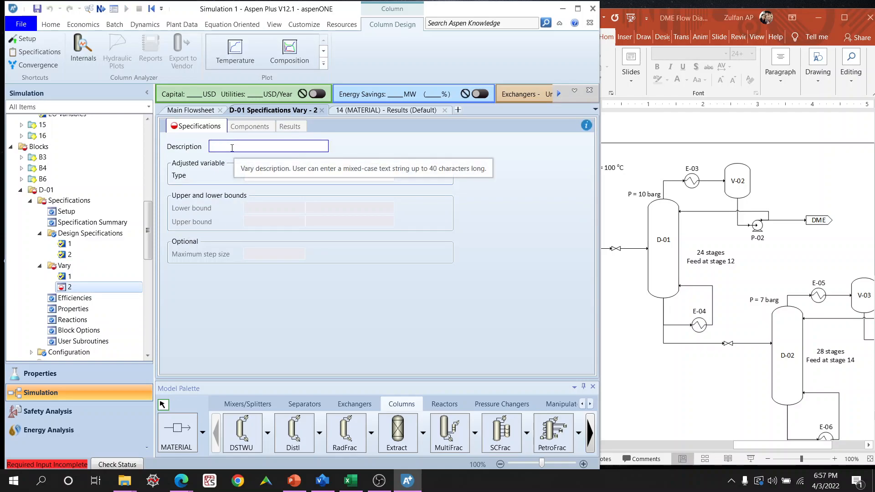
text(Adjust Reflux Ratio)
key(Return)
Set the Adjust Reflux Ratio vary to the Reflux ratio type with a lower bound of 0.01 and an upper bound of 5.
click(287, 177)
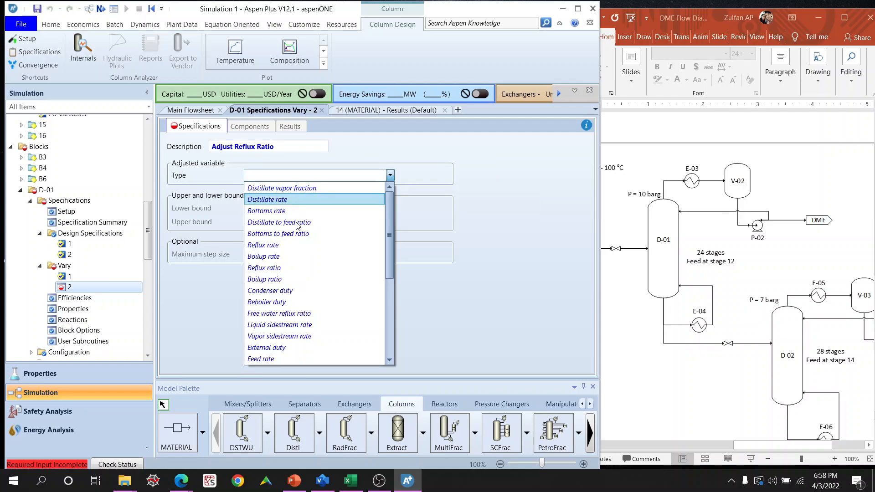
click(297, 268)
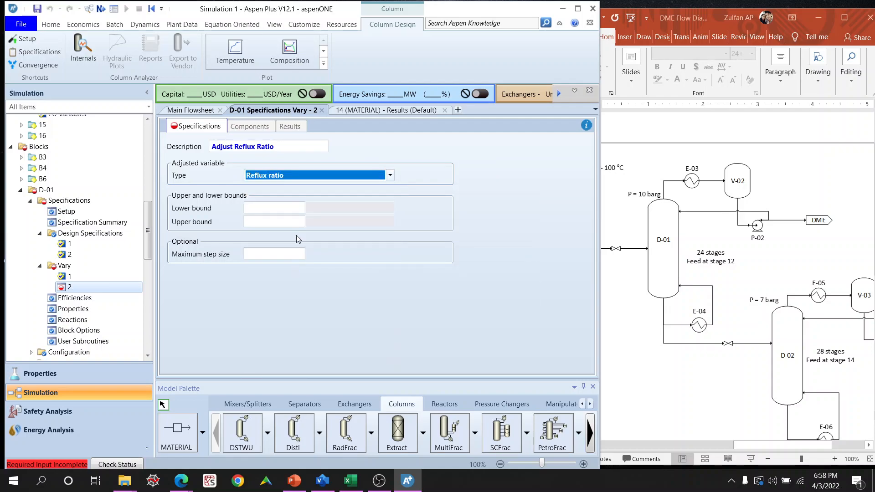
click(290, 209)
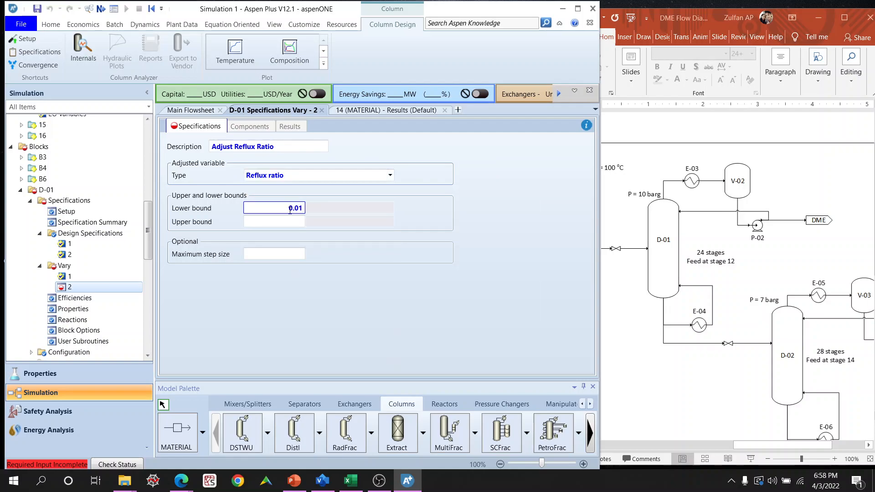
click(265, 222)
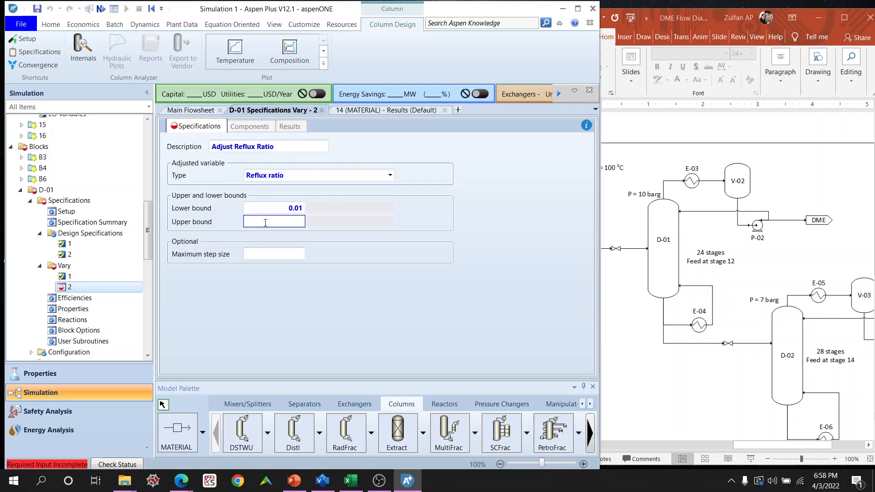
key(Return)
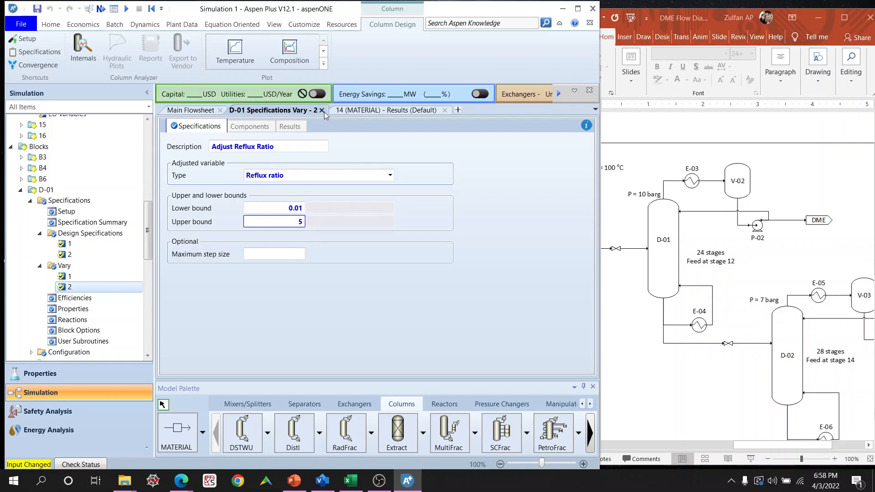
Run the simulation and check the final values of both D-01 varies, closing the vary and stream 14 forms.
click(126, 8)
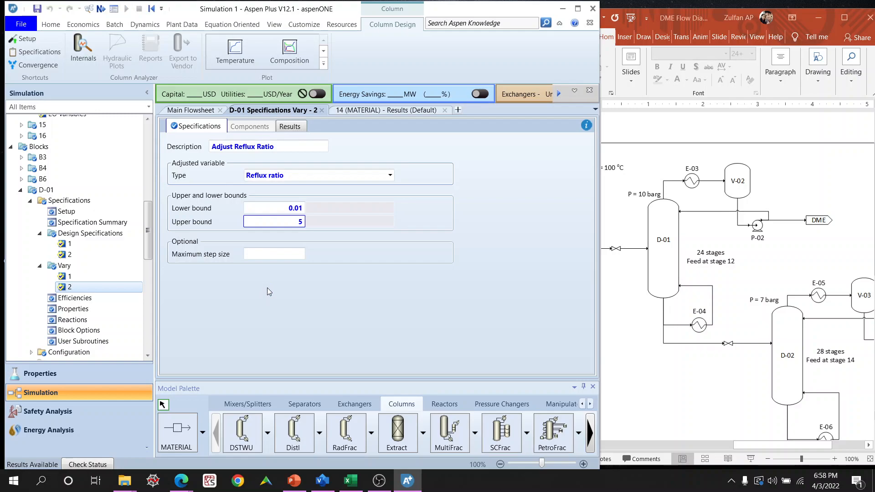
drag(149, 229, 149, 244)
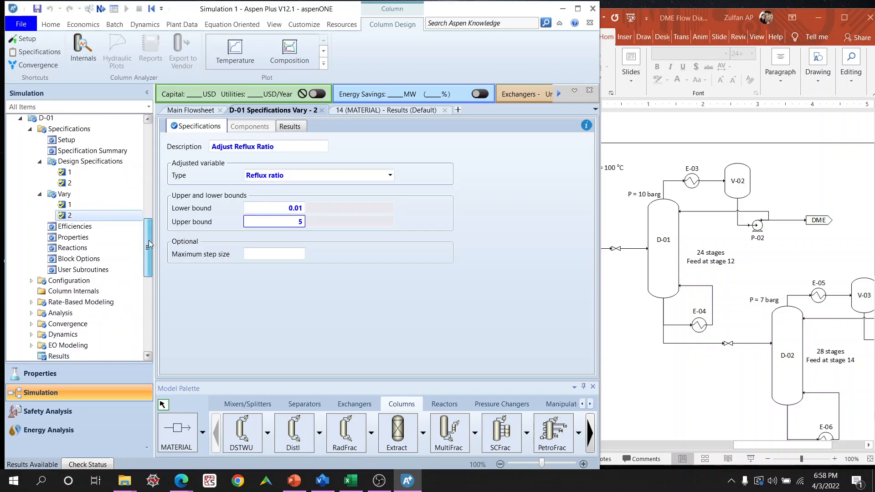
click(293, 128)
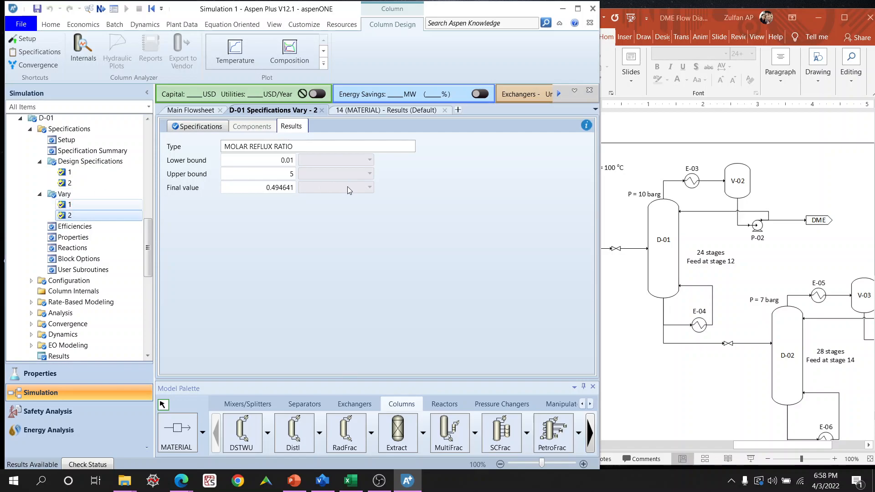
key(Up)
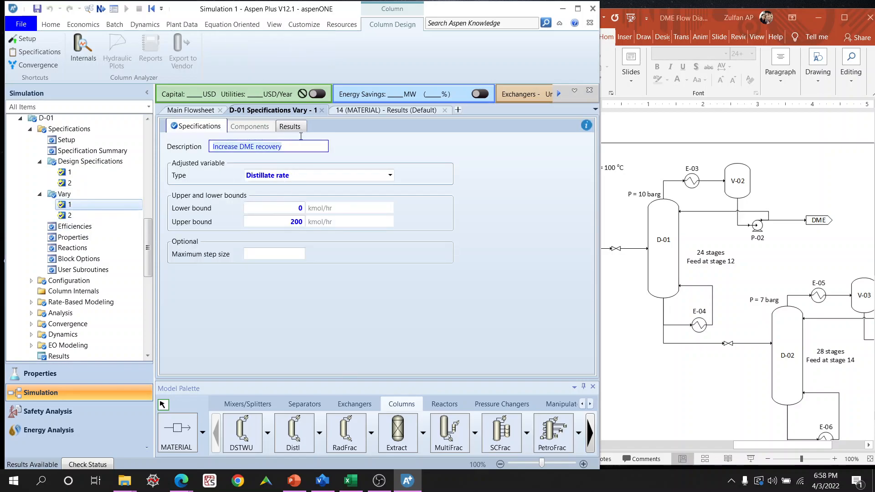
click(290, 127)
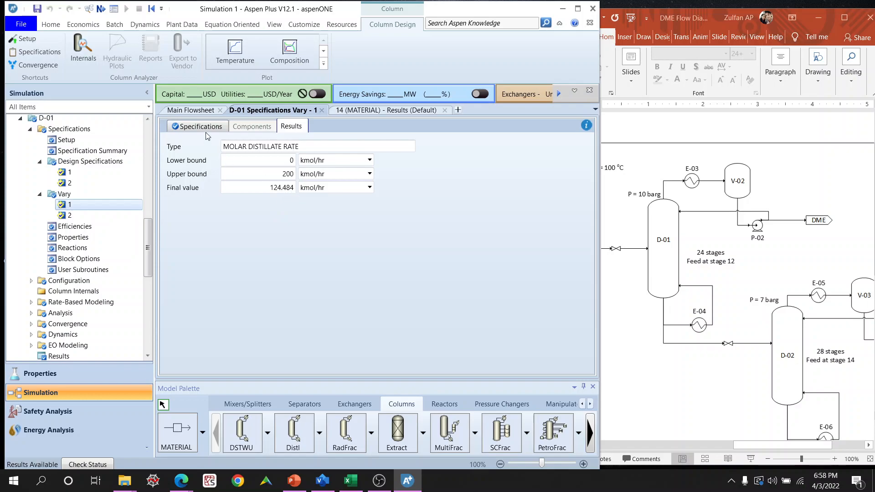
click(204, 111)
click(321, 111)
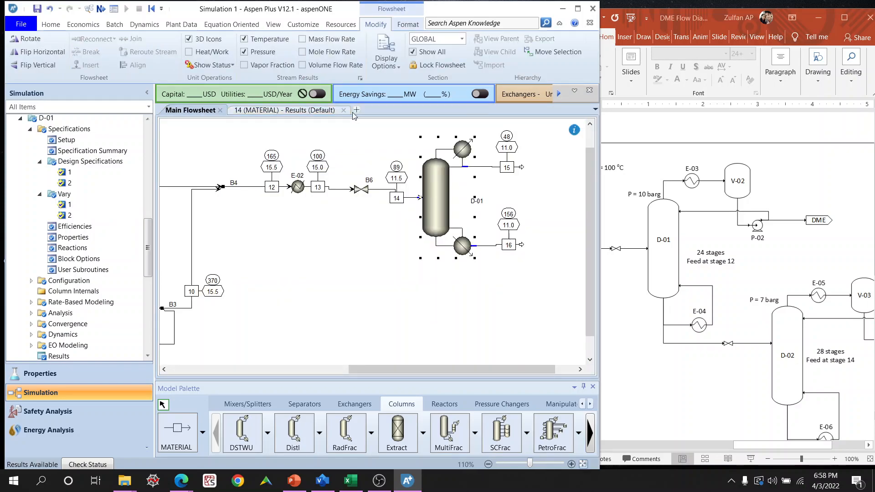
click(341, 111)
Lengthen D-01's distillate stream 15 on the flowsheet and display the mass flow rates of the streams.
click(401, 249)
drag(550, 370, 561, 370)
drag(593, 306, 594, 256)
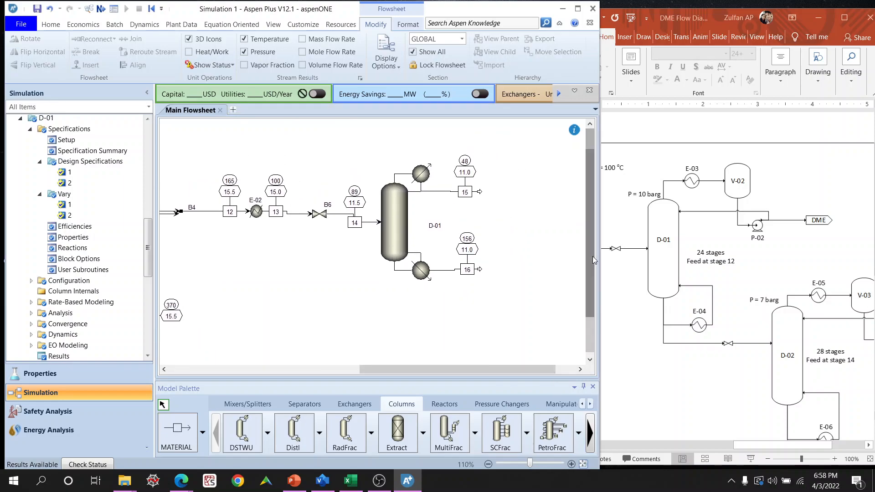
click(590, 125)
click(591, 125)
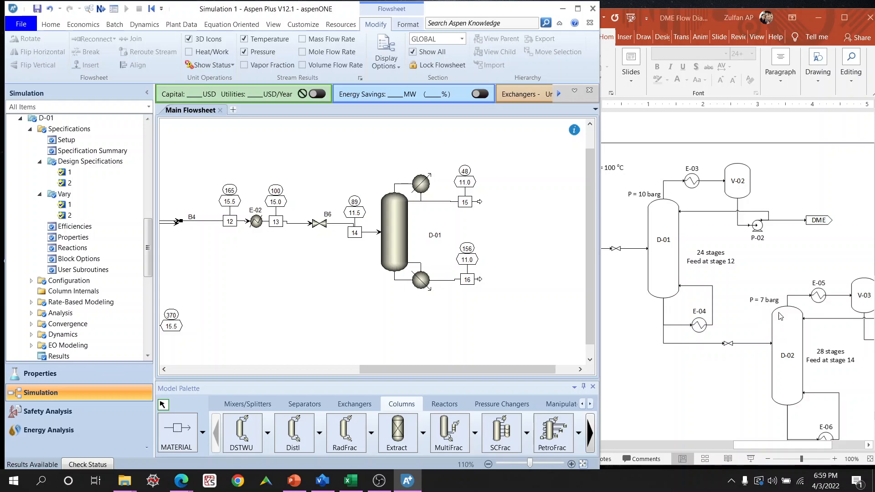
drag(480, 206, 519, 206)
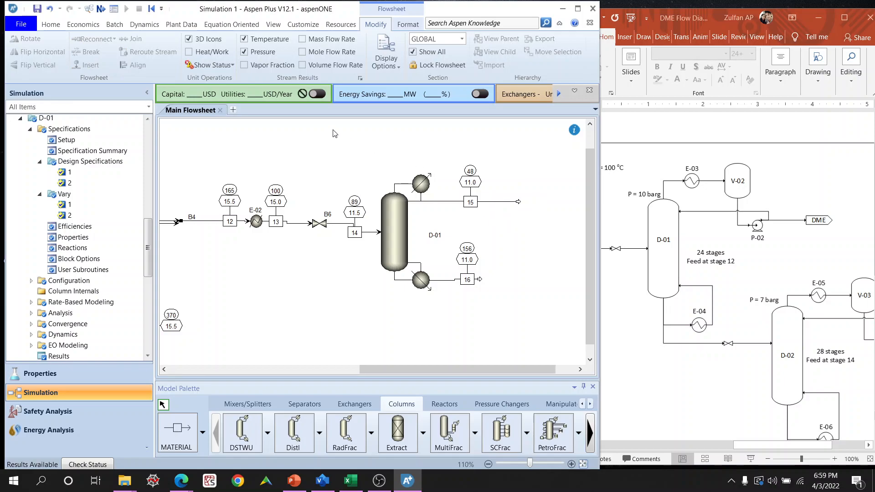
click(322, 39)
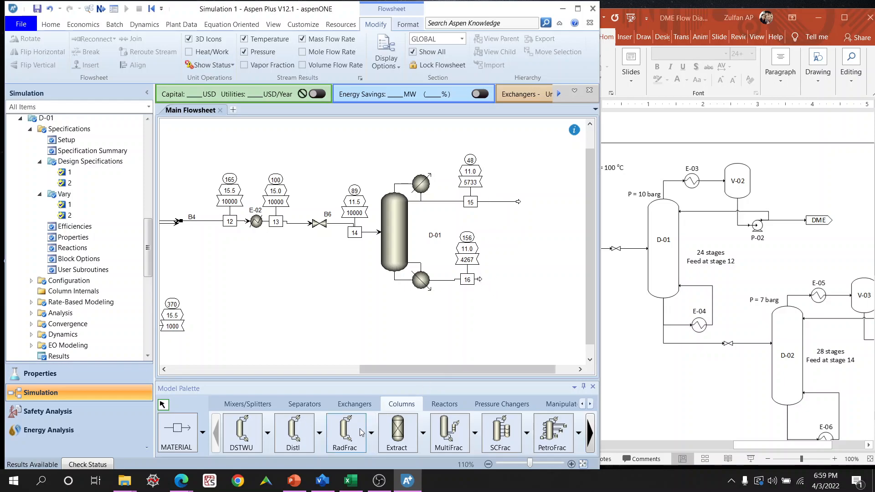
Place a RadFrac column downstream of D-01's bottoms stream, leaving room between them for a valve.
click(344, 435)
click(519, 303)
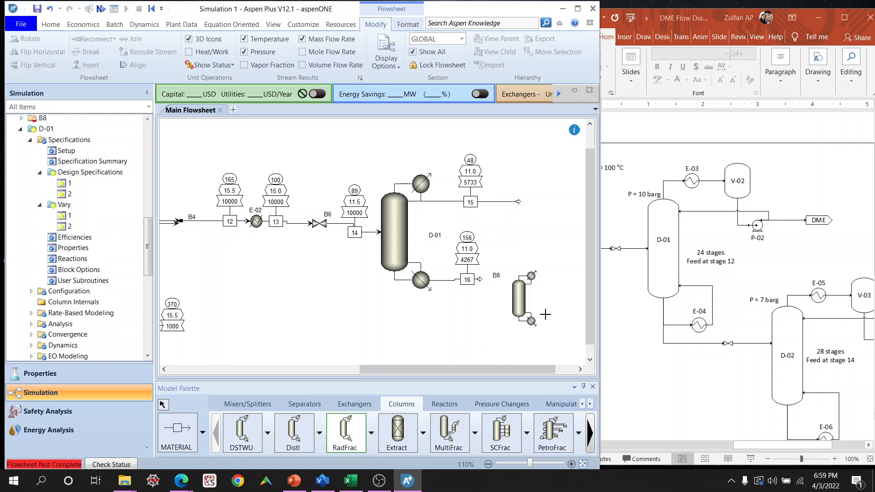
drag(550, 369, 579, 370)
click(582, 370)
click(581, 370)
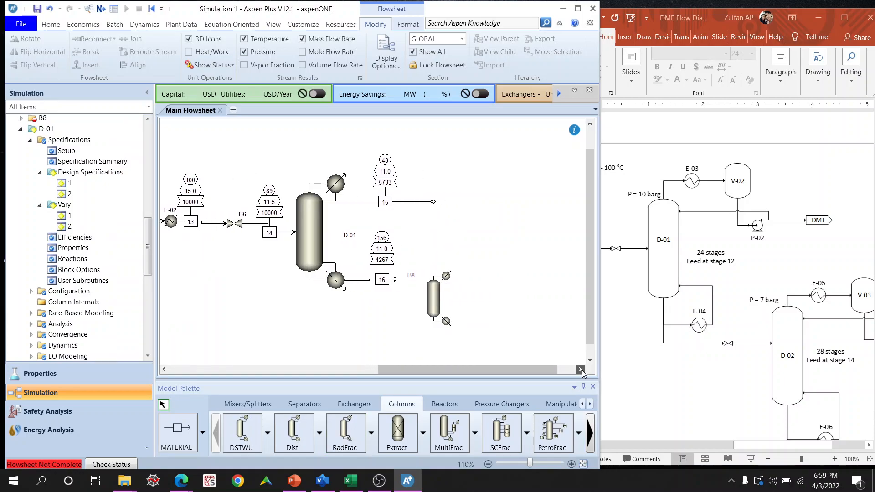
drag(387, 261, 376, 261)
click(446, 306)
drag(445, 306, 476, 314)
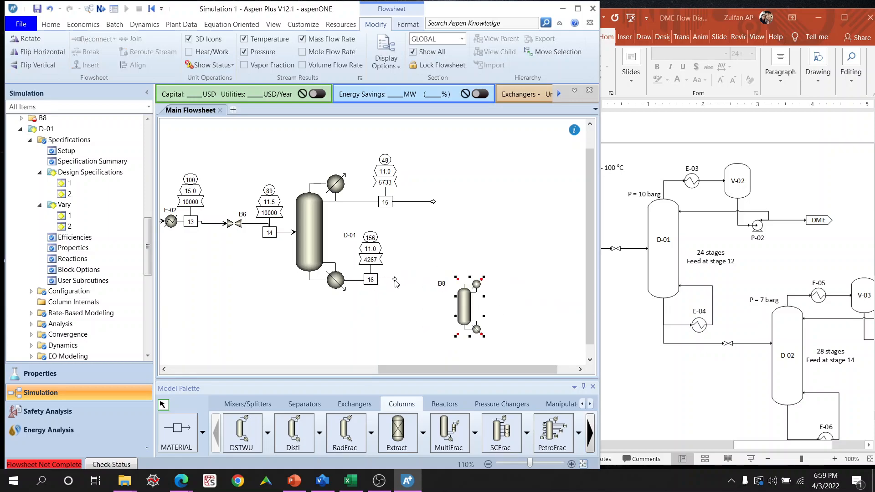
Place a valve after D-01's bottoms outlet and connect stream 16 to its inlet.
click(495, 405)
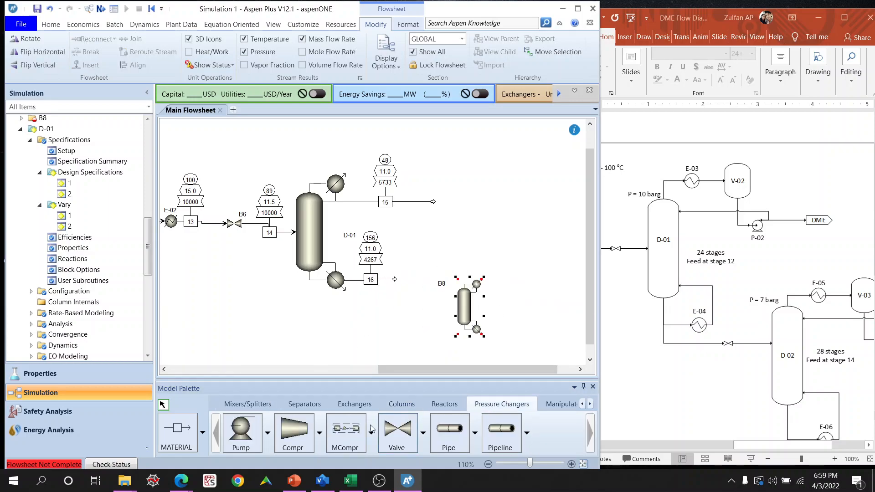
click(396, 433)
click(403, 283)
right_click(409, 323)
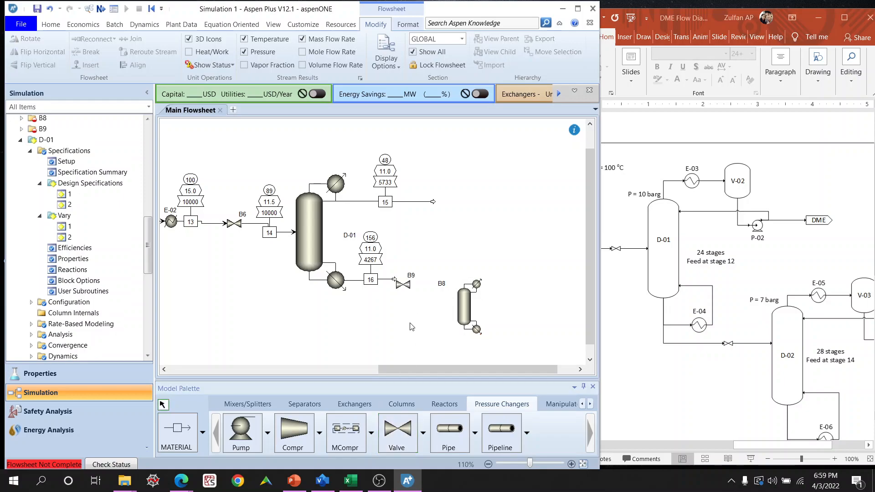
double_click(395, 279)
click(395, 285)
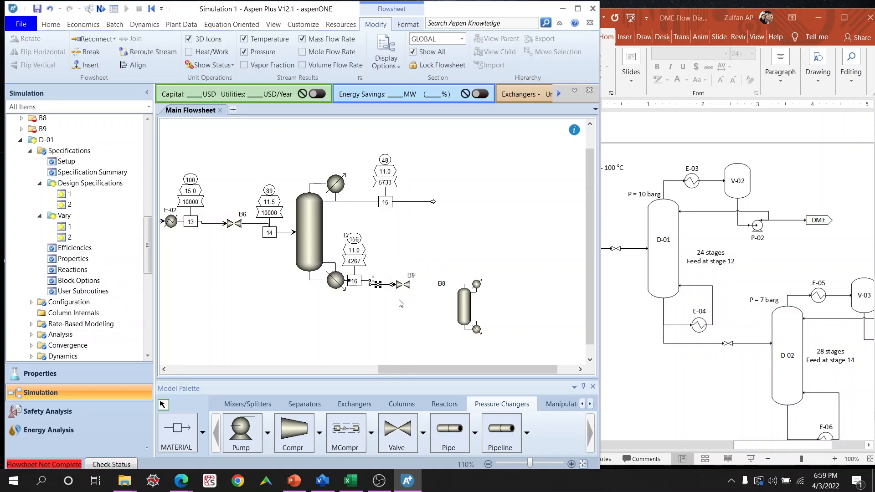
Draw a material stream from the outlet of valve B9 to the feed of column B8.
click(180, 430)
click(415, 284)
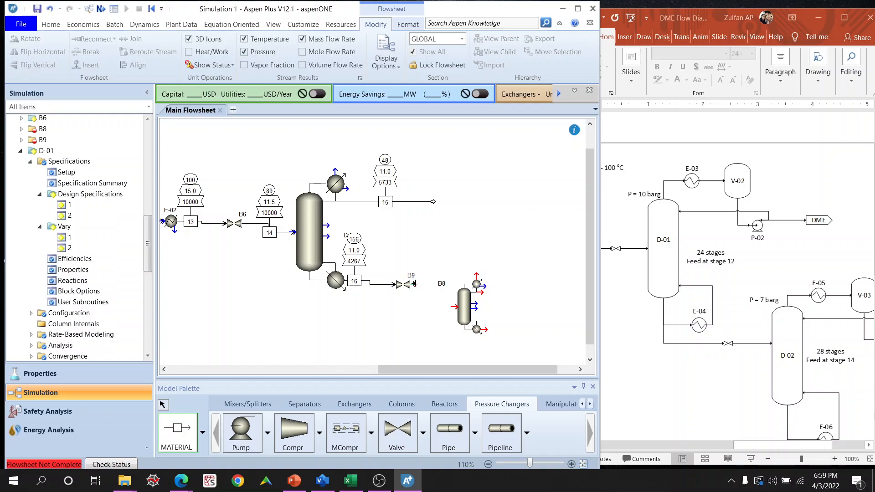
click(454, 305)
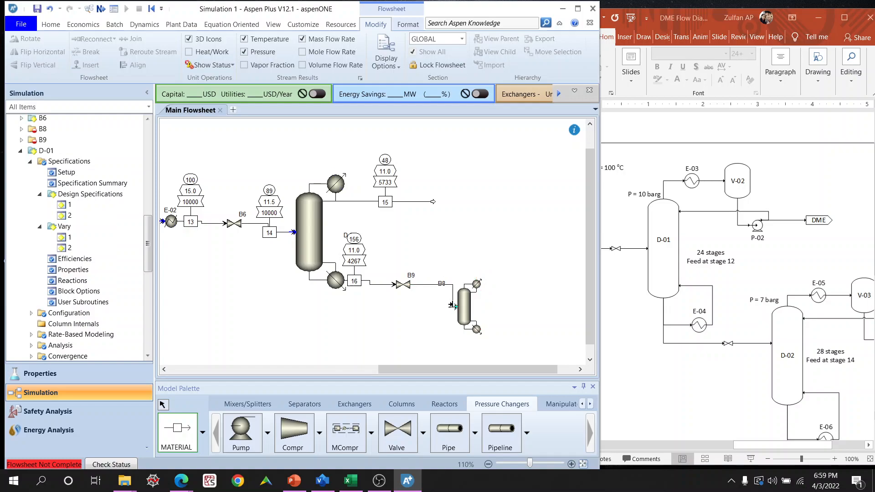
right_click(488, 241)
Set the outlet pressure of valve B9 to 7 barg.
click(402, 285)
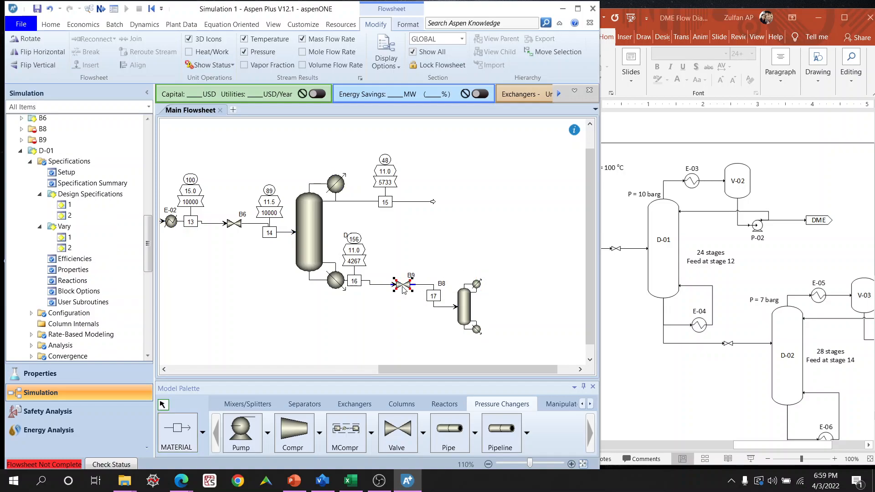
double_click(401, 285)
click(263, 217)
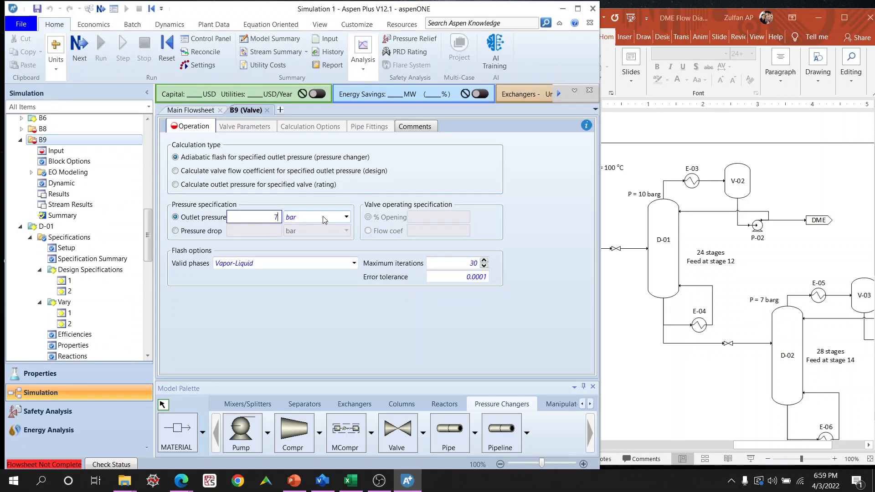
click(345, 218)
click(331, 240)
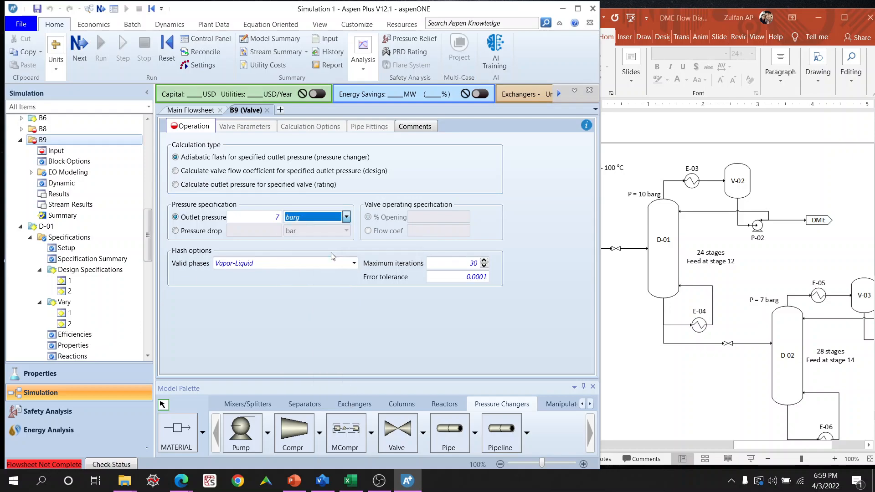
click(451, 183)
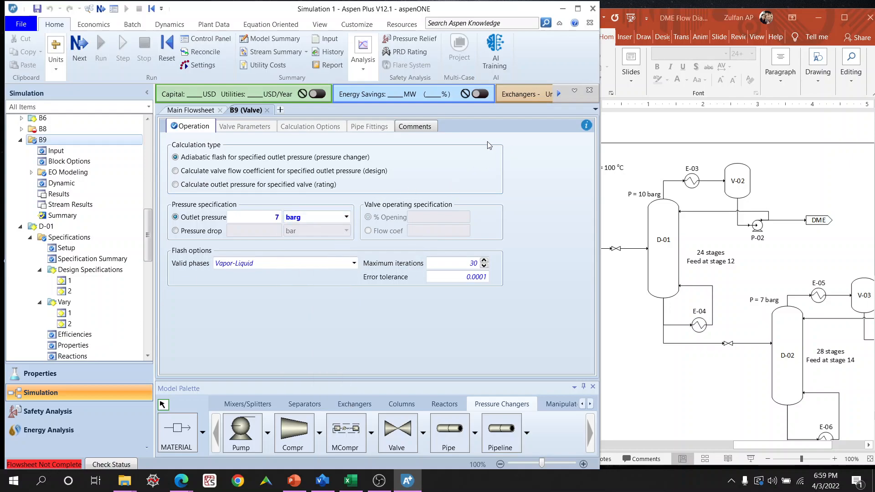
click(267, 110)
Delete column B8 from the flowsheet and run the simulation.
click(469, 310)
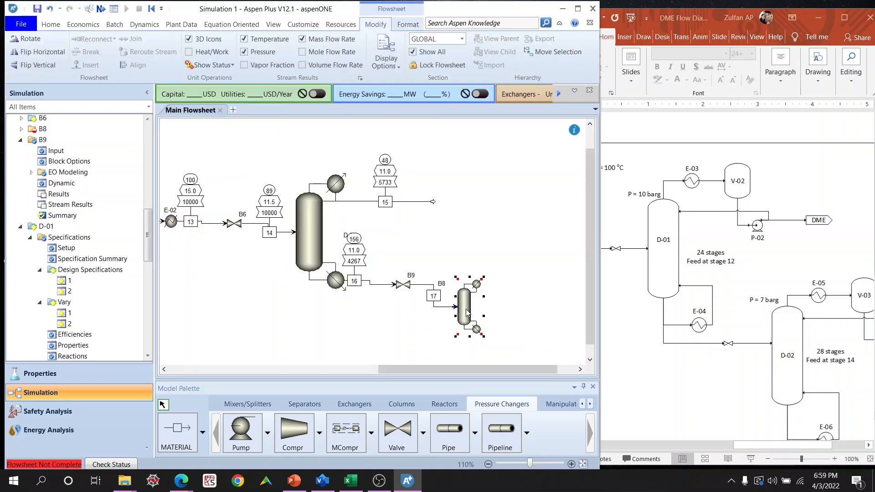
key(Delete)
key(Return)
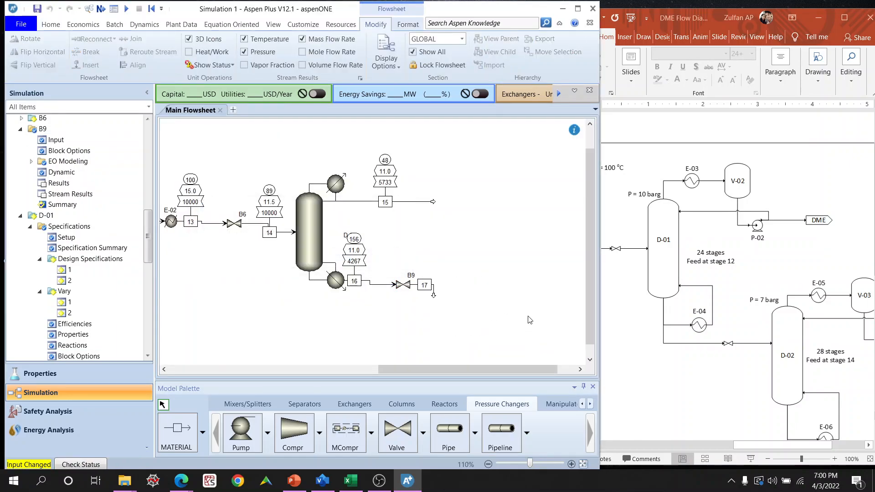
click(126, 8)
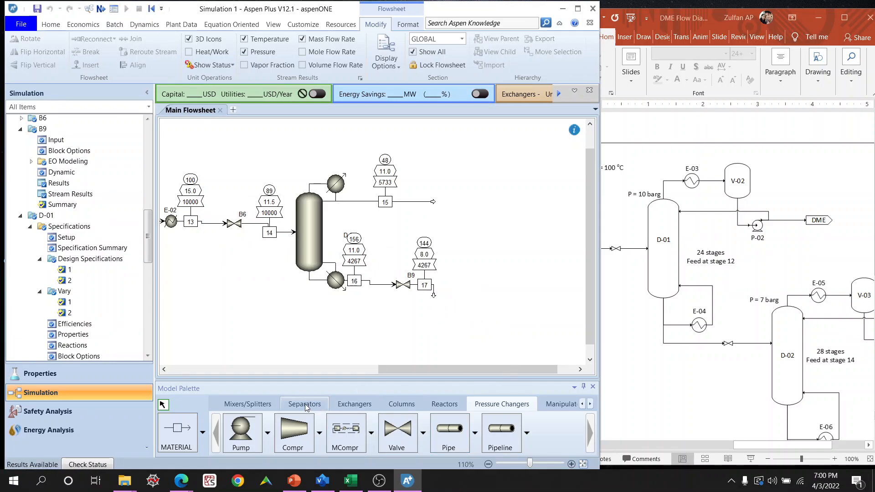
Place a new RadFrac column downstream of valve B9 and move its label beside the column body.
click(396, 404)
click(345, 430)
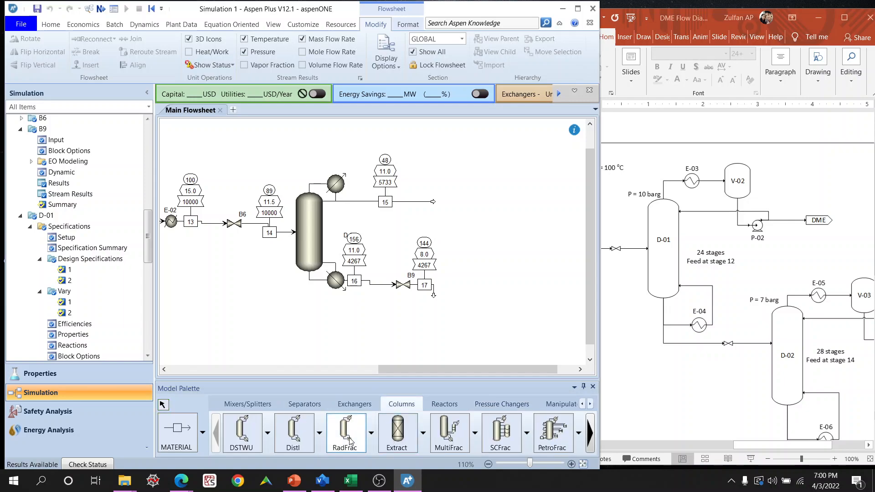
click(485, 307)
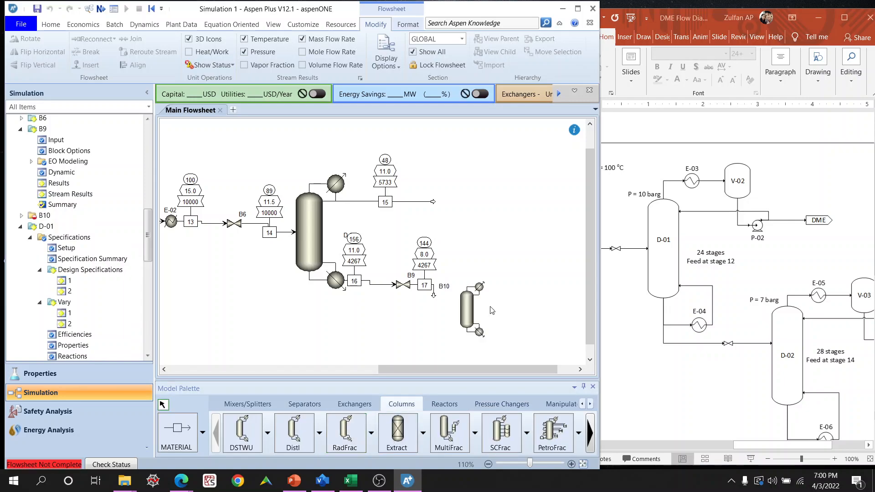
drag(448, 291, 495, 314)
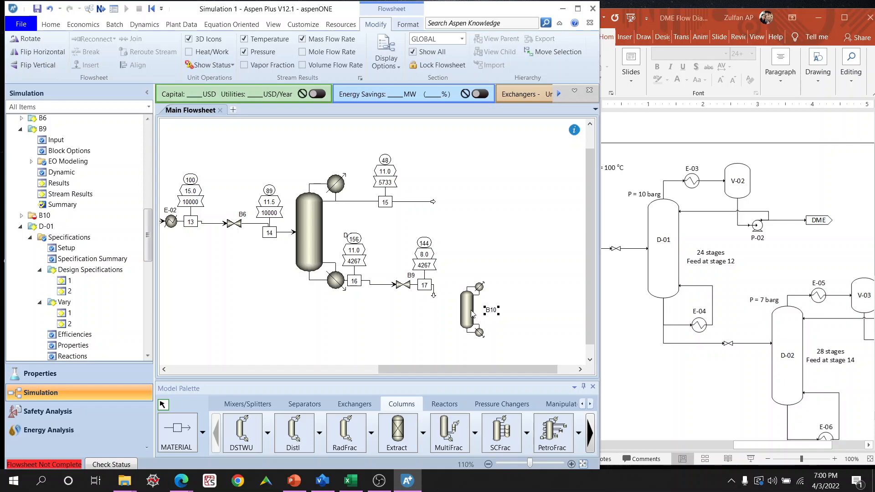
Rename the new RadFrac column D-02.
right_click(476, 311)
click(511, 254)
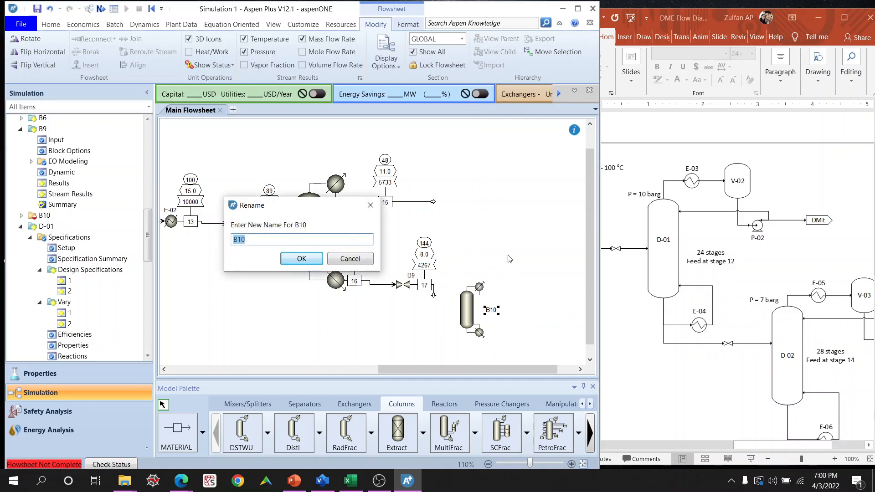
text(D-02)
key(Return)
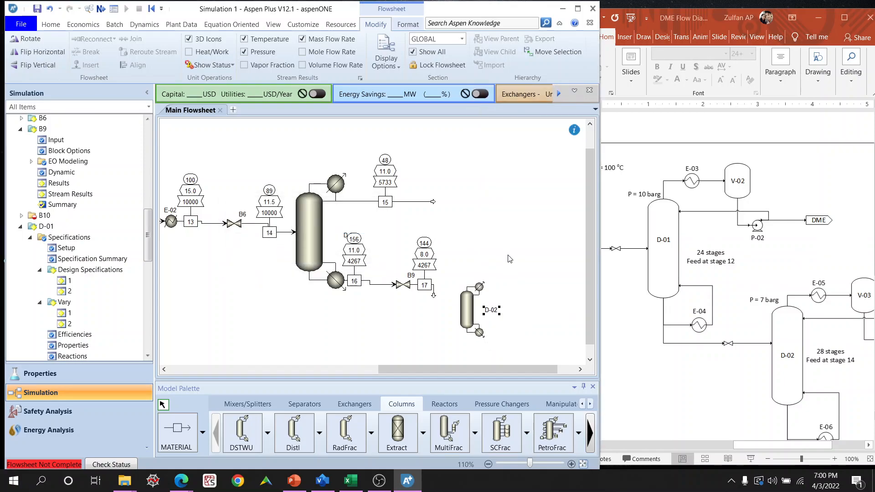
Enlarge column D-02 on the flowsheet and connect the outlet stream of valve B9 to its feed port.
click(470, 311)
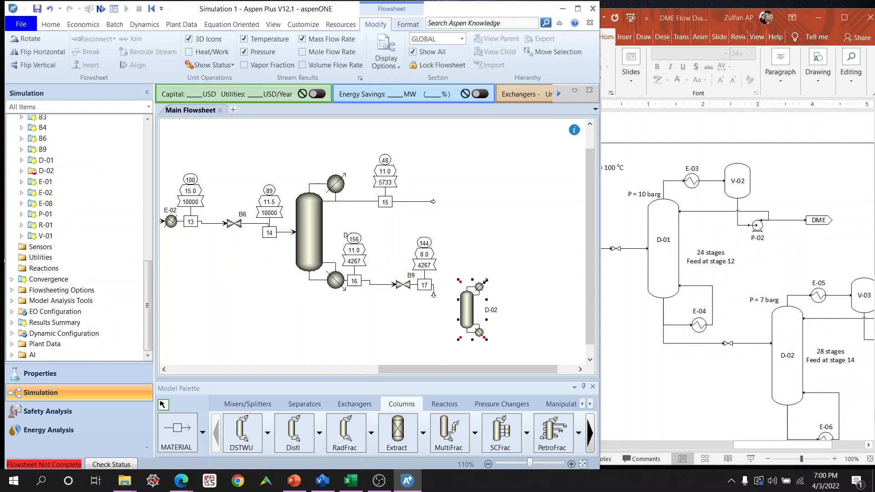
drag(492, 275, 497, 257)
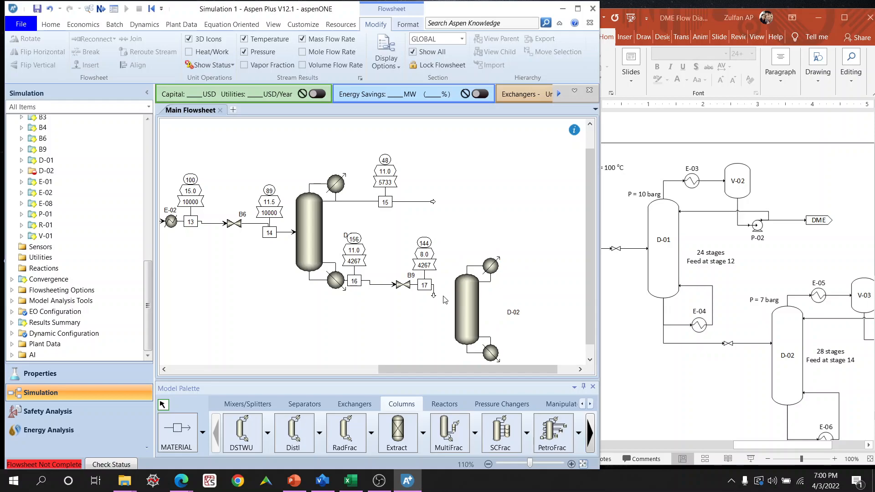
drag(433, 297, 453, 309)
Add material product streams 18 and 19 from the liquid distillate and bottoms outlets of column D-02.
click(183, 434)
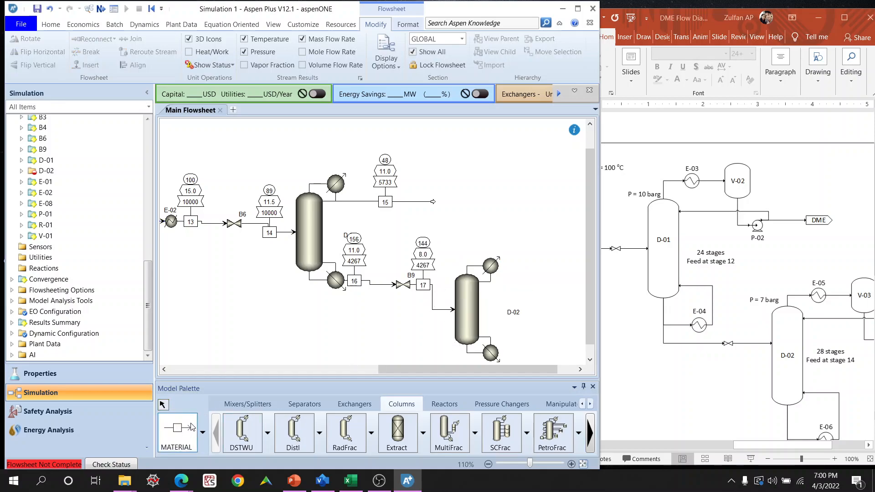
drag(501, 370, 538, 373)
click(453, 282)
click(515, 281)
click(460, 353)
click(535, 352)
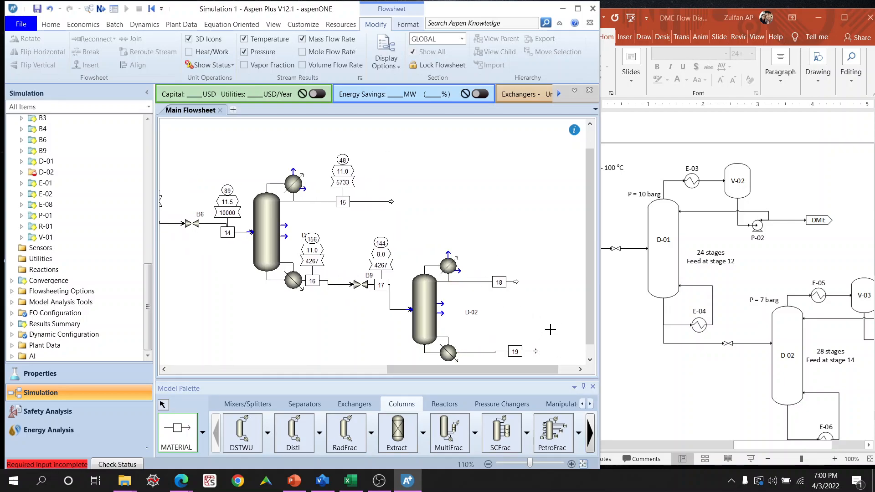
right_click(555, 328)
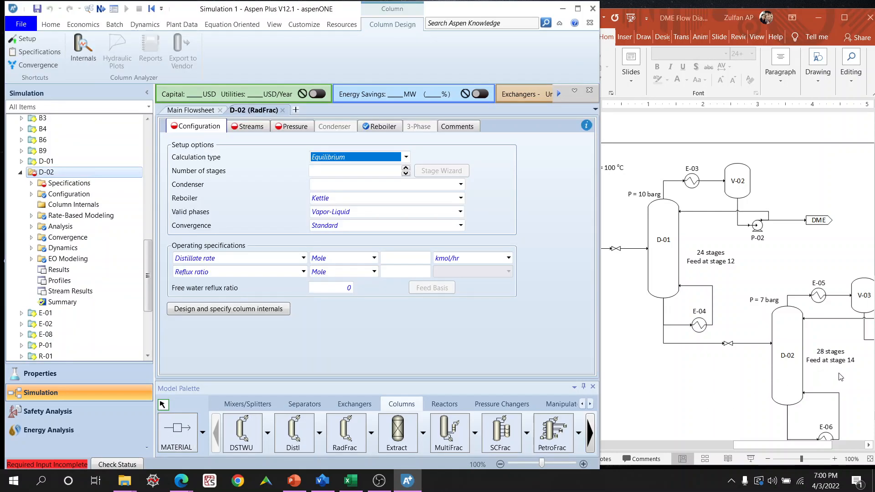
Configure column D-02 with 28 stages and a Total condenser.
click(345, 171)
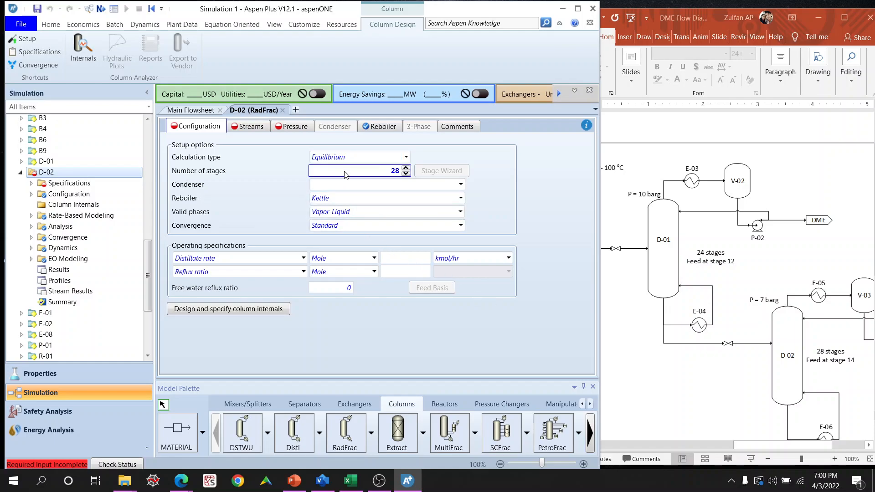
click(361, 184)
click(361, 197)
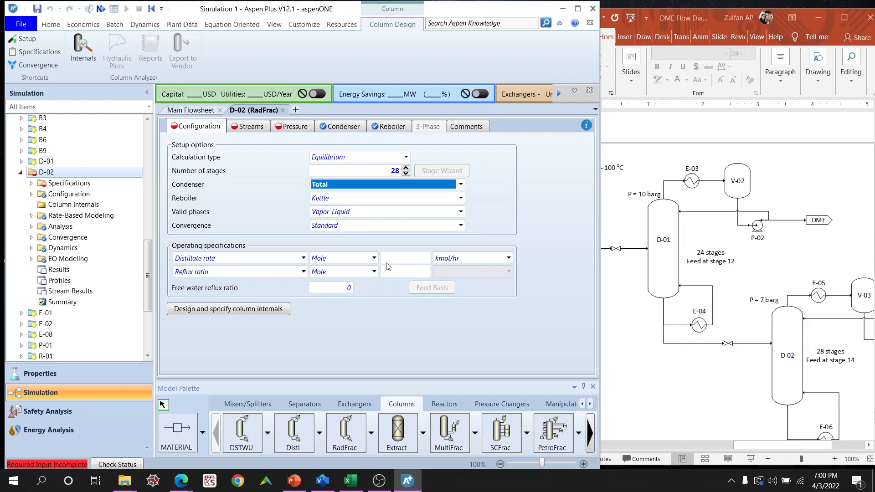
Check the component mole flows of feed stream 17 and set D-02's distillate rate to 62 kmol/hr on a mole basis.
click(201, 110)
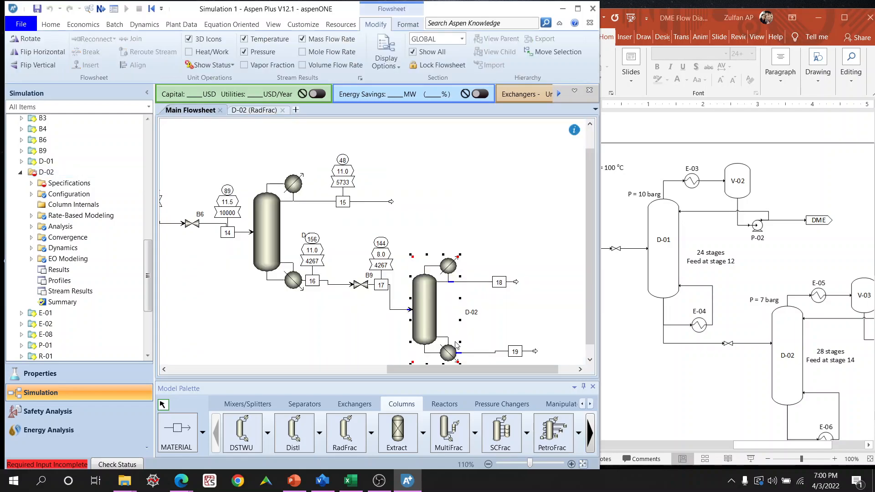
click(390, 304)
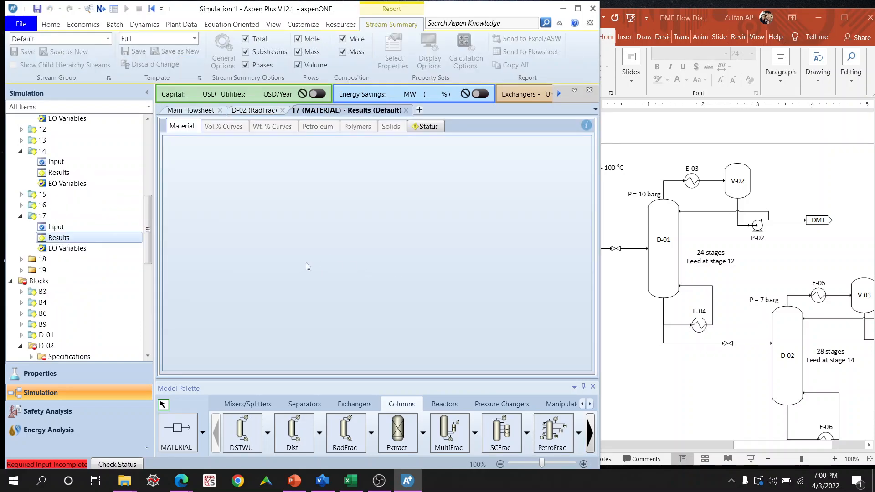
scroll(551, 282, down, 4)
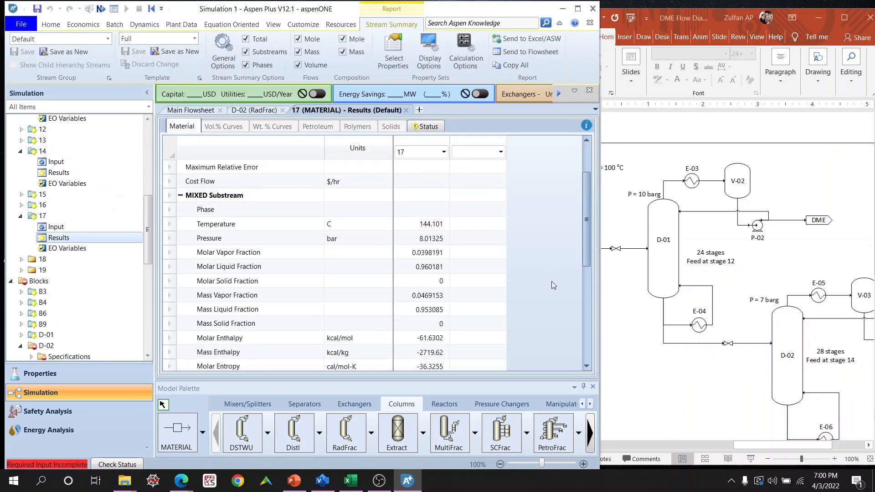
scroll(551, 285, down, 1)
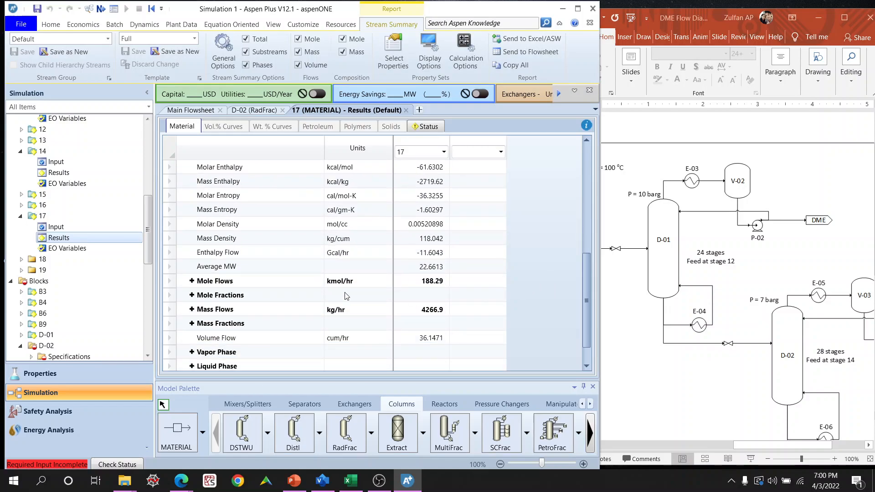
click(192, 281)
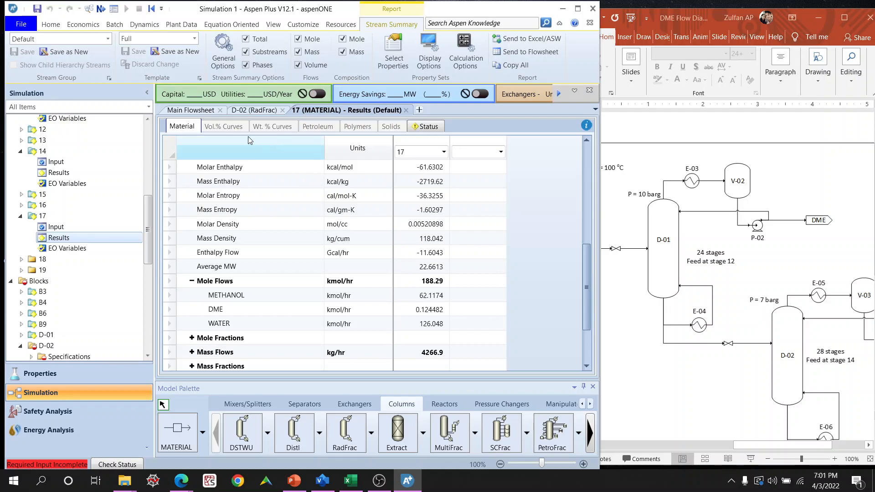
click(205, 112)
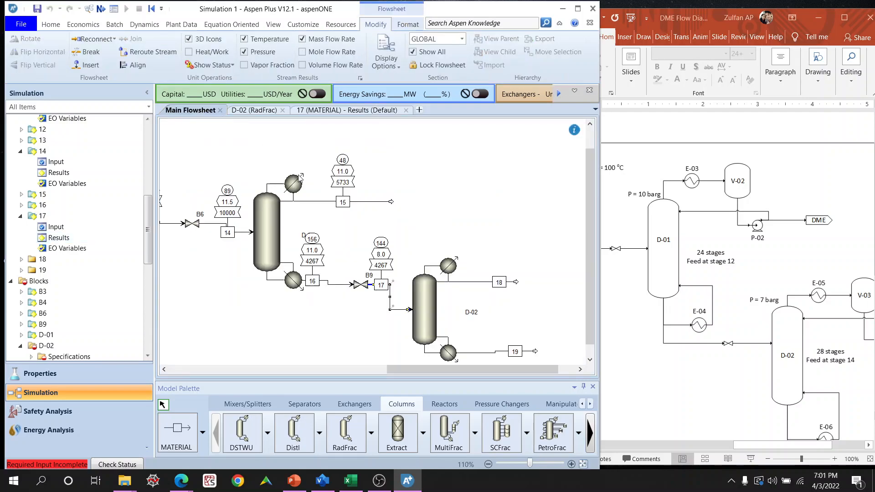
click(260, 114)
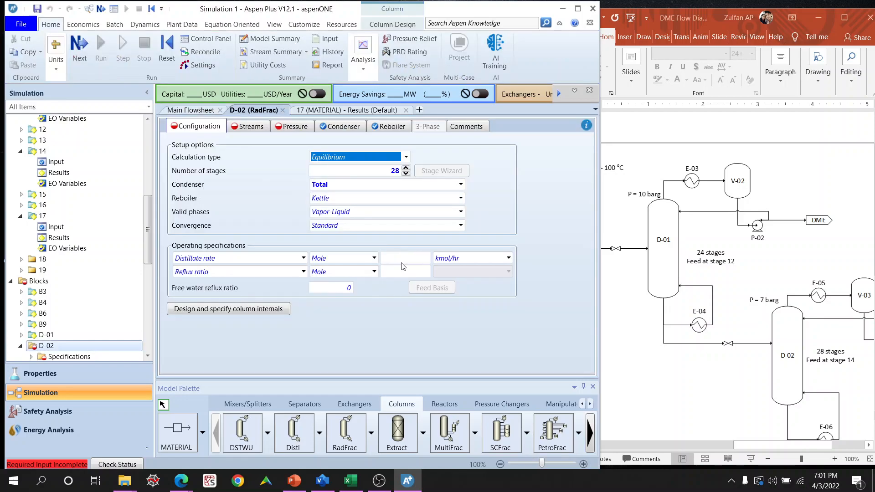
click(414, 260)
text(62)
key(Return)
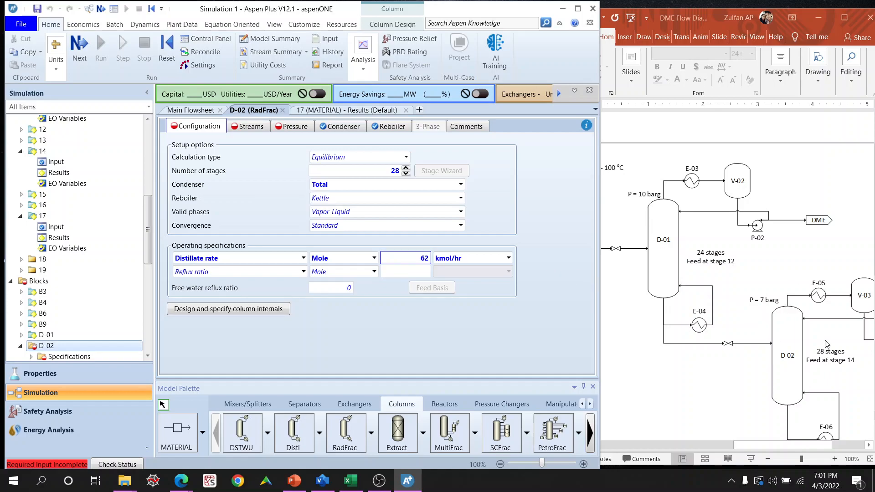
Review the D-02 section of the reference diagram and stream 17's results, and set the column's mole reflux ratio to 1.
click(805, 451)
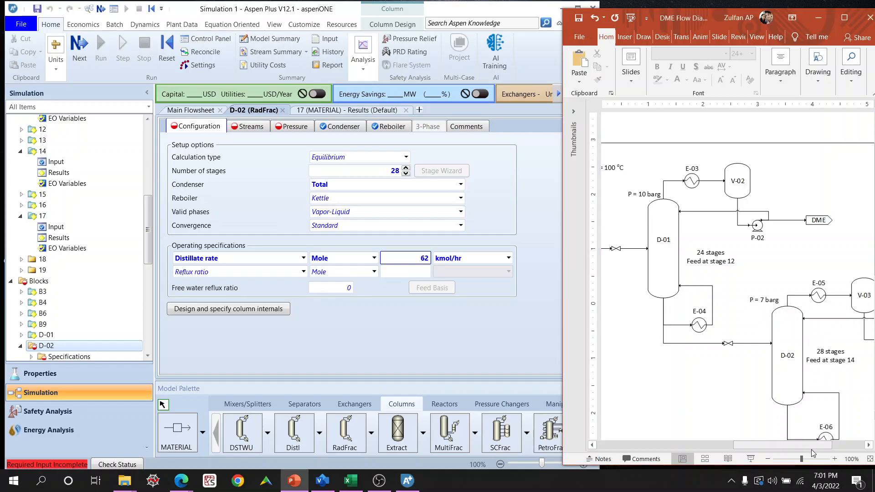
click(869, 445)
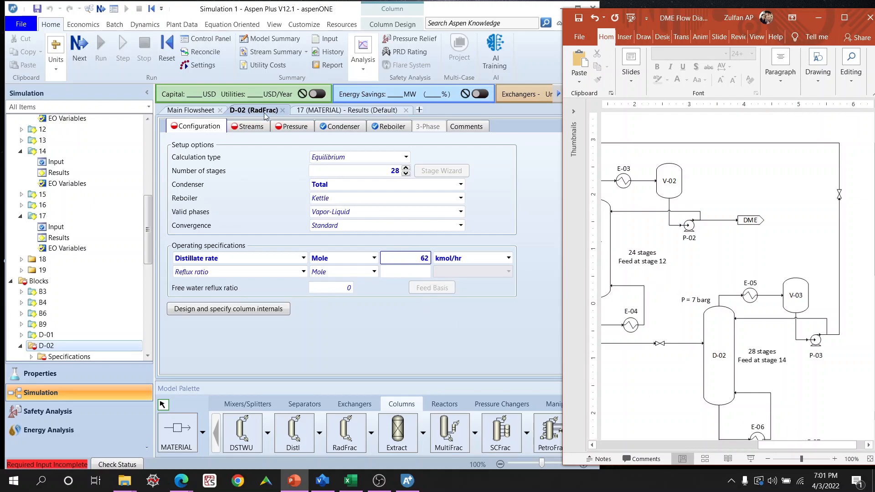
click(348, 110)
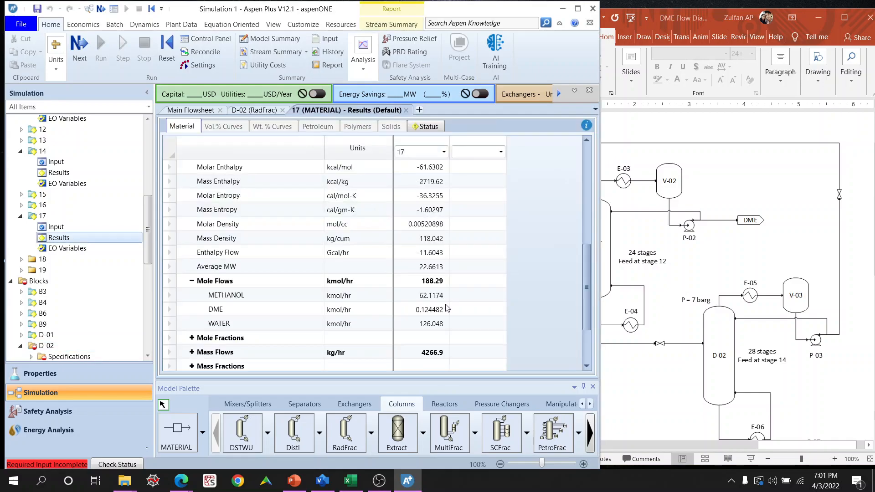
click(207, 110)
double_click(393, 255)
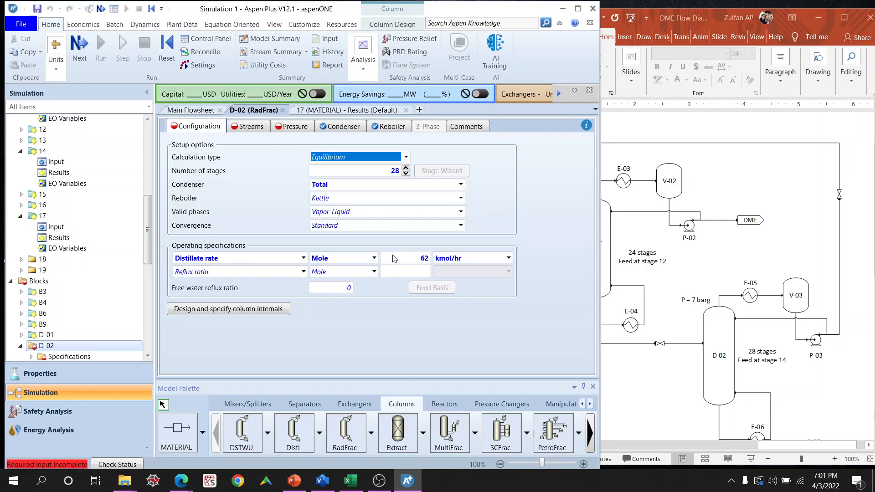
click(398, 271)
key(Return)
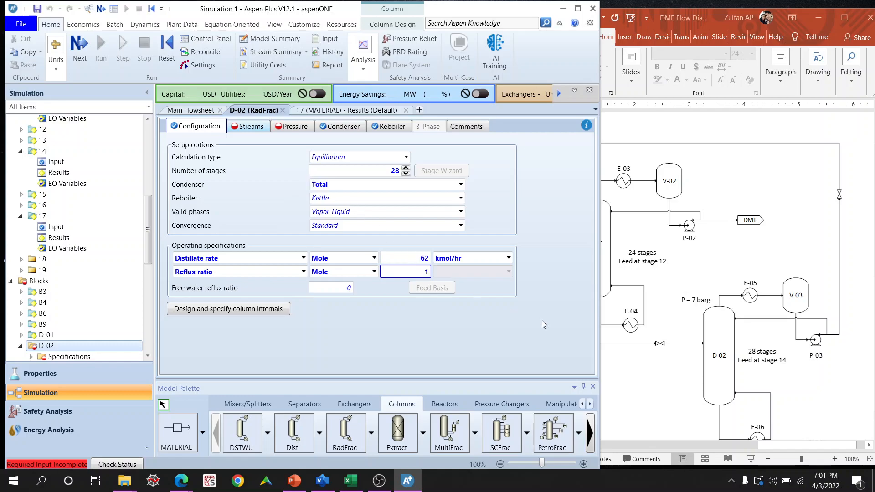
Set the feed stage of stream 17 in column D-02 to 14.
key(F4)
click(269, 174)
text(14)
key(Tab)
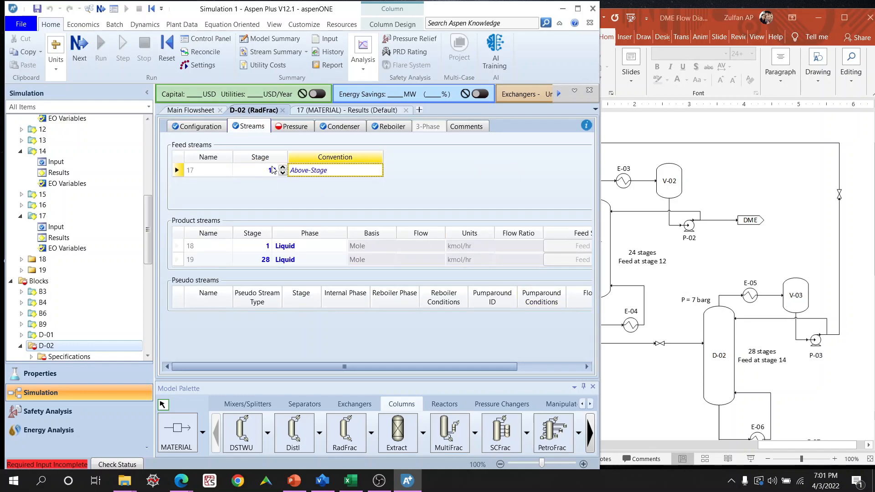
Set the stage 1 / condenser pressure of column D-02 to 7 barg.
click(296, 127)
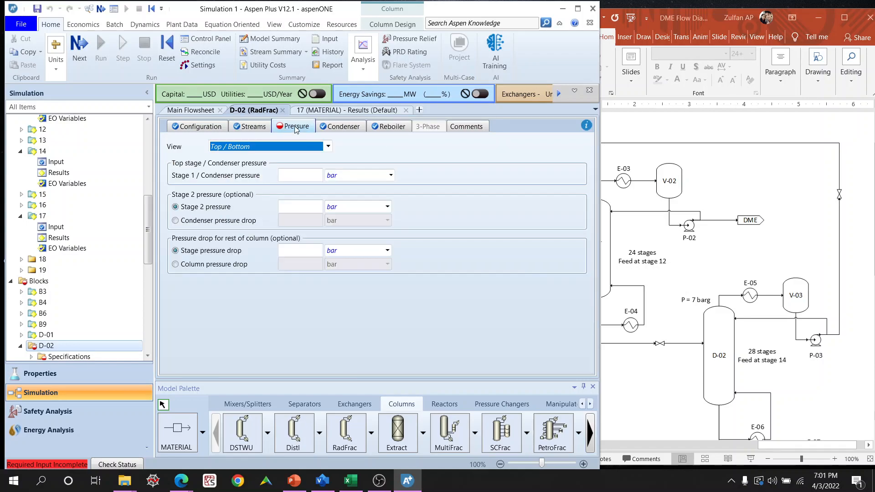
click(308, 177)
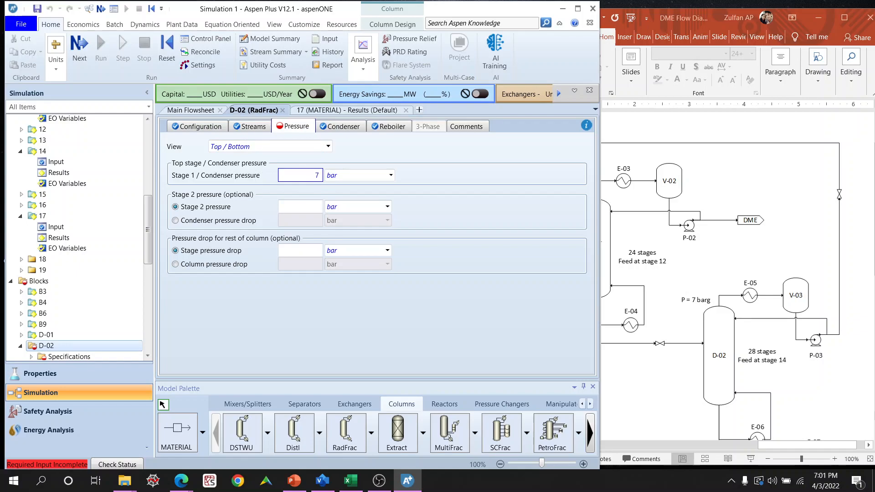
click(391, 175)
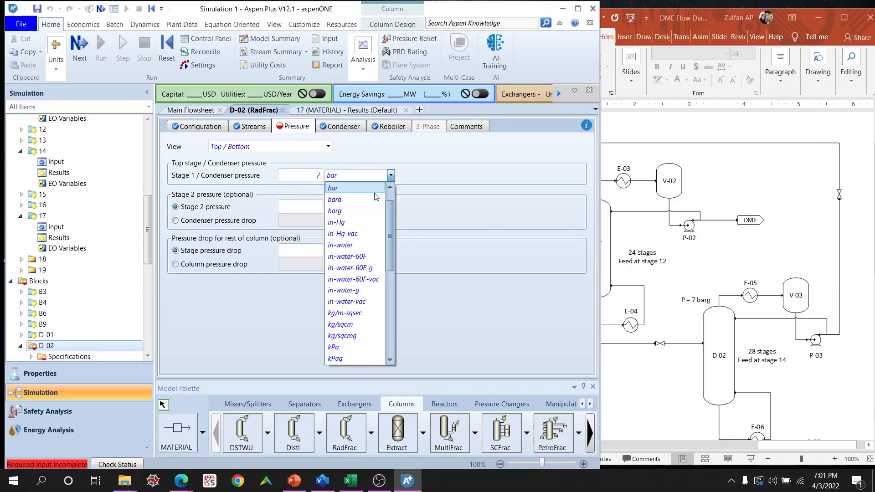
click(362, 212)
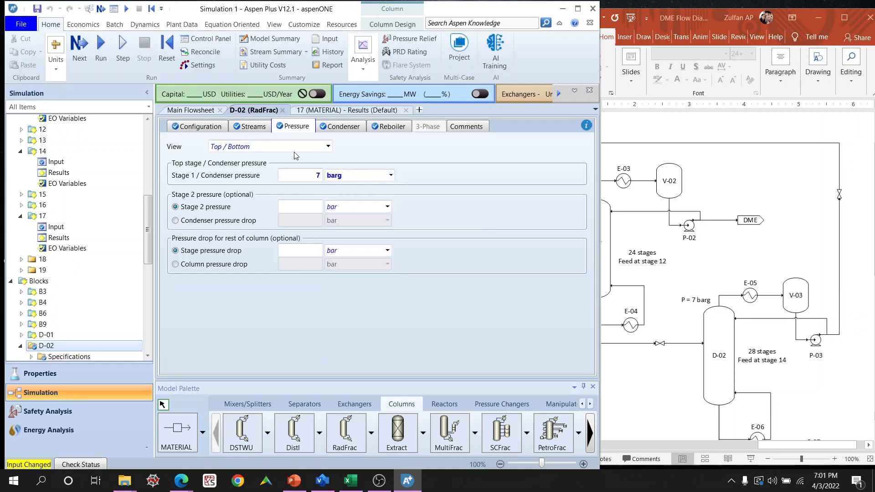
Run the simulation and examine the component mole flows in D-02's stream results.
click(104, 47)
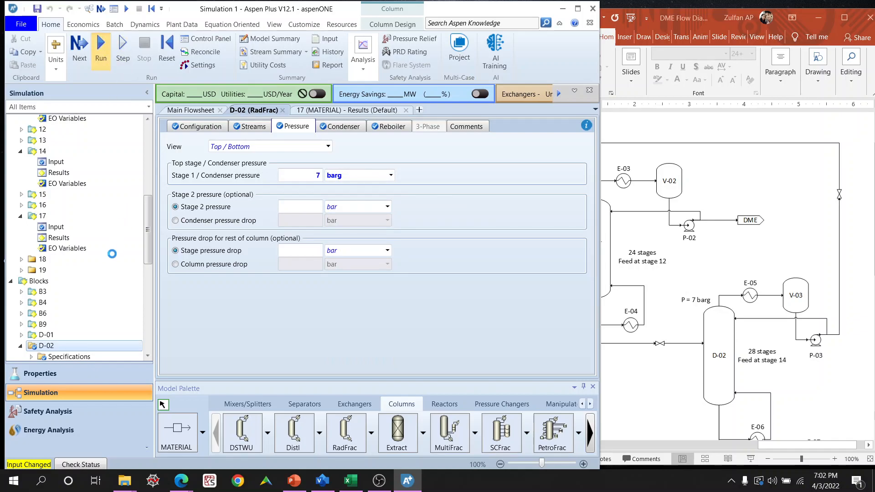
scroll(112, 268, down, 7)
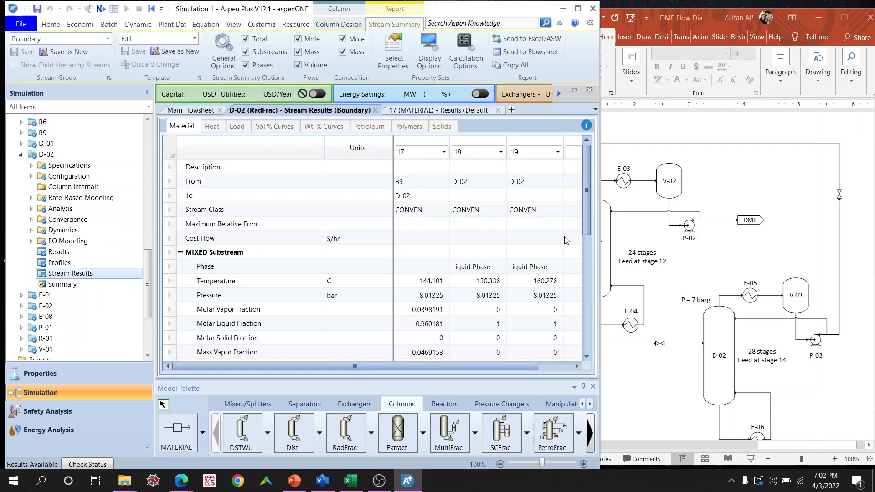
scroll(566, 240, down, 3)
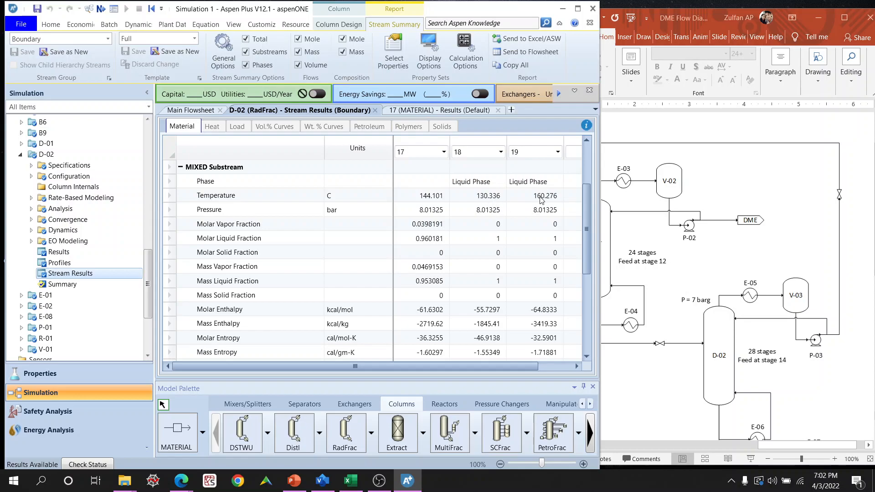
scroll(528, 251, down, 3)
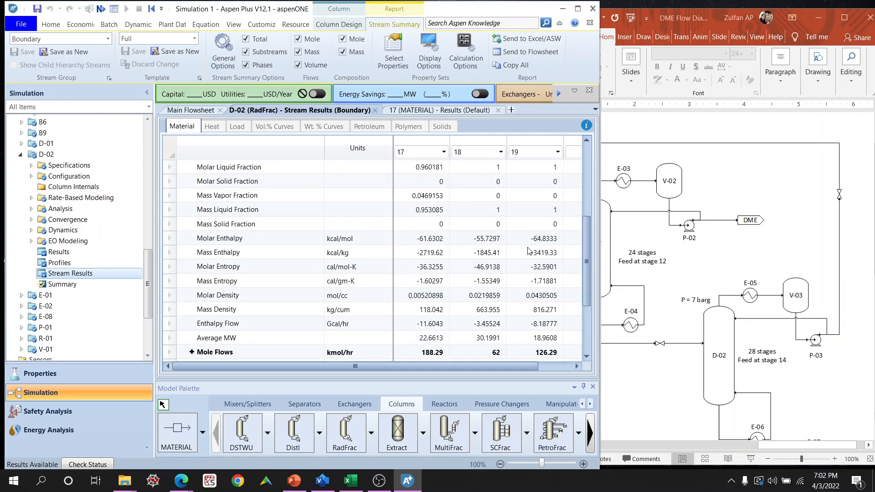
scroll(529, 248, down, 1)
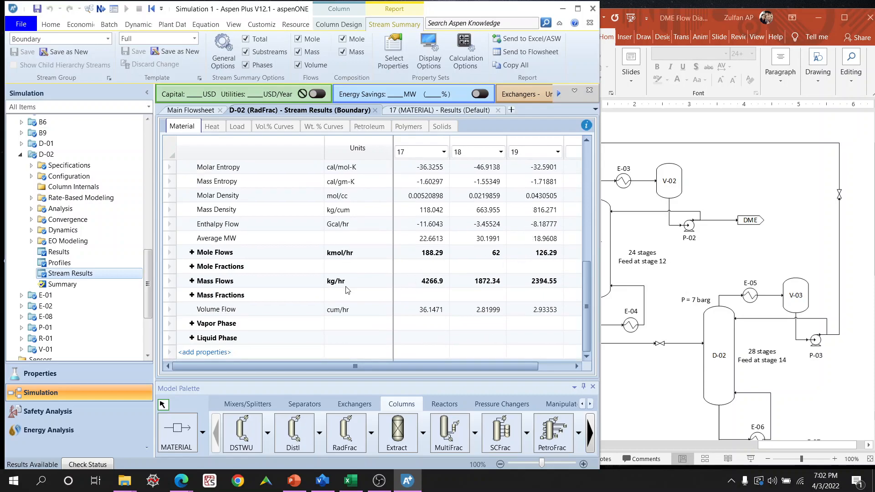
click(191, 252)
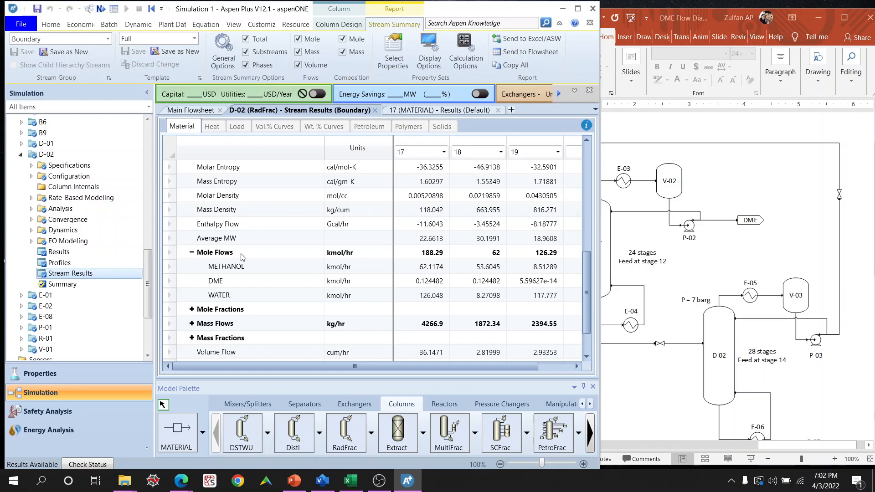
Add a design specification to column D-02 with the description "Recovery of Methanol".
click(31, 165)
click(69, 198)
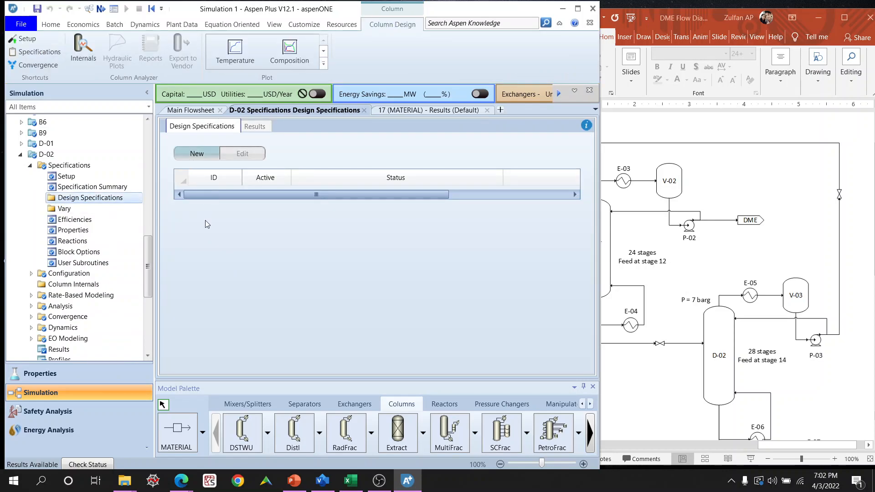
click(206, 153)
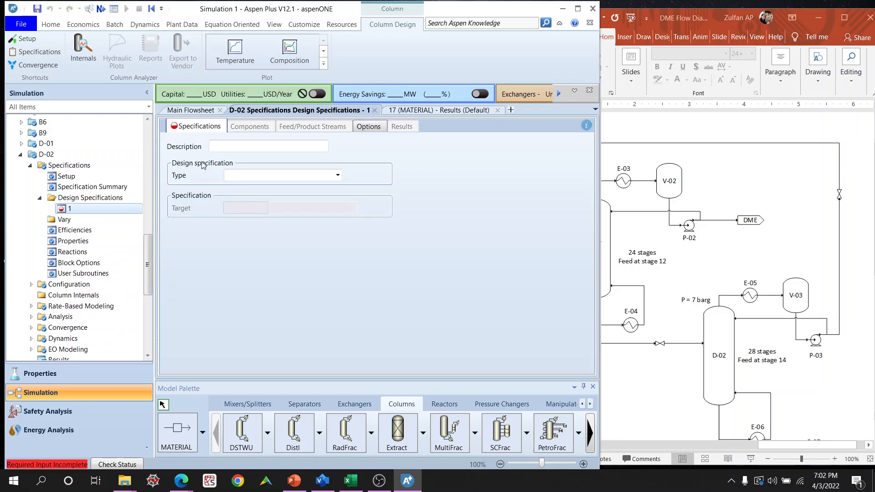
click(232, 147)
text(Rec)
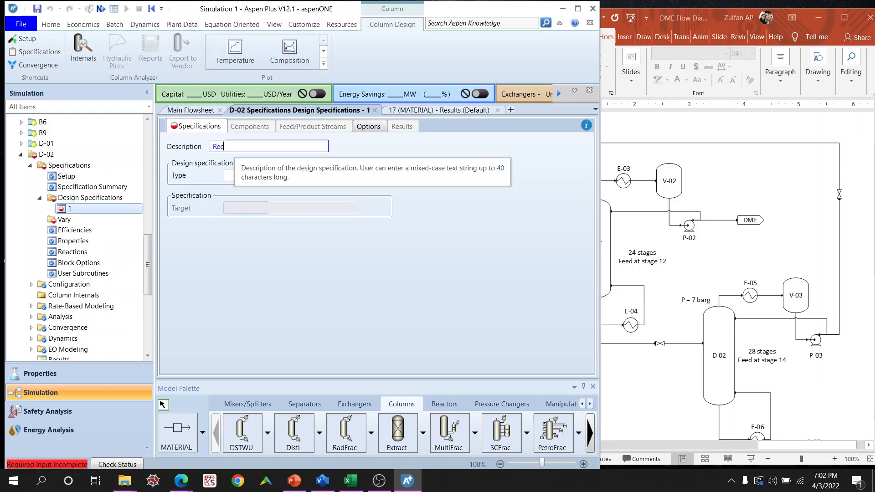
text(overy of Methanol)
key(Return)
Set the methanol recovery specification's type to Mole recovery with a target of 0.99.
click(250, 177)
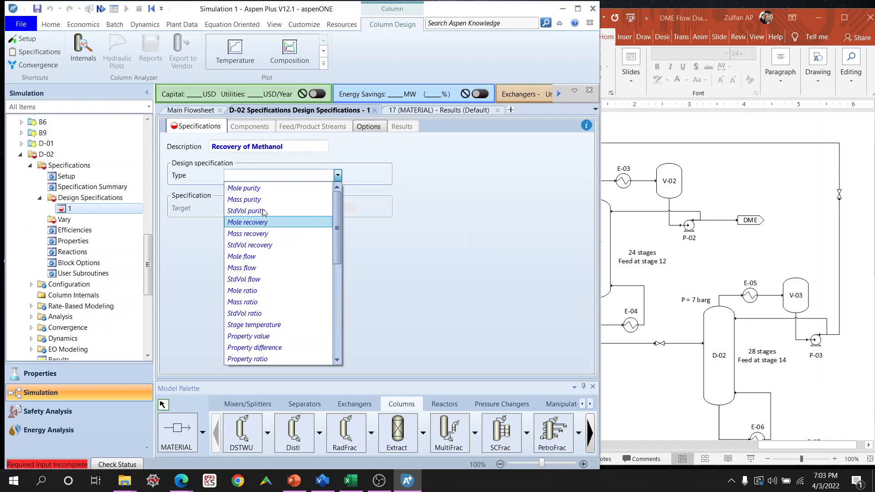
click(268, 223)
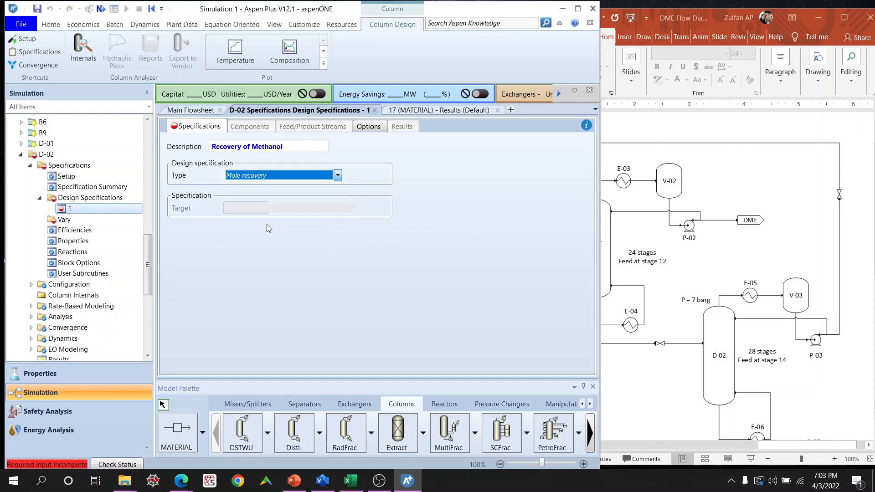
click(257, 211)
text(0.99)
key(Return)
Assign METHANOL as the component and stream 18 as the product stream of the mole recovery specification.
click(260, 127)
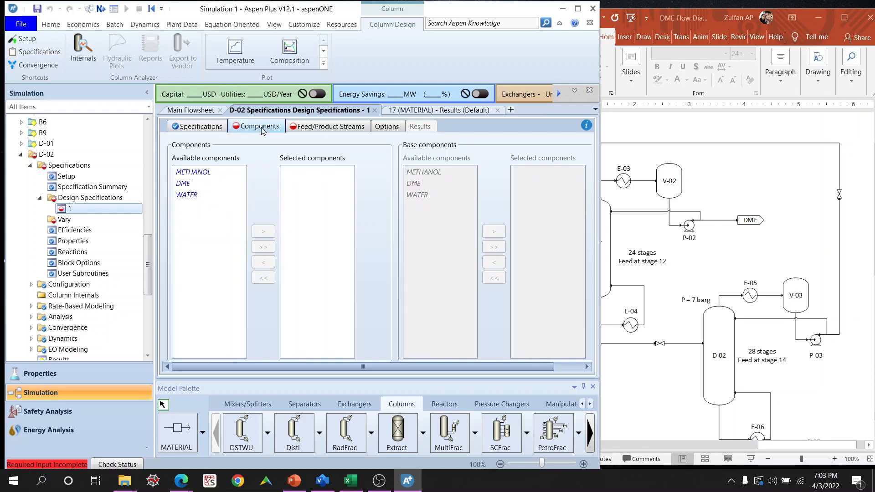
click(198, 173)
click(261, 231)
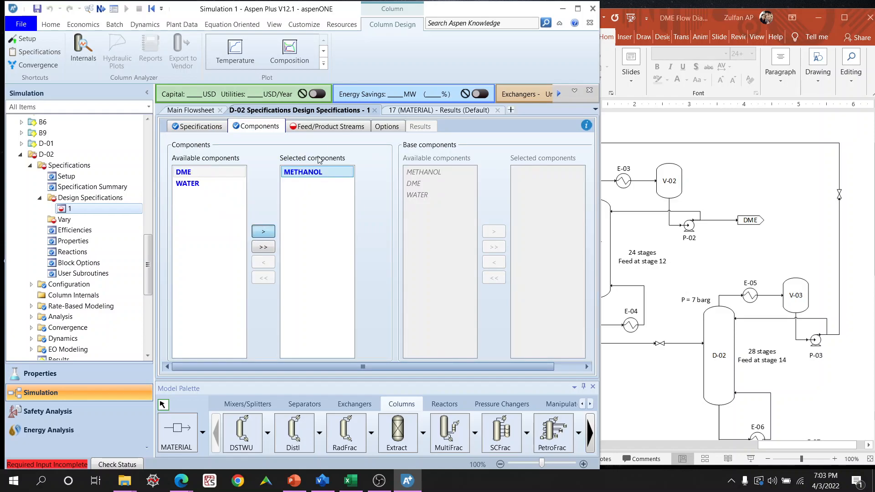
click(338, 129)
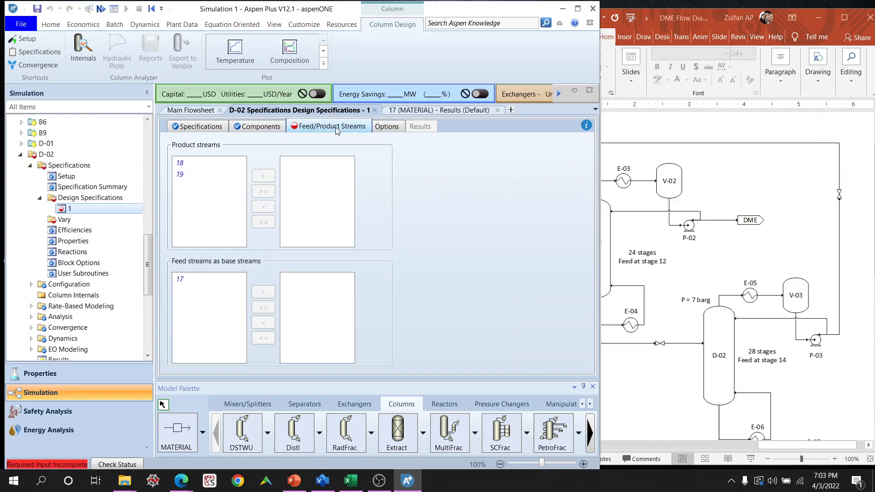
click(210, 113)
click(309, 110)
click(204, 164)
click(263, 176)
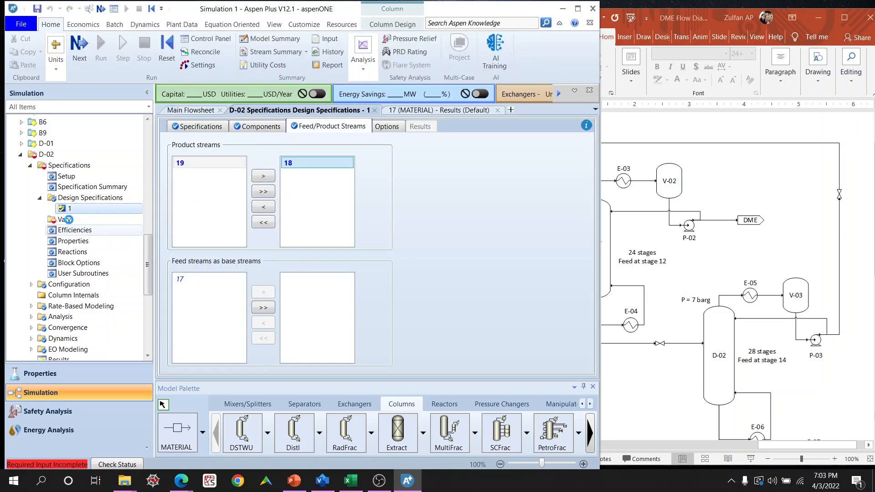
Add an adjusted variable to D-02 described as "Adjust Distillate Rate" with the type Distillate rate.
click(68, 219)
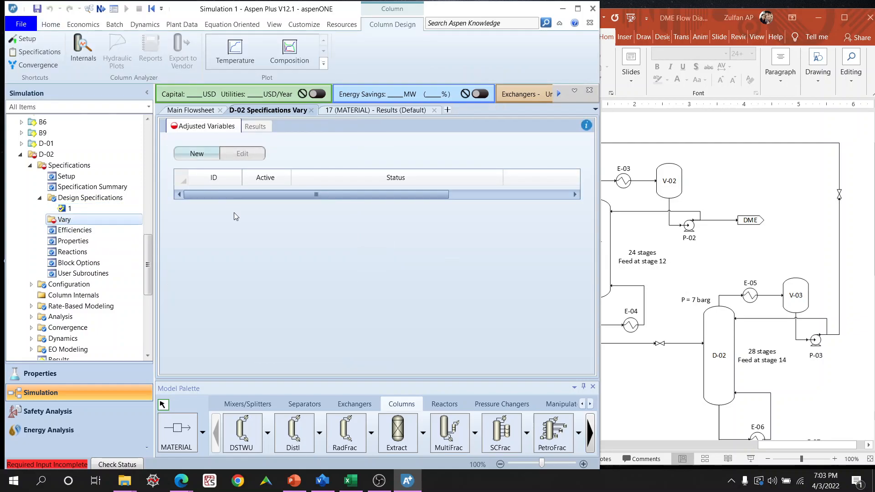
key(Return)
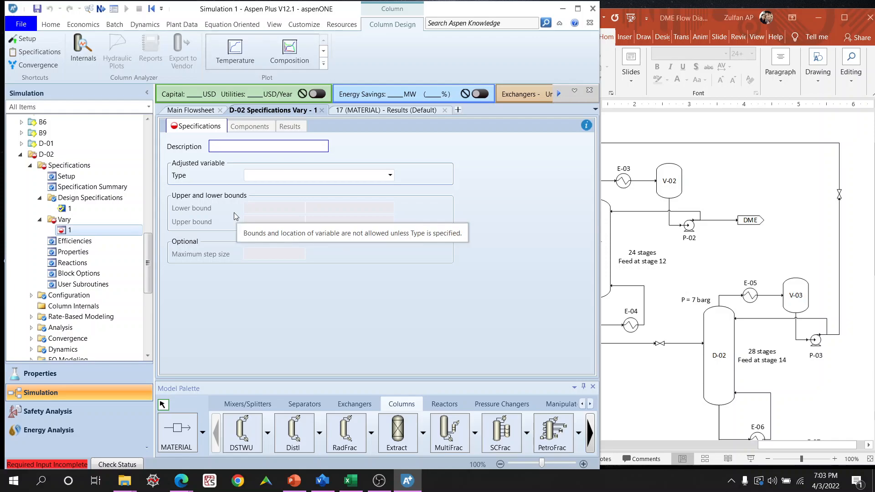
text(Adjust Distillate Rate)
click(268, 175)
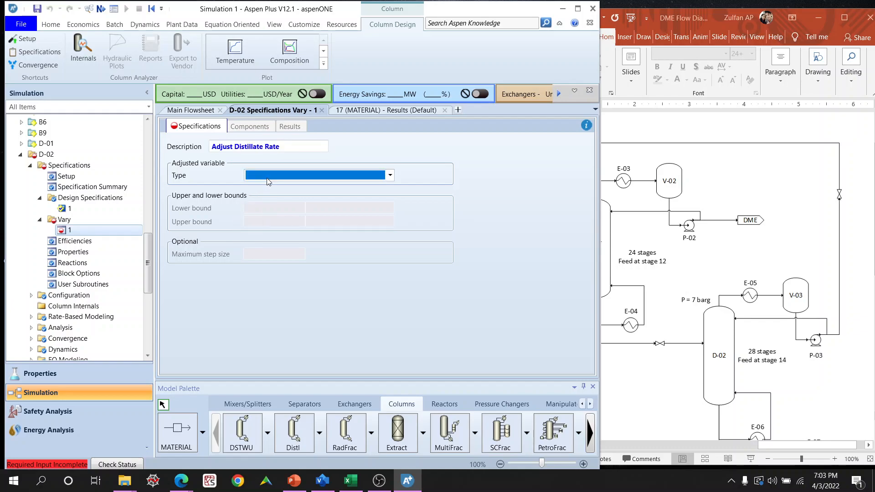
click(267, 180)
click(268, 199)
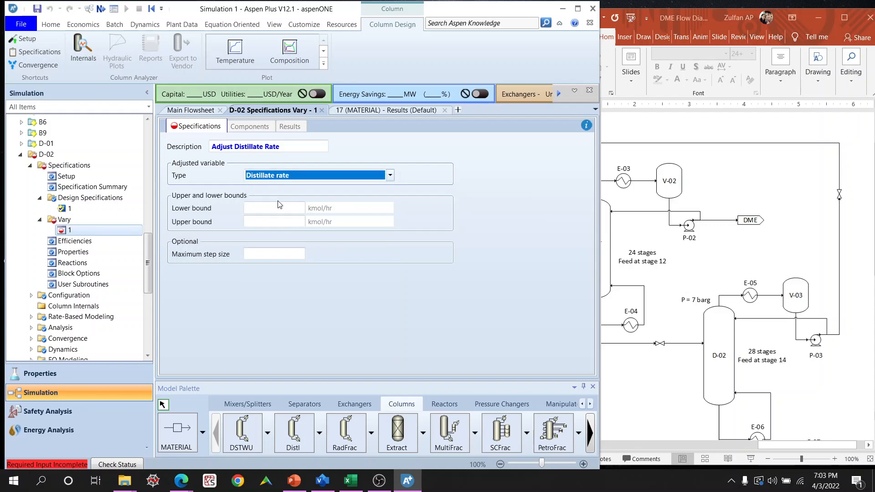
Set the distillate rate bounds to 0 and 10000 kmol/hr.
click(270, 208)
click(257, 221)
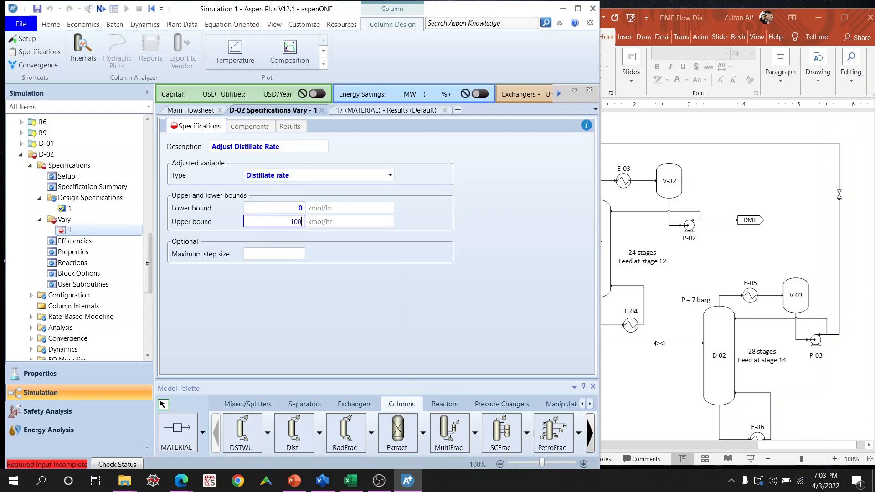
key(Return)
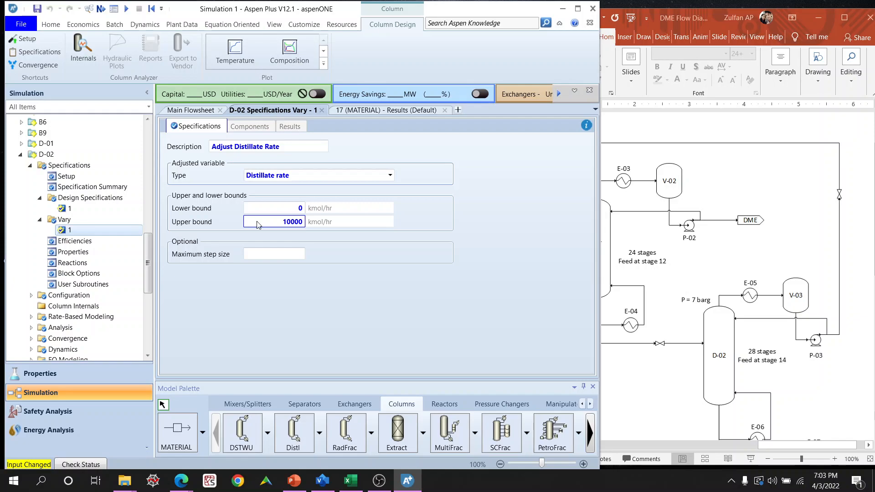
Add a second design specification to D-02 described as "Purity of Methanol" with the type Mole purity.
click(97, 197)
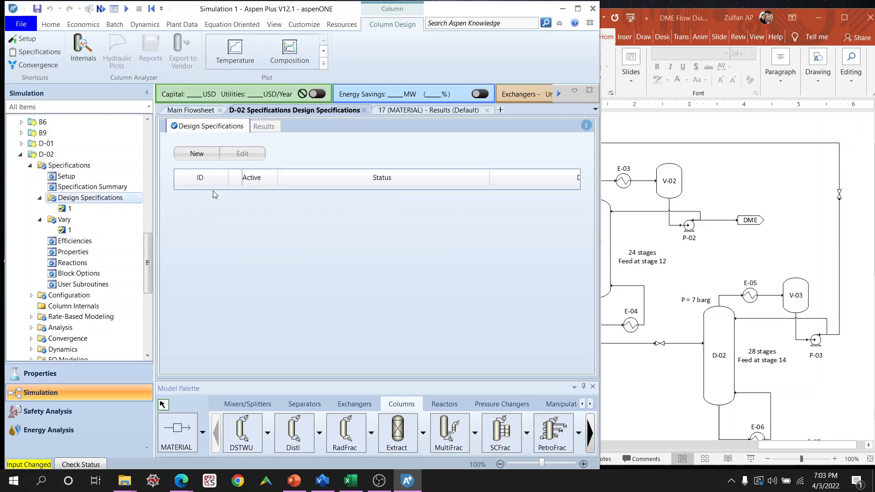
click(206, 157)
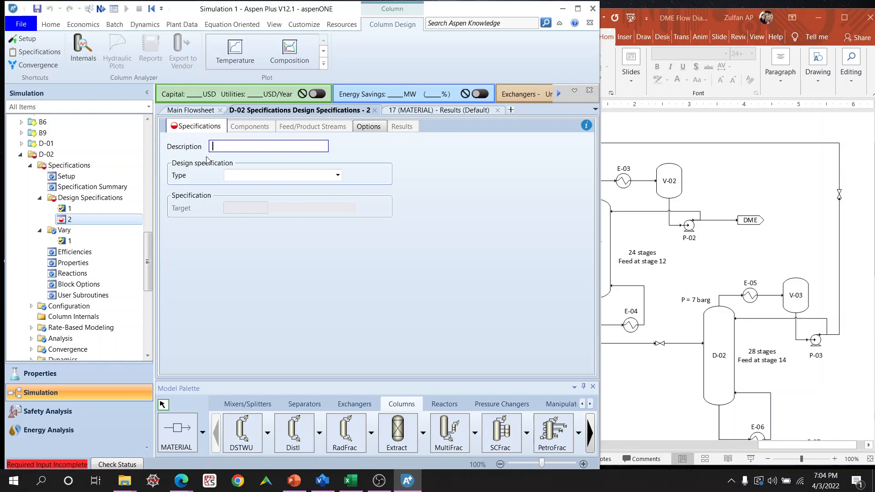
text(urity of Methanol)
key(Return)
click(241, 175)
click(241, 177)
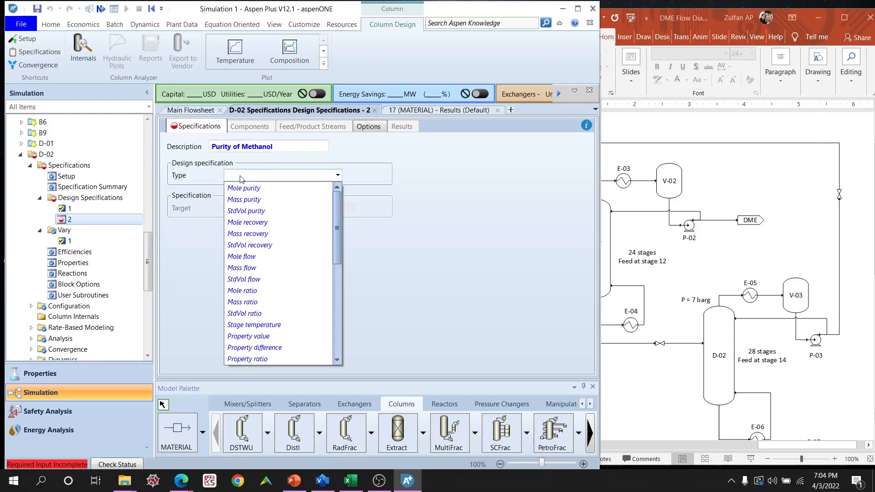
click(258, 190)
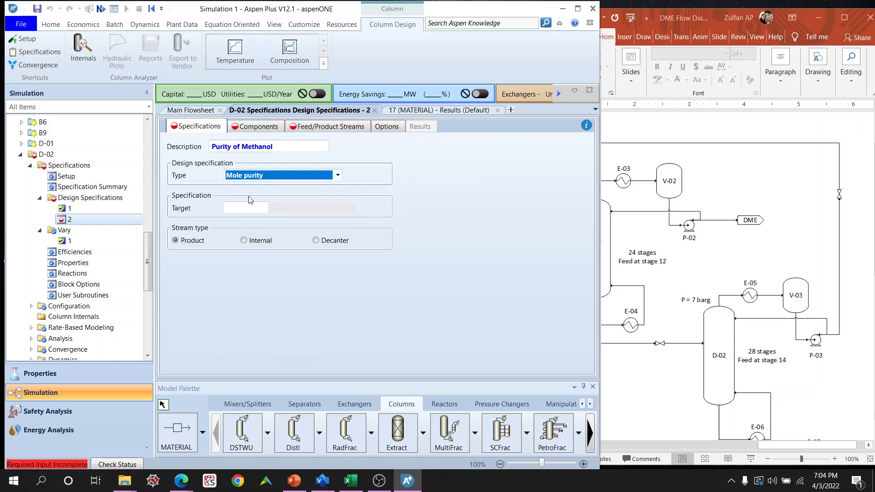
Enter the target value for the methanol mole purity specification.
click(241, 208)
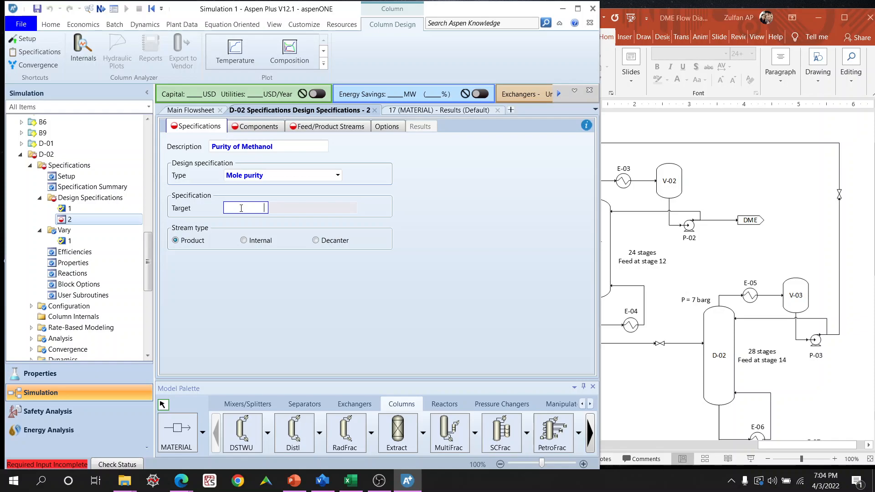
text(9)
key(Return)
click(240, 209)
text(0.)
key(Return)
Assign METHANOL as the component and stream 18 as the product stream of the mole purity specification.
click(258, 127)
click(193, 171)
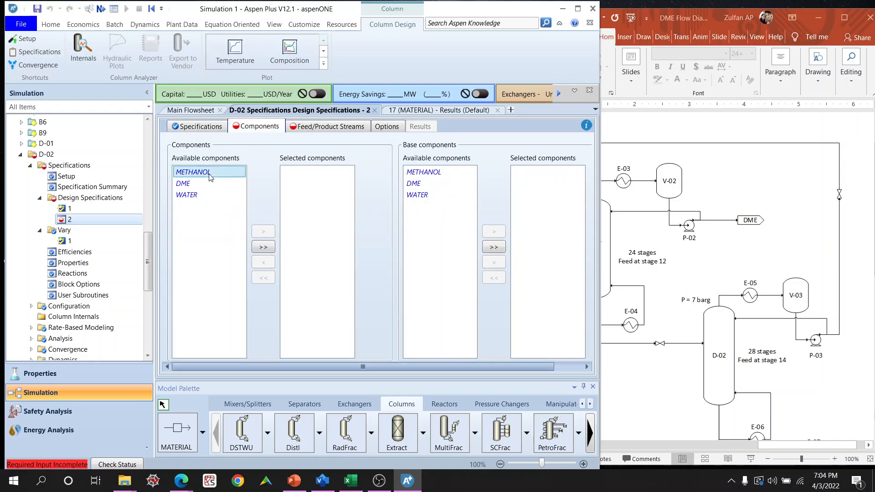
click(263, 231)
click(321, 128)
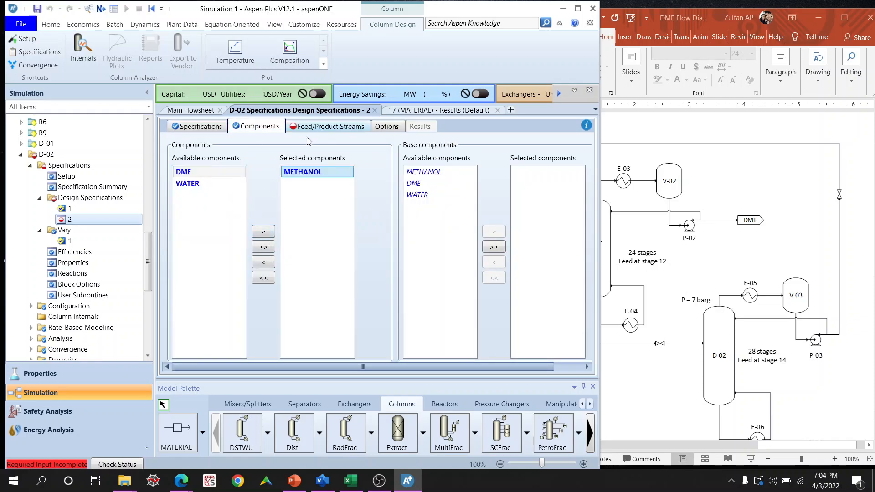
click(228, 163)
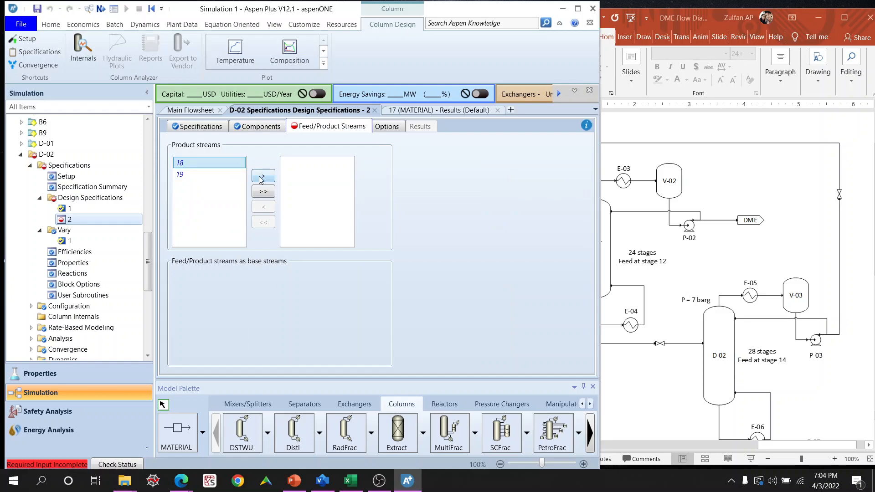
click(263, 176)
Add a second adjusted variable to D-02 described as "Adjust Reflux Ratio" with the type Reflux ratio.
click(64, 230)
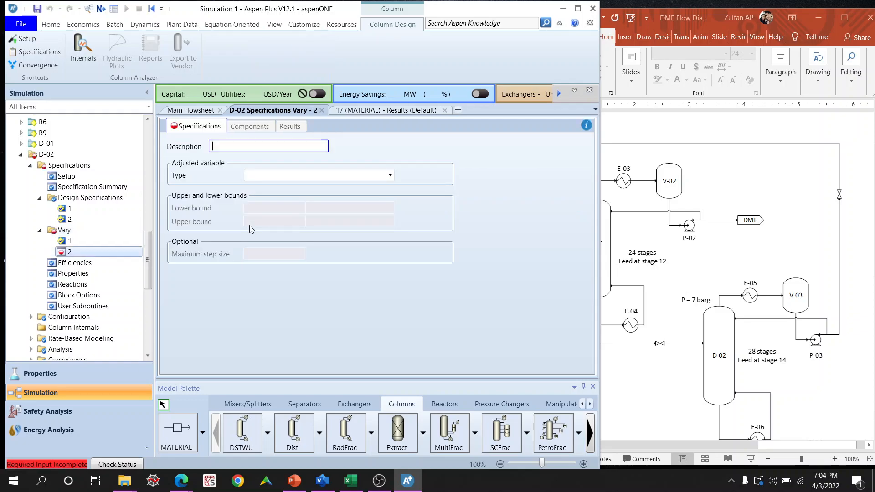
text(Adjust R)
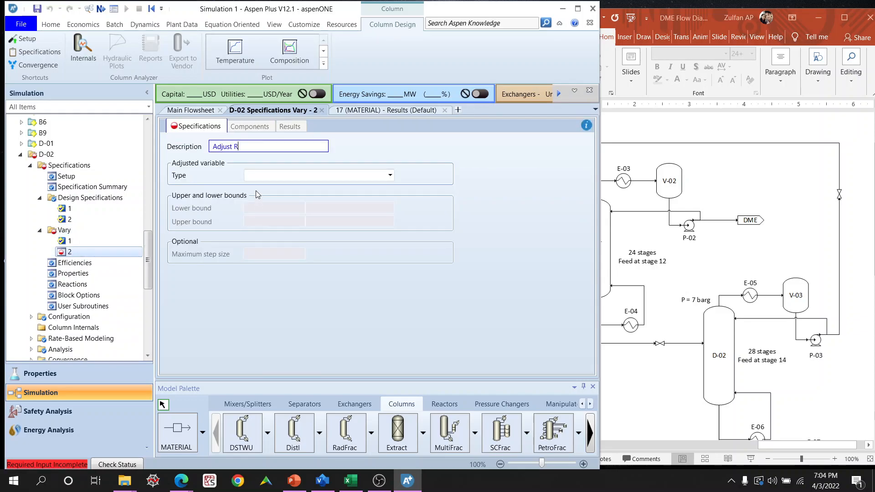
text(eflux Ratio)
key(Return)
click(260, 179)
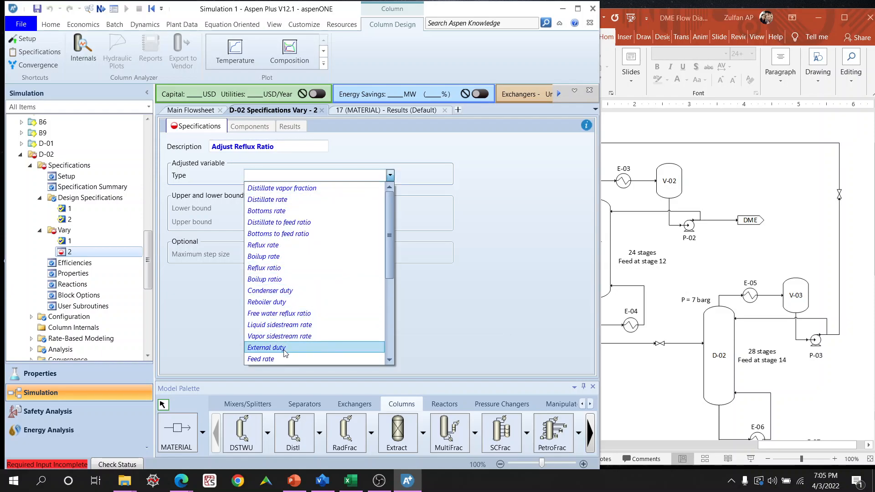
click(282, 270)
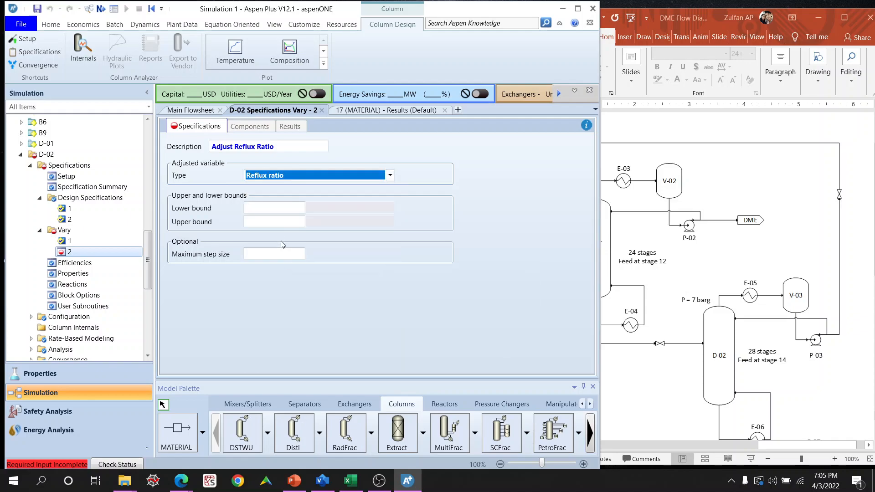
Set the reflux ratio's lower bound to 0.01 and upper bound to 20.
click(279, 208)
text(0.01)
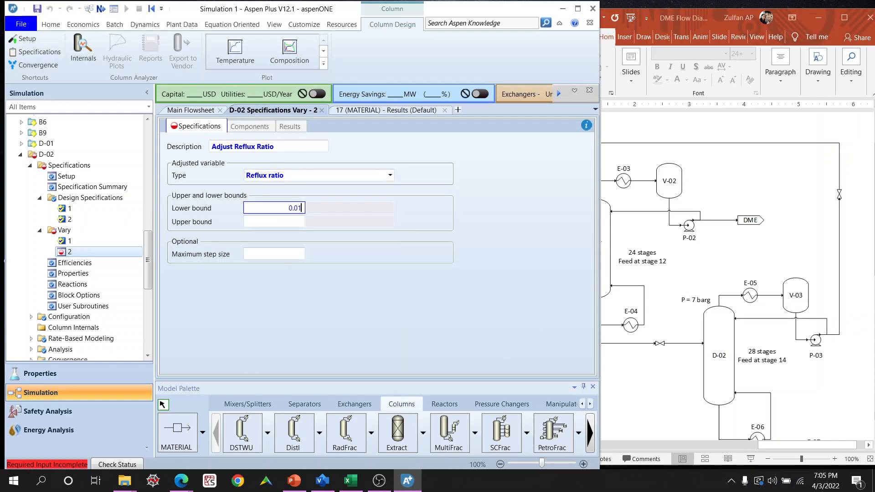
click(282, 223)
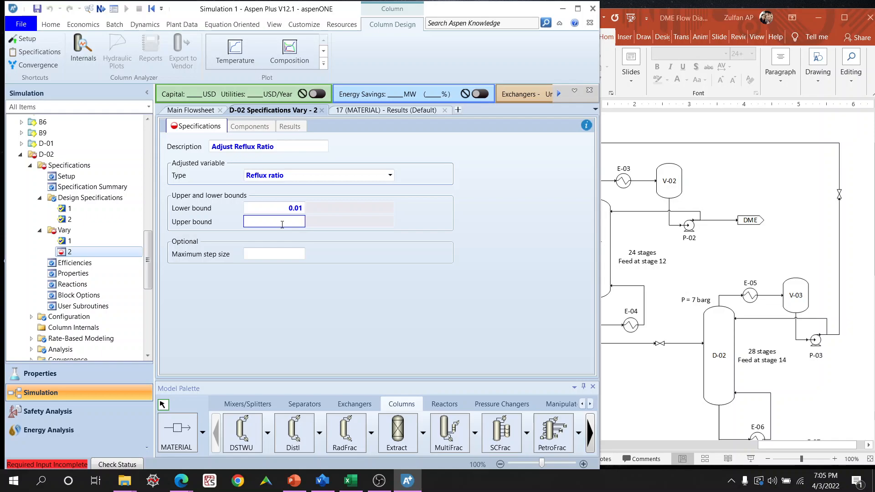
text(20)
key(Return)
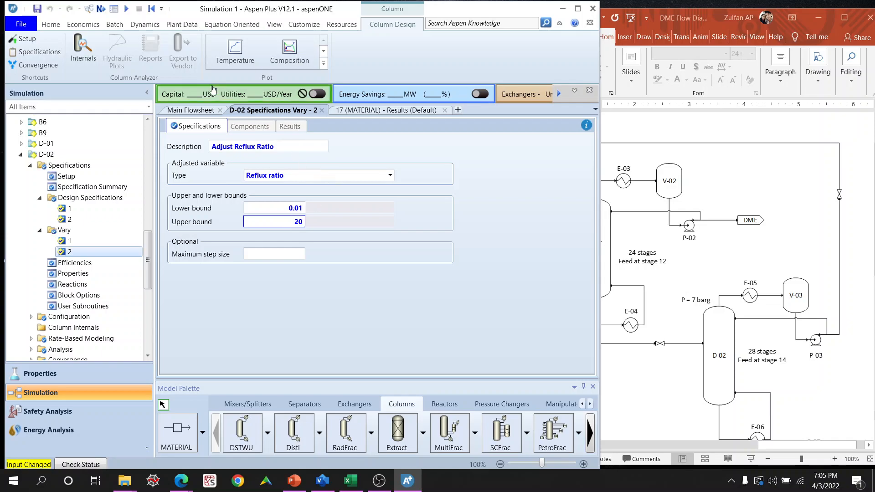
Run the simulation and open column D-02's stage profiles and stream results for review.
click(128, 9)
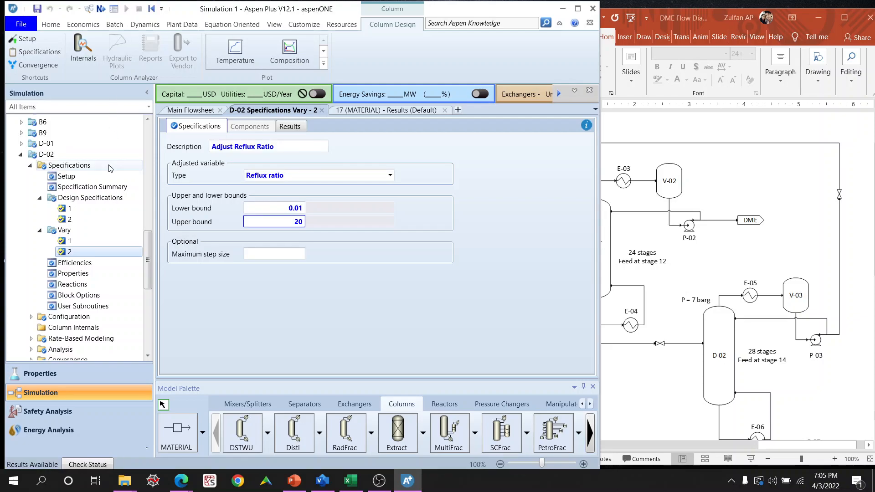
drag(147, 248, 150, 281)
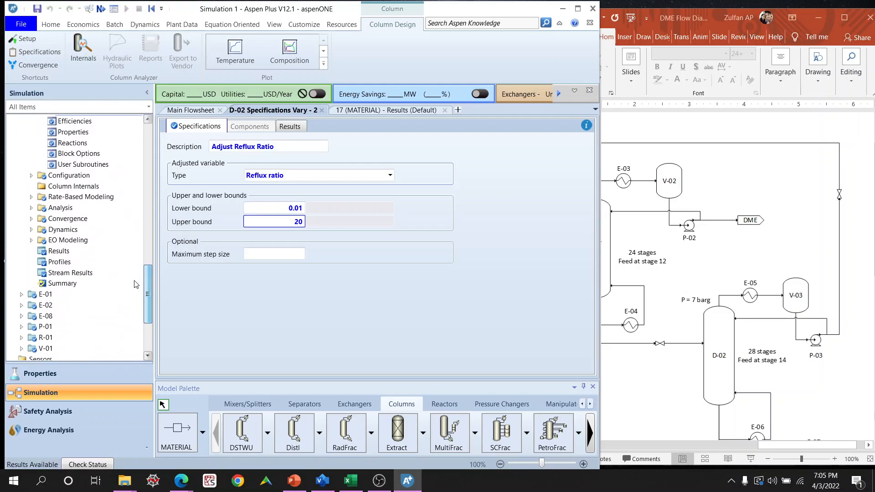
click(87, 272)
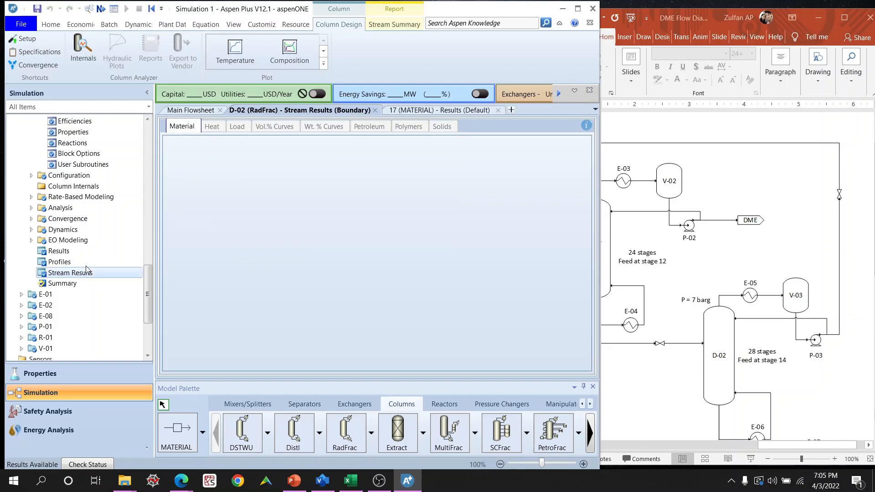
click(64, 263)
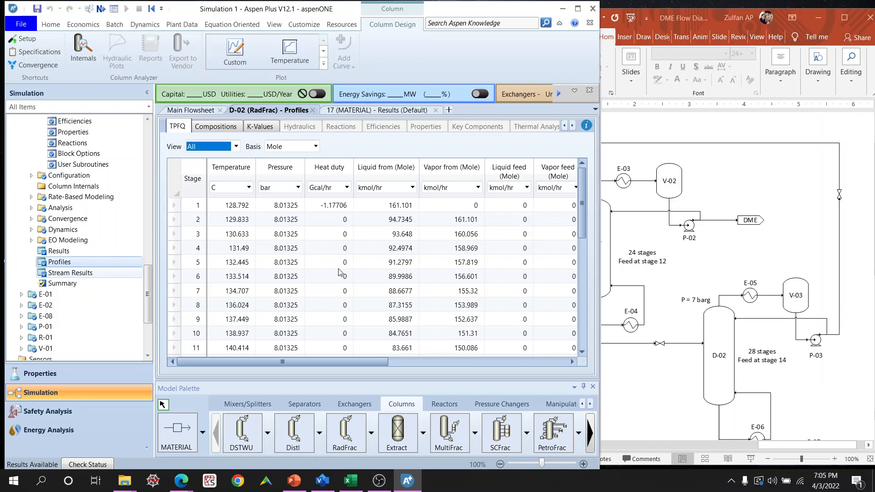
key(Down)
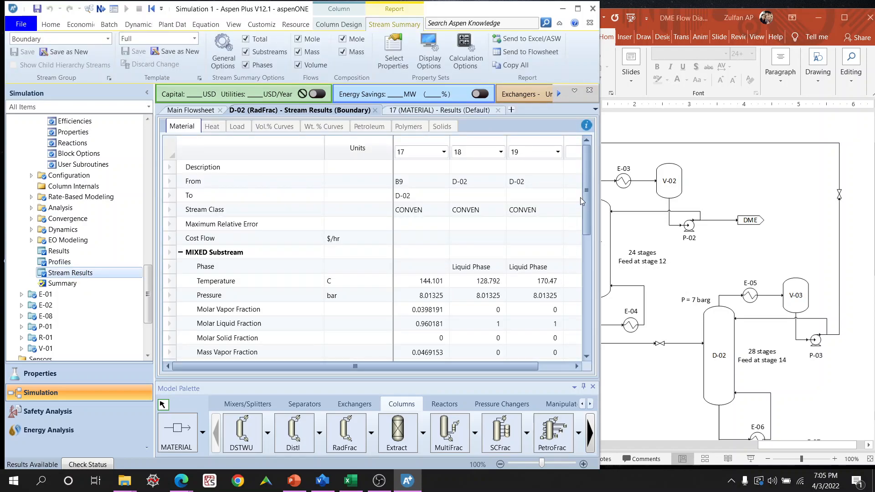
Examine the mole fractions and component mole flows of streams 17, 18 and 19 in D-02's stream results.
drag(587, 190, 588, 306)
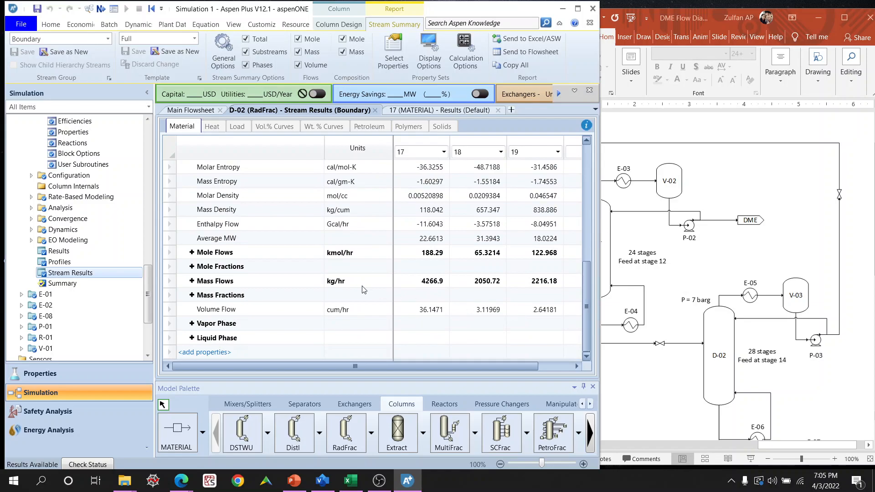
click(191, 266)
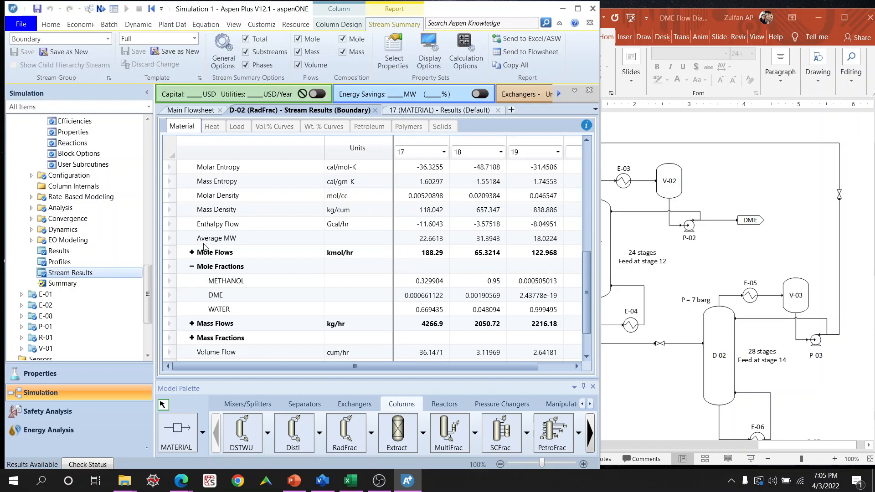
click(191, 252)
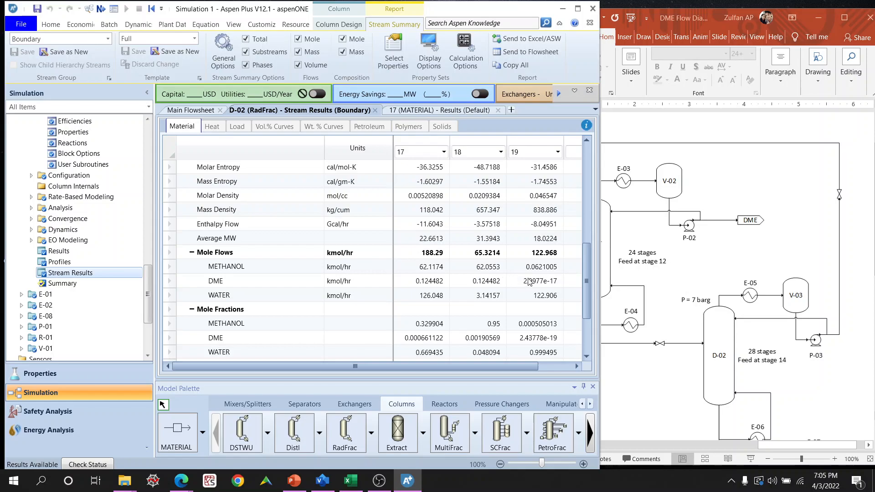
scroll(531, 280, down, 1)
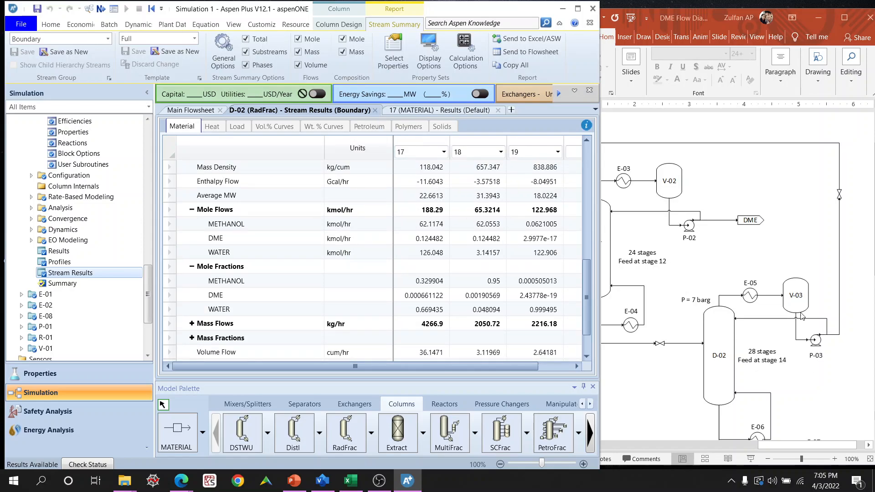
Close the D-02 and stream 17 result sheets and move the end of stream 18 well above column D-02.
click(375, 110)
click(375, 110)
mouse_move(500, 370)
mouse_down()
mouse_move(435, 370)
mouse_move(501, 360)
mouse_up()
drag(475, 283, 435, 147)
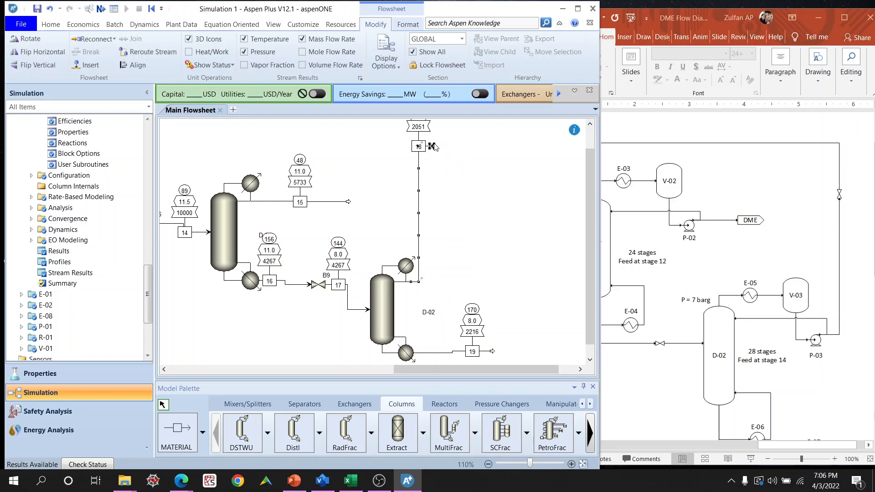
click(494, 278)
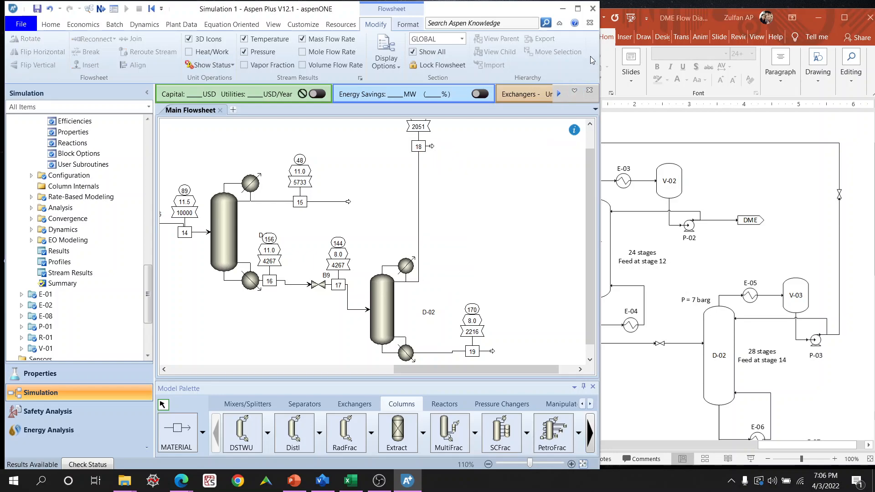
Maximize the simulation window, fit the whole flowsheet in view, and hide the activation dashboard and the ribbon.
click(577, 8)
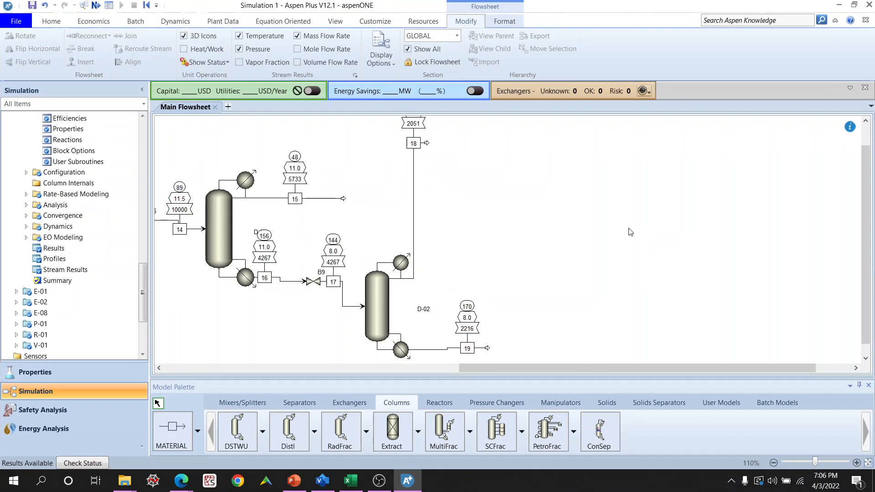
key(ctrl+End)
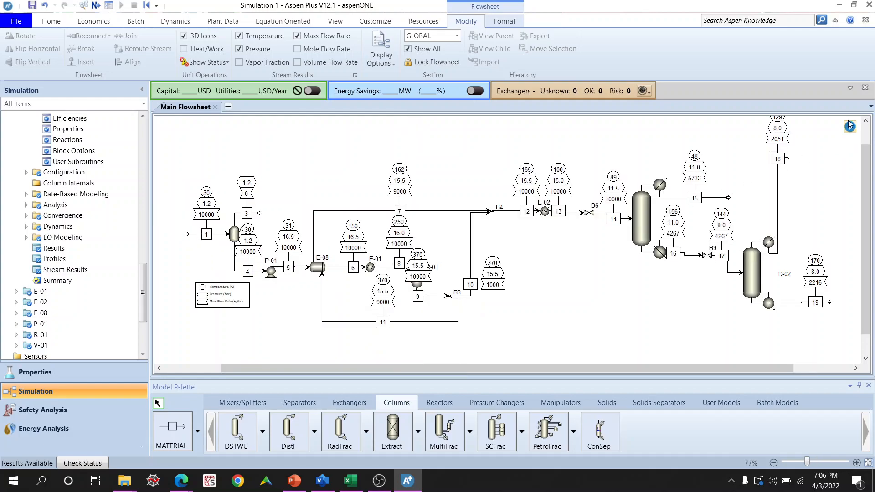
click(865, 89)
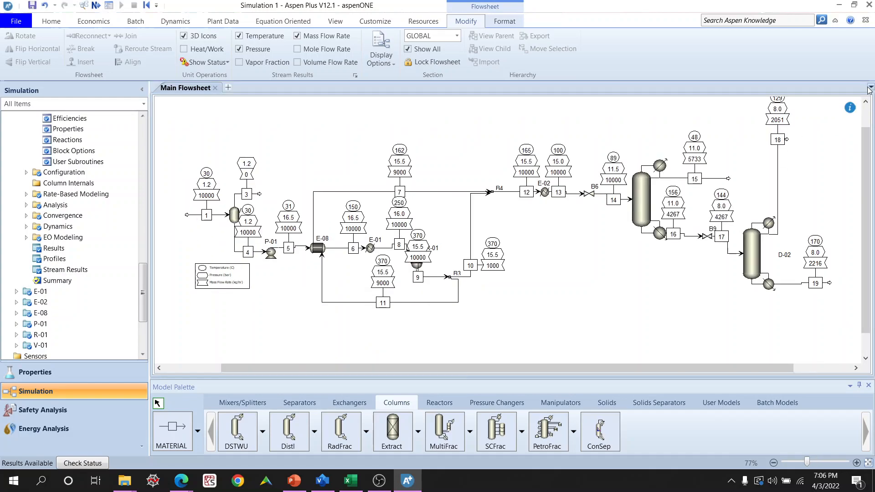
click(834, 22)
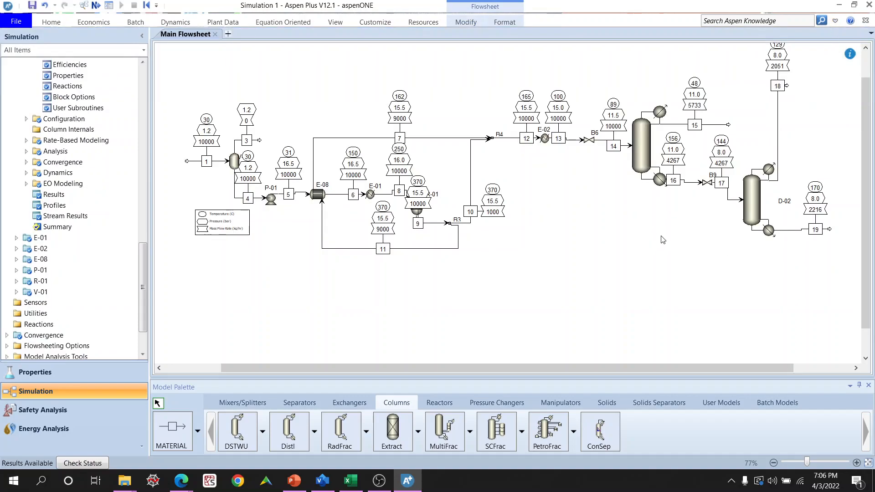
scroll(662, 239, up, 2)
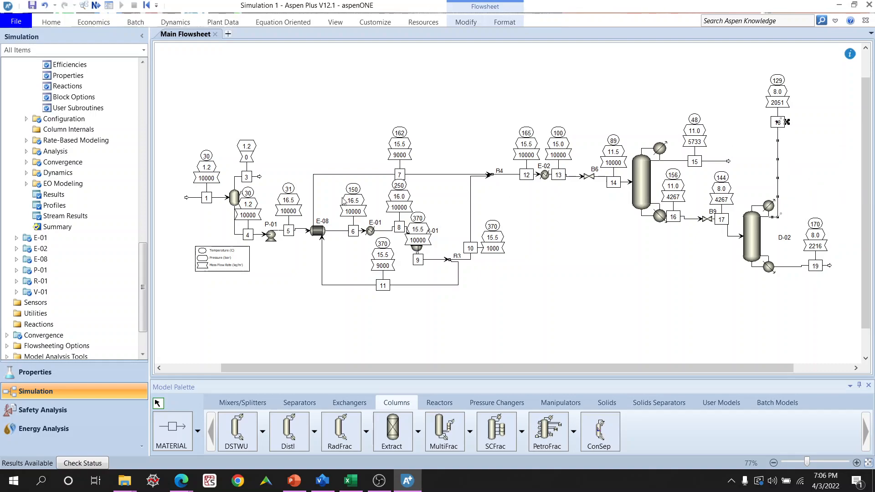
Reconnect the destination of stream 18 to the V-01 feed as a recycle and route its line above the other equipment.
double_click(786, 123)
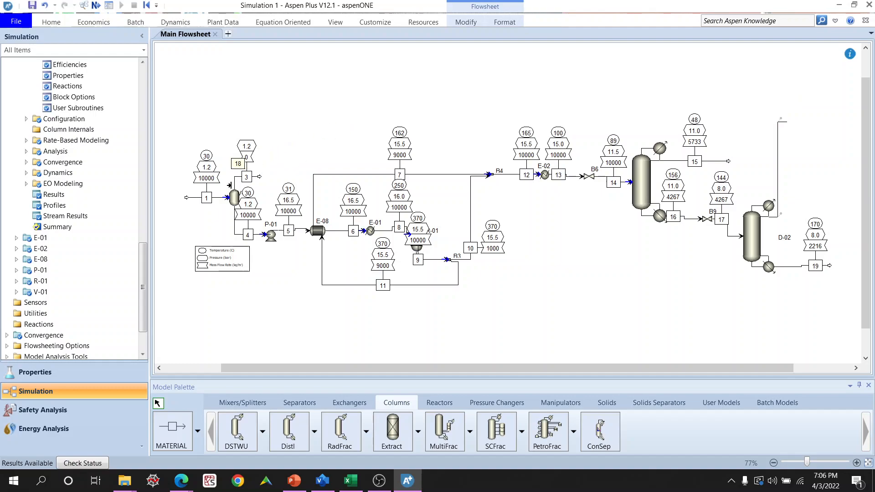
click(227, 197)
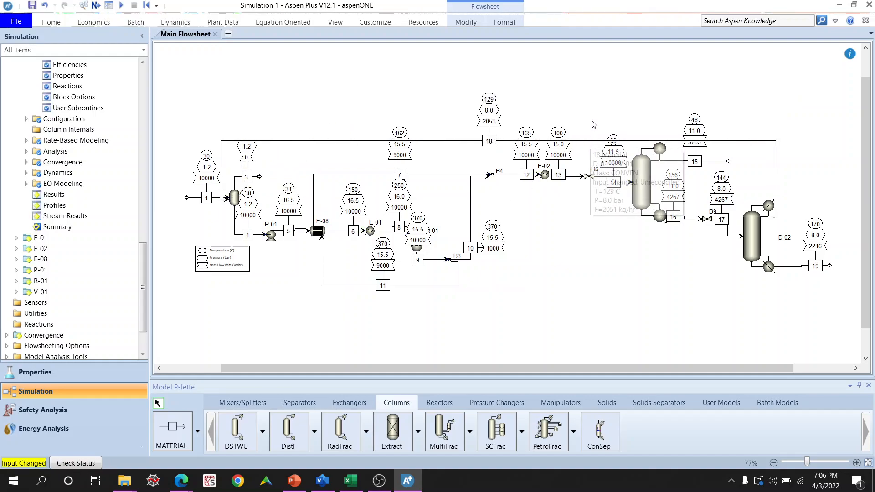
drag(590, 141, 587, 85)
click(568, 250)
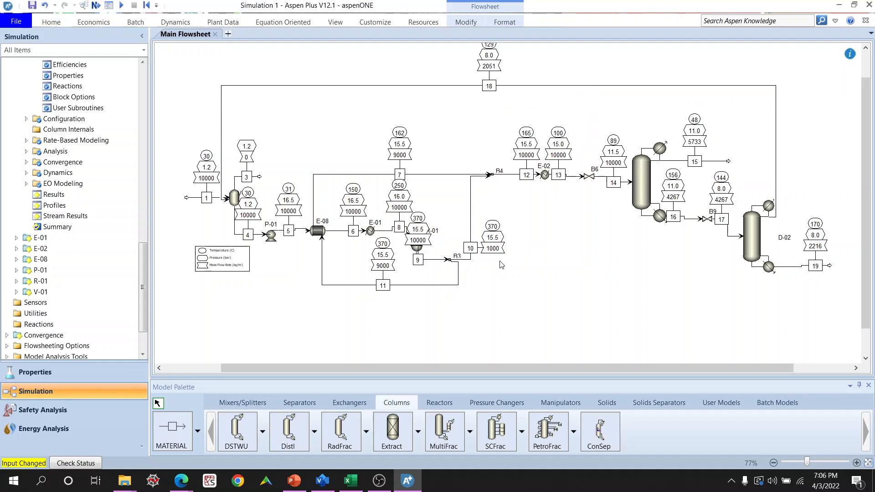
drag(527, 86, 529, 103)
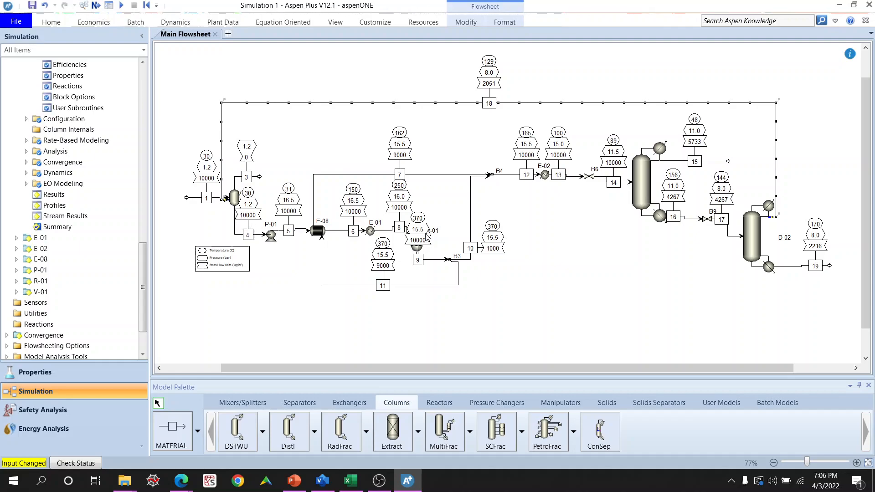
Clear the Control Panel messages, restore the ribbon and start calculating the flowsheet one block at a time.
click(107, 8)
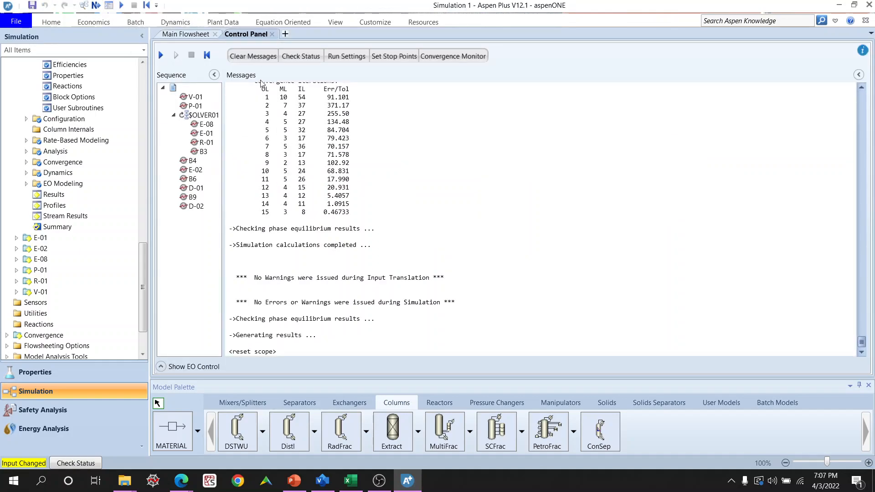
click(253, 56)
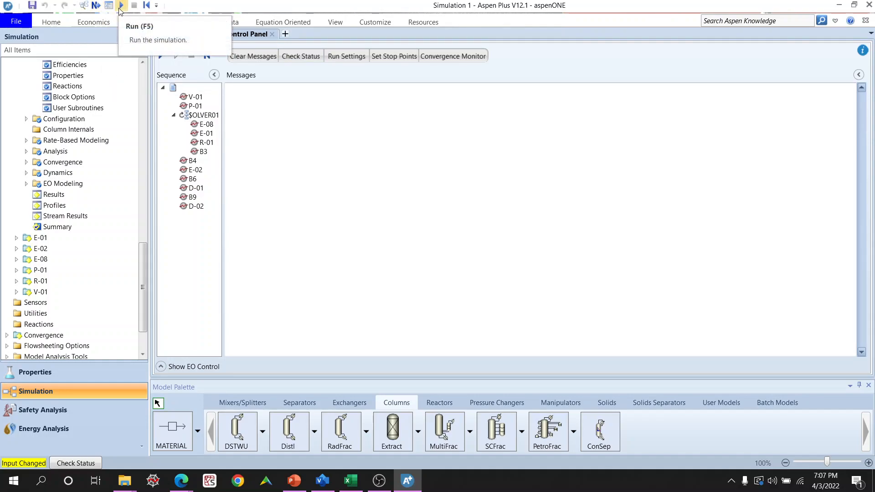
click(95, 5)
click(553, 264)
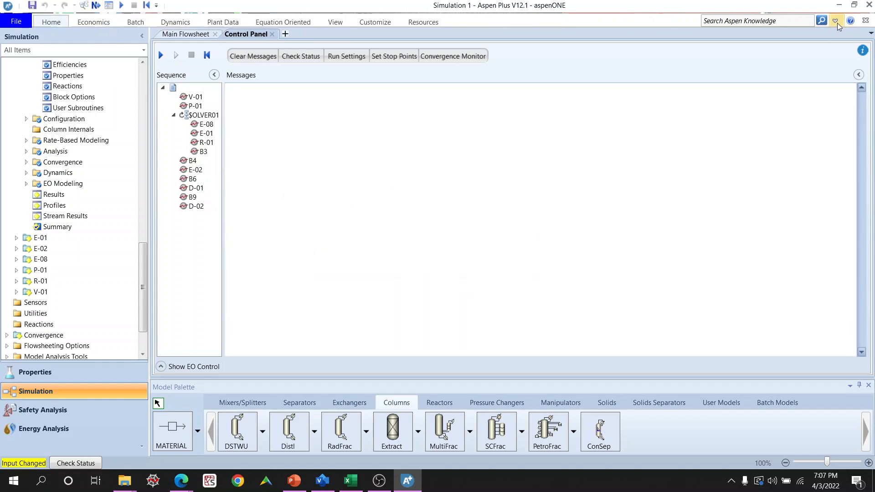
click(837, 23)
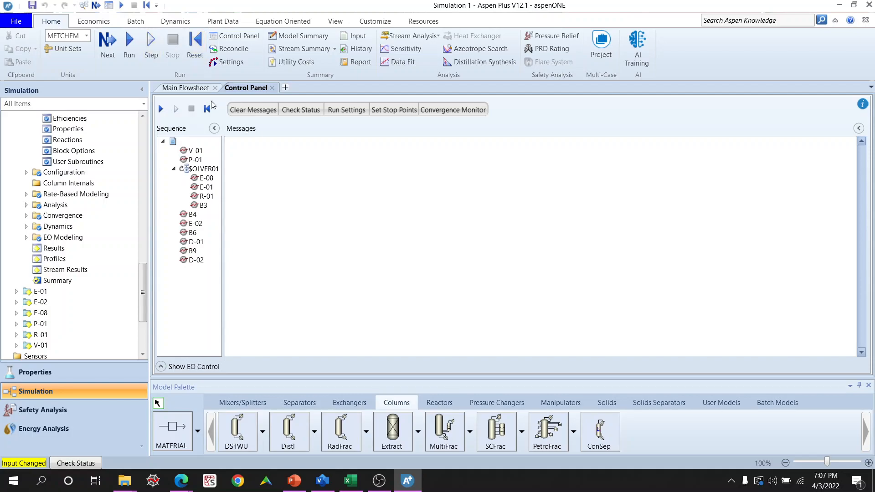
click(157, 45)
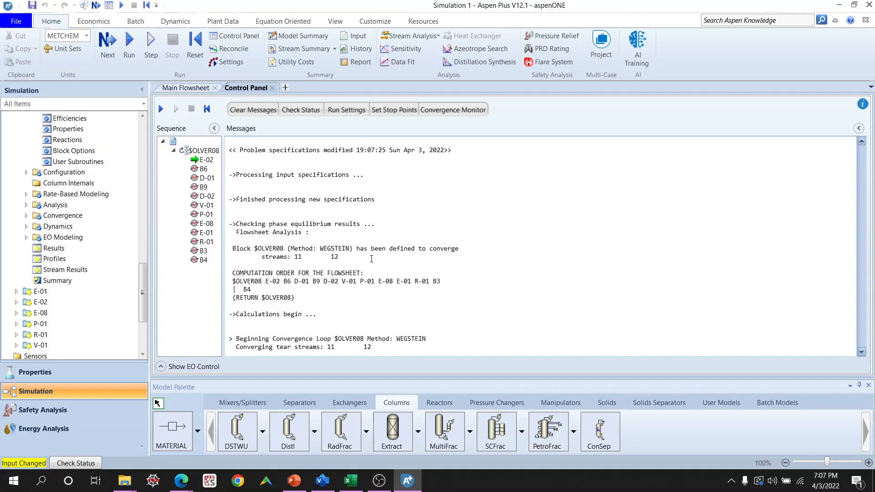
Compare the Control Panel's calculation sequence and tear streams with the recycle loops on the main flowsheet.
click(190, 88)
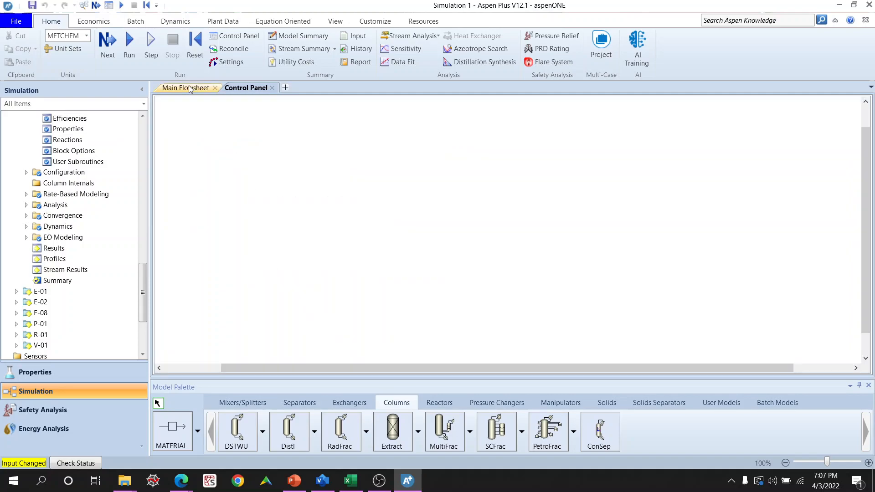
click(564, 301)
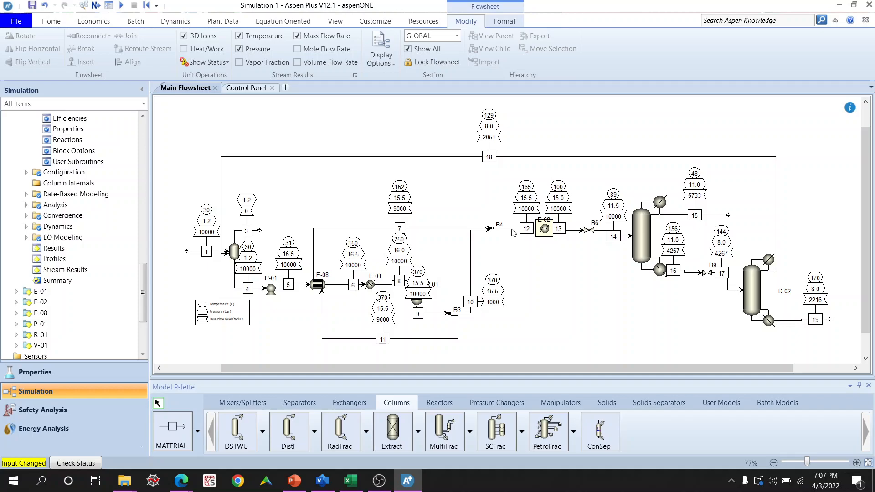
click(253, 88)
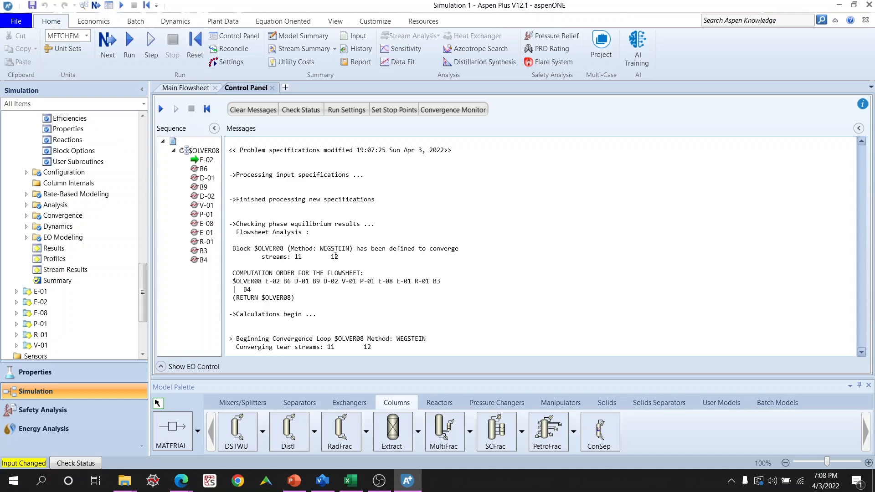
click(198, 88)
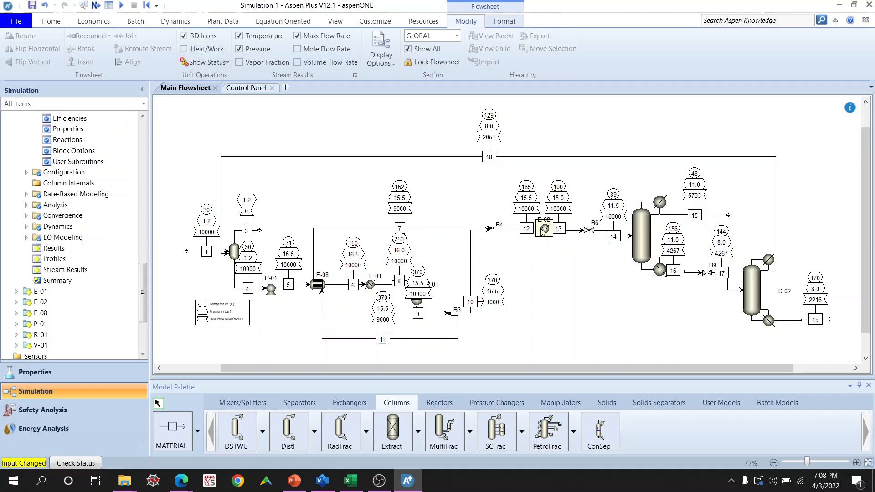
click(245, 88)
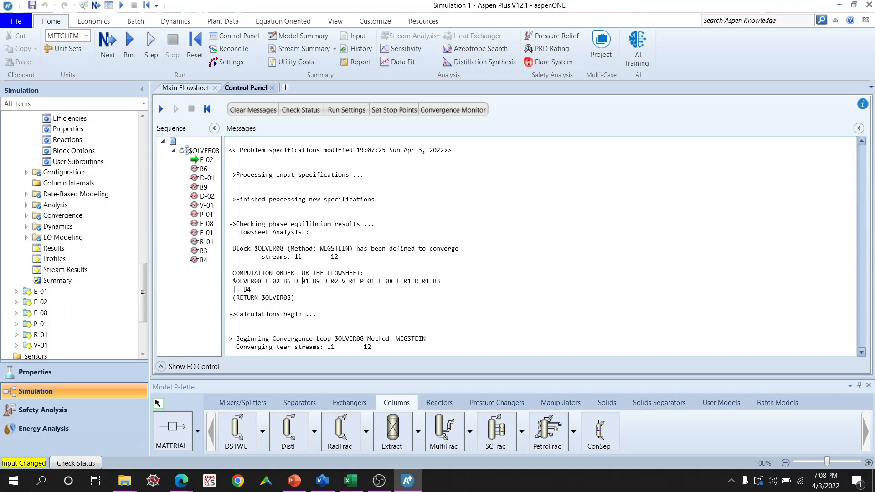
click(184, 87)
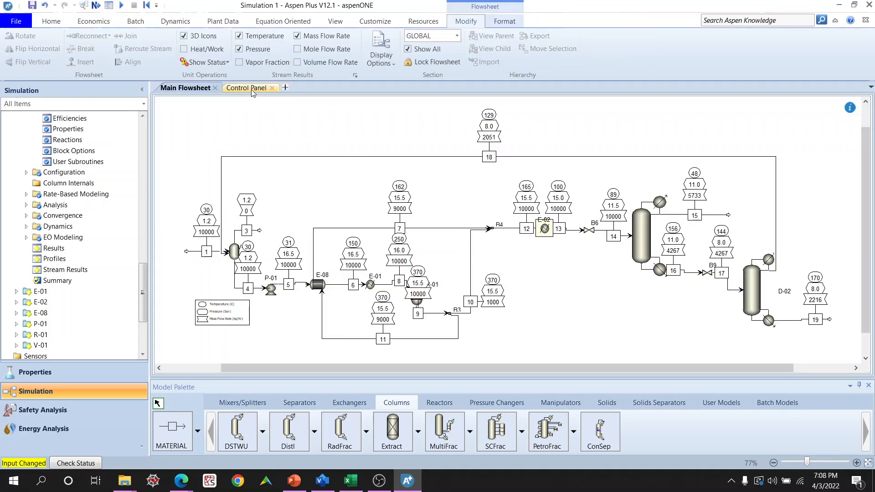
click(246, 88)
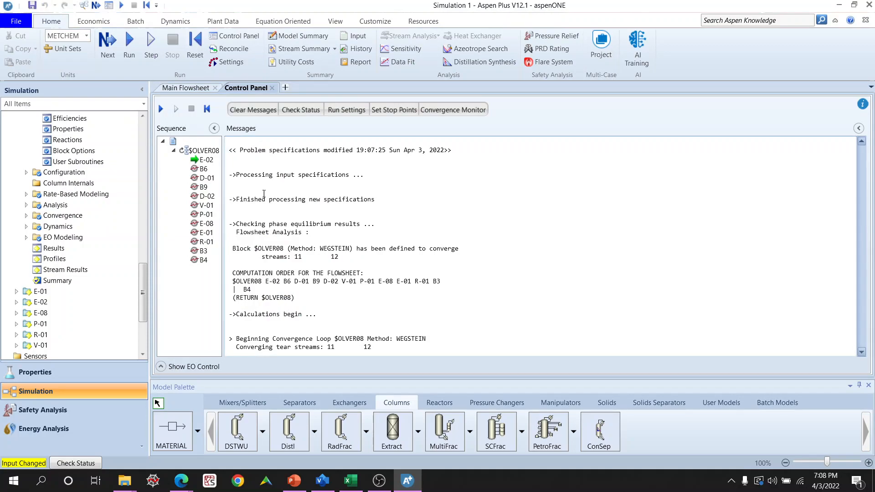
click(199, 88)
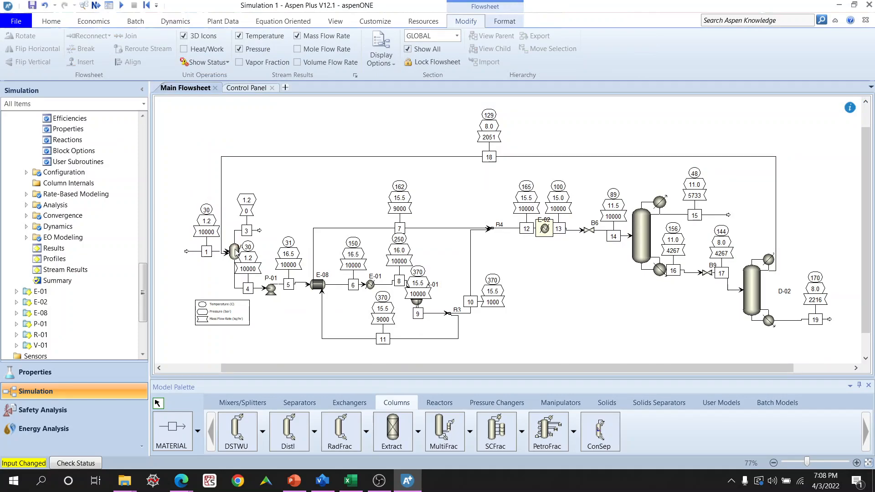
click(246, 88)
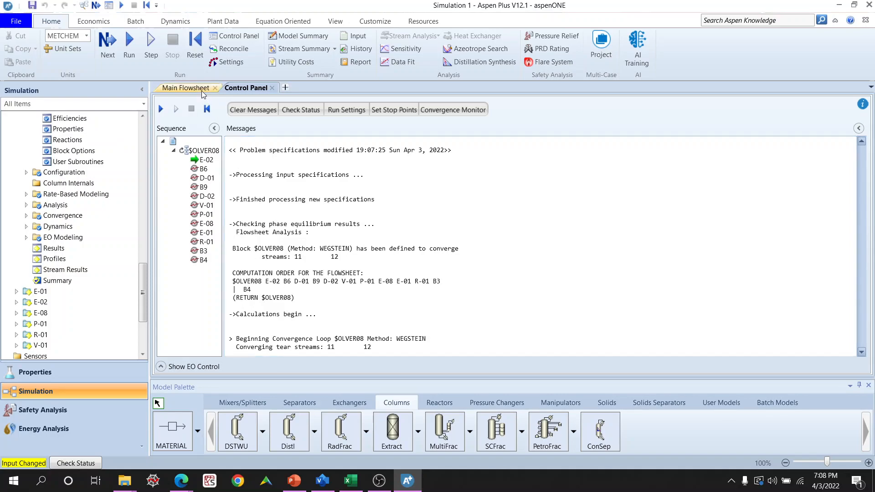
click(185, 87)
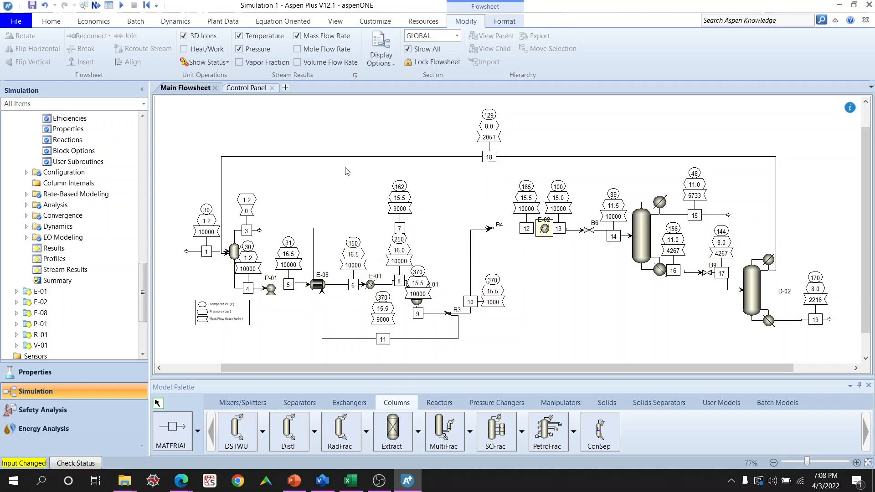
click(247, 88)
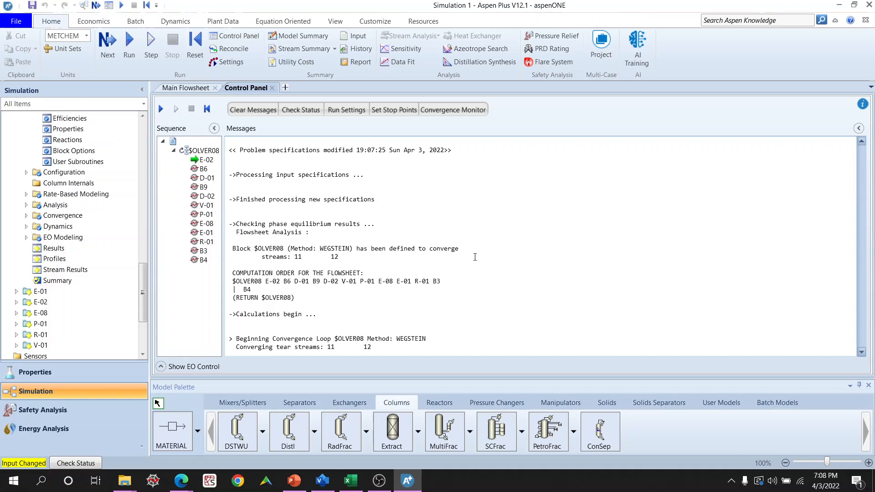
Step the calculation block by block from D-02 through B4 to complete the first iteration of the $OLVER08 loop.
click(151, 51)
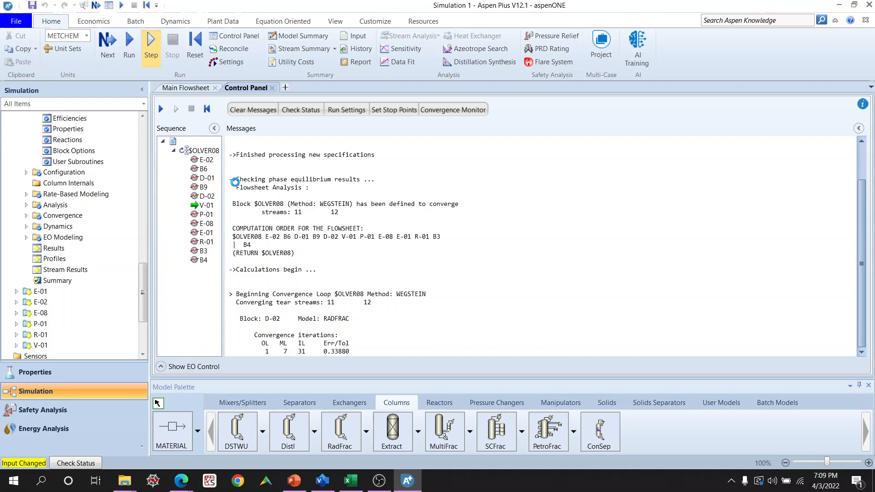
click(153, 42)
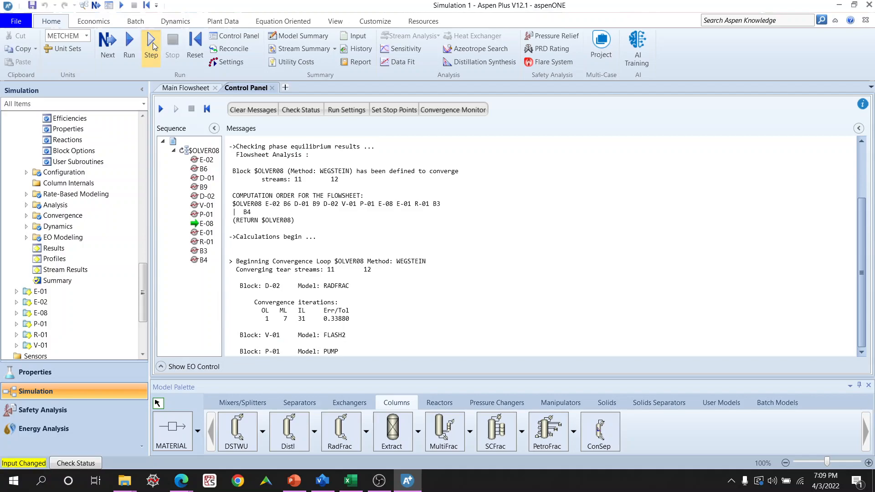
click(152, 43)
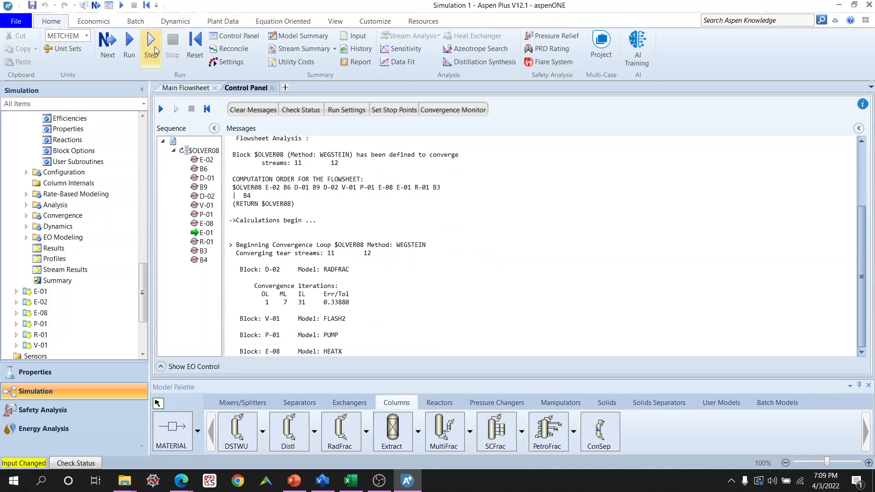
click(155, 47)
click(151, 44)
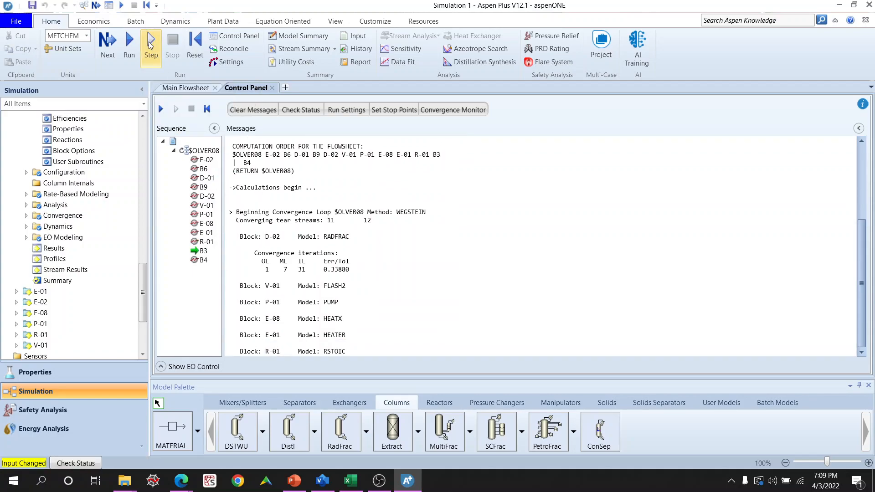
click(151, 44)
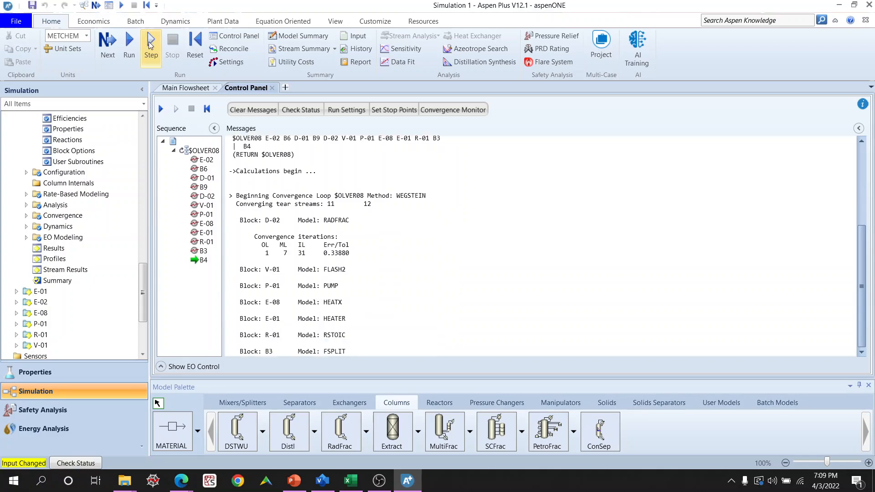
click(150, 44)
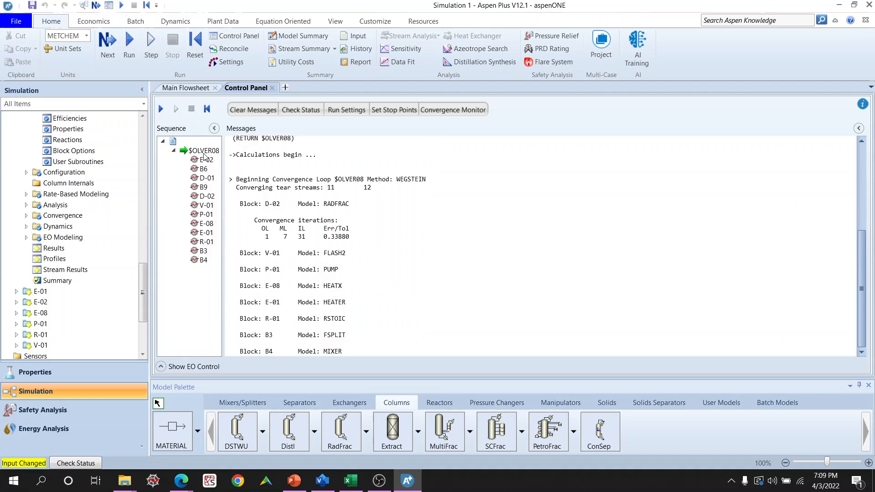
click(150, 44)
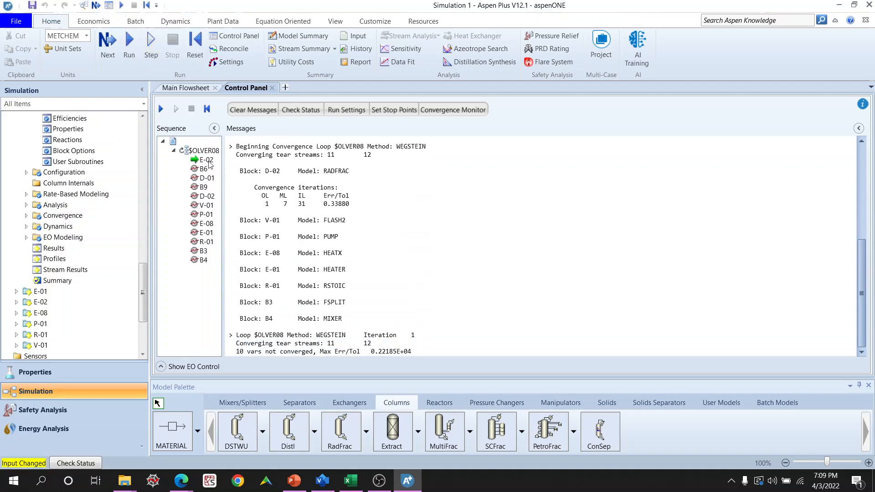
Step through blocks E-02 and B6 of the second loop pass, and run the remaining simulation without stepping.
click(179, 88)
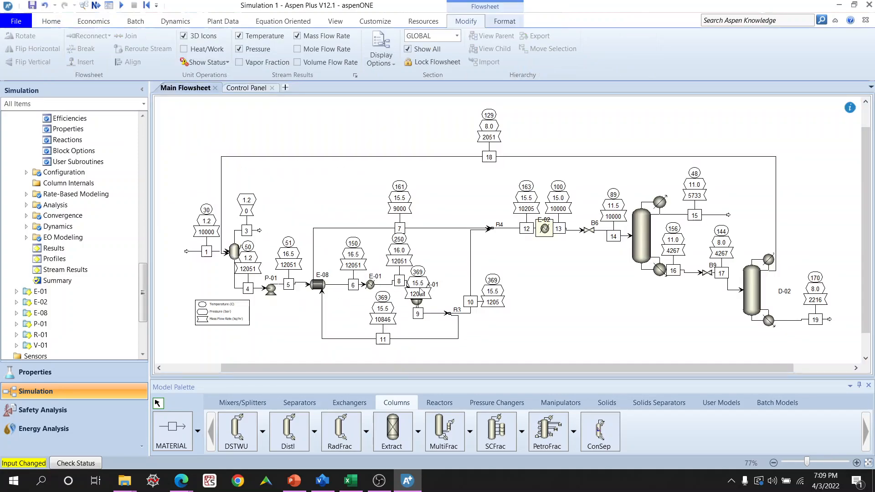
click(246, 88)
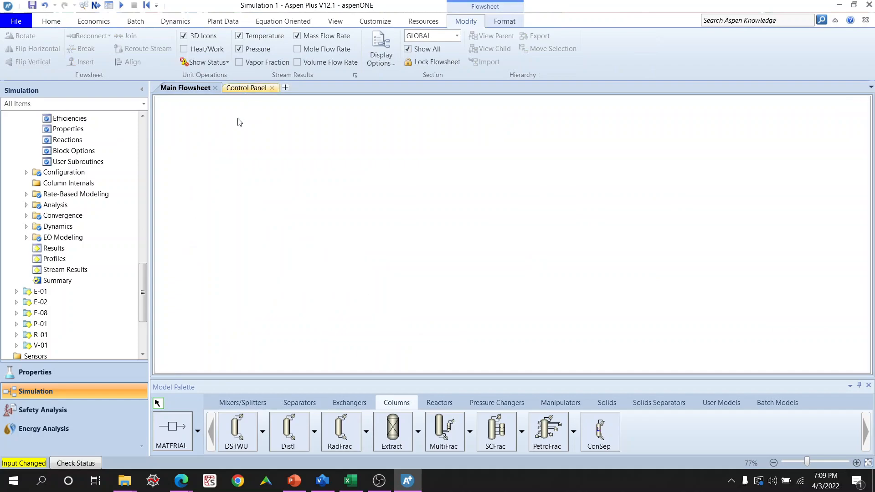
click(149, 43)
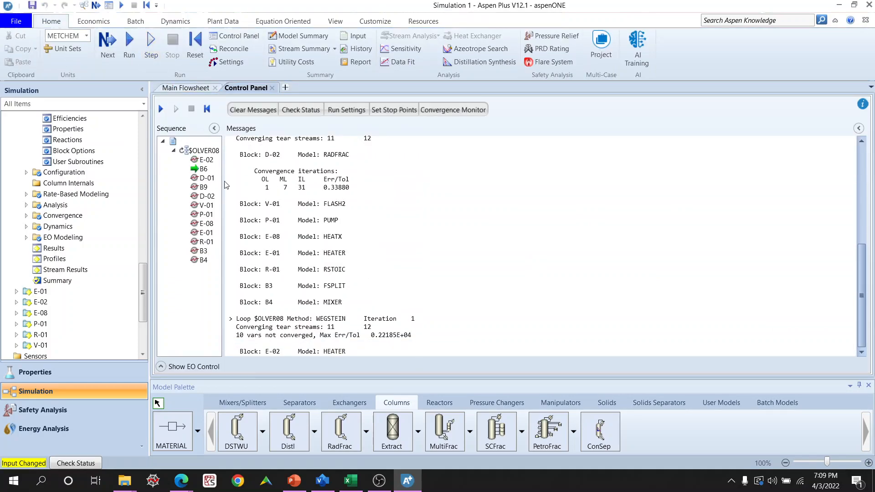
click(150, 46)
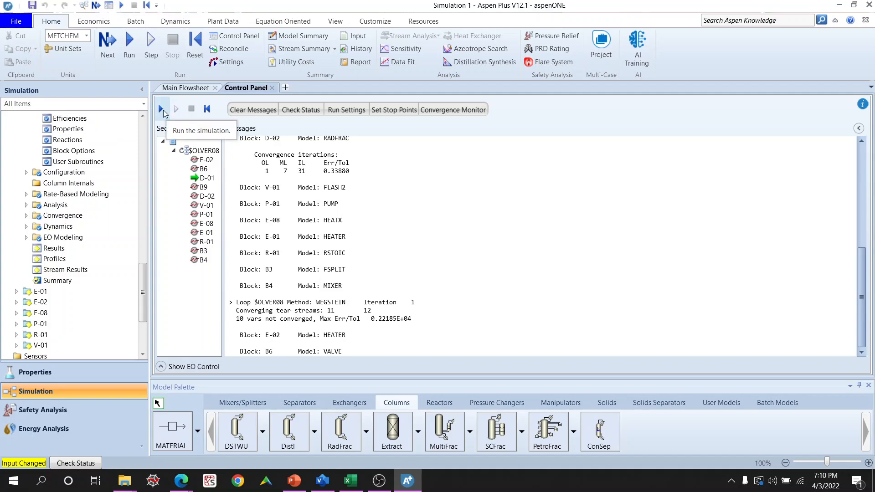
click(162, 110)
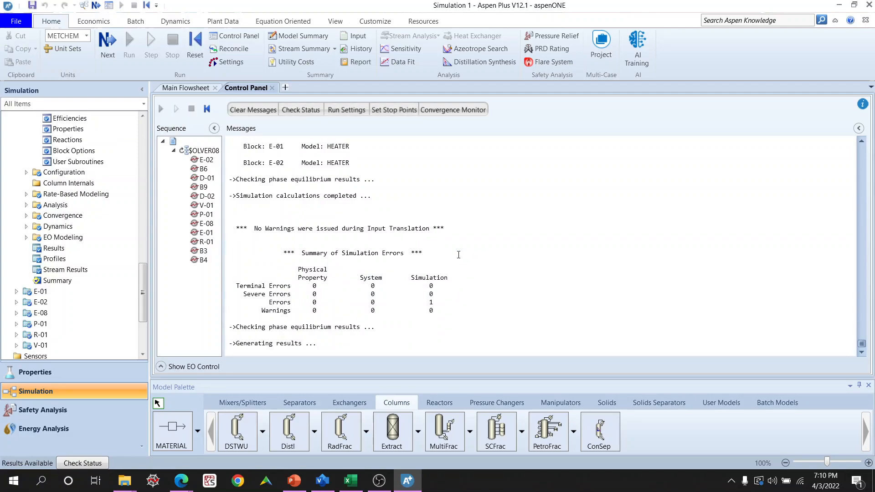
Open column D-01 from the main flowsheet and view its basic convergence settings.
click(188, 90)
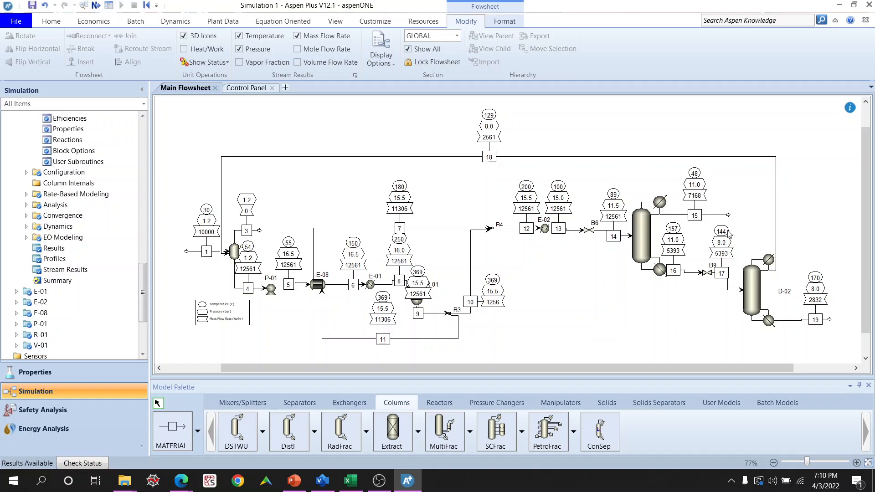
double_click(641, 233)
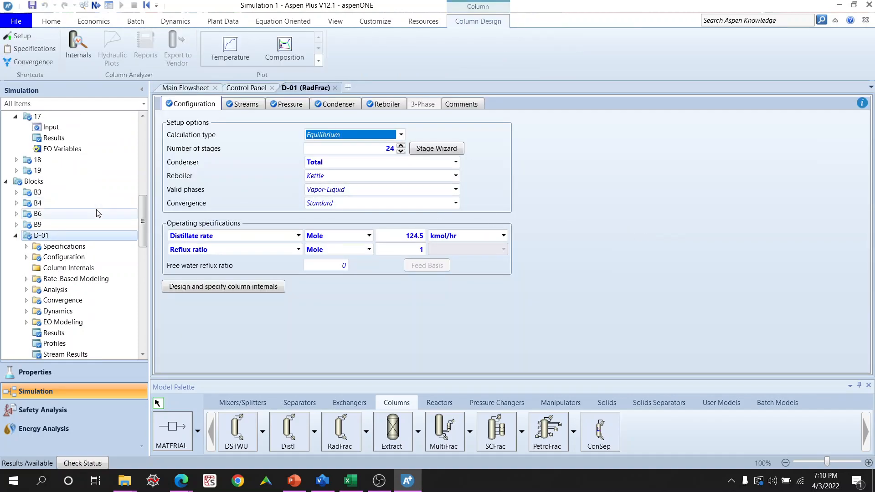
scroll(69, 255, down, 3)
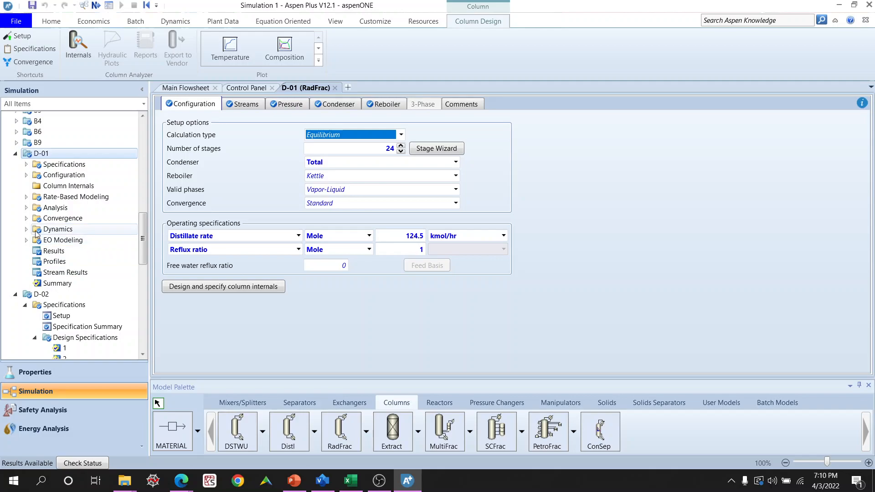
click(26, 219)
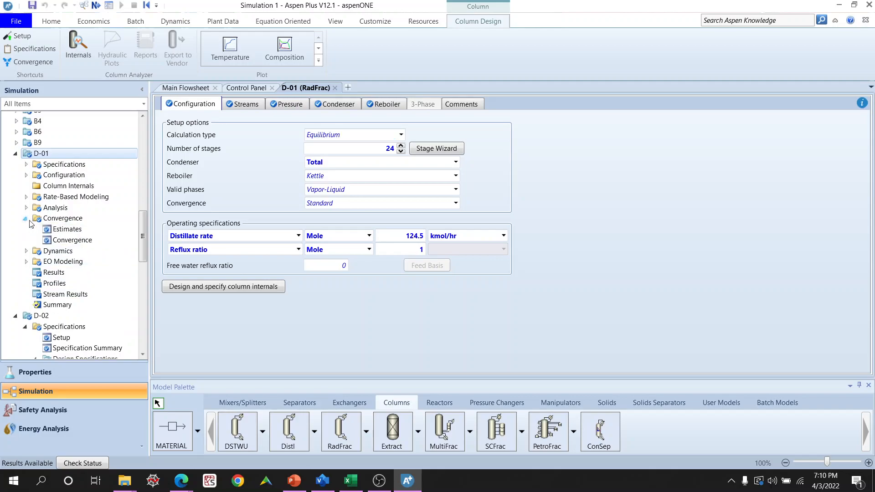
click(68, 240)
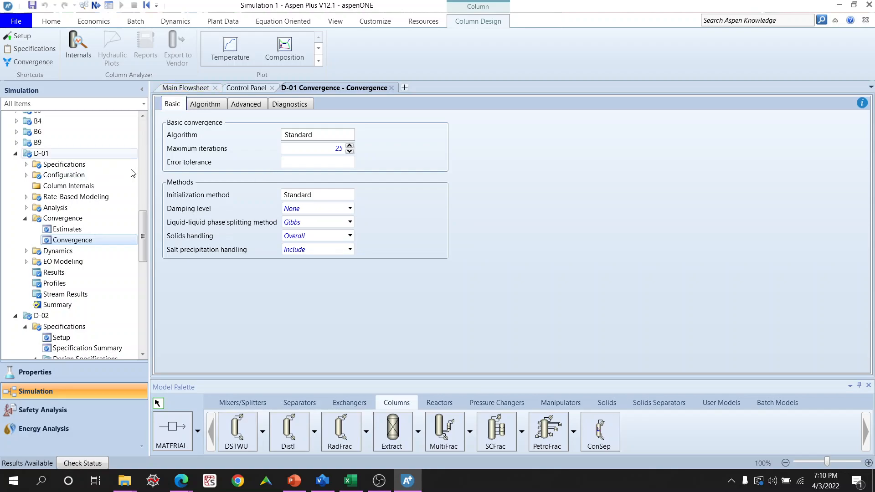
Examine D-01's stage profiles: temperatures and flows, K-values, and the liquid and vapor mass compositions.
click(61, 283)
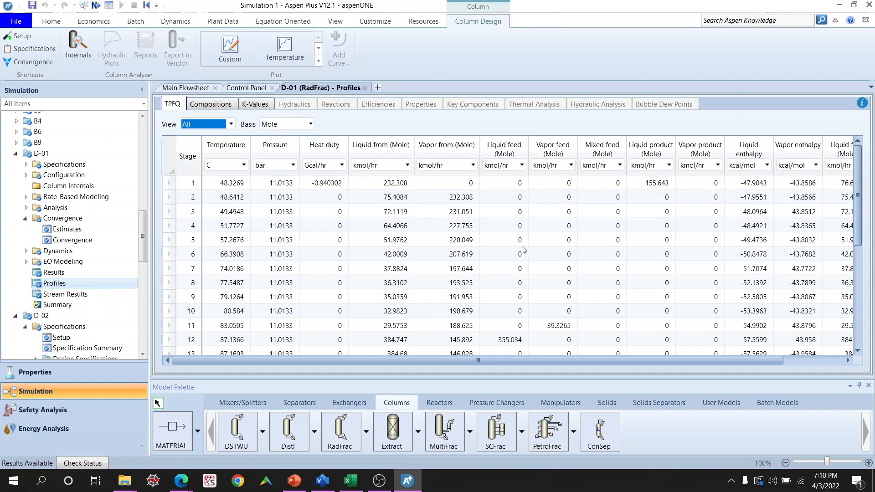
click(210, 104)
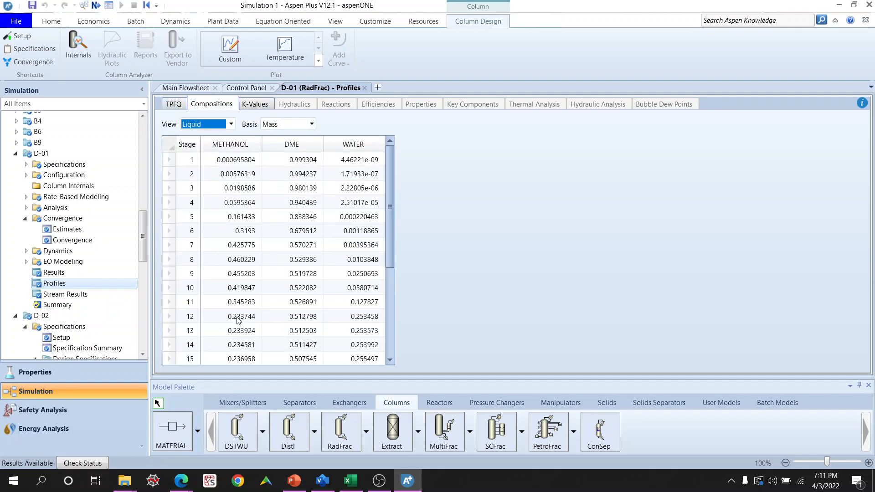
click(258, 107)
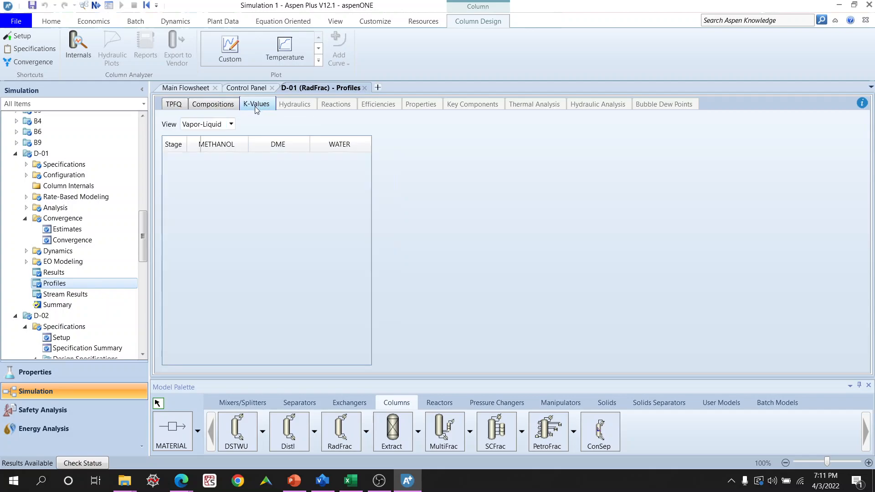
click(226, 108)
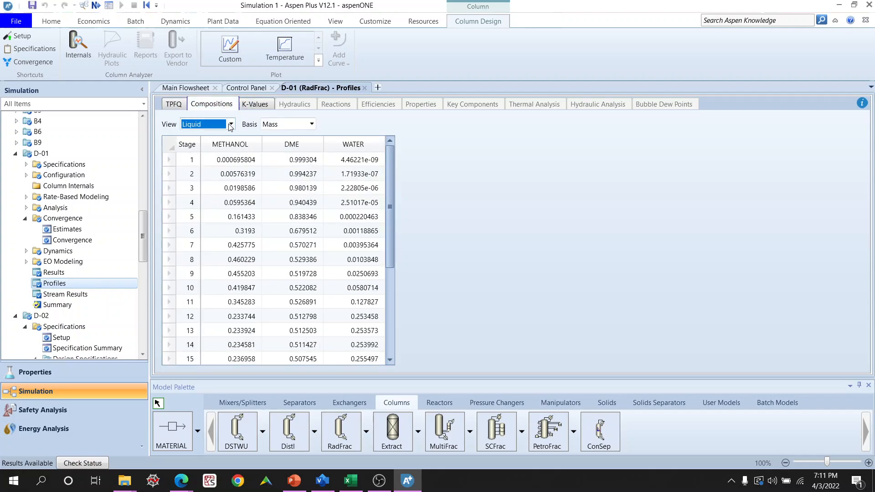
click(231, 125)
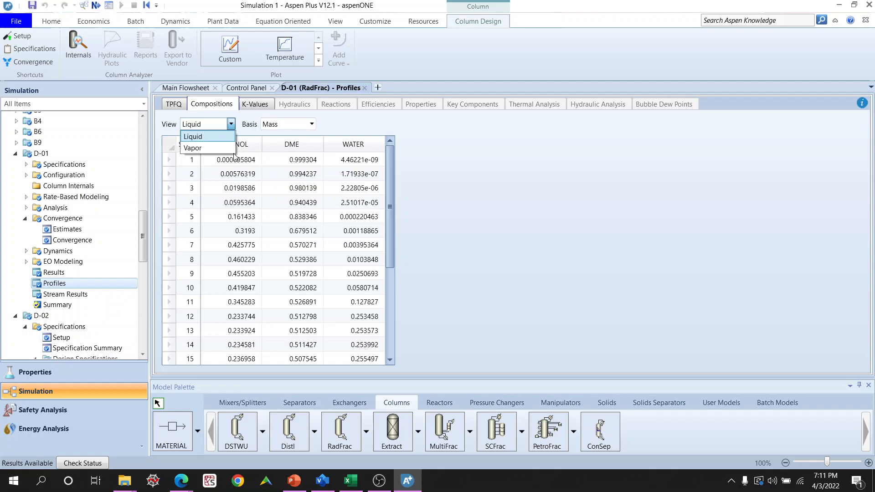
click(226, 148)
click(231, 124)
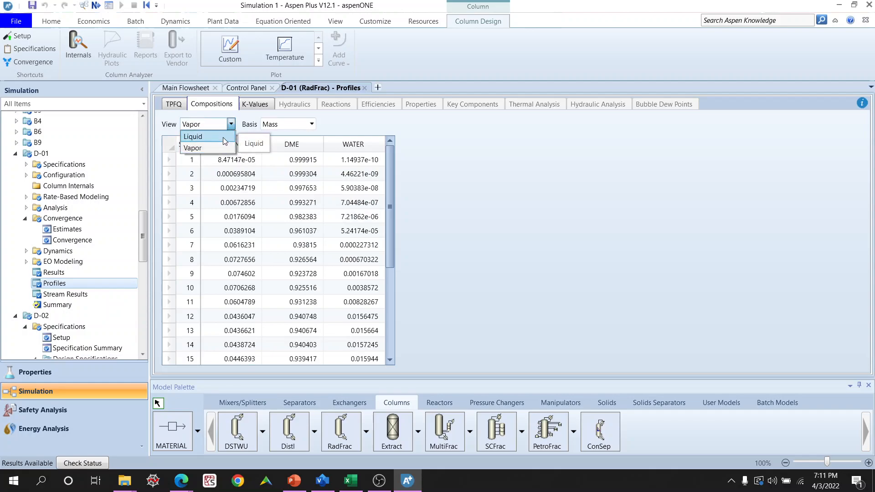
click(216, 135)
click(175, 107)
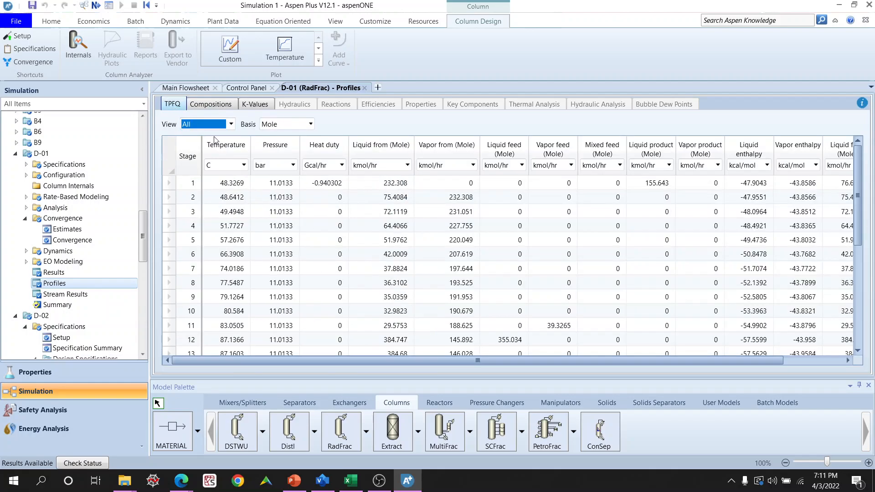
Create a custom plot of D-01's temperature against stage and move its legend clear of the curve.
click(235, 50)
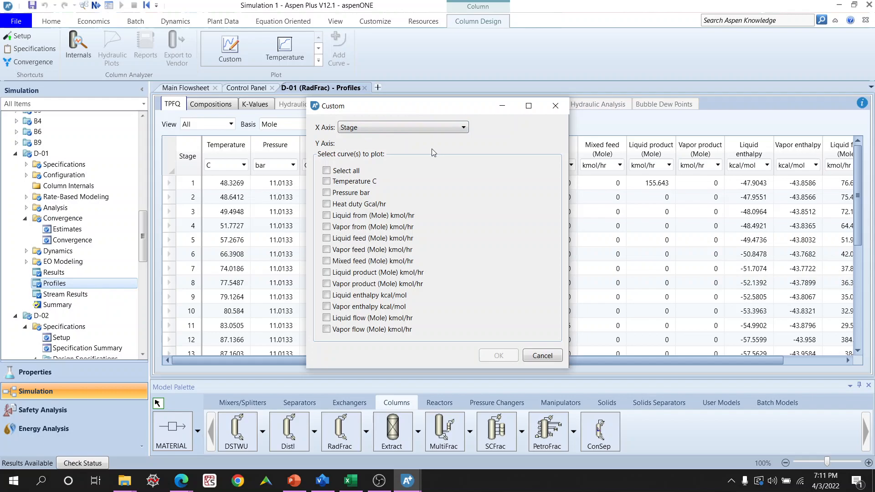
click(352, 182)
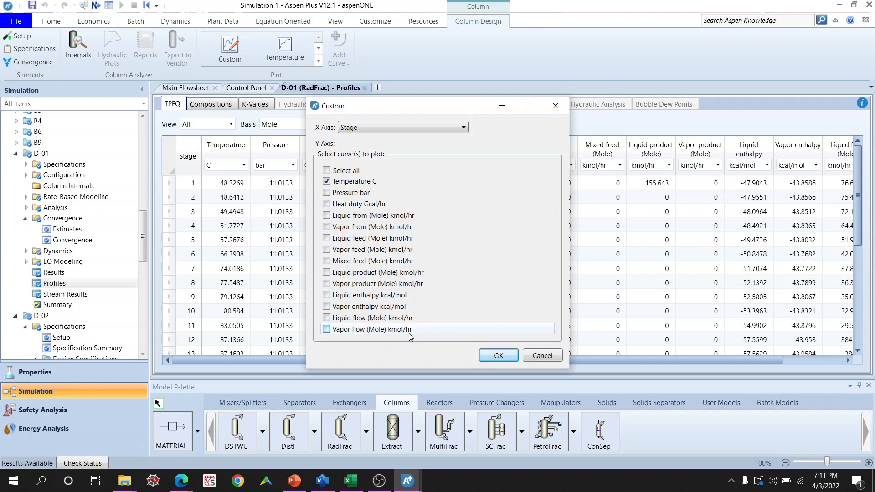
click(491, 356)
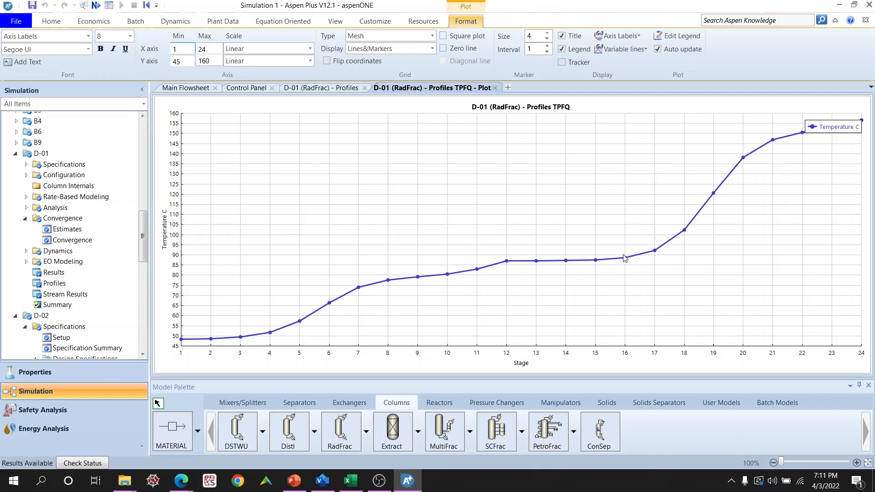
click(846, 132)
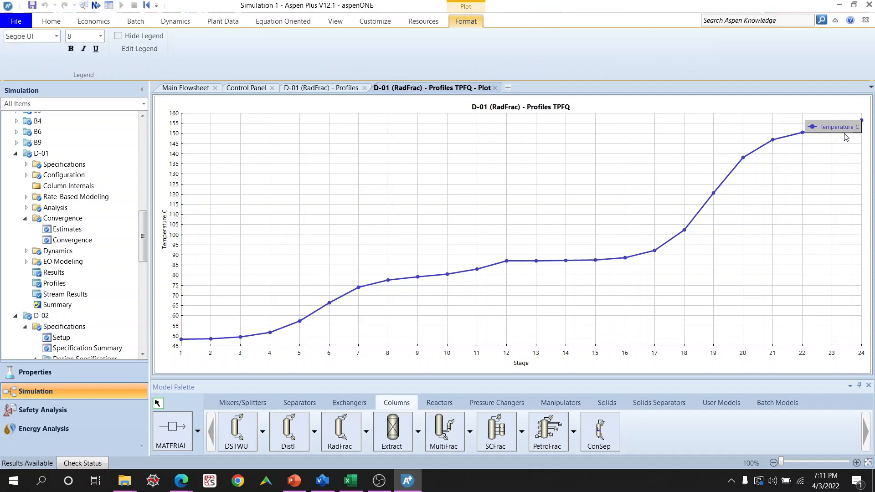
drag(846, 132, 844, 150)
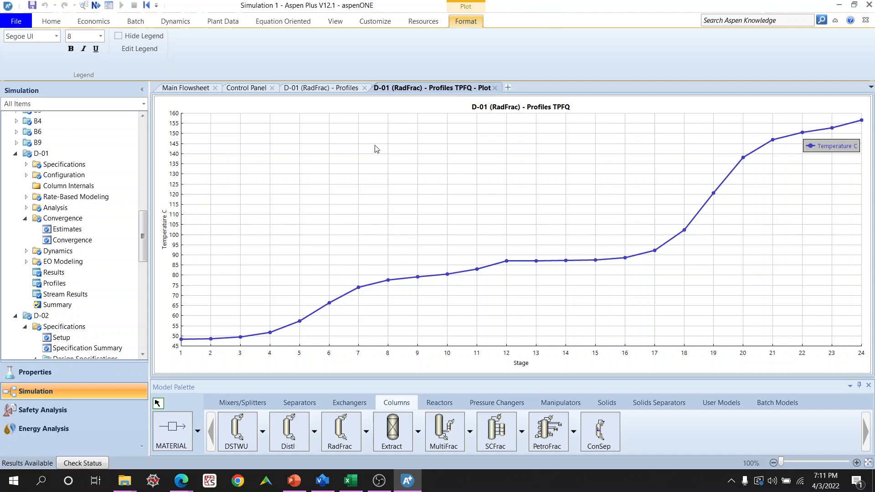
Plot D-01's liquid composition profiles on a mole basis for all components: methanol, DME and water.
click(321, 90)
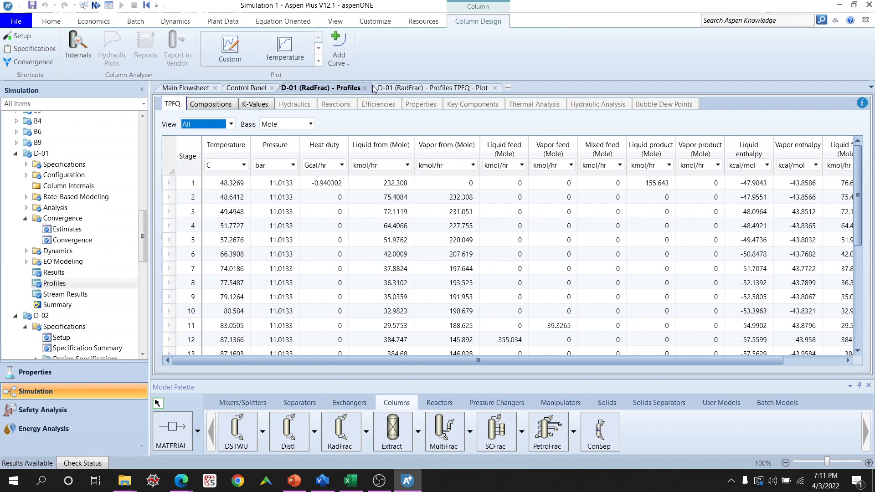
click(343, 63)
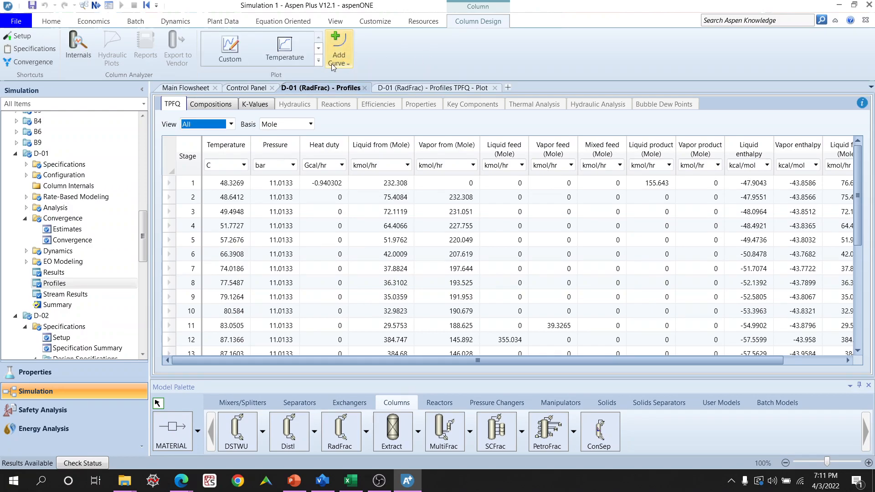
click(318, 60)
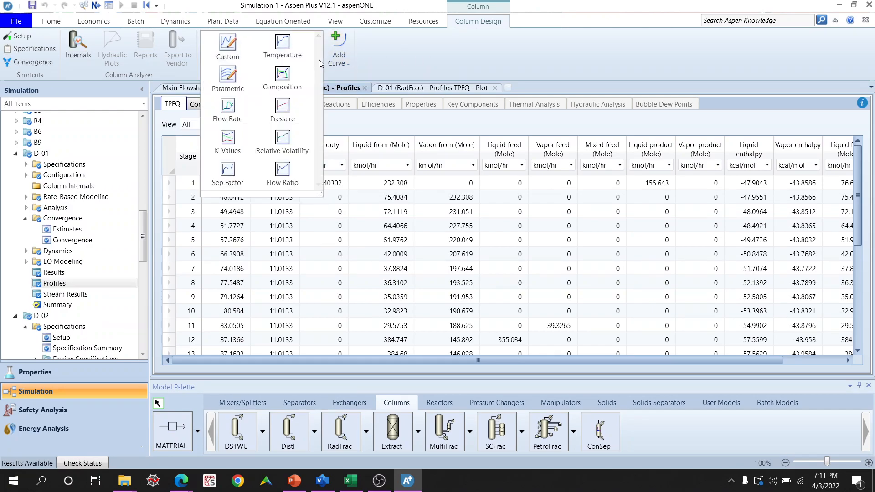
click(283, 76)
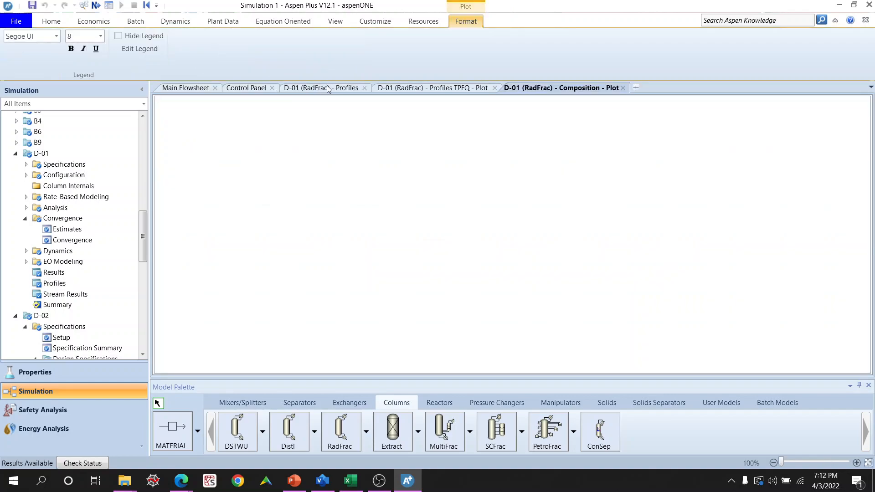
drag(414, 168, 344, 129)
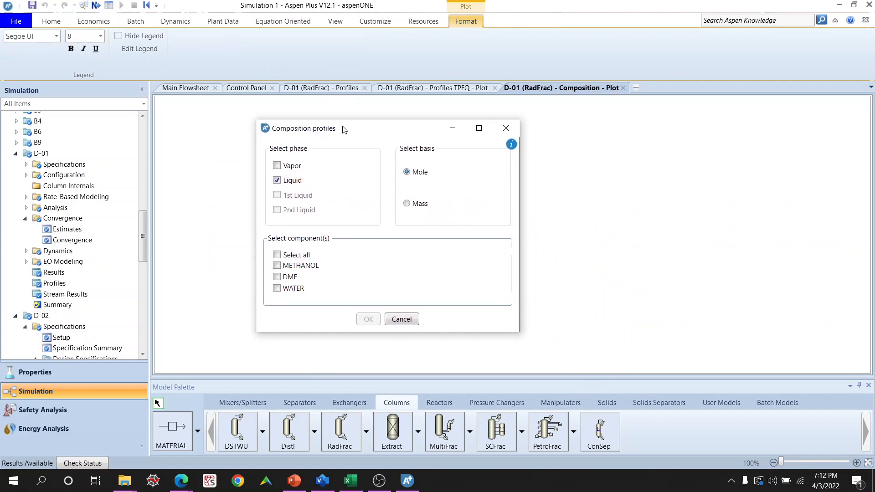
click(292, 255)
click(366, 319)
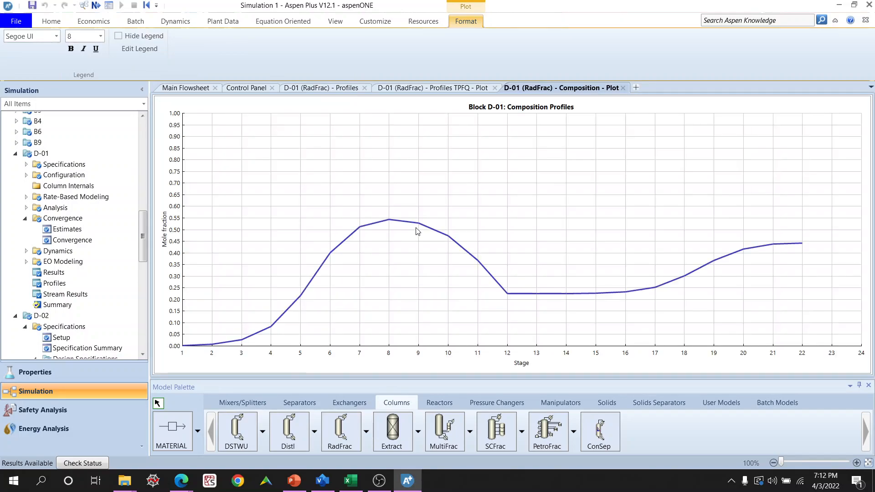